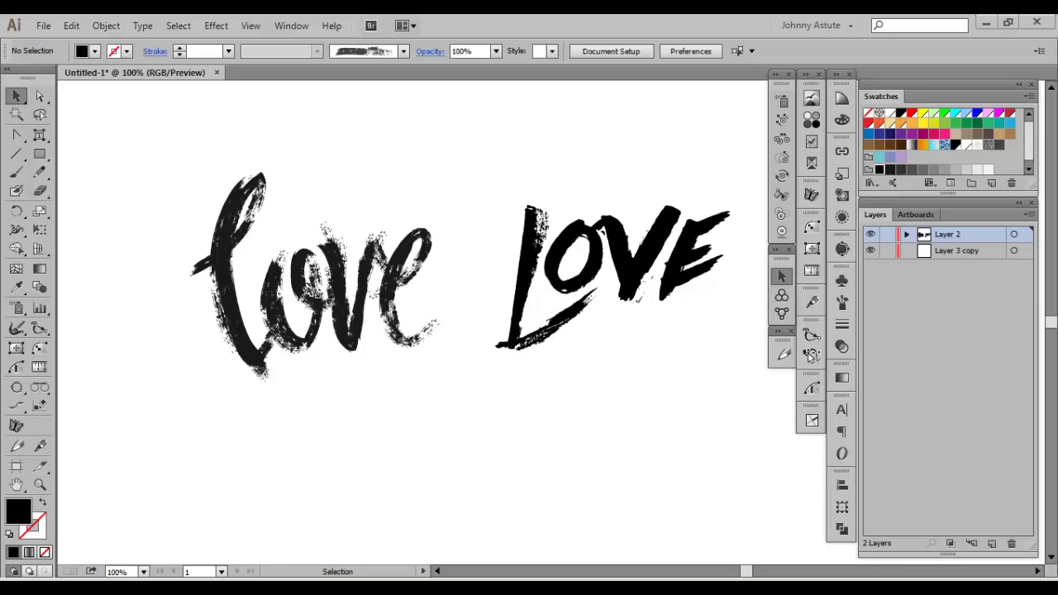
# Ungroup the brush-script love lettering and the bold LOVE text into separate objects.
pyautogui.click(305, 298)
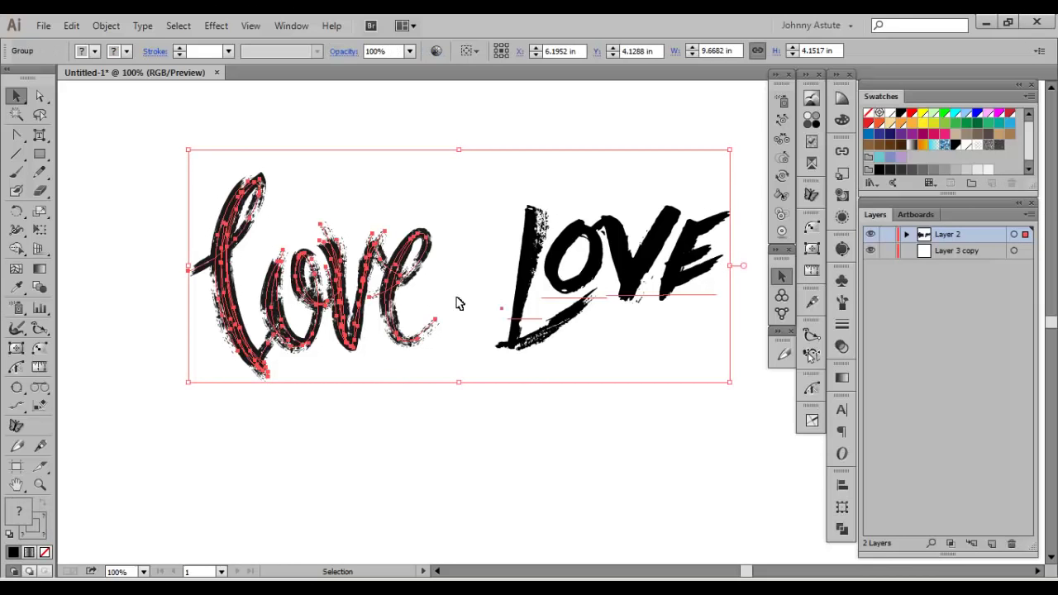
pyautogui.hotkey('shift', 'ctrl', 'g')
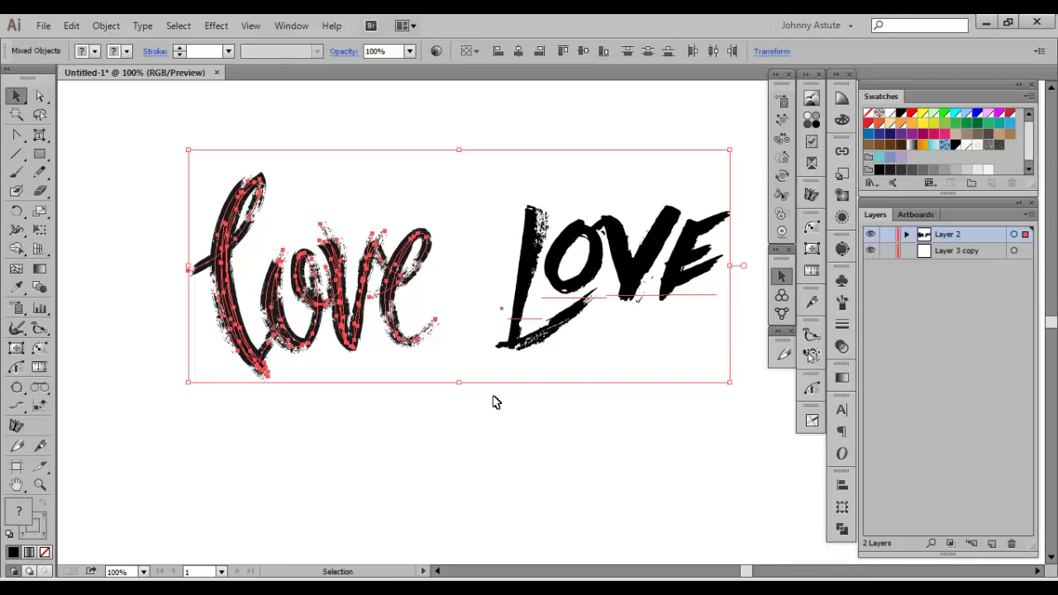
pyautogui.click(494, 401)
pyautogui.click(347, 292)
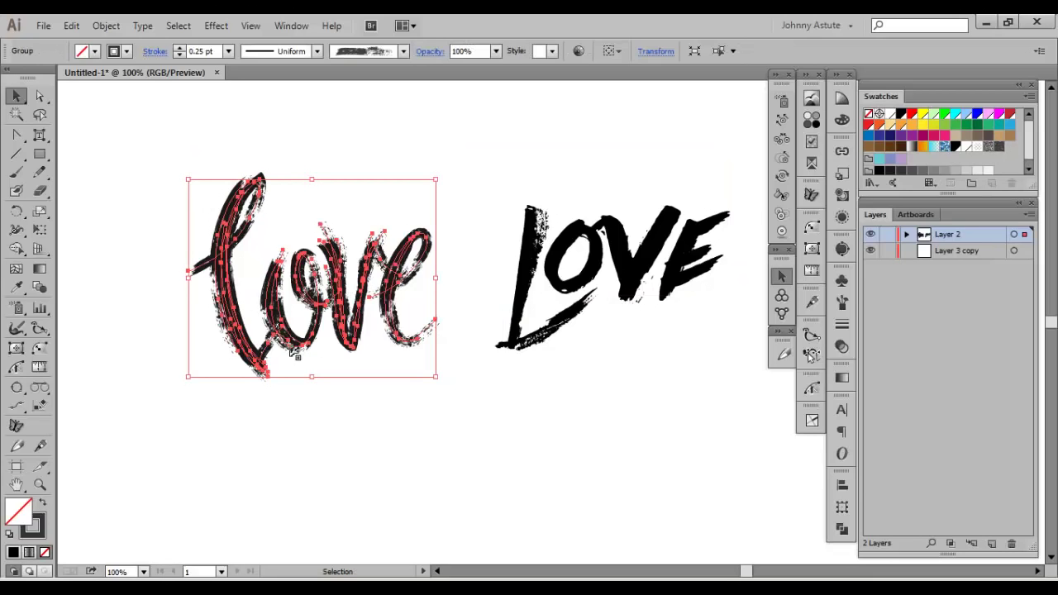
pyautogui.click(418, 378)
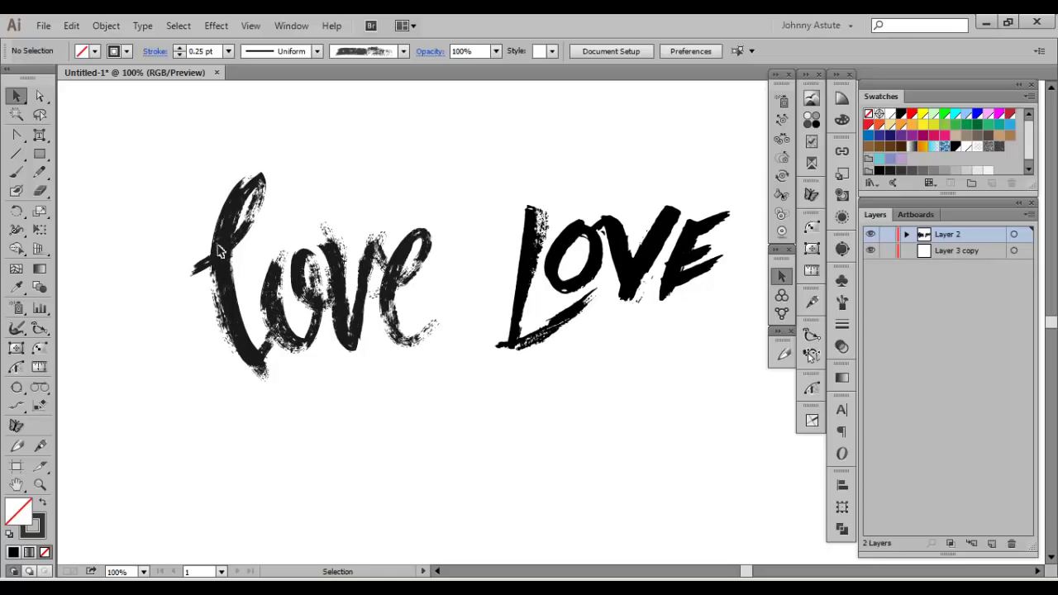
pyautogui.click(248, 307)
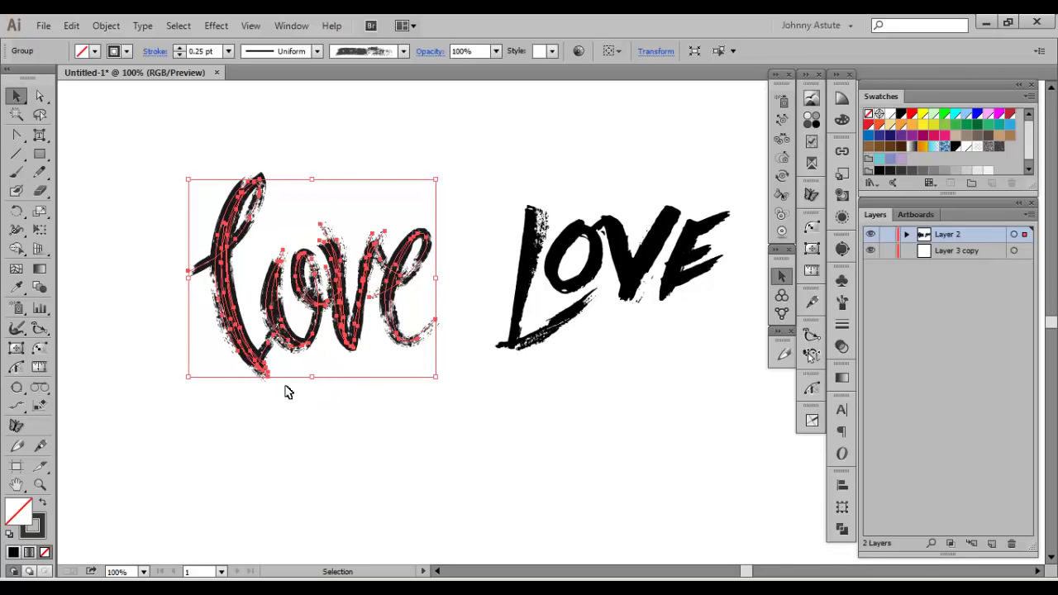
pyautogui.click(328, 435)
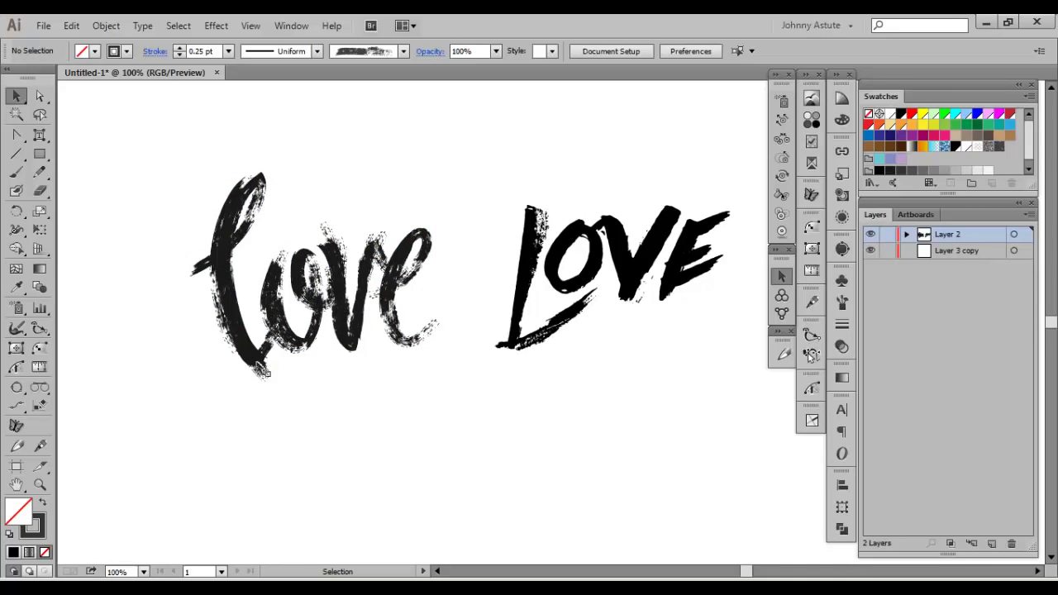
# Shift the bold LOVE text slightly closer to the brush-script lettering.
pyautogui.click(604, 277)
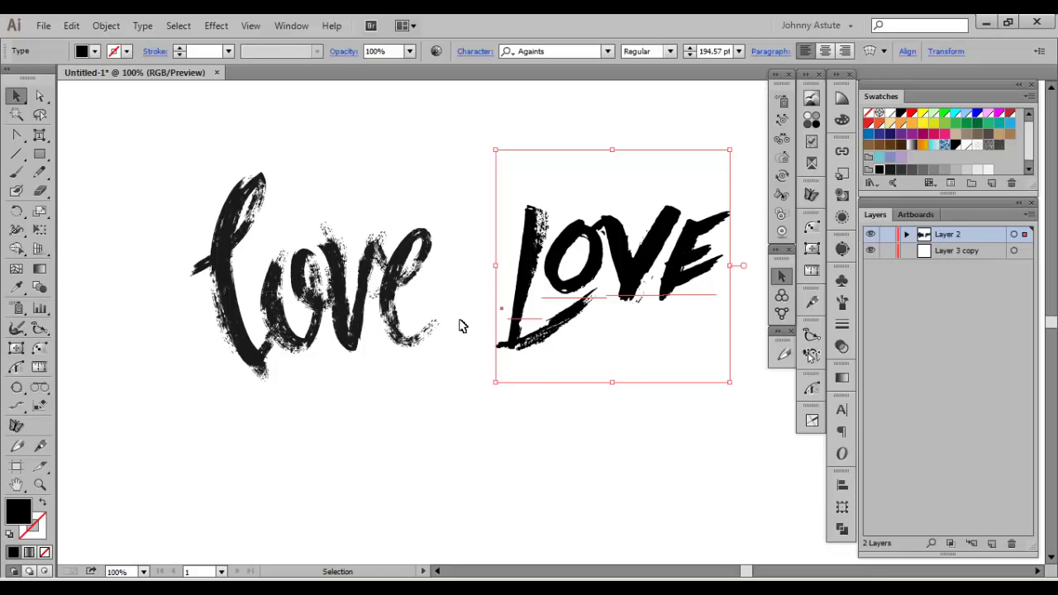
pyautogui.hotkey('ctrl', 'z')
pyautogui.click(401, 281)
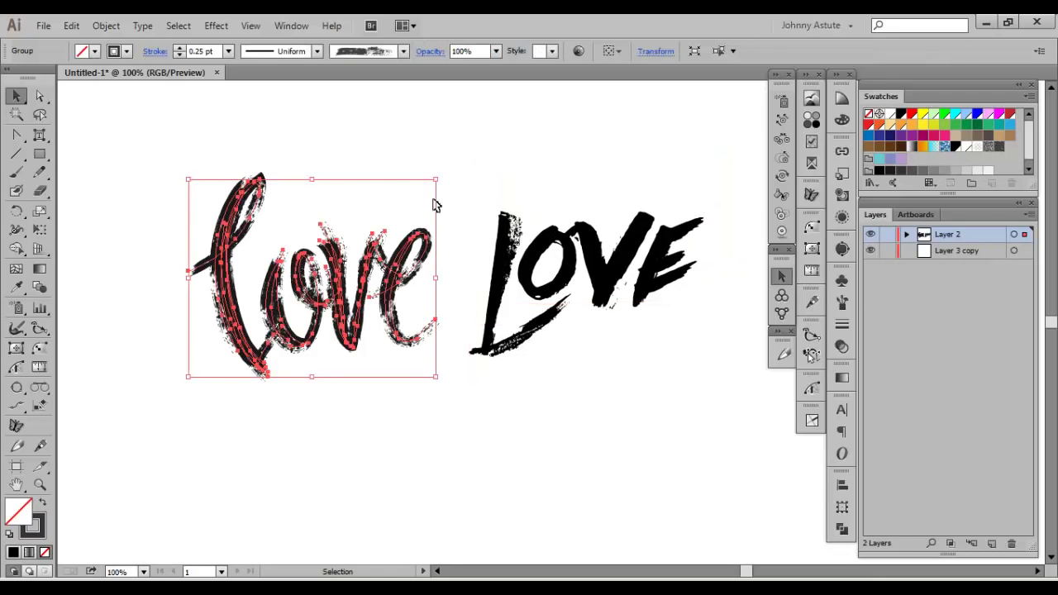
pyautogui.click(507, 397)
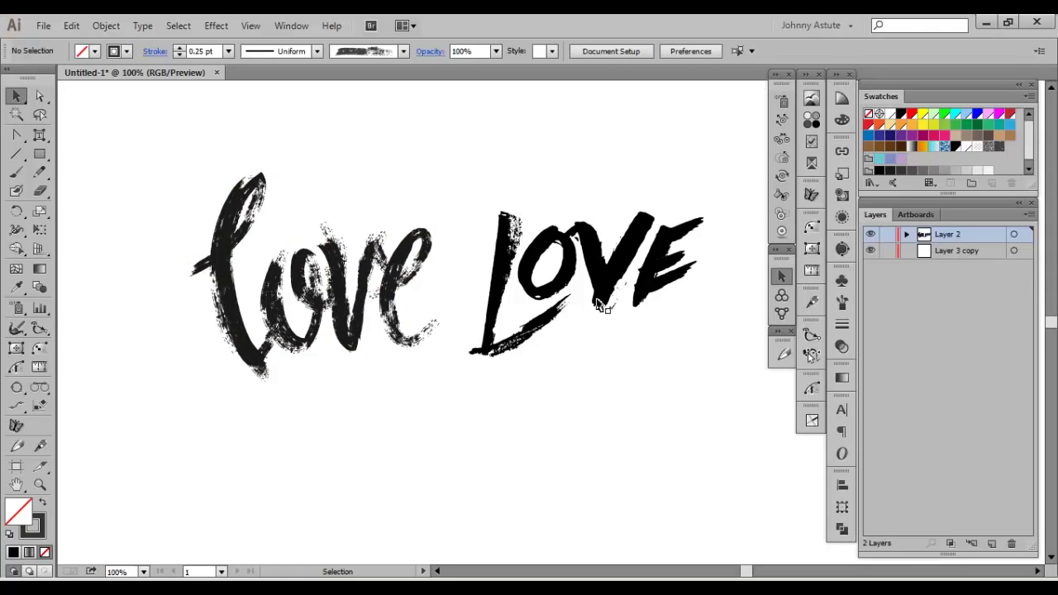
# Copy the brush-script lettering onto Layer 3 copy in place, with Layer 2 hidden, and move the copy toward the middle of the canvas.
pyautogui.click(340, 298)
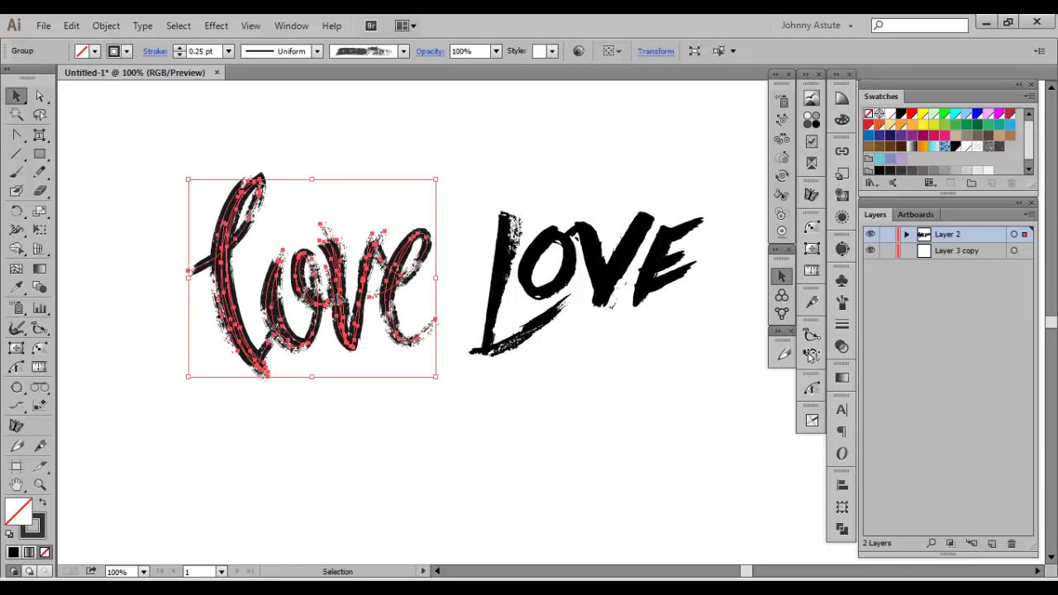
pyautogui.press('a')
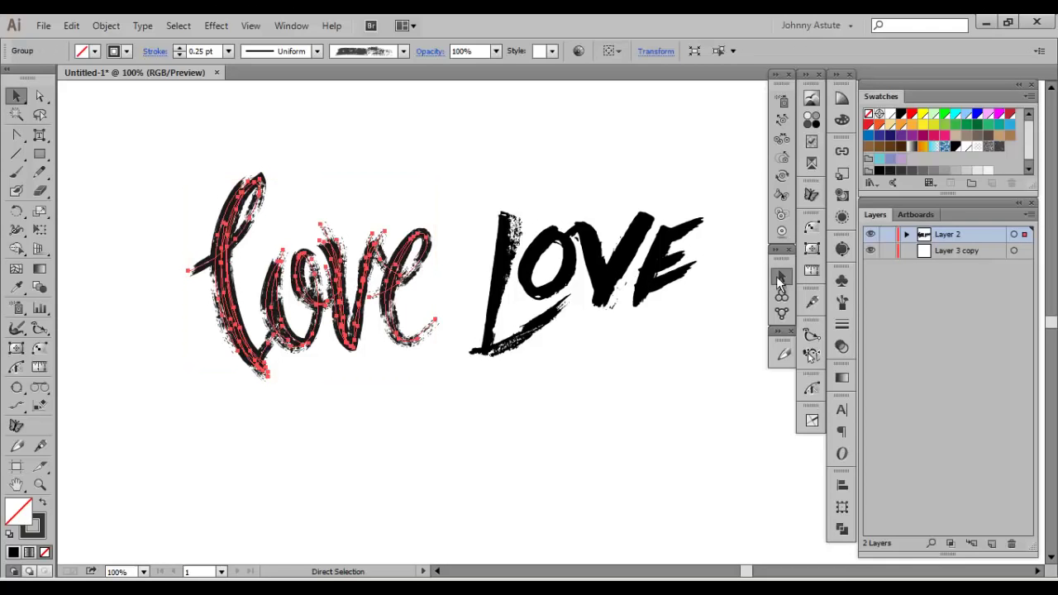
pyautogui.click(895, 251)
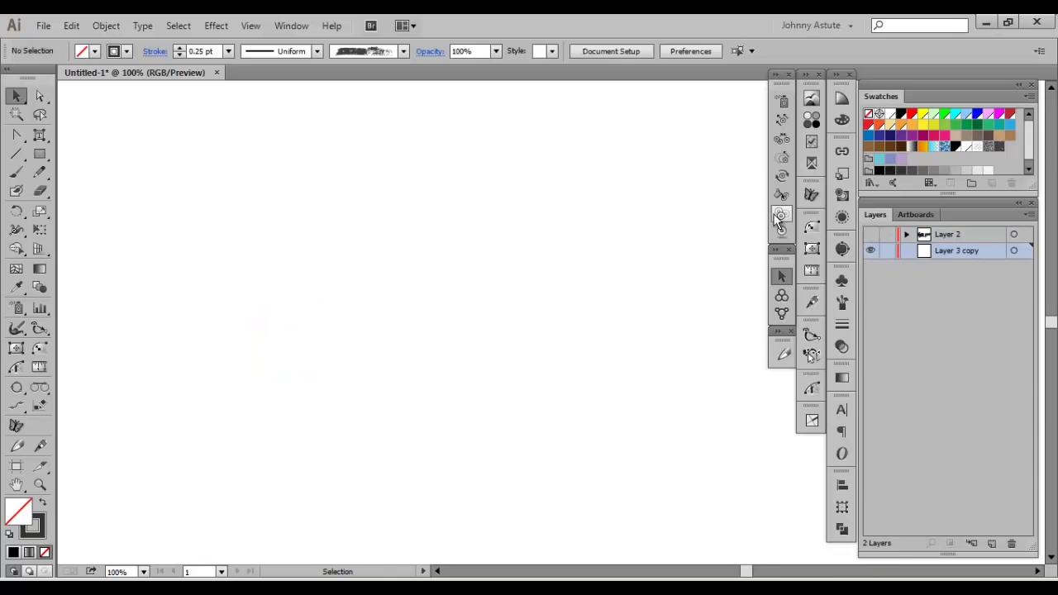
pyautogui.hotkey('ctrl', 'v')
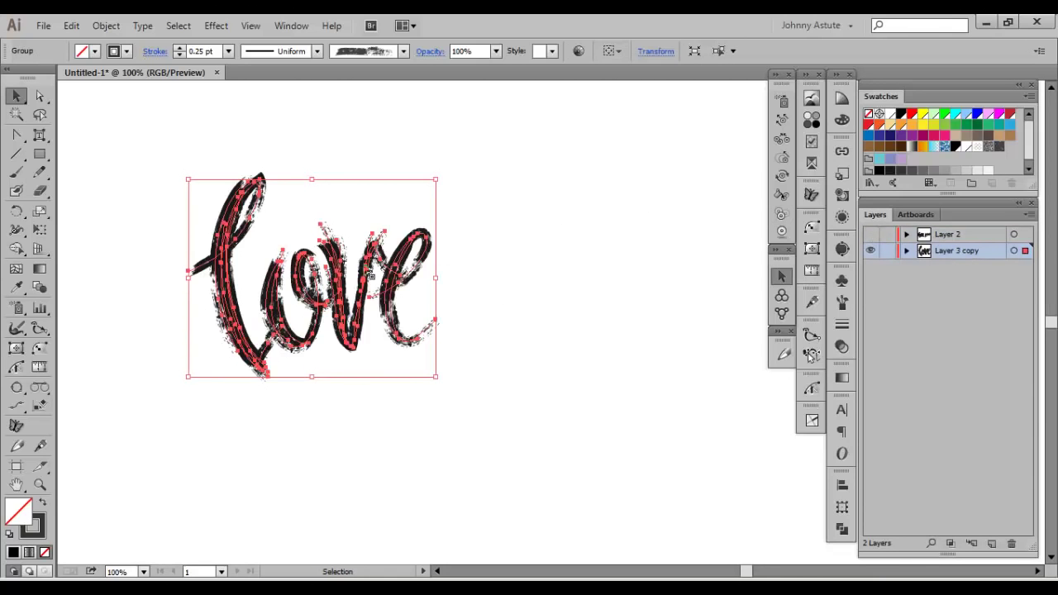
pyautogui.moveTo(347, 282); pyautogui.dragTo(464, 298)
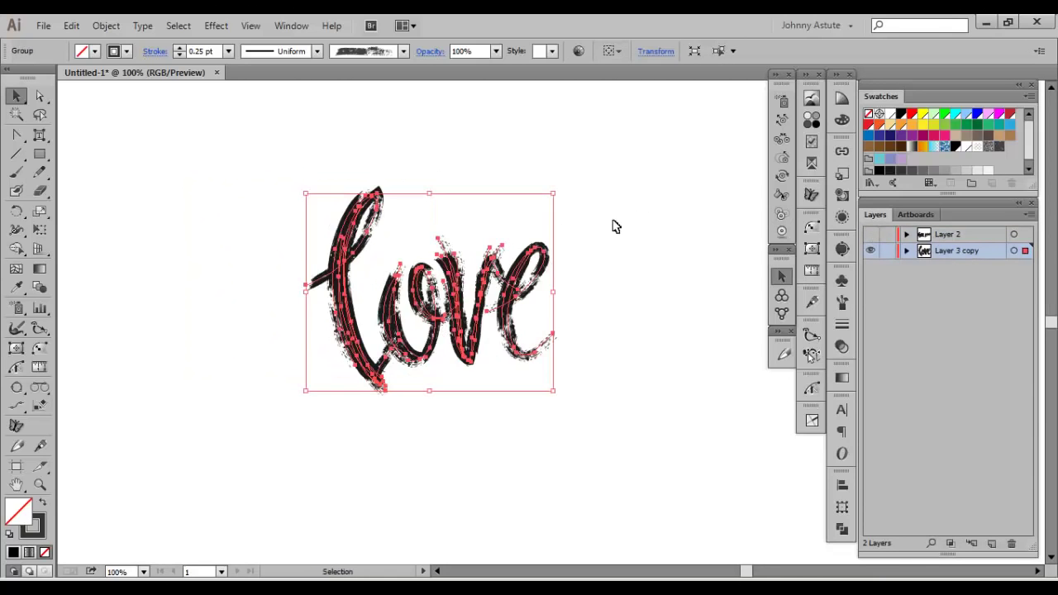
# Expand the appearance of the lettering copy, and expand its fill and stroke into plain shapes.
pyautogui.click(106, 26)
pyautogui.click(161, 197)
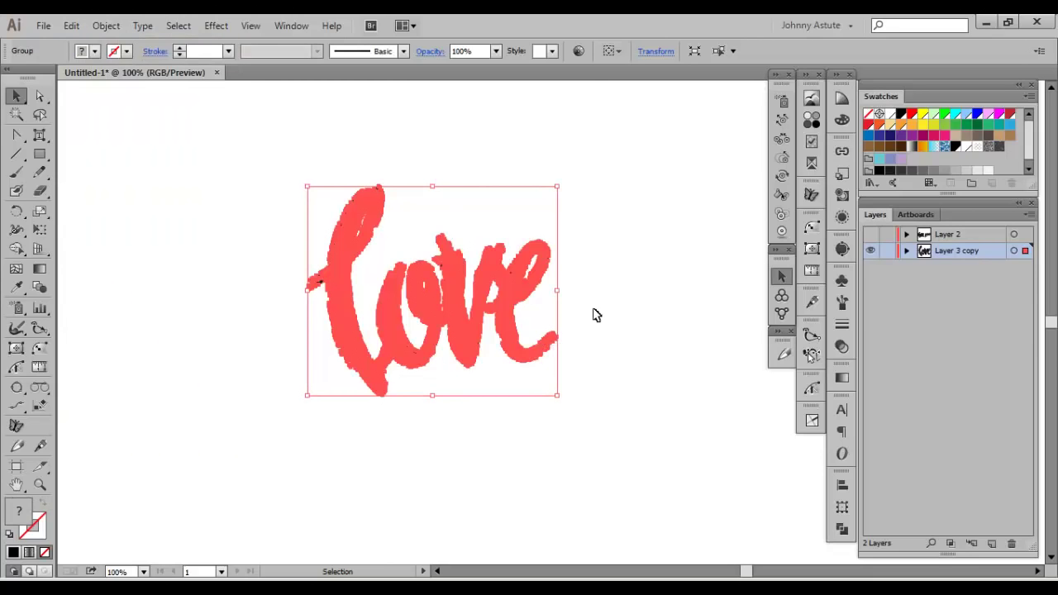
pyautogui.click(842, 530)
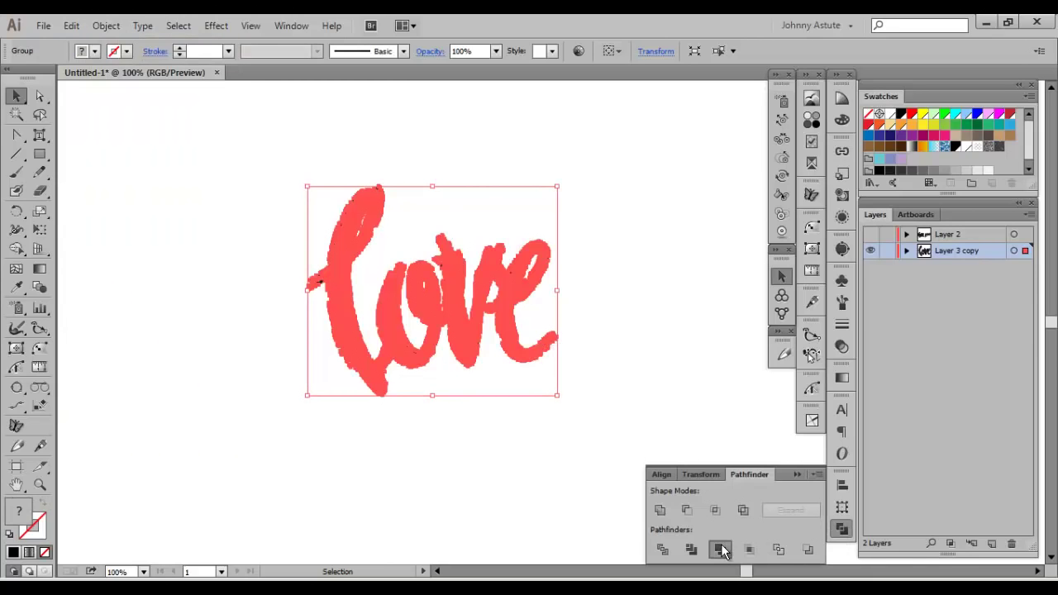
pyautogui.click(93, 27)
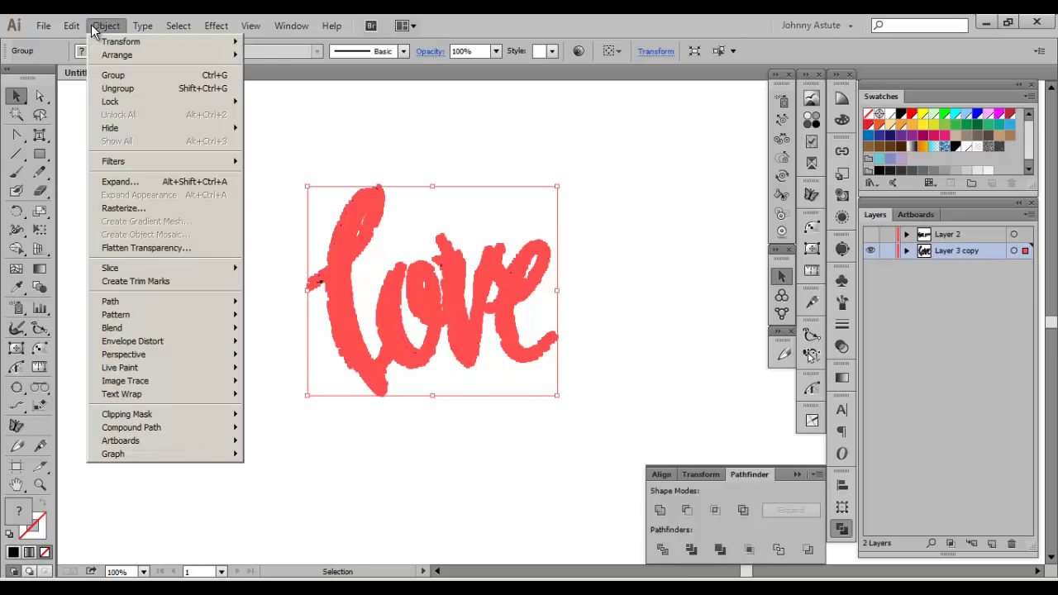
pyautogui.click(166, 182)
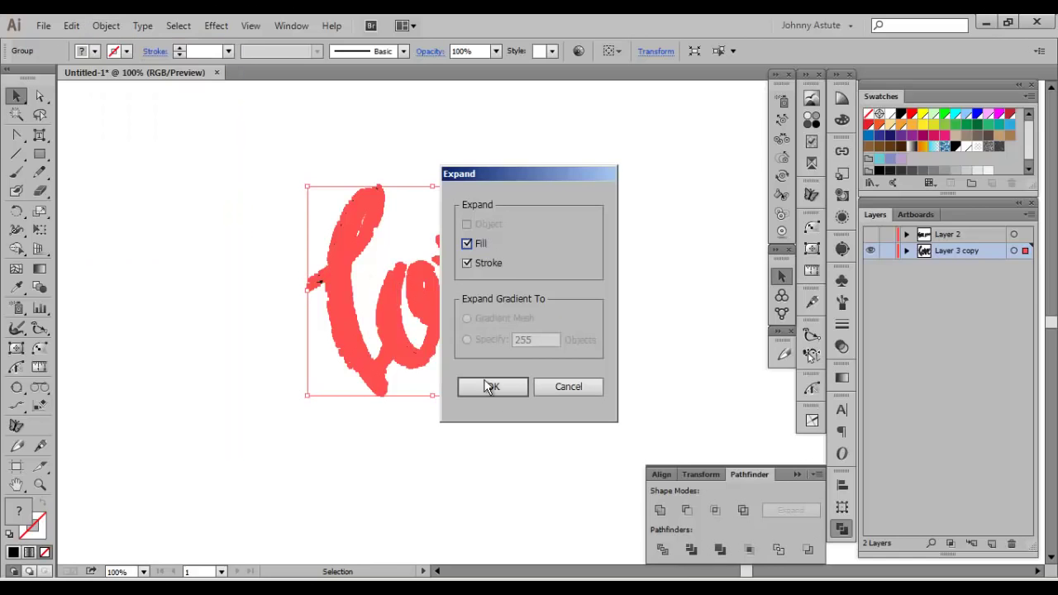
pyautogui.click(492, 388)
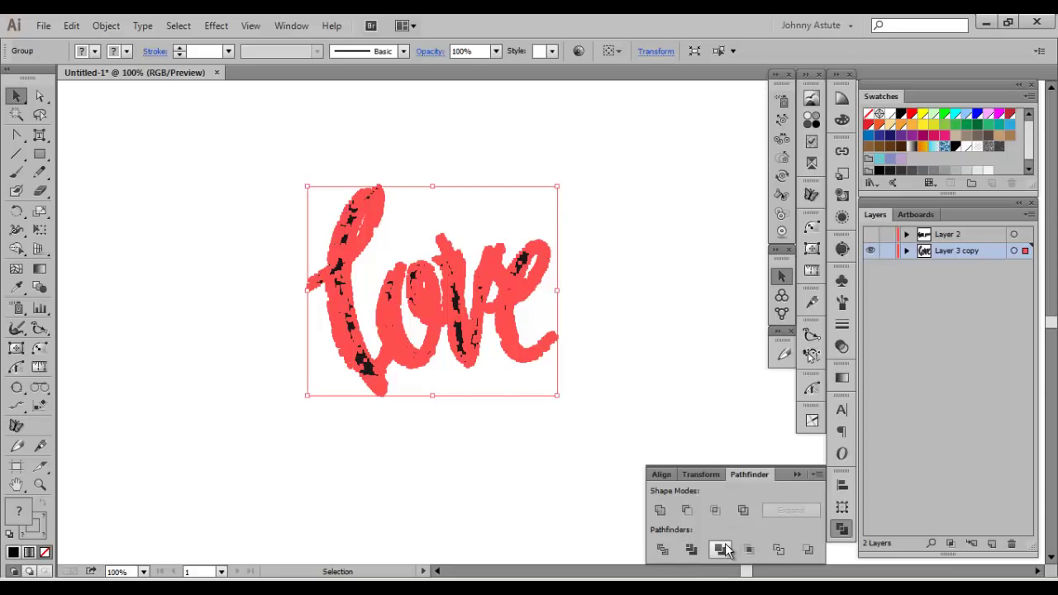
# Merge the overlapping shapes of the expanded lettering with the Pathfinder Merge operation.
pyautogui.click(723, 550)
pyautogui.click(612, 348)
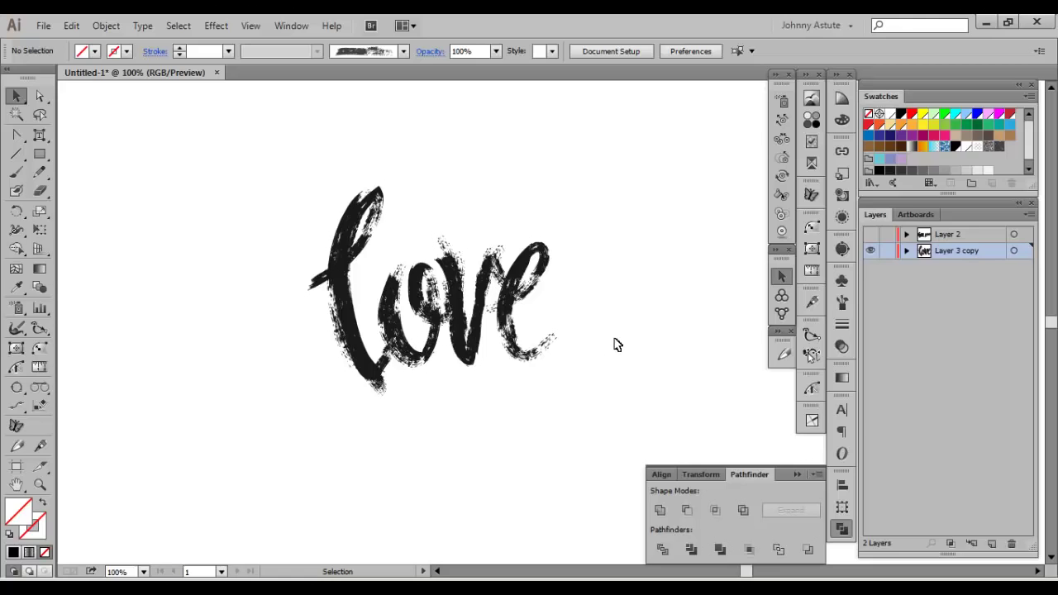
pyautogui.moveTo(243, 138); pyautogui.dragTo(611, 447)
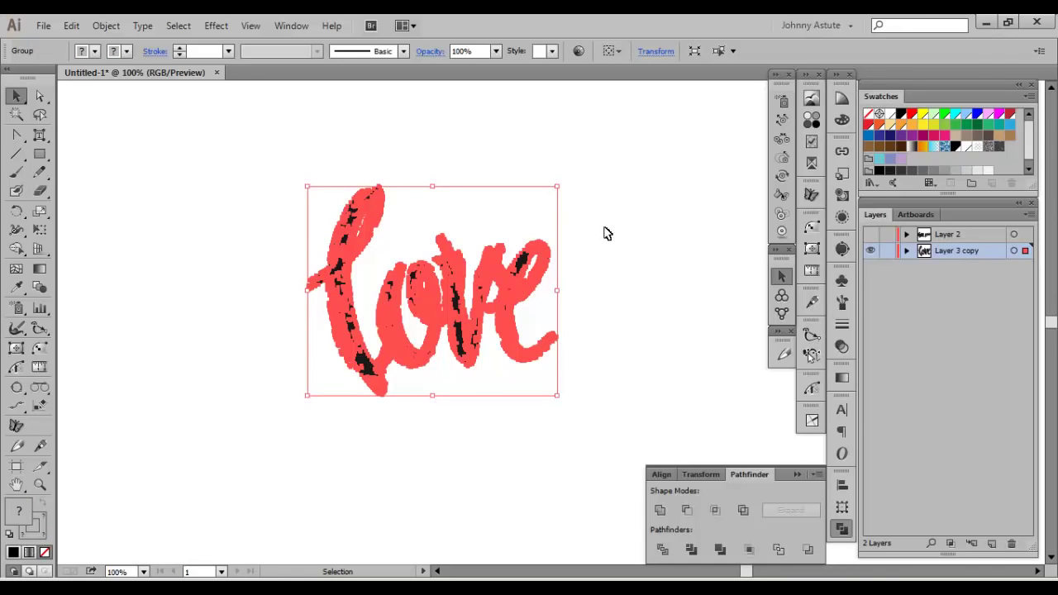
pyautogui.click(655, 358)
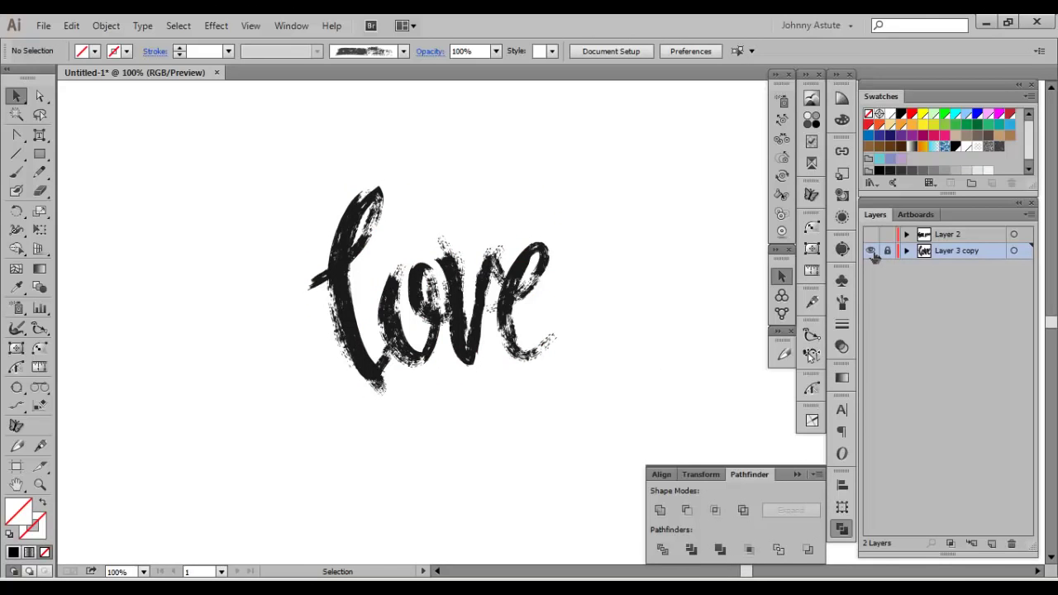
# Hide Layer 3 copy and discard the extra empty layer added beneath it.
pyautogui.click(992, 544)
pyautogui.moveTo(947, 251); pyautogui.dragTo(949, 281)
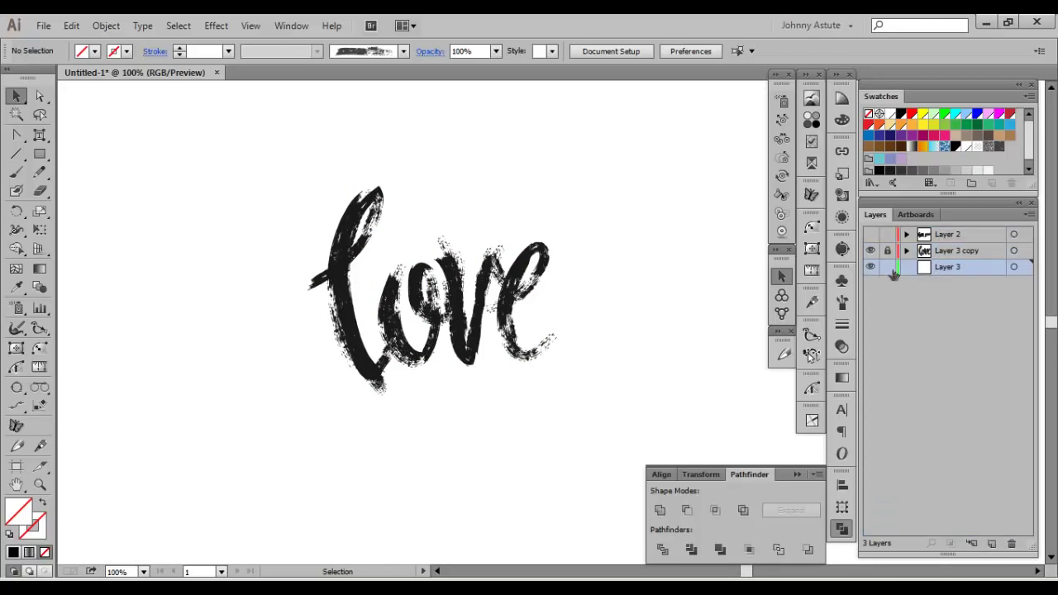
pyautogui.click(871, 250)
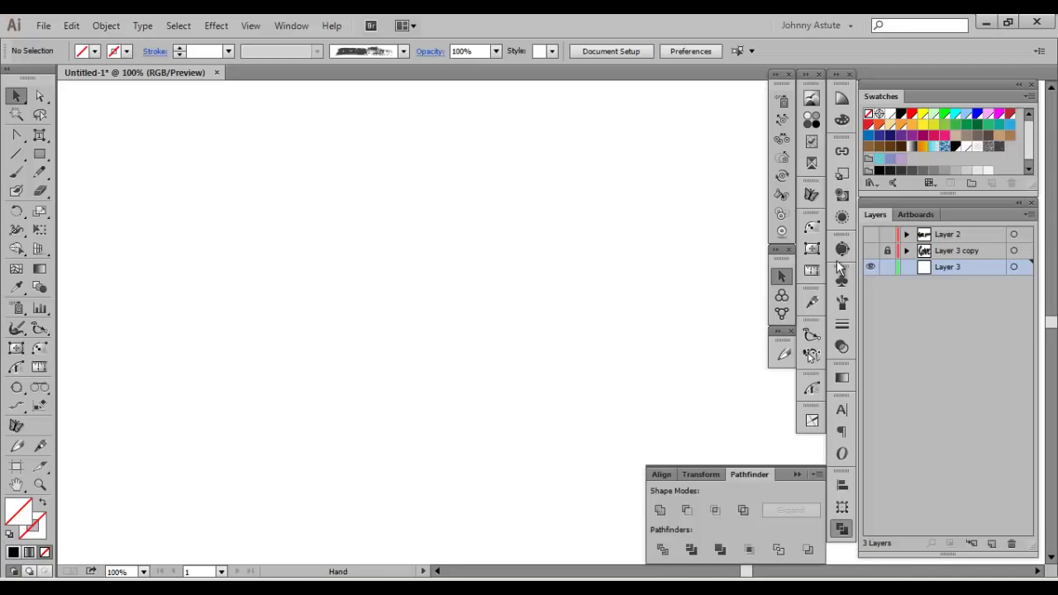
pyautogui.click(972, 252)
pyautogui.moveTo(990, 269); pyautogui.dragTo(1012, 543)
# Duplicate Layer 3 copy as a hidden, locked backup, and unlock and show the lower layer in preview mode.
pyautogui.click(1030, 215)
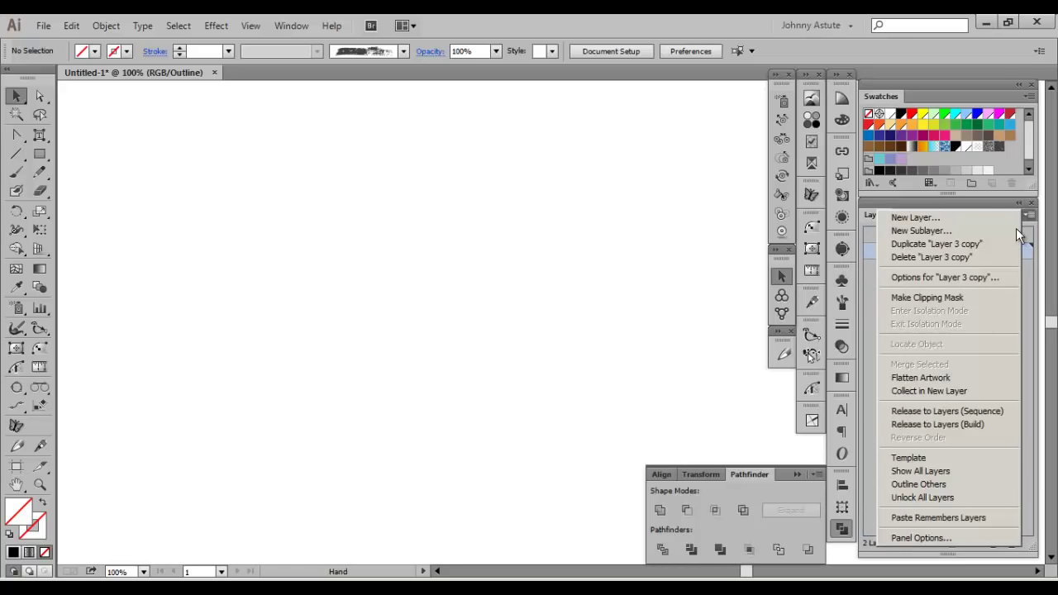
pyautogui.click(984, 256)
pyautogui.click(887, 267)
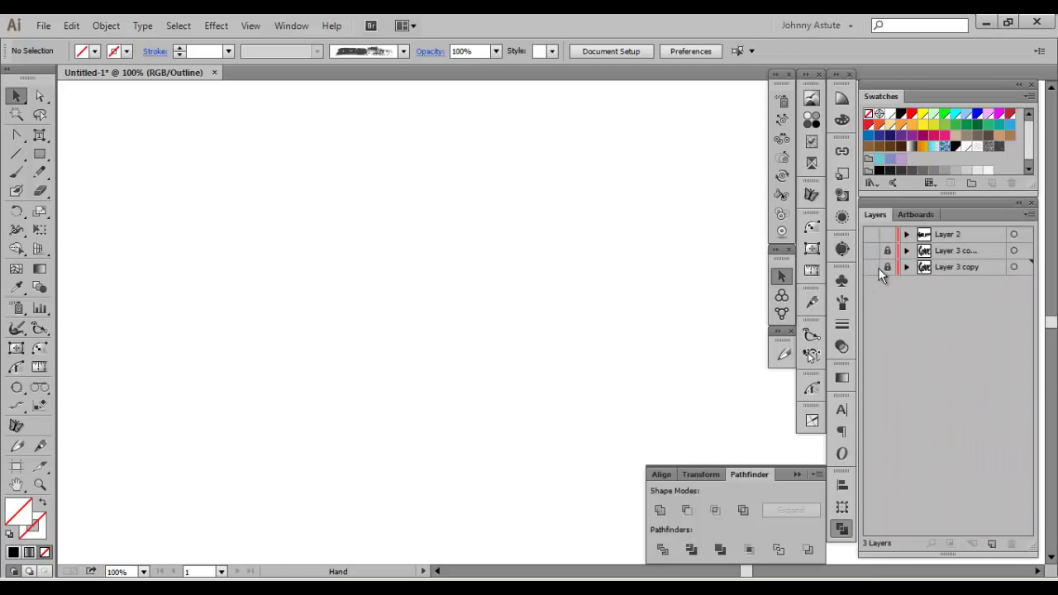
pyautogui.click(870, 266)
pyautogui.hotkey('ctrl', 'y')
# Select all dark-filled shapes of the lettering with the Magic Wand, matching by fill color.
pyautogui.click(468, 325)
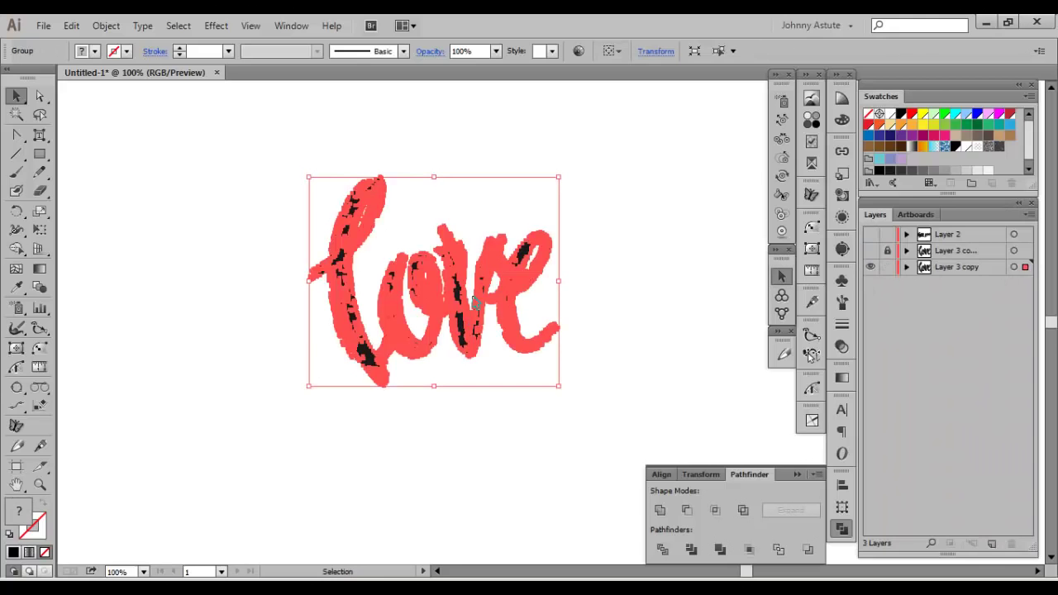
pyautogui.press('y')
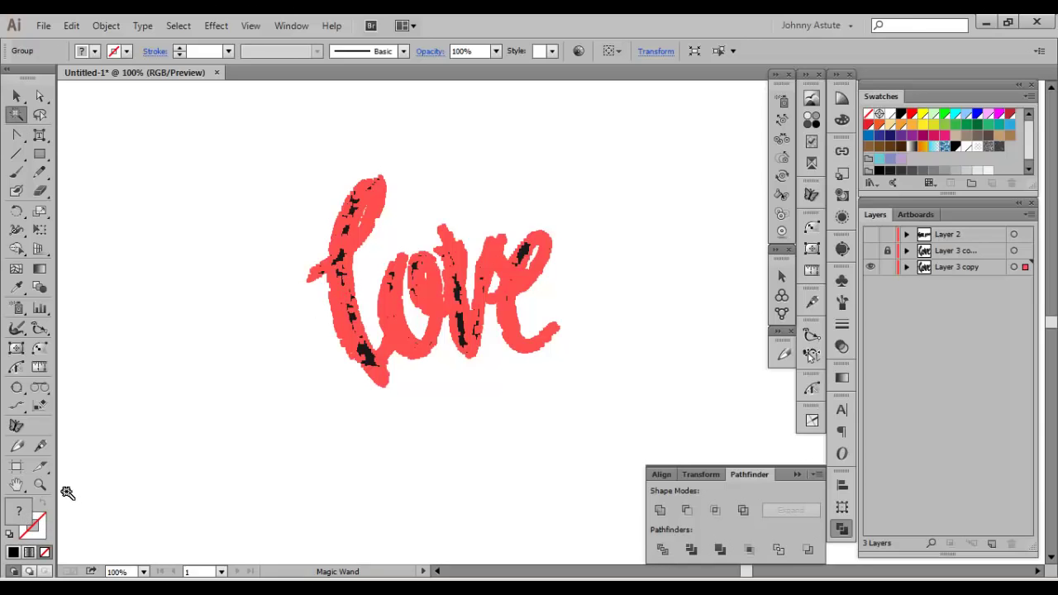
pyautogui.doubleClick(16, 115)
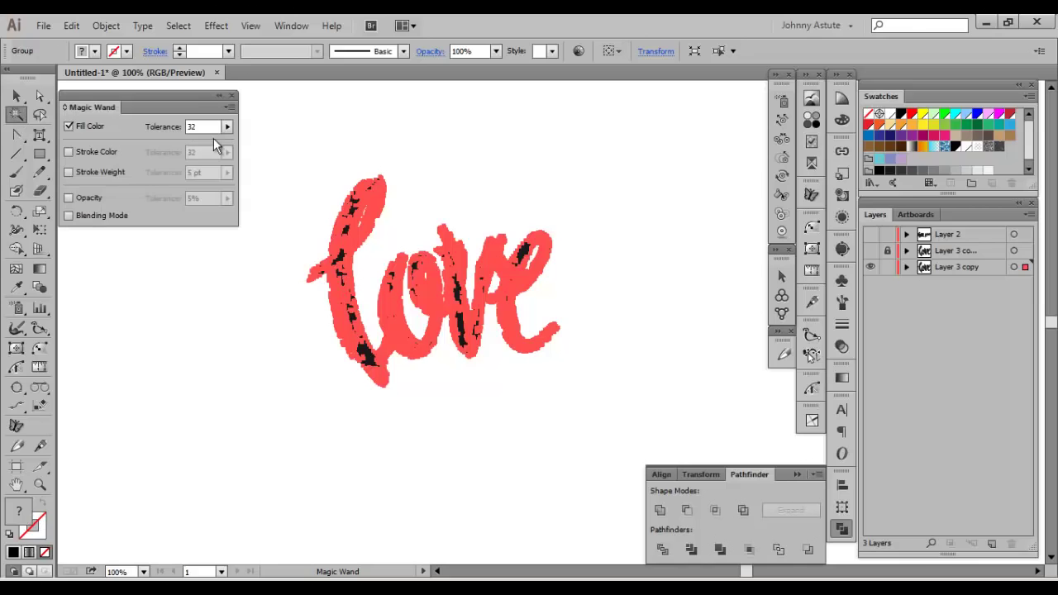
pyautogui.click(212, 128)
pyautogui.click(233, 95)
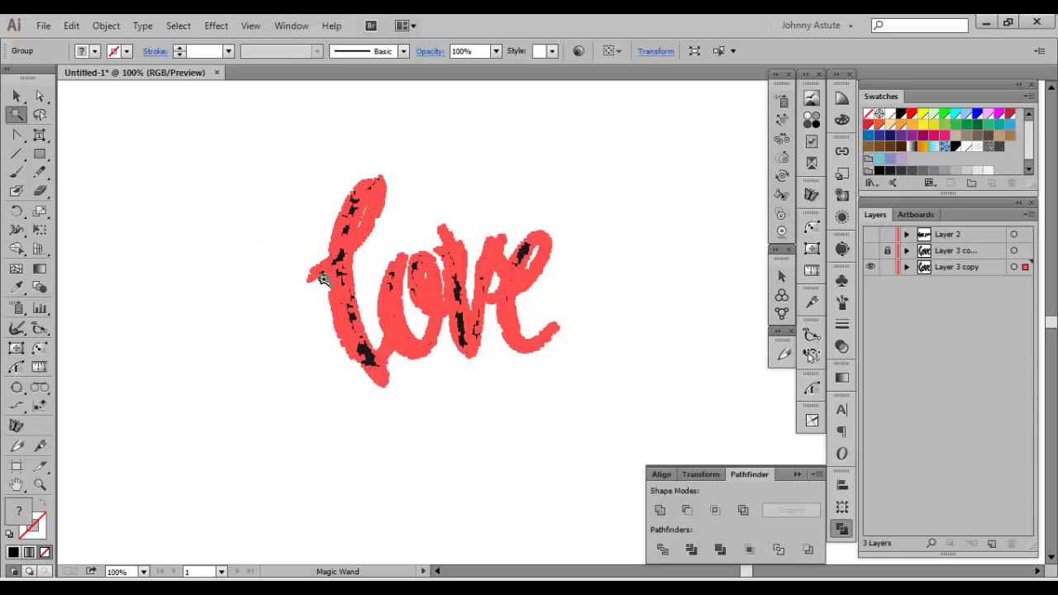
pyautogui.click(346, 230)
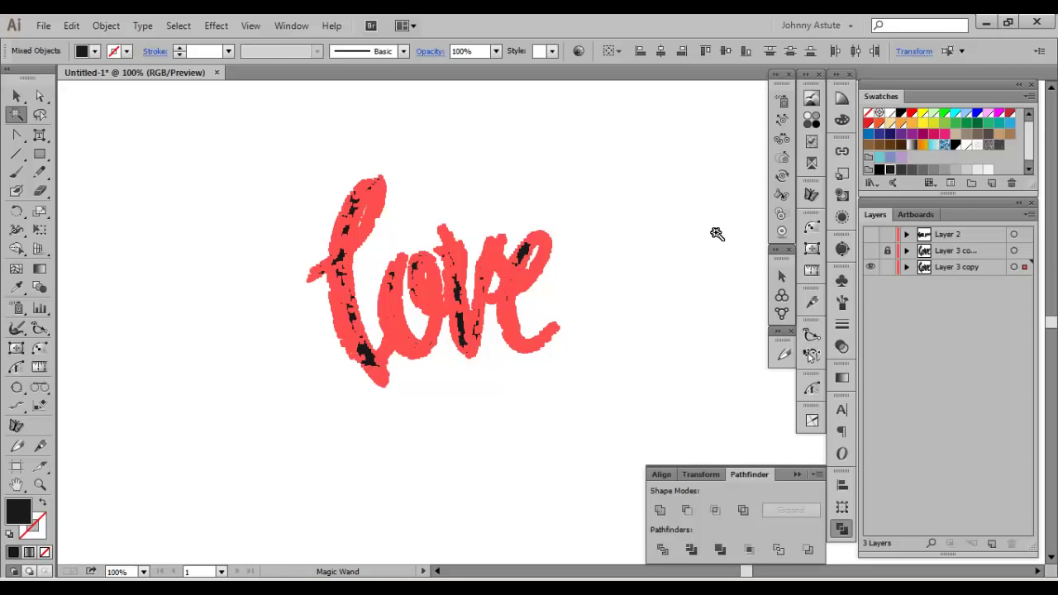
# Apply a linear gradient fill to the selected lettering, reduce it to two stops, and set the dark stop at 0%.
pyautogui.press('.')
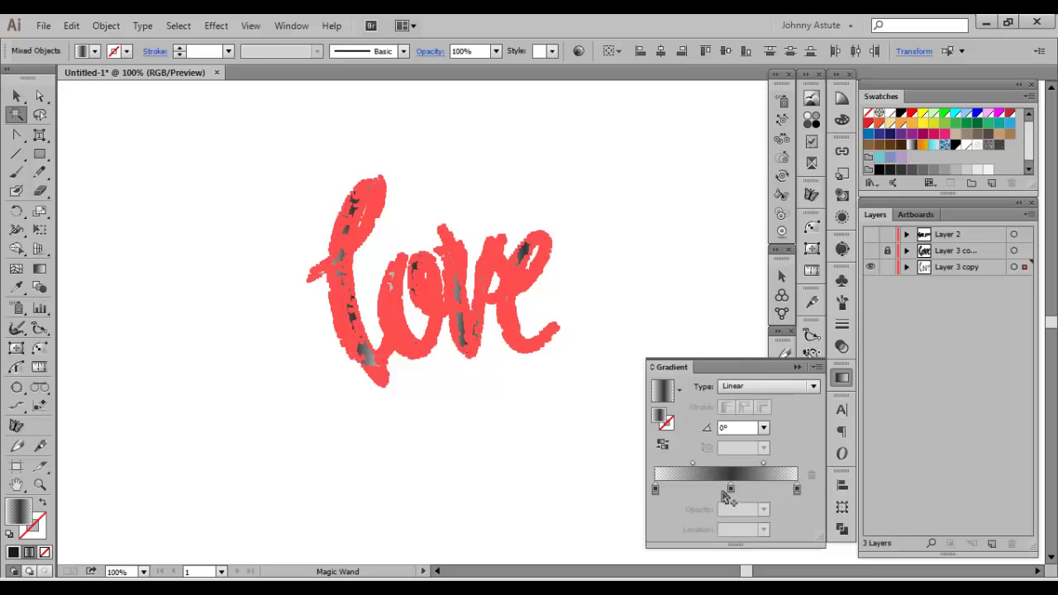
pyautogui.moveTo(655, 488); pyautogui.dragTo(660, 517)
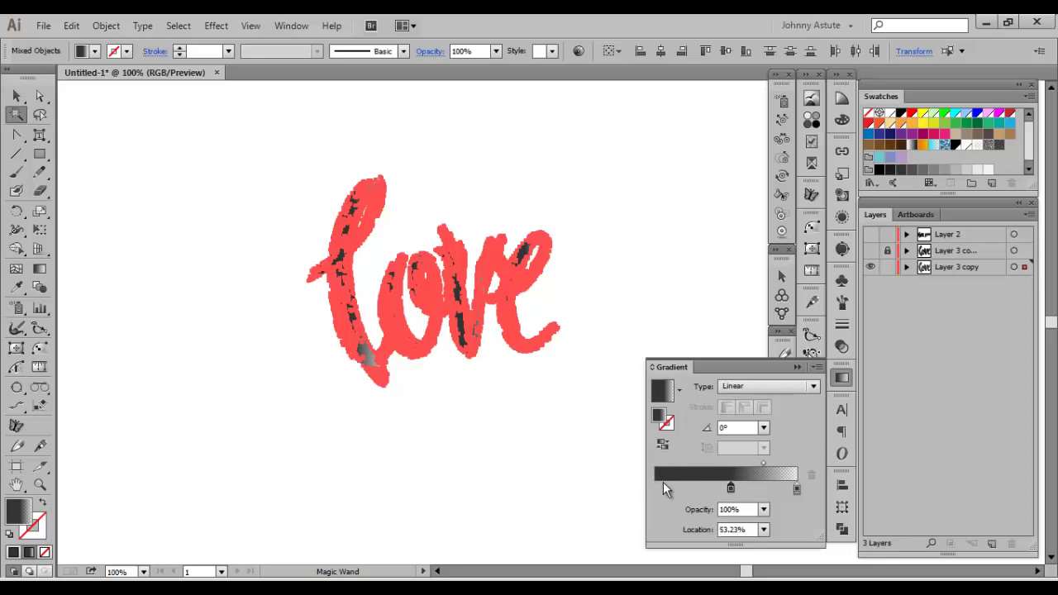
pyautogui.moveTo(732, 488); pyautogui.dragTo(653, 489)
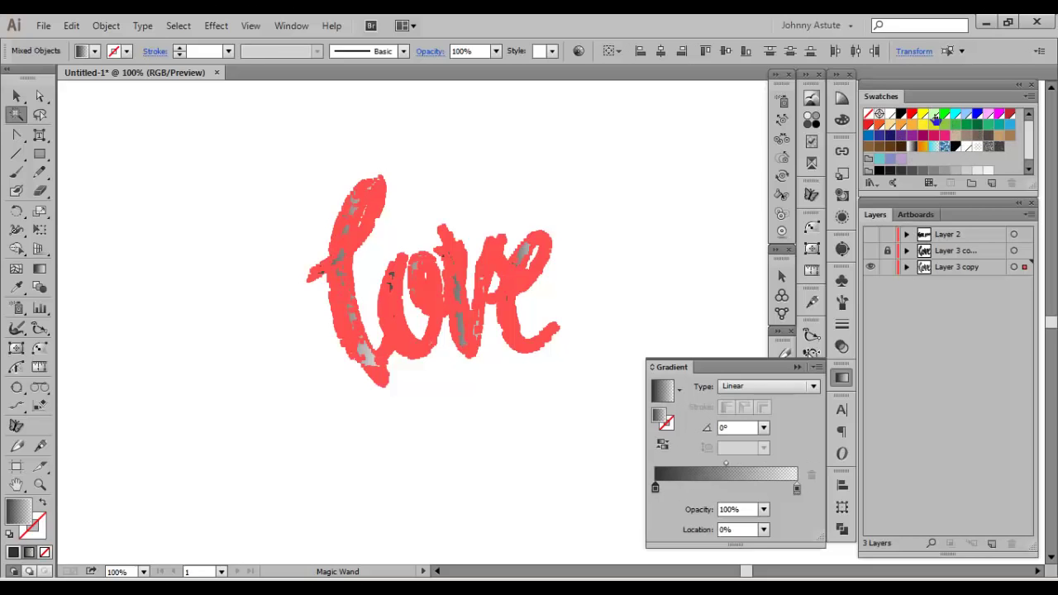
# Color the gradient's start stop pastel green and its end stop cyan with 100% opacity.
pyautogui.moveTo(933, 151); pyautogui.dragTo(653, 486)
pyautogui.scroll(1, 992, 144)
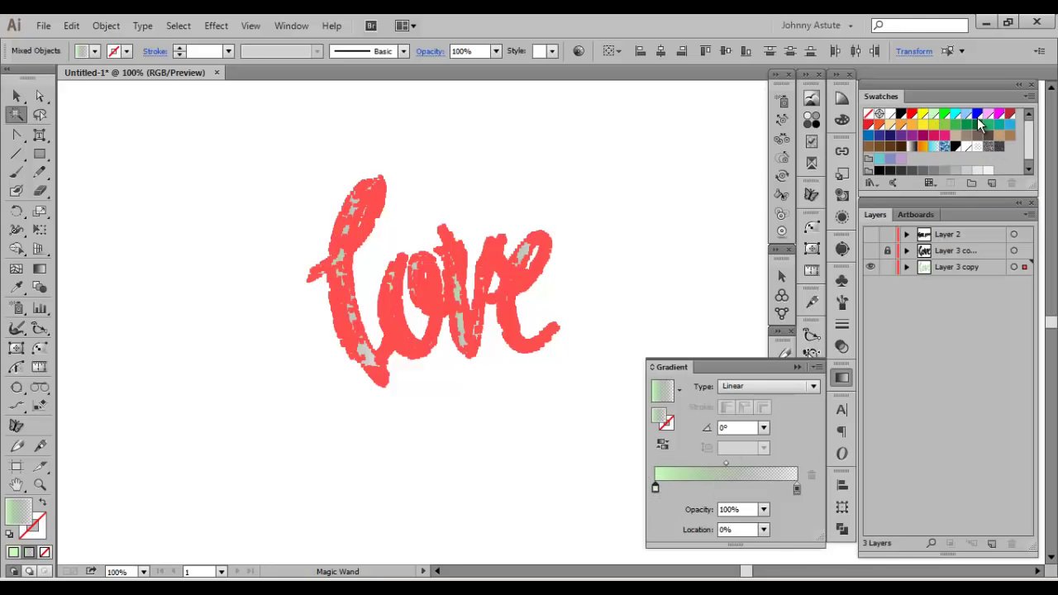
pyautogui.moveTo(956, 114); pyautogui.dragTo(797, 488)
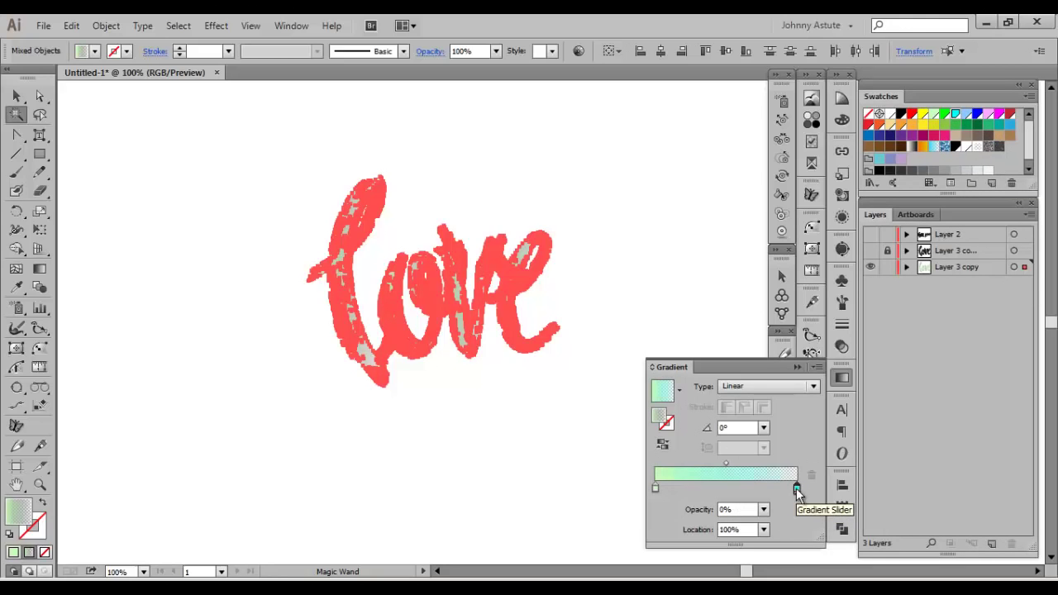
pyautogui.click(763, 509)
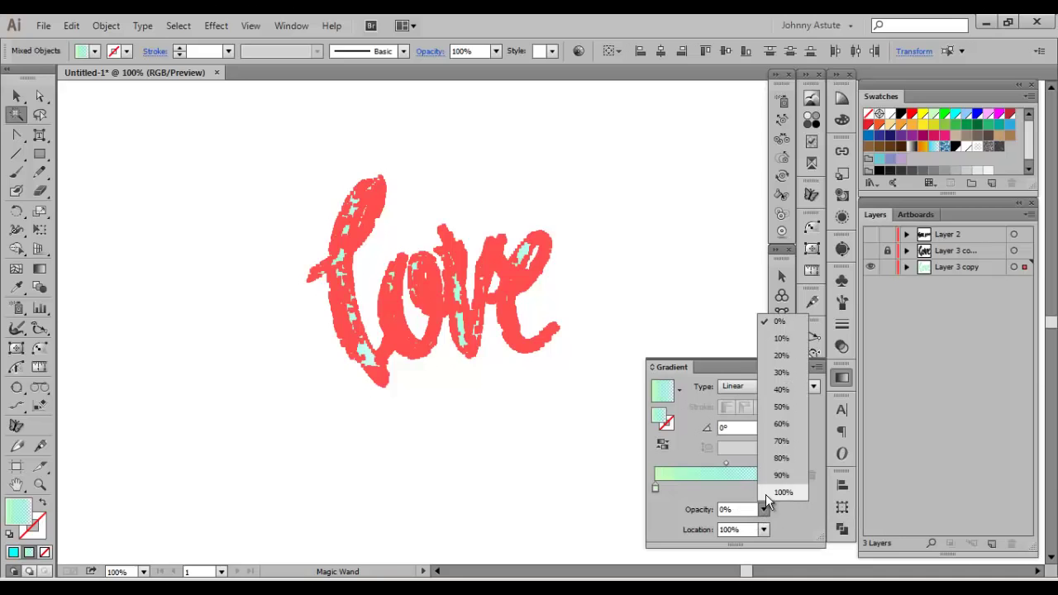
pyautogui.click(769, 491)
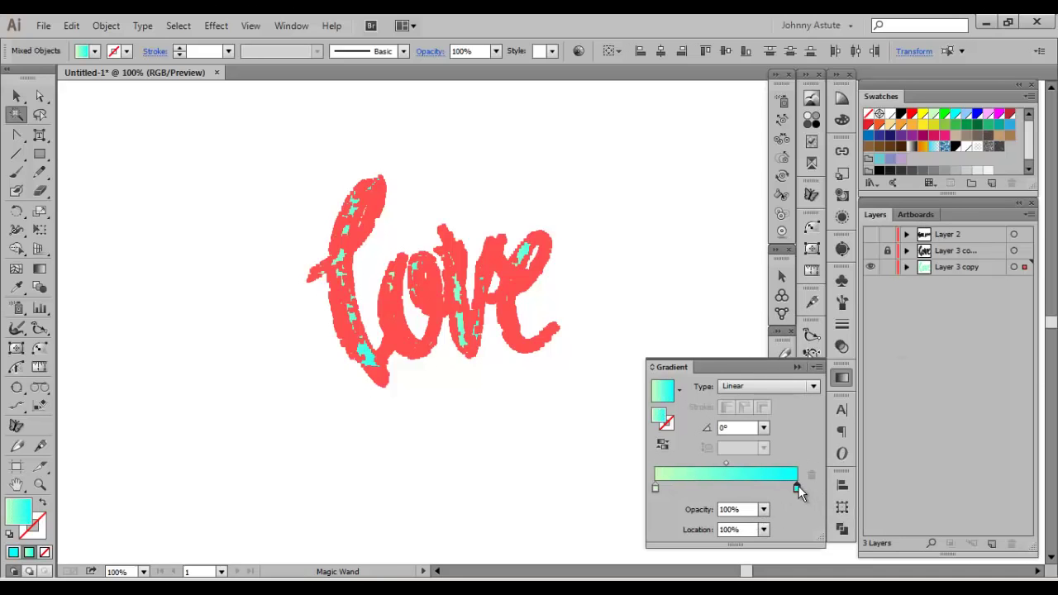
# Move the cyan stop to about 42% and add an RGB Blue stop with 58% tint at about 78%.
pyautogui.moveTo(799, 486); pyautogui.dragTo(715, 487)
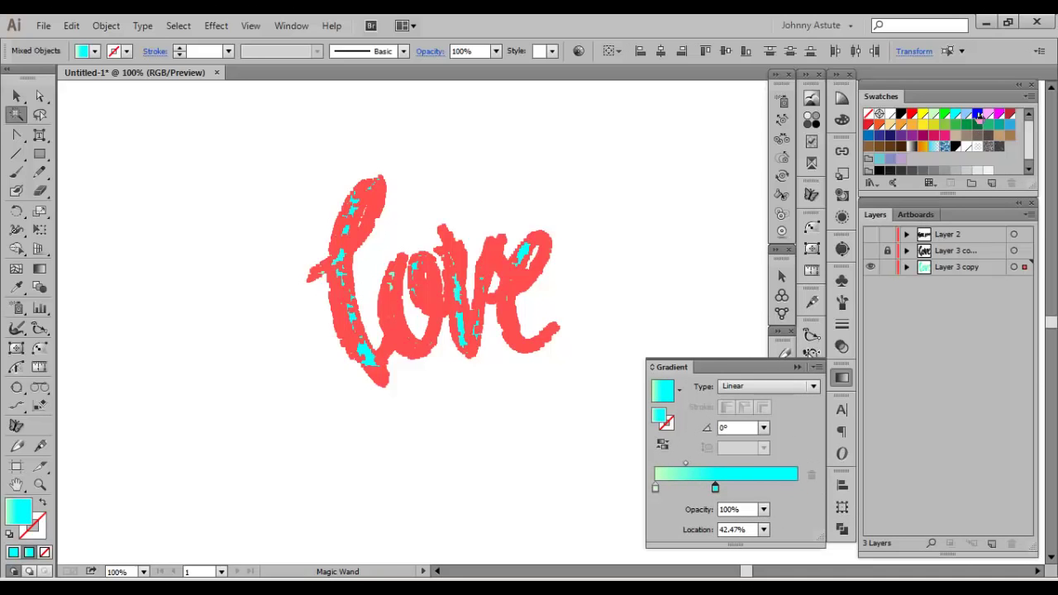
pyautogui.scroll(-1, 943, 140)
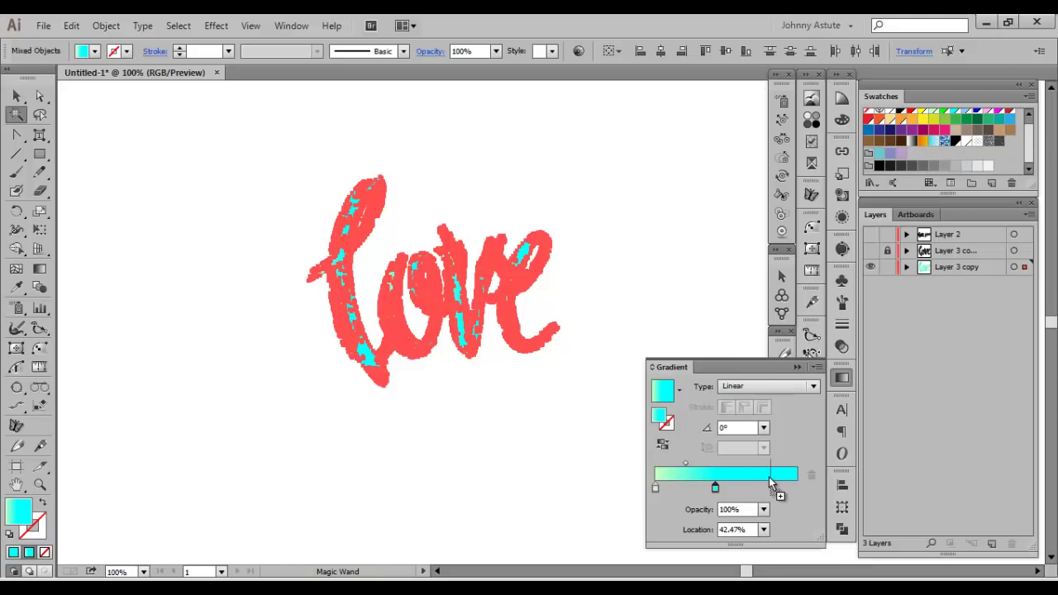
pyautogui.click(770, 488)
pyautogui.doubleClick(768, 488)
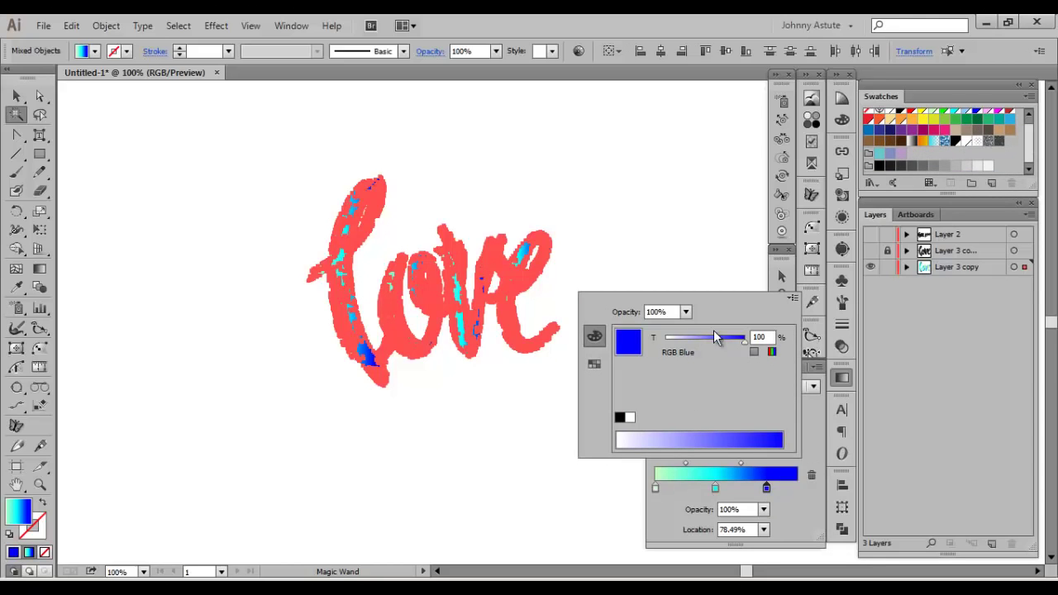
pyautogui.moveTo(743, 340); pyautogui.dragTo(711, 348)
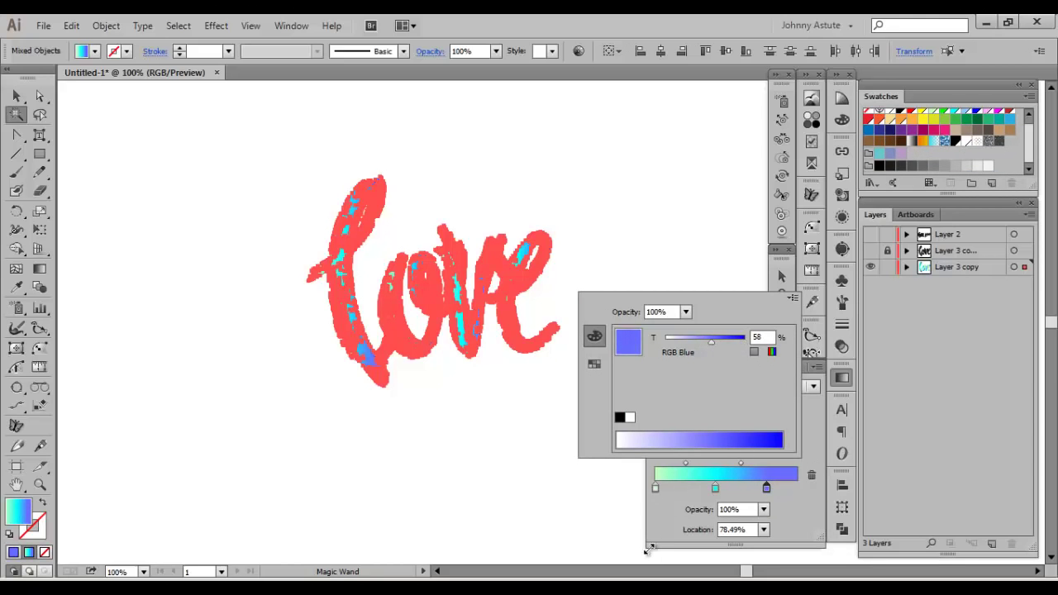
pyautogui.click(685, 530)
# Move the pastel green stop to about 39% and shift the cyan and blue stops closer to the gradient's end.
pyautogui.scroll(1, 972, 138)
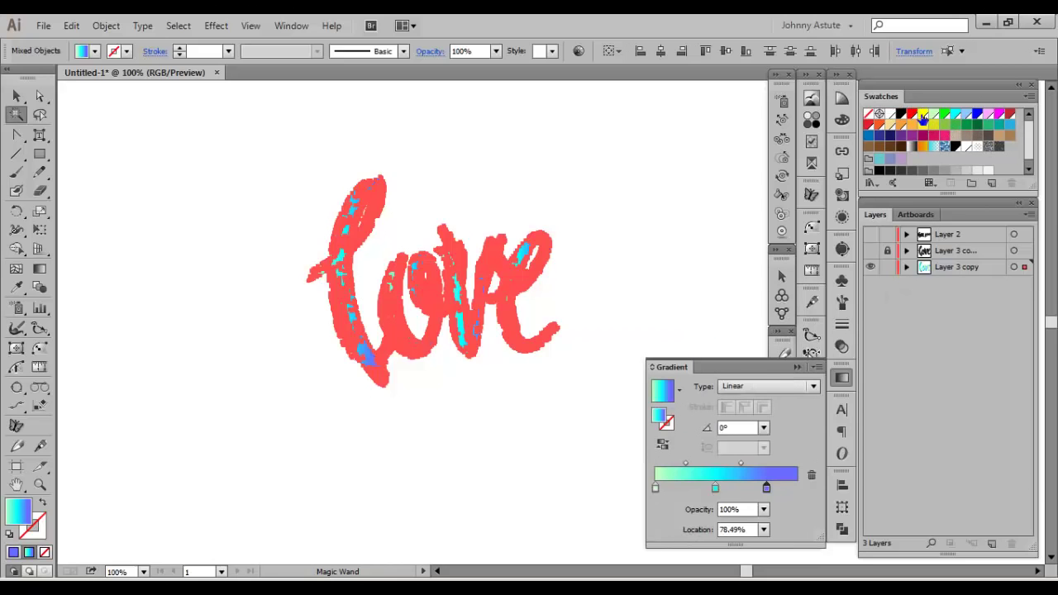
pyautogui.moveTo(923, 117); pyautogui.dragTo(770, 532)
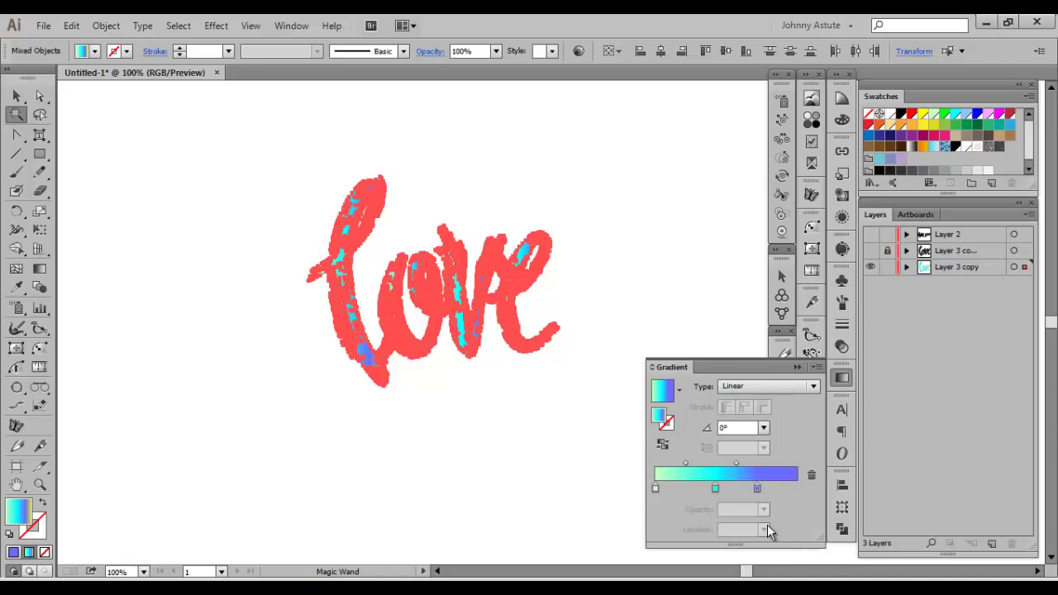
pyautogui.click(769, 532)
pyautogui.click(655, 489)
pyautogui.moveTo(654, 489); pyautogui.dragTo(710, 488)
pyautogui.doubleClick(686, 487)
pyautogui.click(716, 488)
pyautogui.click(758, 488)
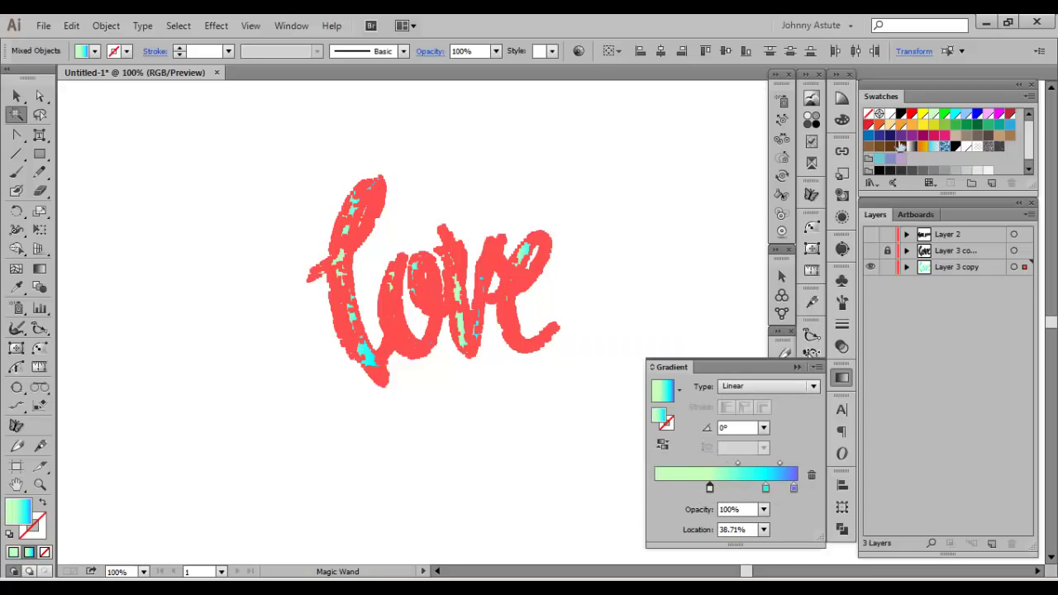
# Add bright green and yellow stops near the gradient's start and place the pastel green stop at about 40%.
pyautogui.moveTo(676, 500); pyautogui.dragTo(668, 480)
pyautogui.moveTo(946, 107); pyautogui.dragTo(698, 485)
pyautogui.click(711, 488)
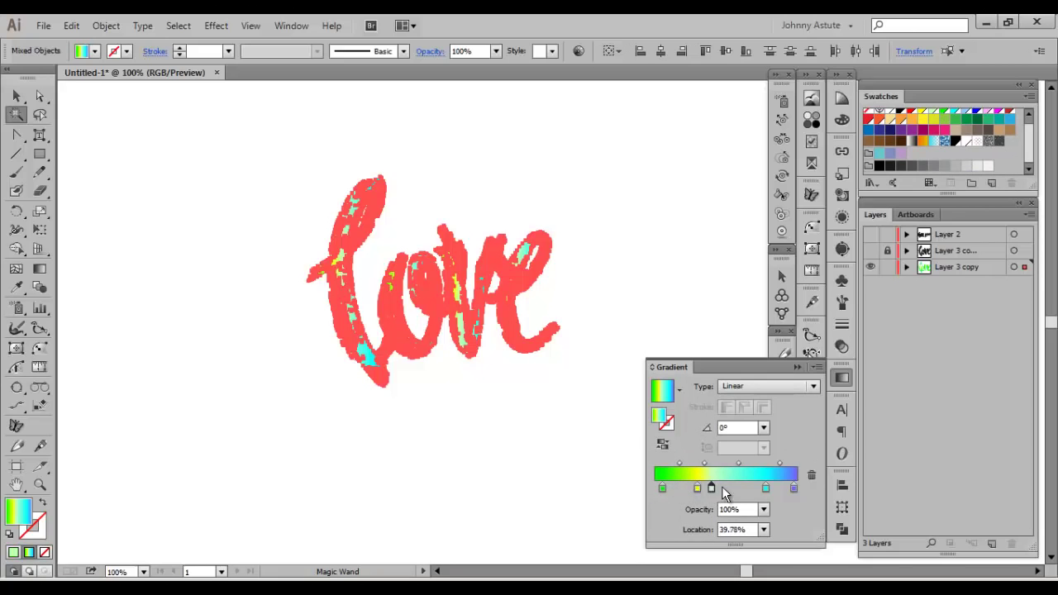
# Spread out the color stops with a second pastel green stop at about 15%, and add a pink stop at 0%.
pyautogui.scroll(1, 933, 124)
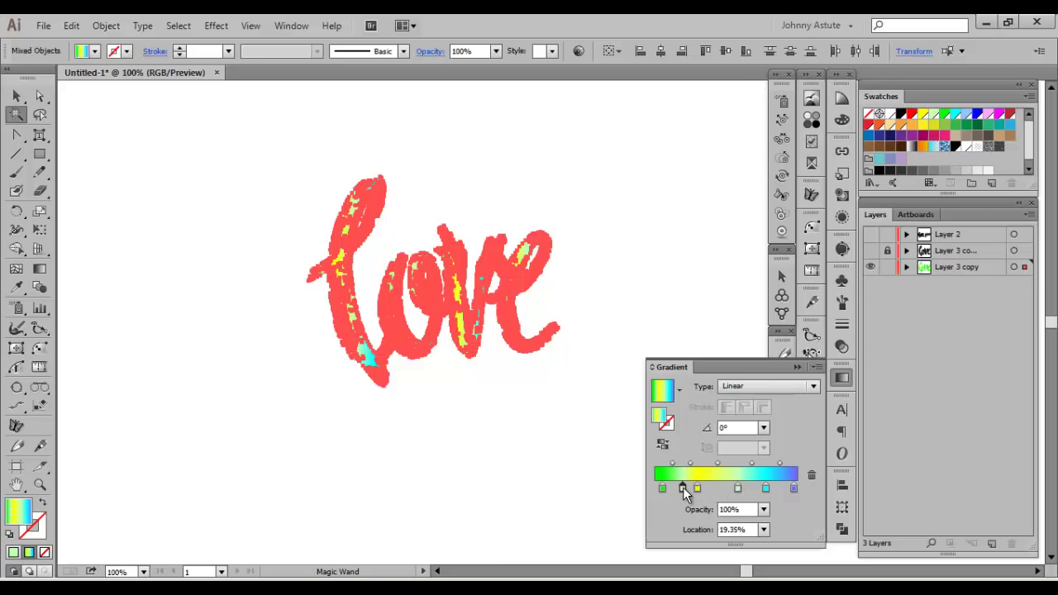
pyautogui.moveTo(683, 489); pyautogui.dragTo(749, 487)
pyautogui.moveTo(765, 487); pyautogui.dragTo(674, 488)
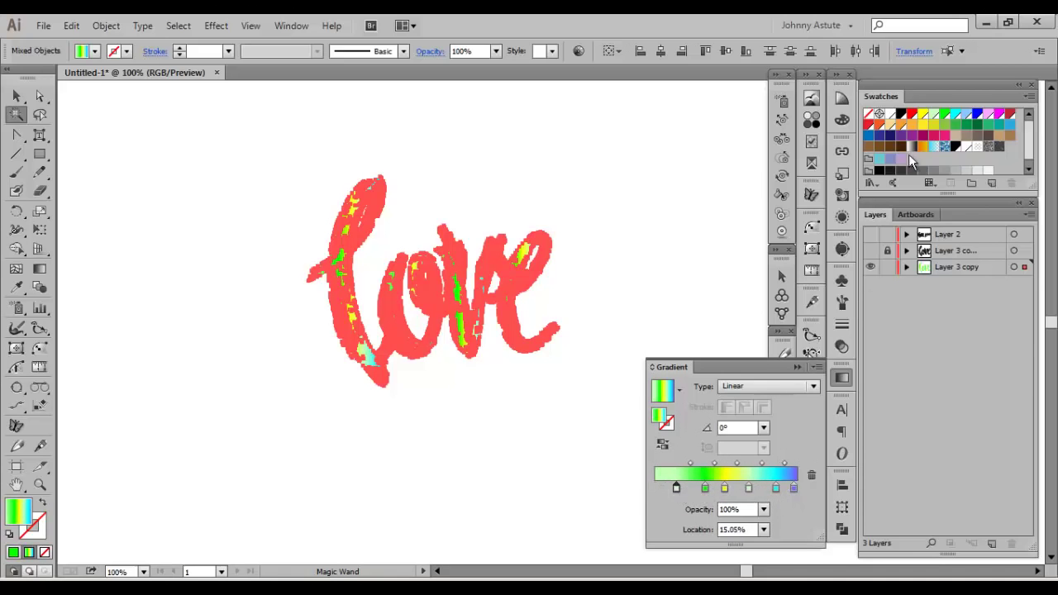
pyautogui.moveTo(989, 113); pyautogui.dragTo(654, 488)
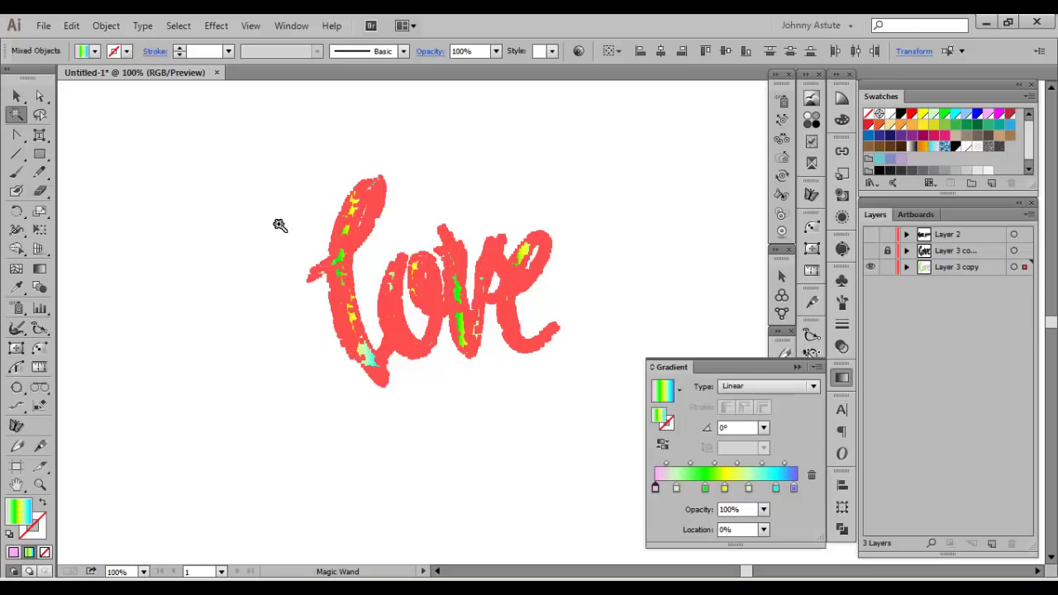
# Stretch one gradient diagonally across the whole word with the Gradient tool at about -15.6°, and deselect the lettering.
pyautogui.press('g')
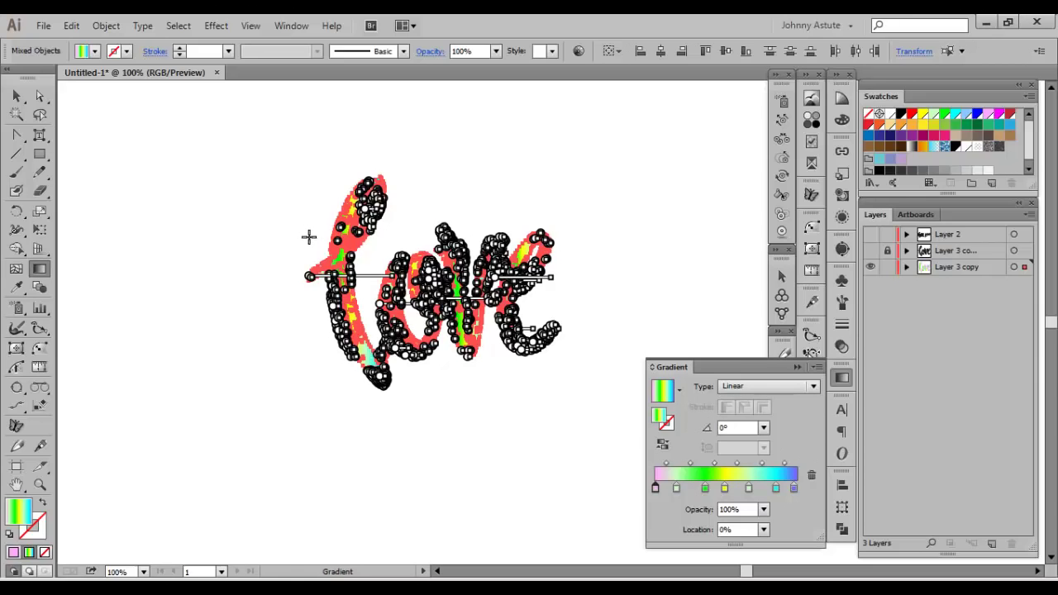
pyautogui.moveTo(308, 237); pyautogui.dragTo(603, 326)
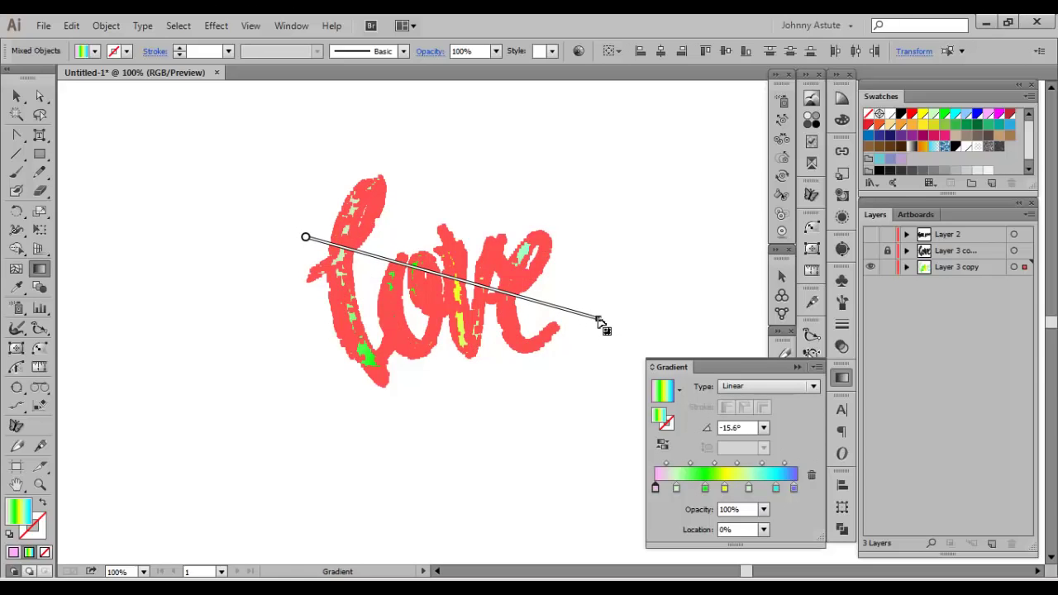
pyautogui.press('v')
pyautogui.click(212, 187)
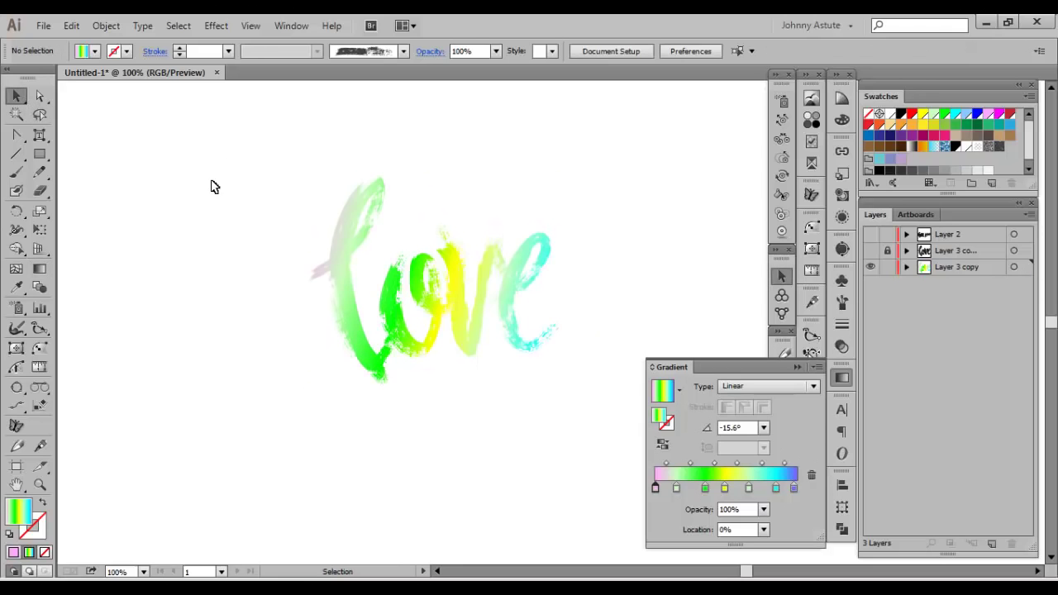
# Reselect the gradient-filled shapes with the Magic Wand, redraw the gradient across the word at about -4.6°, and deselect.
pyautogui.press('y')
pyautogui.click(344, 301)
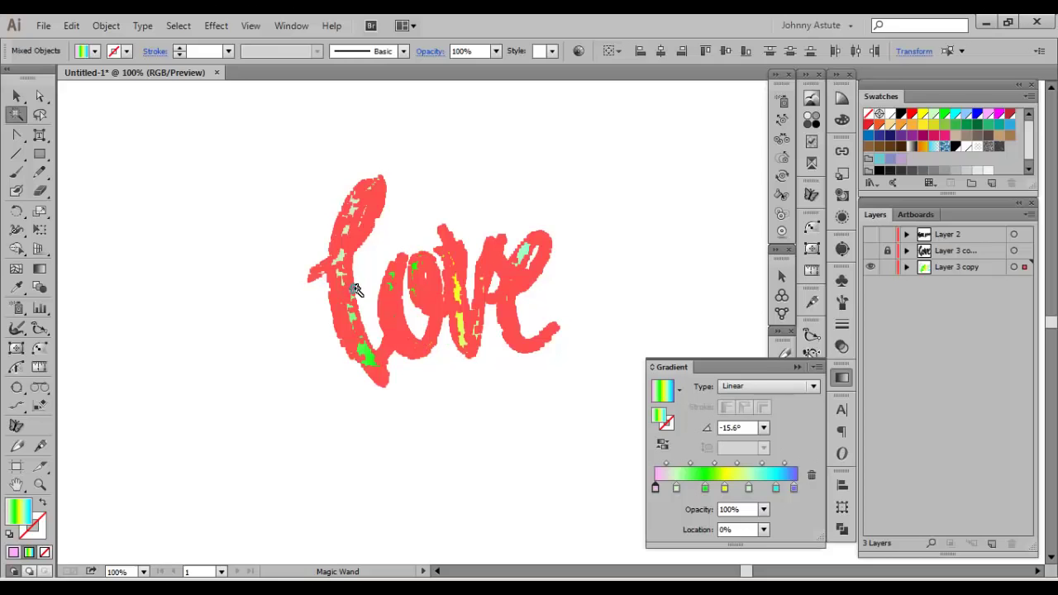
pyautogui.press('g')
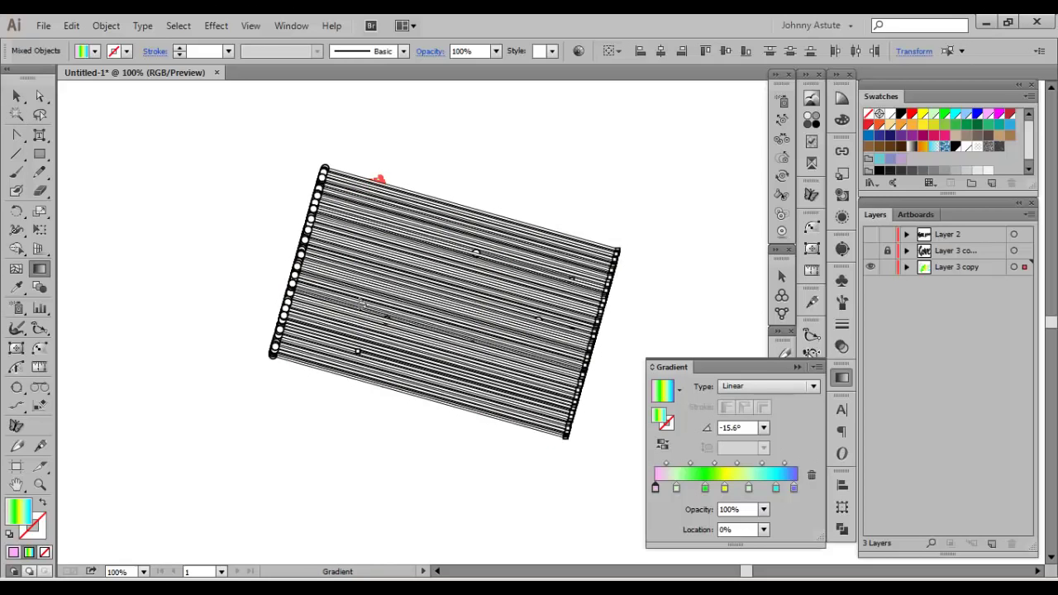
pyautogui.moveTo(390, 168)
pyautogui.mouseDown()
pyautogui.moveTo(510, 208)
pyautogui.moveTo(538, 201)
pyautogui.moveTo(537, 182)
pyautogui.mouseUp()
pyautogui.click(21, 99)
pyautogui.click(196, 173)
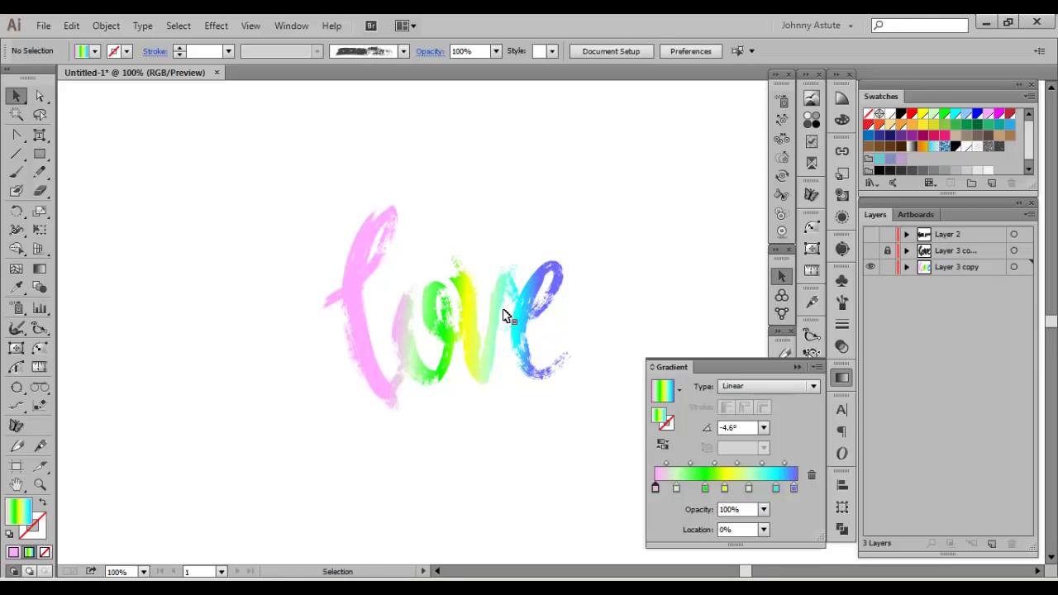
# Try running the gradient almost vertically down the lettering at about -94.3°, and undo that change.
pyautogui.press('y')
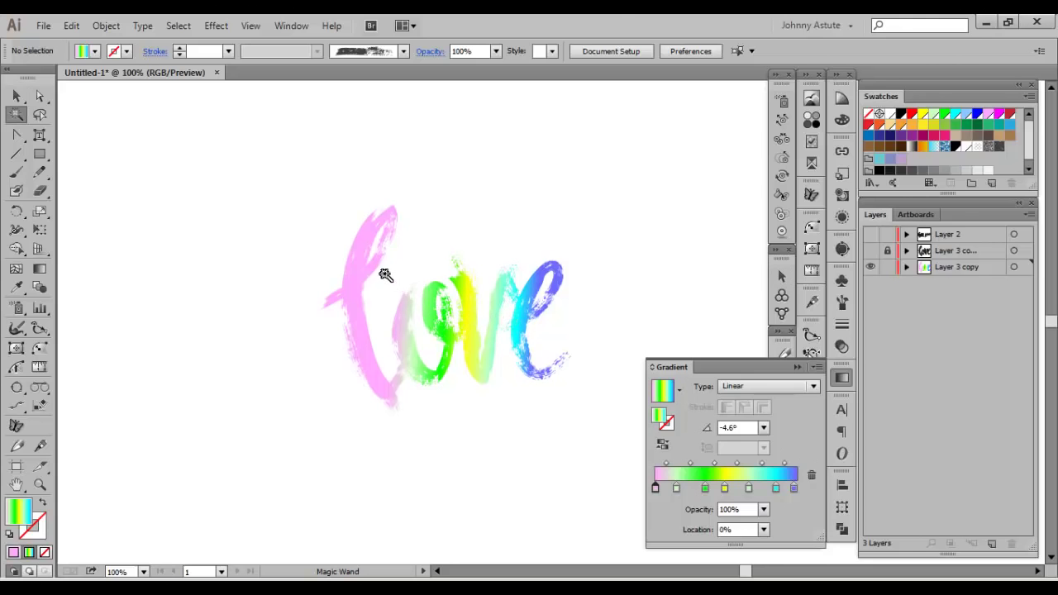
pyautogui.click(365, 279)
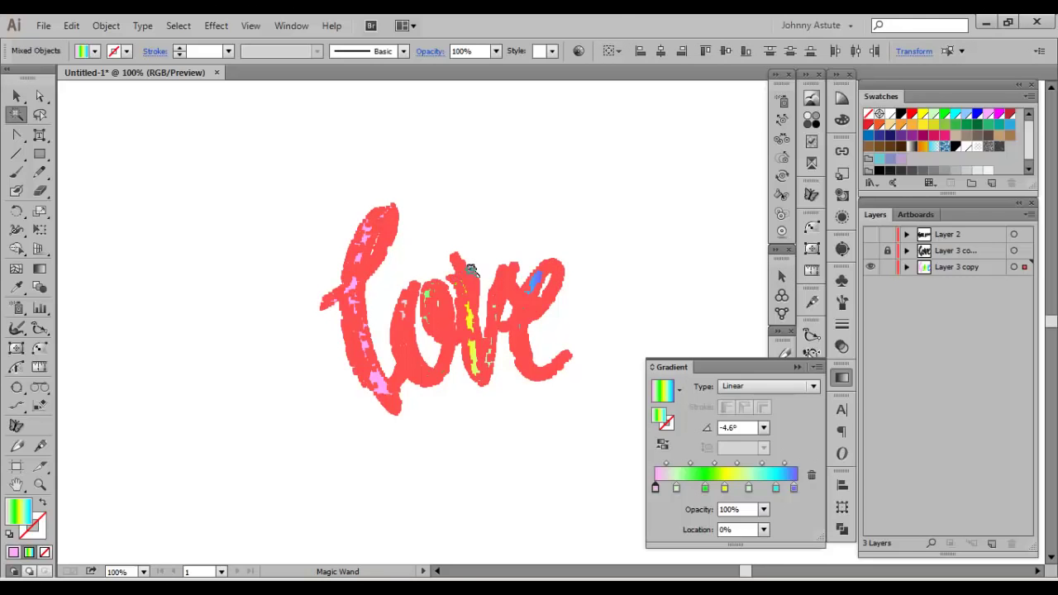
pyautogui.press('g')
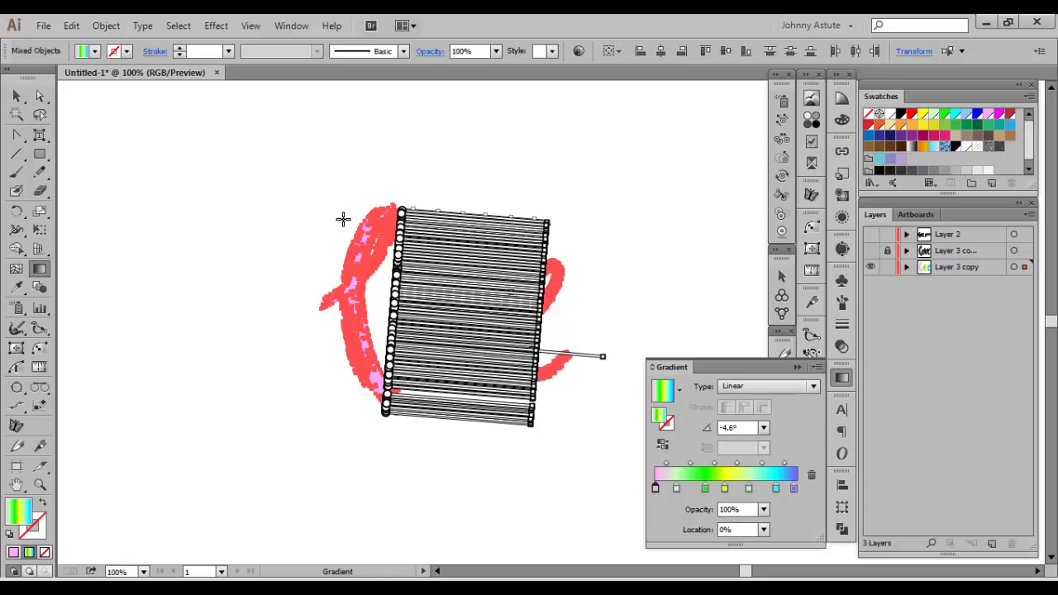
pyautogui.moveTo(346, 238)
pyautogui.mouseDown()
pyautogui.moveTo(327, 388)
pyautogui.moveTo(334, 380)
pyautogui.mouseUp()
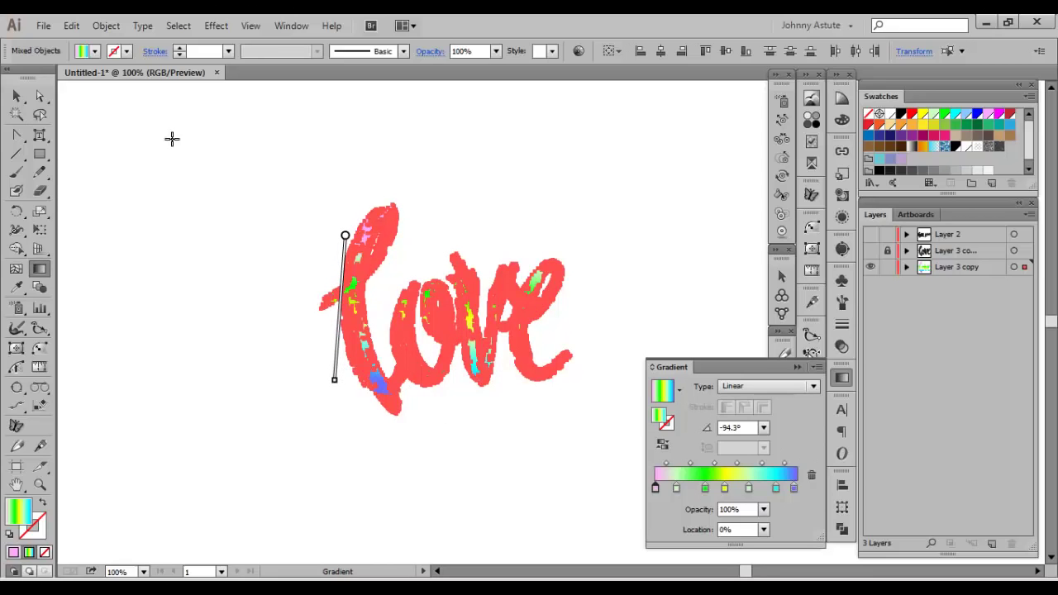
pyautogui.click(16, 96)
pyautogui.click(229, 191)
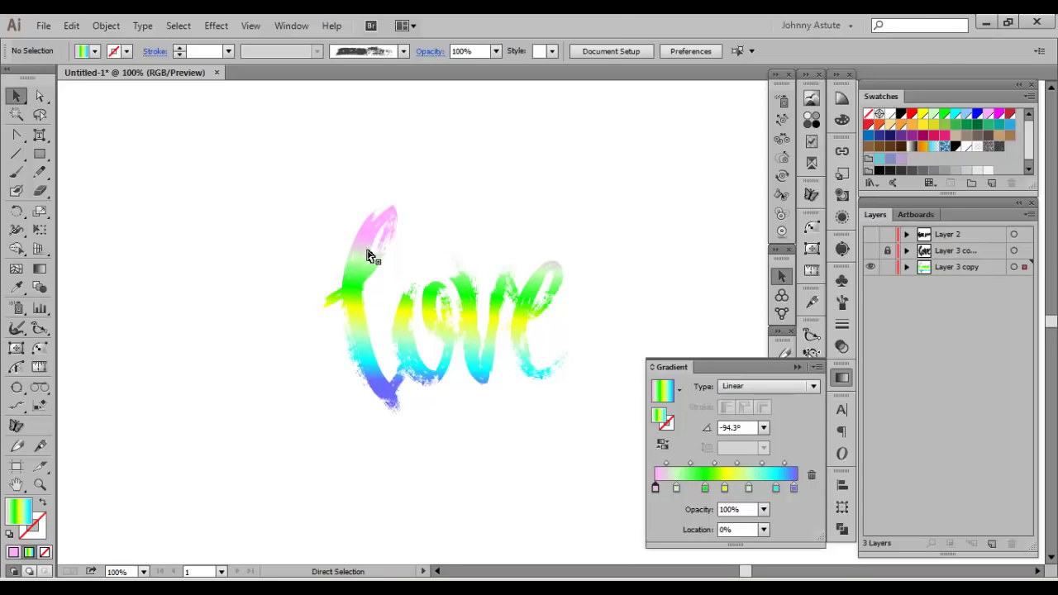
pyautogui.hotkey('ctrl', 'z')
pyautogui.hotkey('ctrl', 'z')
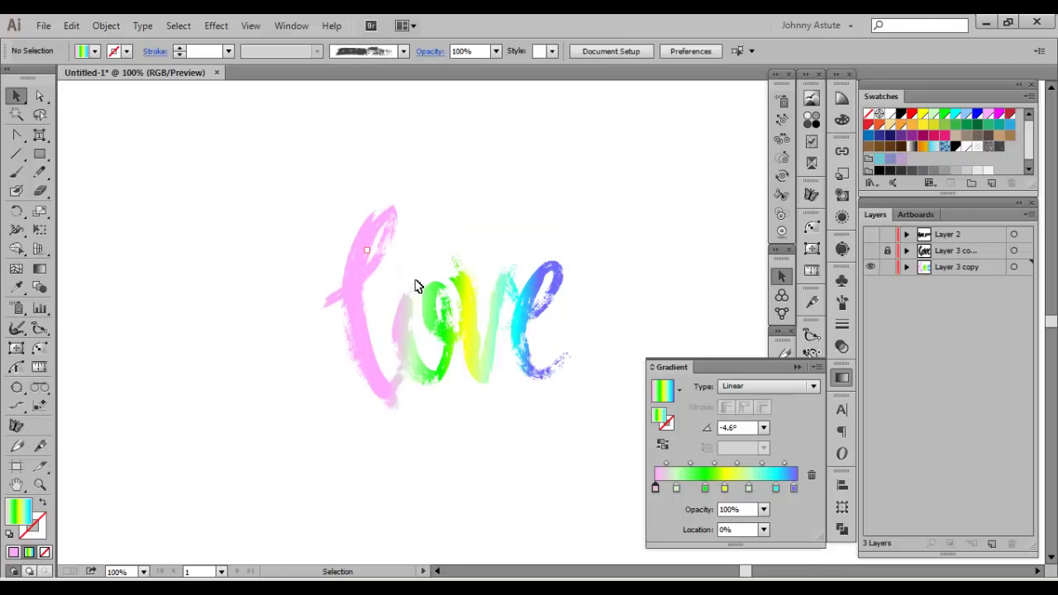
pyautogui.click(354, 272)
pyautogui.click(291, 201)
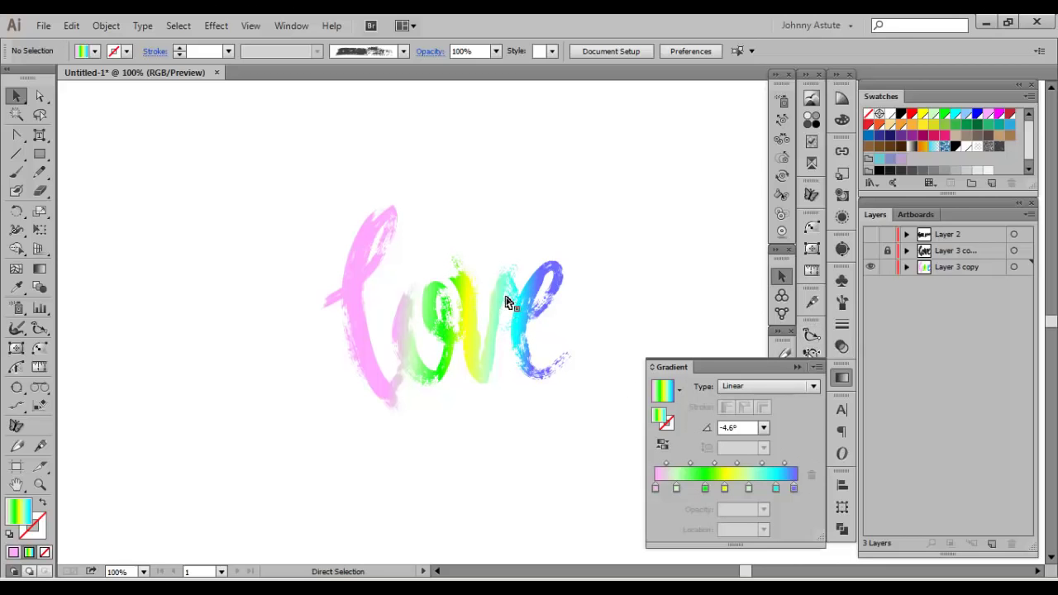
# Make an opacity mask for the whole gradient lettering group with clipping enabled, and deselect the group.
pyautogui.scroll(2, 508, 301)
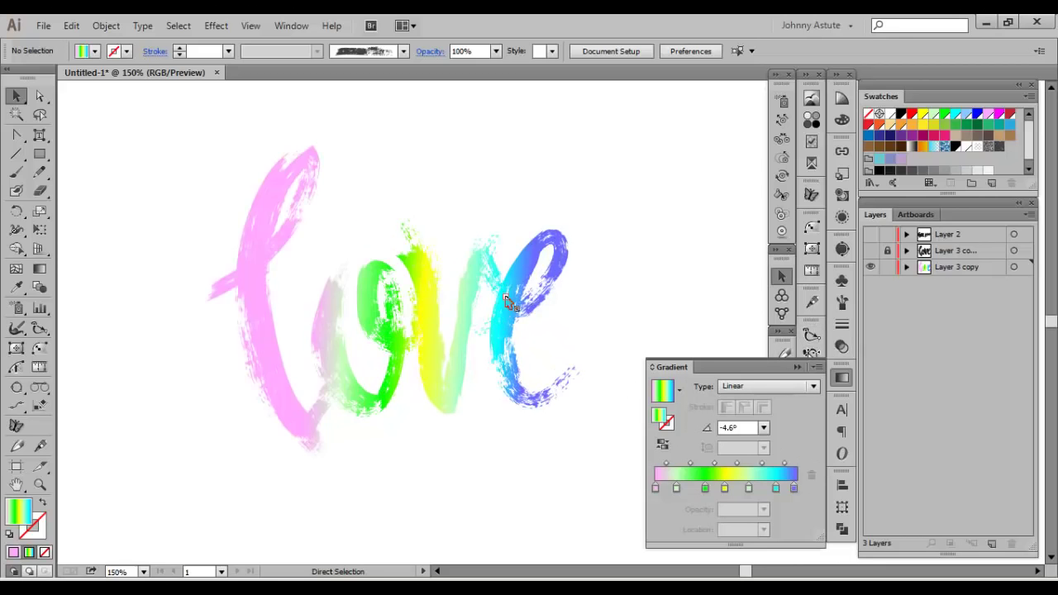
pyautogui.click(840, 377)
pyautogui.click(845, 345)
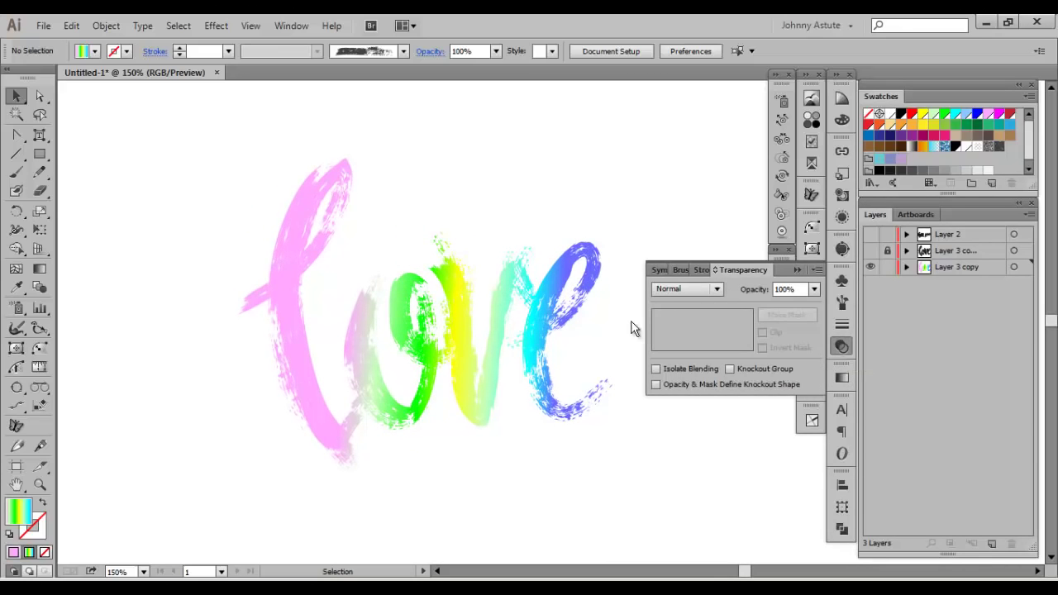
pyautogui.click(563, 281)
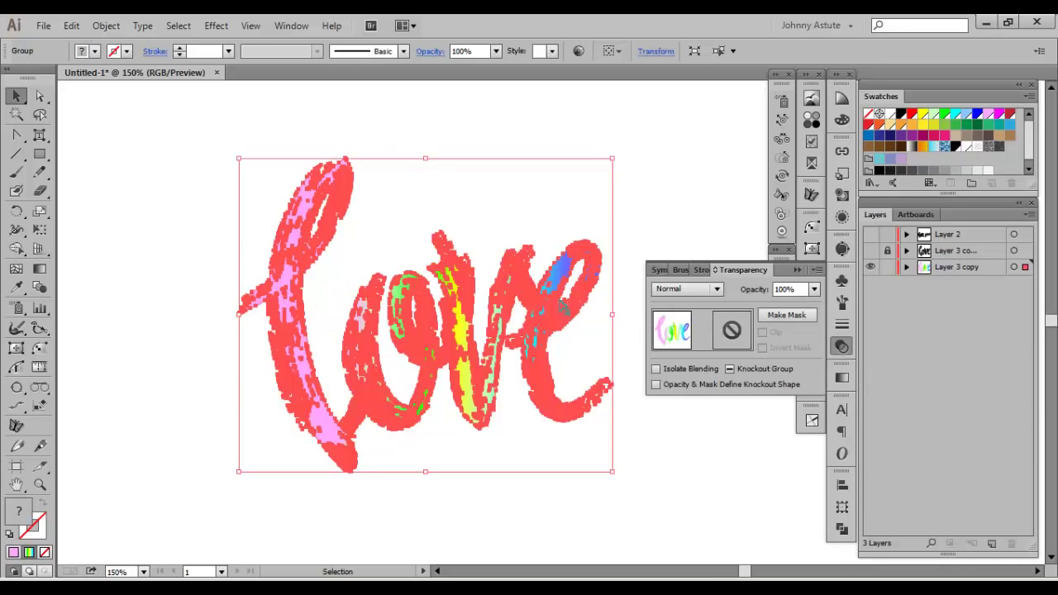
pyautogui.click(794, 317)
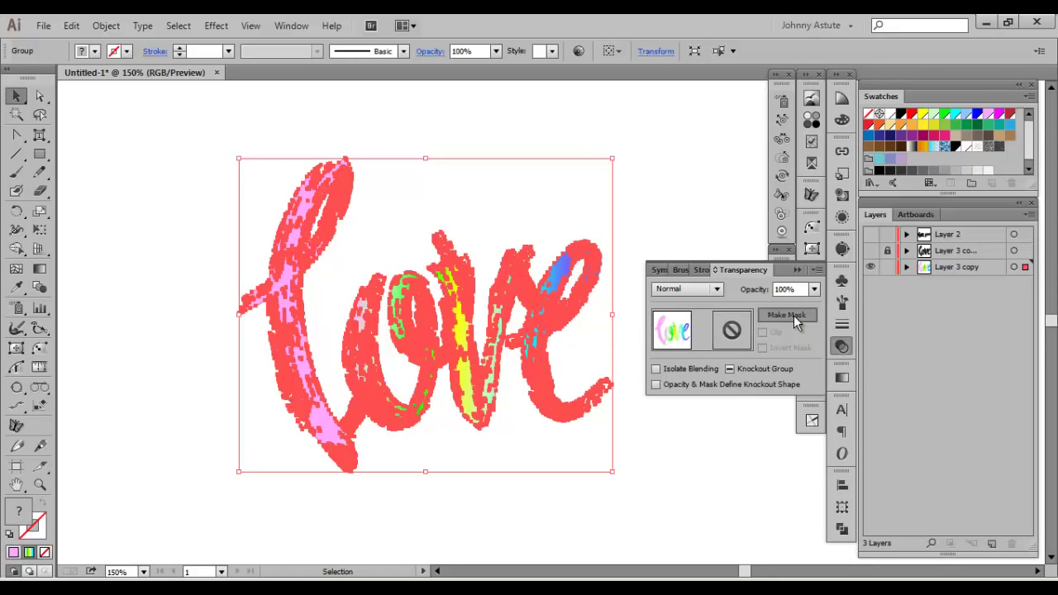
pyautogui.click(680, 171)
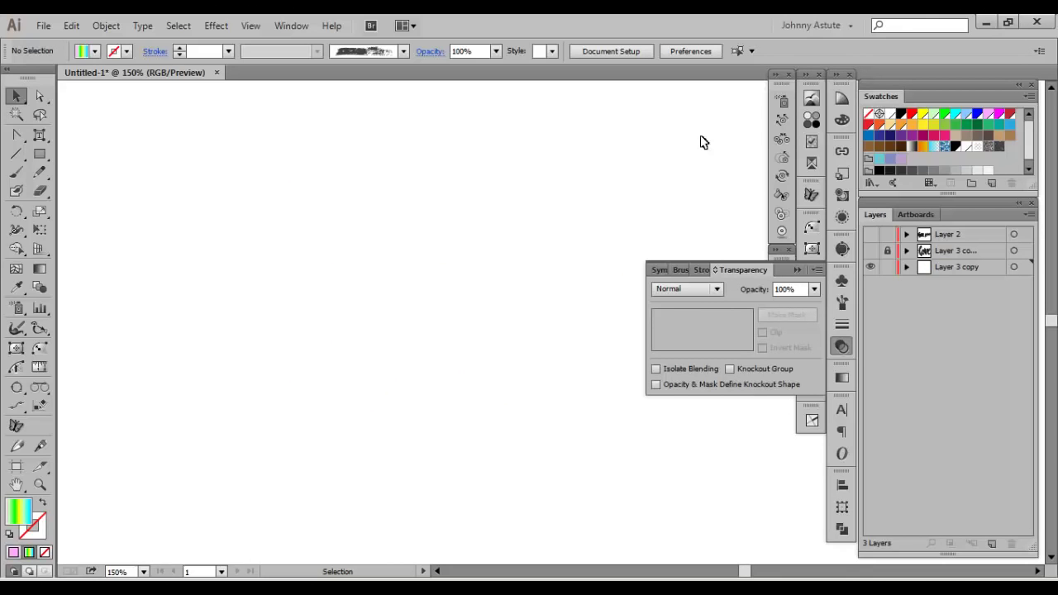
# Reselect the masked lettering group and switch to editing its opacity mask.
pyautogui.click(781, 102)
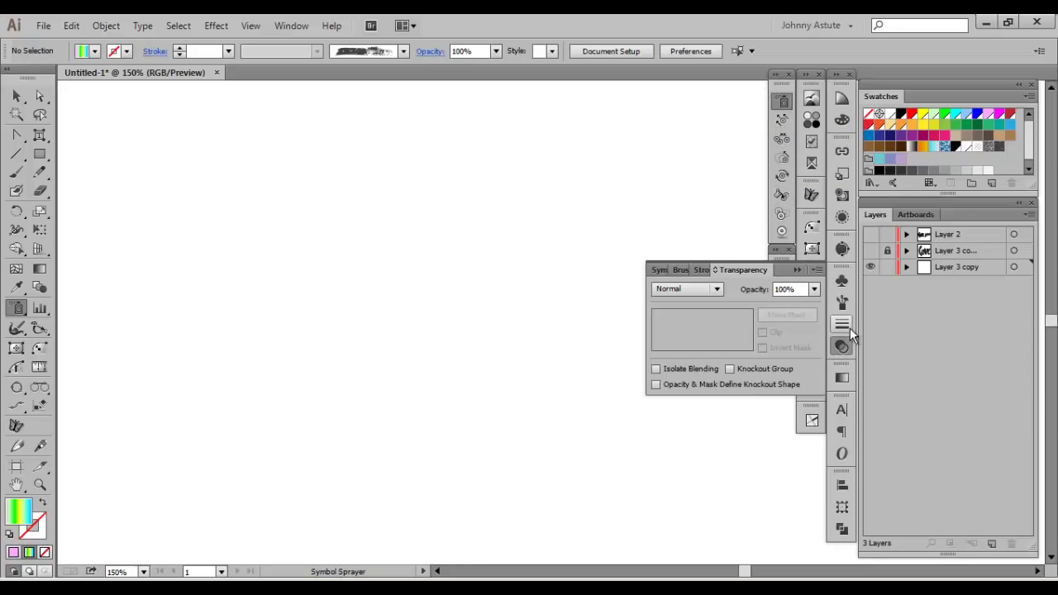
pyautogui.click(16, 96)
pyautogui.hotkey('ctrl', 'v')
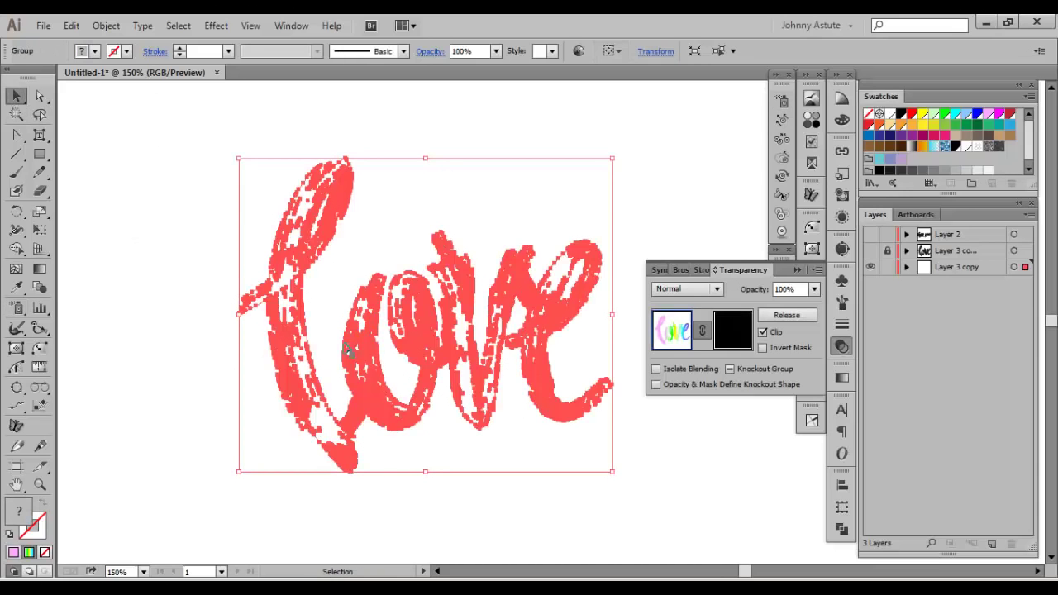
pyautogui.click(744, 320)
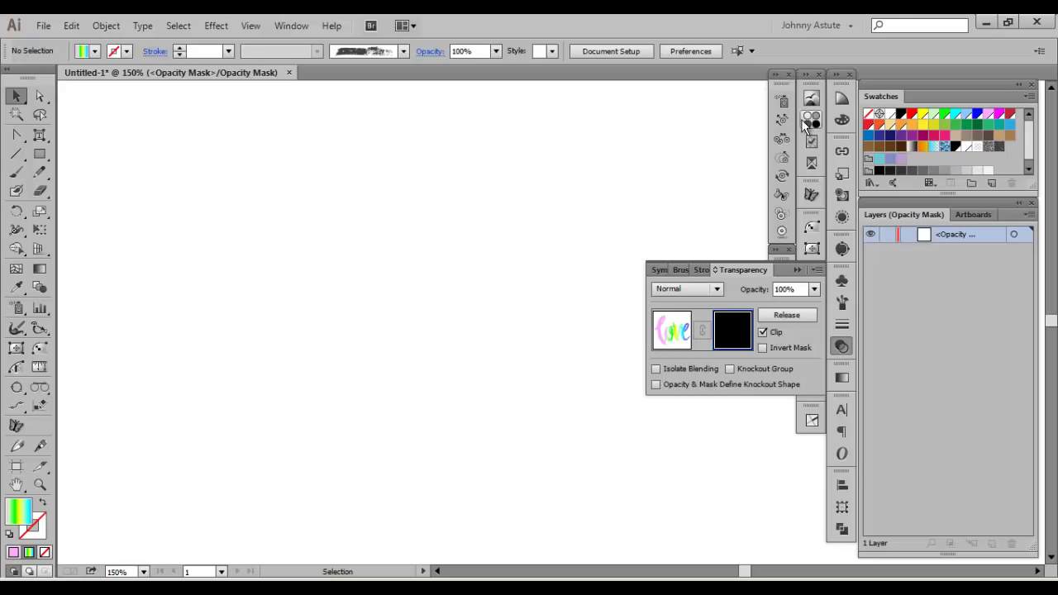
# Spray Watercolor 3 symbols over the lettering inside the opacity mask, as a set about 10.1 by 9 in.
pyautogui.click(782, 102)
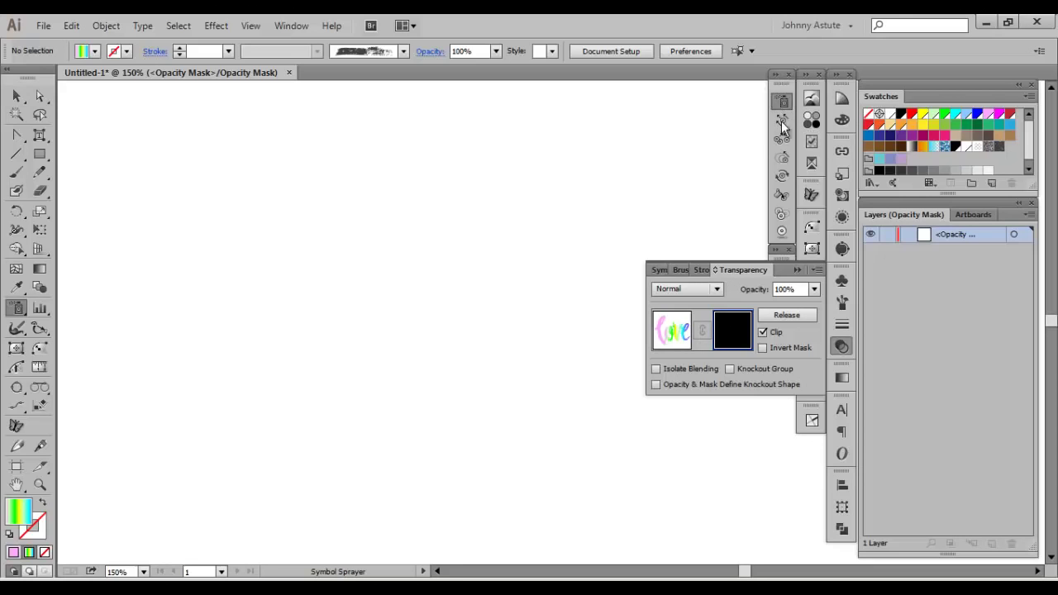
pyautogui.click(842, 281)
pyautogui.moveTo(816, 438)
pyautogui.mouseDown()
pyautogui.moveTo(818, 380)
pyautogui.moveTo(816, 473)
pyautogui.moveTo(809, 439)
pyautogui.mouseUp()
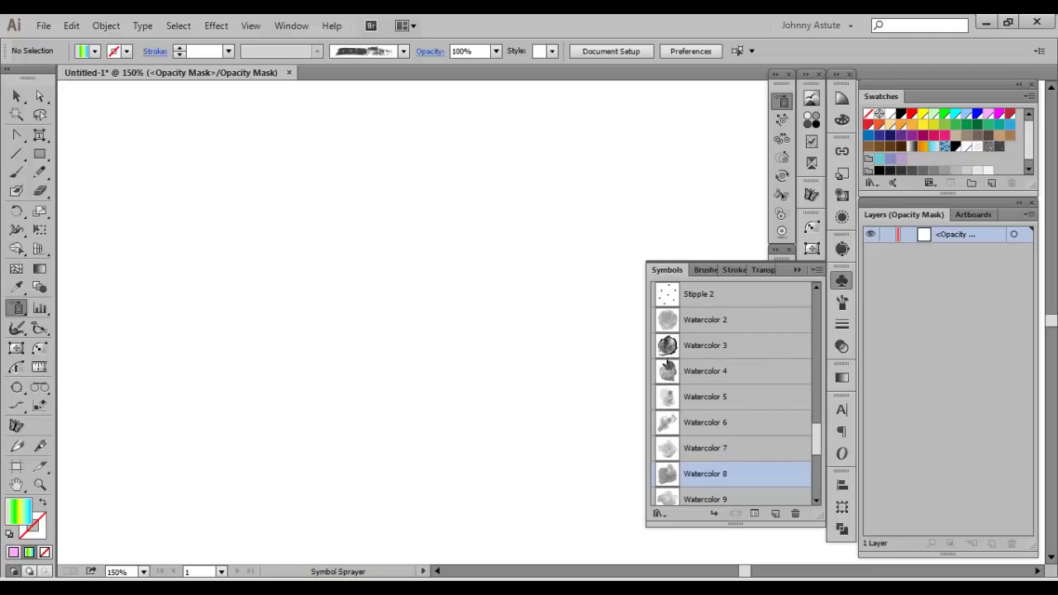
pyautogui.click(668, 347)
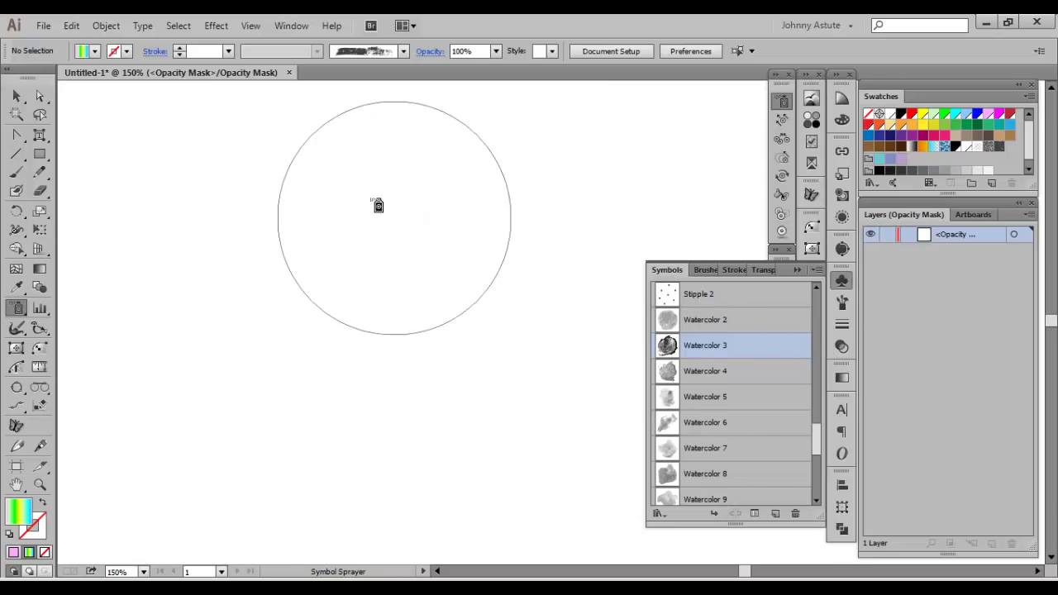
pyautogui.moveTo(378, 206)
pyautogui.mouseDown()
pyautogui.moveTo(400, 365)
pyautogui.moveTo(614, 377)
pyautogui.mouseUp()
pyautogui.hotkey('ctrl', '-')
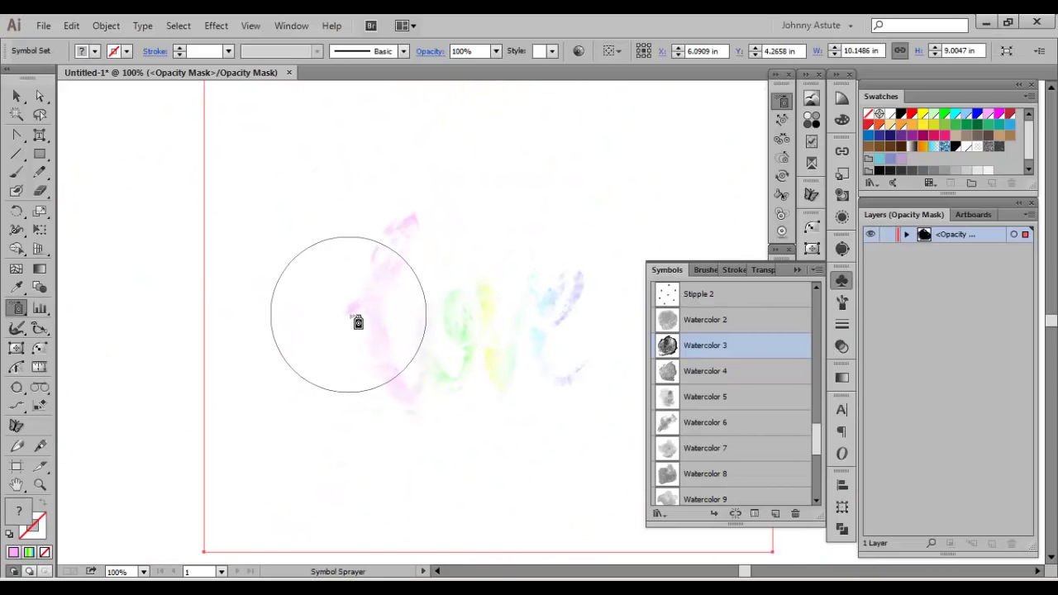
pyautogui.click(842, 346)
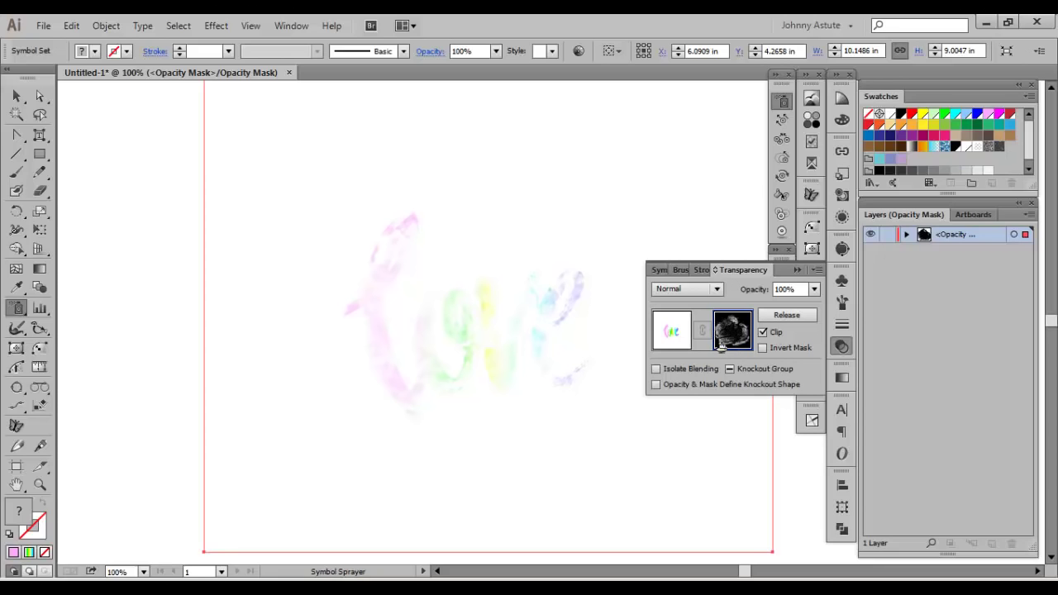
pyautogui.click(842, 281)
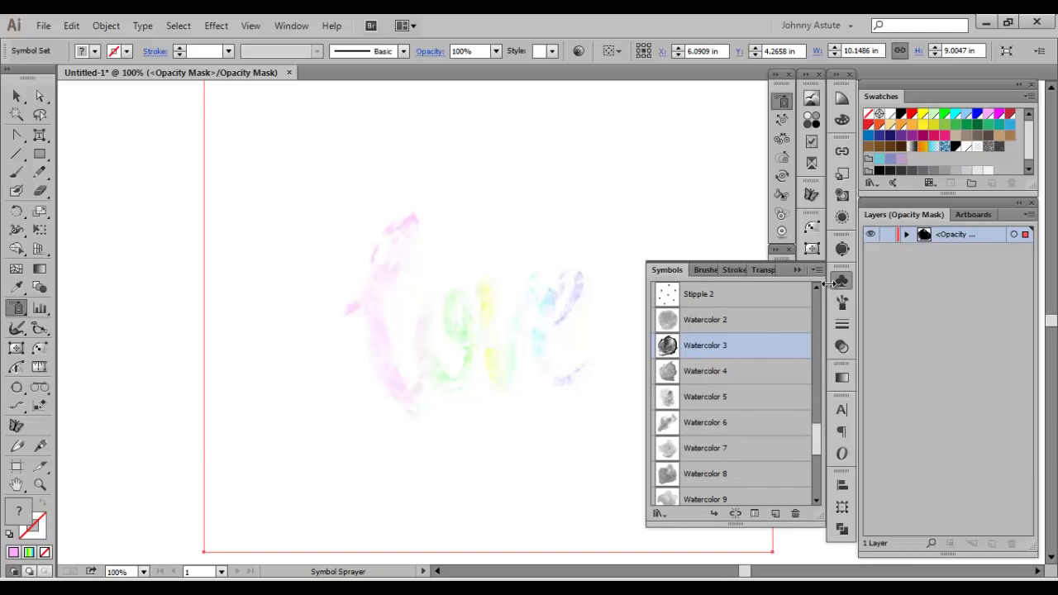
pyautogui.click(842, 347)
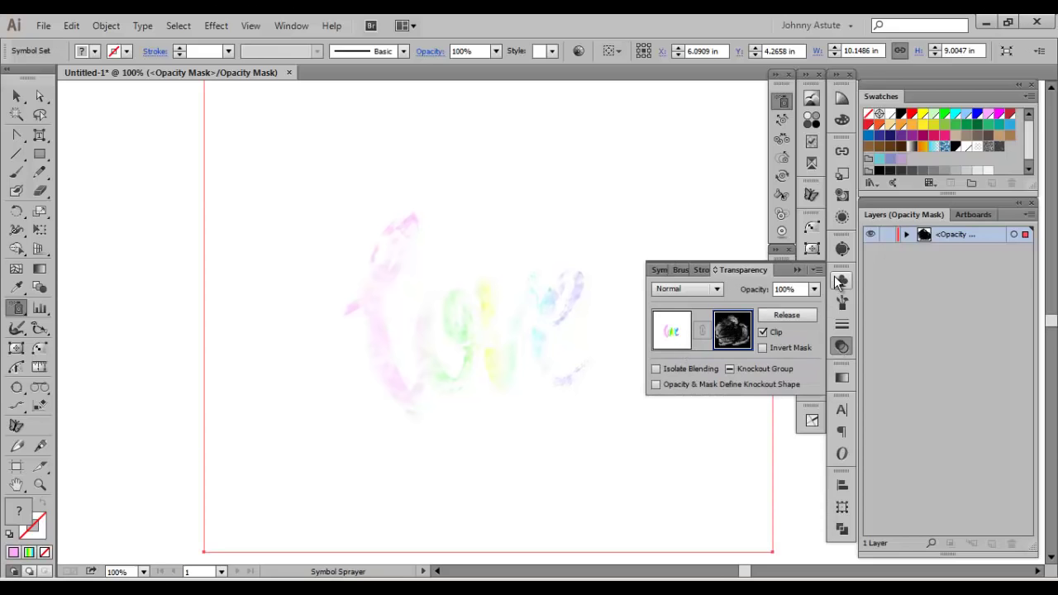
pyautogui.click(842, 281)
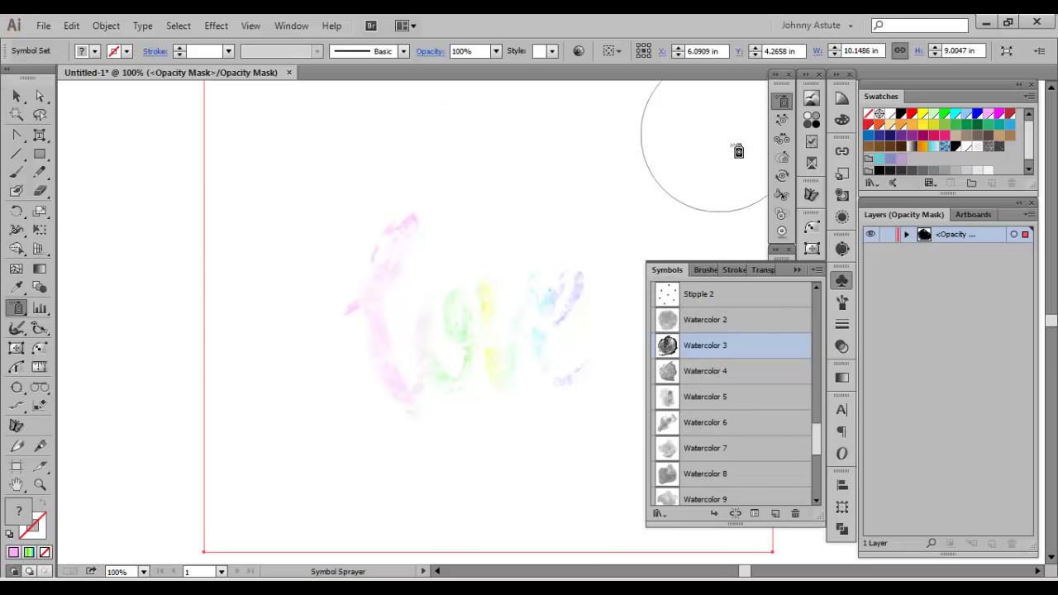
pyautogui.click(842, 346)
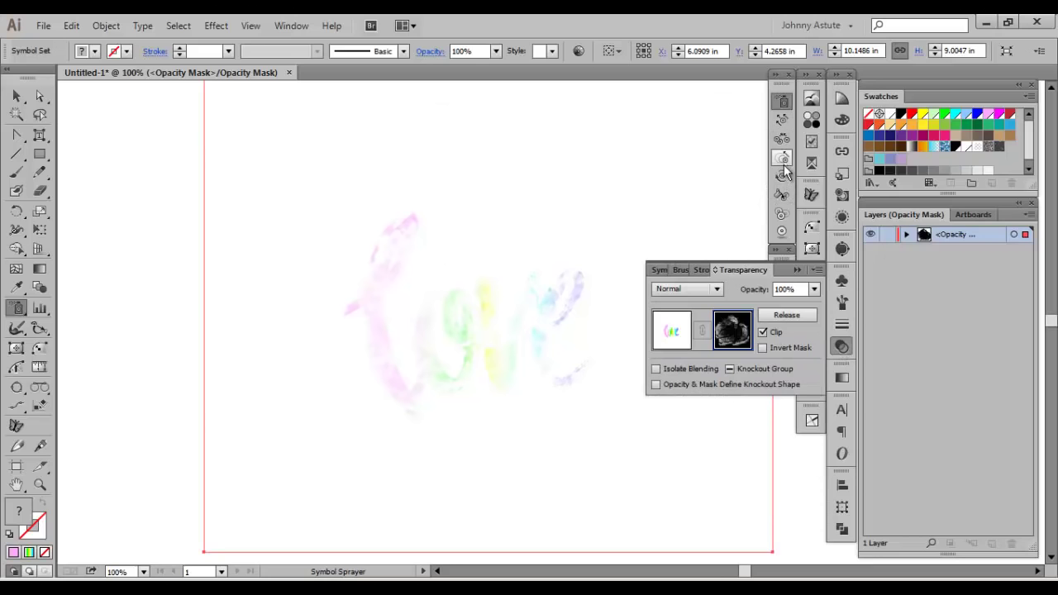
# Shrink the sprayed watercolor symbols across the lettering with the Symbol Sizer until the set is about 6.6 by 4.7 in.
pyautogui.click(783, 157)
pyautogui.moveTo(451, 324)
pyautogui.mouseDown()
pyautogui.moveTo(490, 329)
pyautogui.moveTo(419, 303)
pyautogui.moveTo(349, 228)
pyautogui.moveTo(508, 181)
pyautogui.mouseUp()
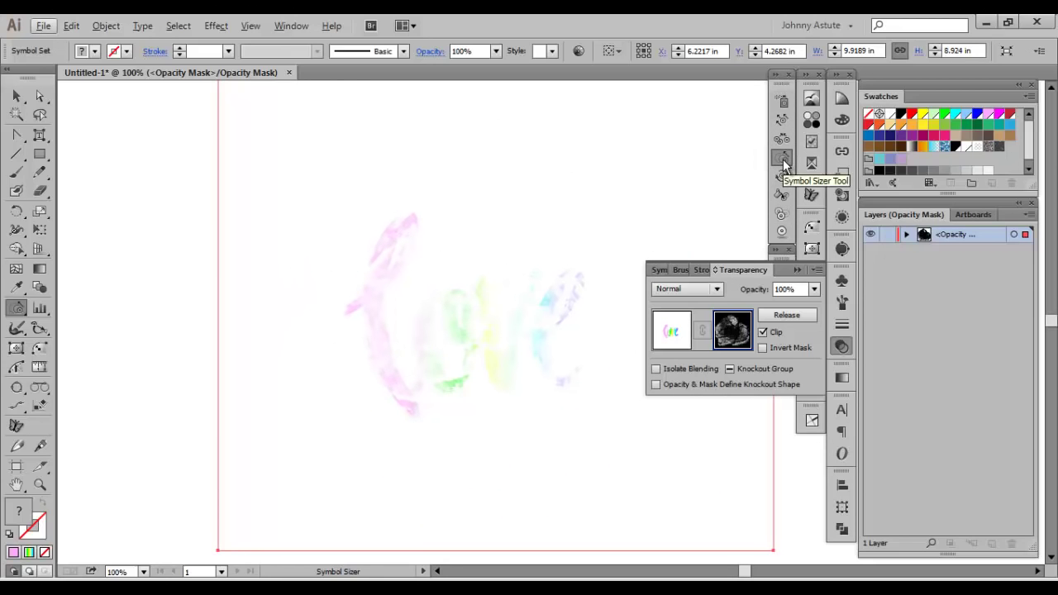
pyautogui.moveTo(378, 243)
pyautogui.mouseDown()
pyautogui.moveTo(403, 212)
pyautogui.moveTo(449, 205)
pyautogui.moveTo(430, 290)
pyautogui.mouseUp()
pyautogui.moveTo(397, 418)
pyautogui.mouseDown()
pyautogui.moveTo(432, 359)
pyautogui.moveTo(344, 293)
pyautogui.moveTo(435, 218)
pyautogui.moveTo(597, 371)
pyautogui.moveTo(578, 367)
pyautogui.mouseUp()
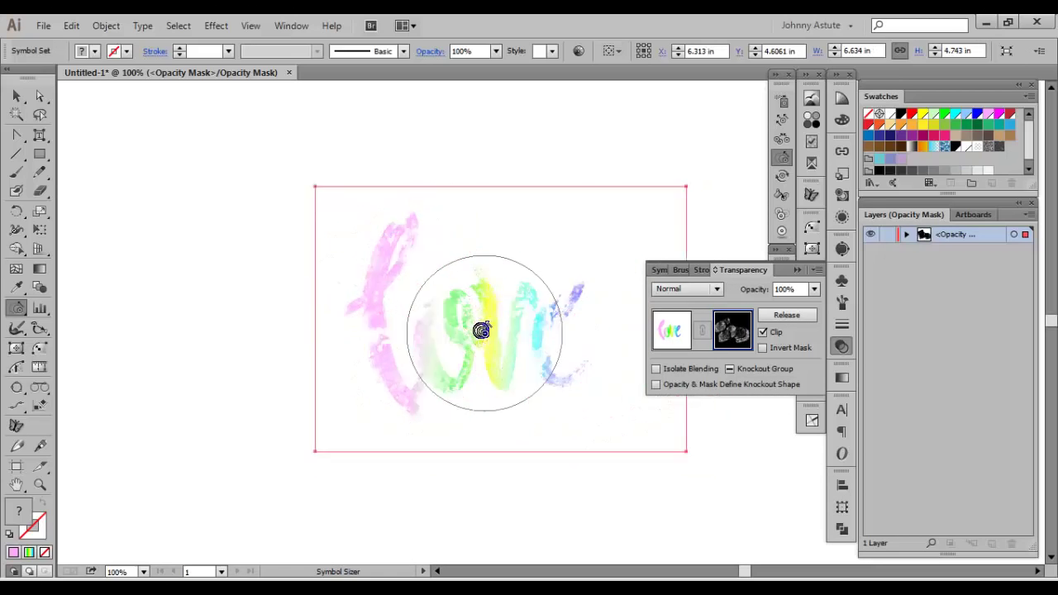
pyautogui.moveTo(482, 331)
pyautogui.mouseDown()
pyautogui.moveTo(406, 373)
pyautogui.moveTo(366, 295)
pyautogui.mouseUp()
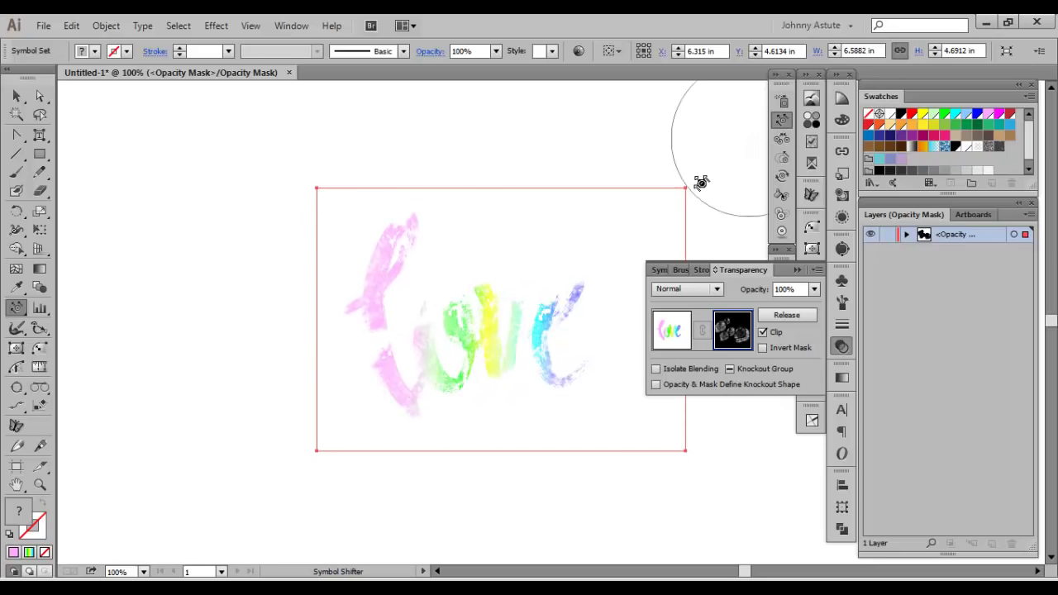
# Shift the watercolor symbols around over the letters with the Symbol Shifter, and deselect the symbol set.
pyautogui.moveTo(612, 264)
pyautogui.mouseDown()
pyautogui.moveTo(541, 314)
pyautogui.moveTo(534, 302)
pyautogui.mouseUp()
pyautogui.click(783, 120)
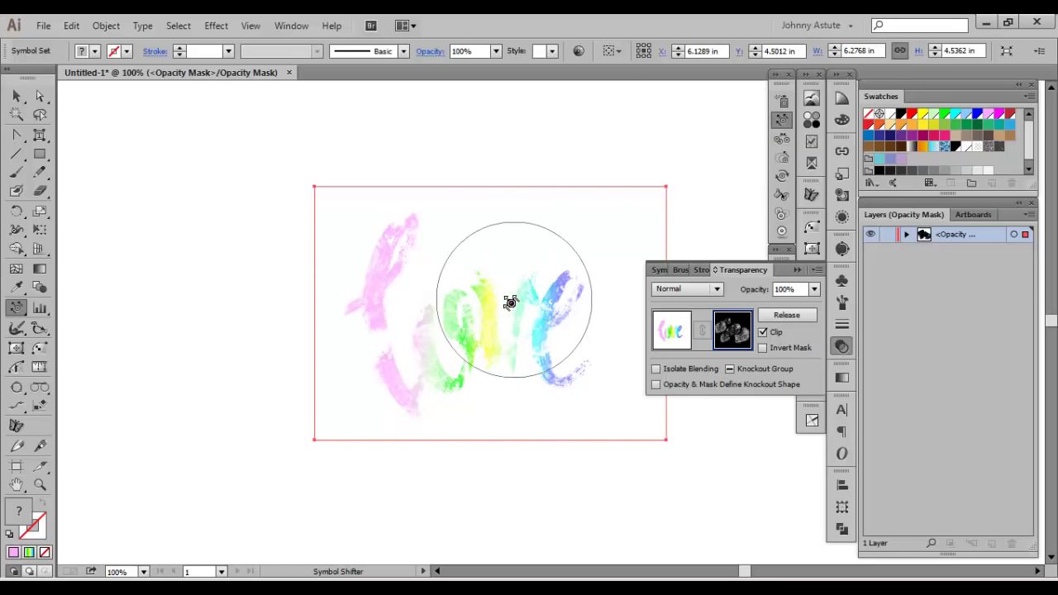
pyautogui.moveTo(504, 284)
pyautogui.mouseDown()
pyautogui.moveTo(452, 289)
pyautogui.moveTo(419, 386)
pyautogui.moveTo(387, 391)
pyautogui.moveTo(363, 375)
pyautogui.moveTo(407, 393)
pyautogui.mouseUp()
pyautogui.moveTo(387, 386); pyautogui.dragTo(384, 373)
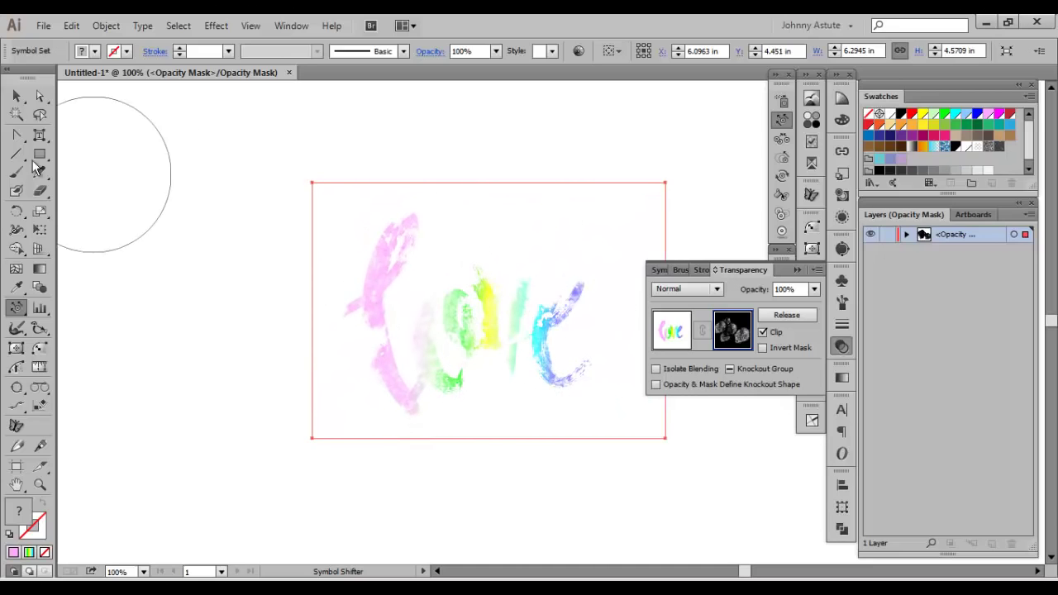
pyautogui.click(17, 96)
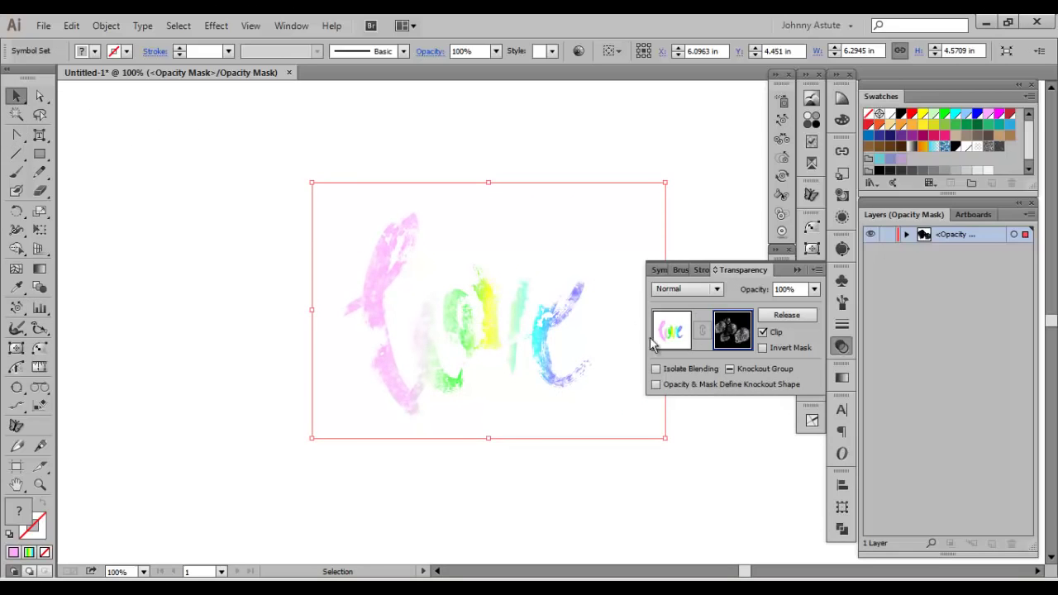
pyautogui.click(184, 291)
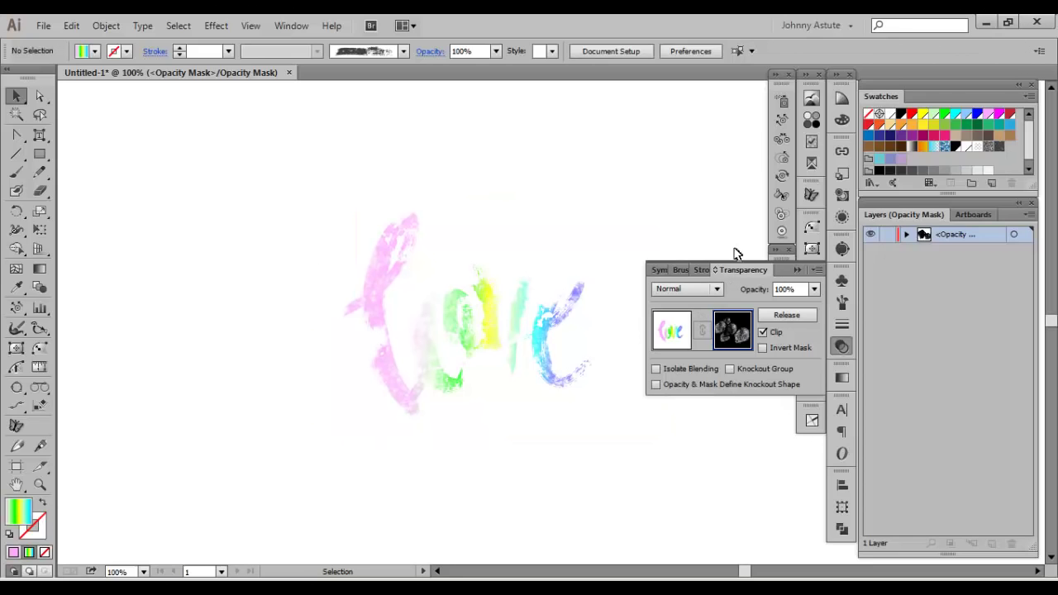
# Spray Watercolor 11 symbols over the whole word in the opacity mask, as a set about 7.5 by 6.5 in.
pyautogui.click(784, 96)
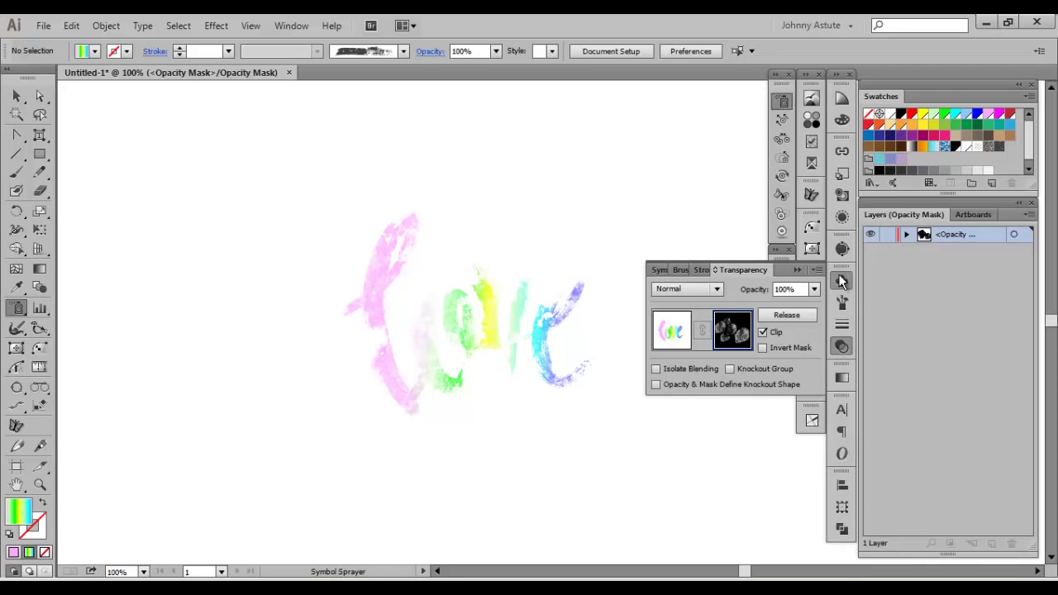
pyautogui.click(841, 280)
pyautogui.scroll(-4, 818, 438)
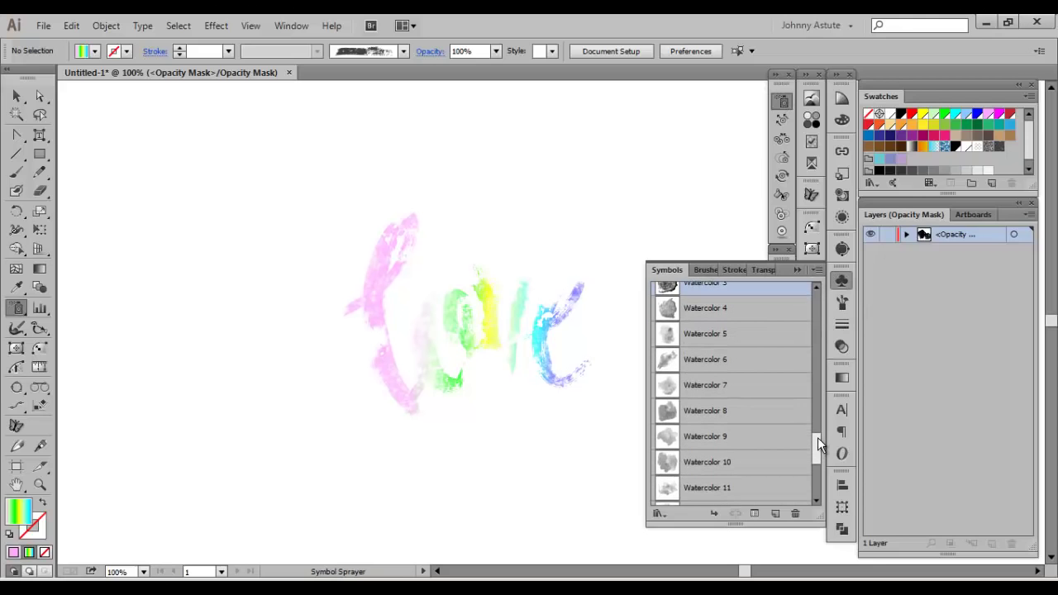
pyautogui.scroll(-1, 818, 449)
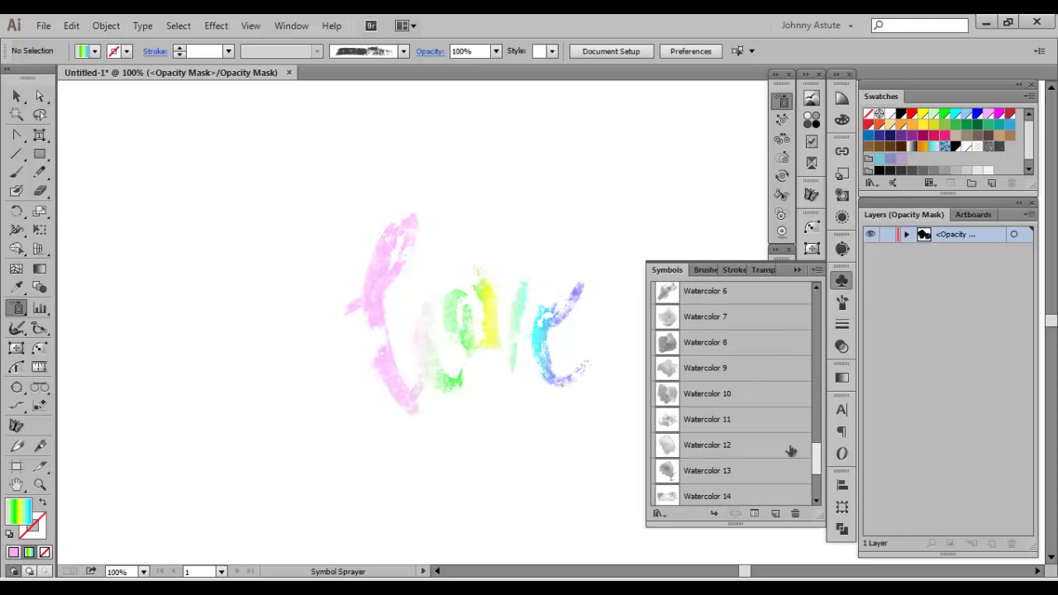
pyautogui.click(672, 422)
pyautogui.click(839, 281)
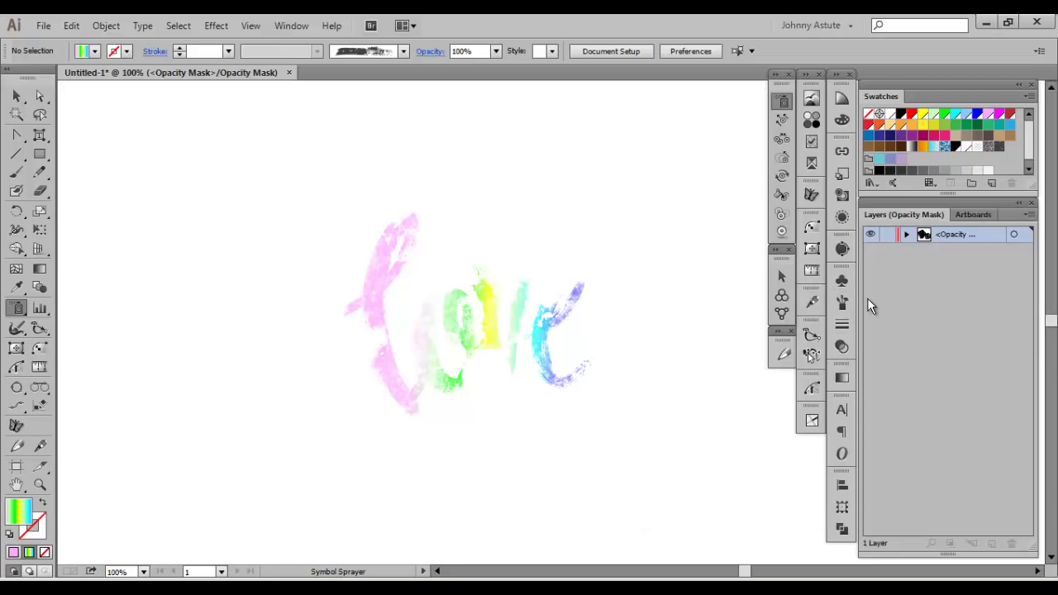
pyautogui.click(842, 348)
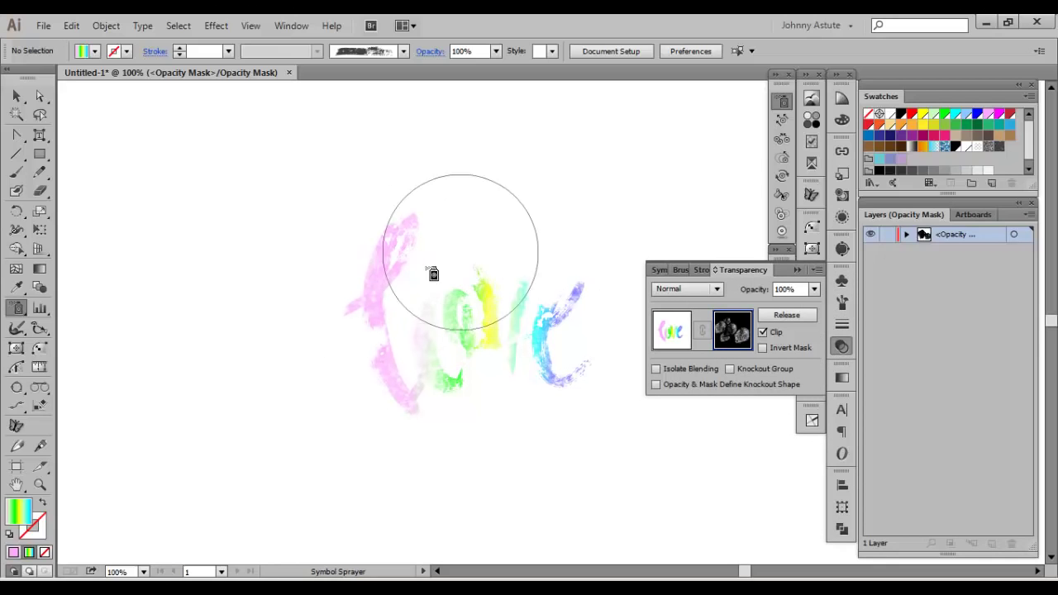
pyautogui.moveTo(463, 401)
pyautogui.mouseDown()
pyautogui.moveTo(567, 302)
pyautogui.moveTo(388, 275)
pyautogui.moveTo(414, 279)
pyautogui.moveTo(377, 345)
pyautogui.moveTo(404, 231)
pyautogui.moveTo(423, 248)
pyautogui.mouseUp()
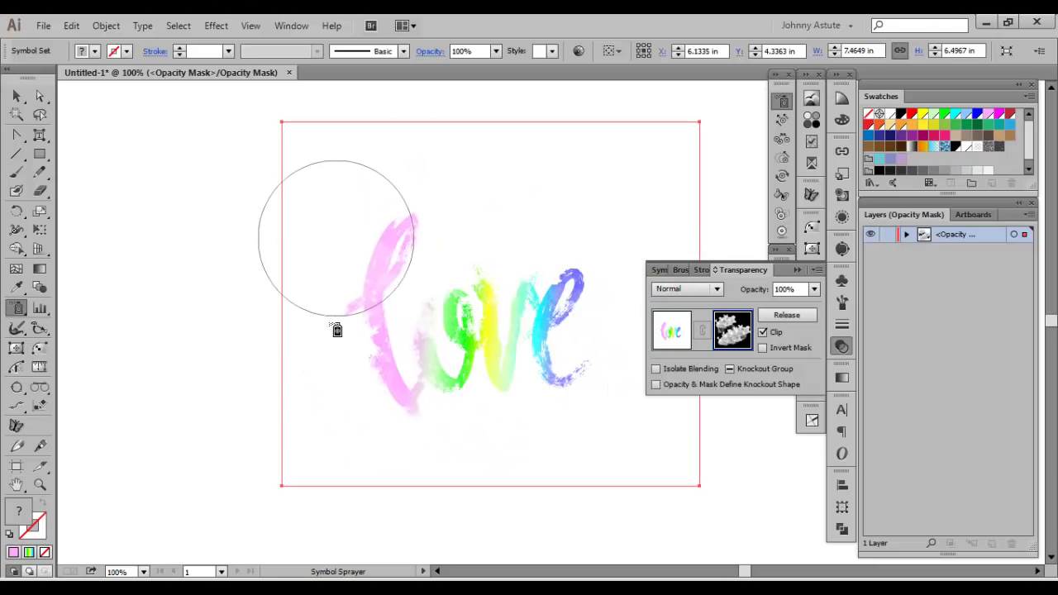
# Stain the newly sprayed mask symbols with a black swatch using the Symbol Stainer, working across the whole word.
pyautogui.click(782, 197)
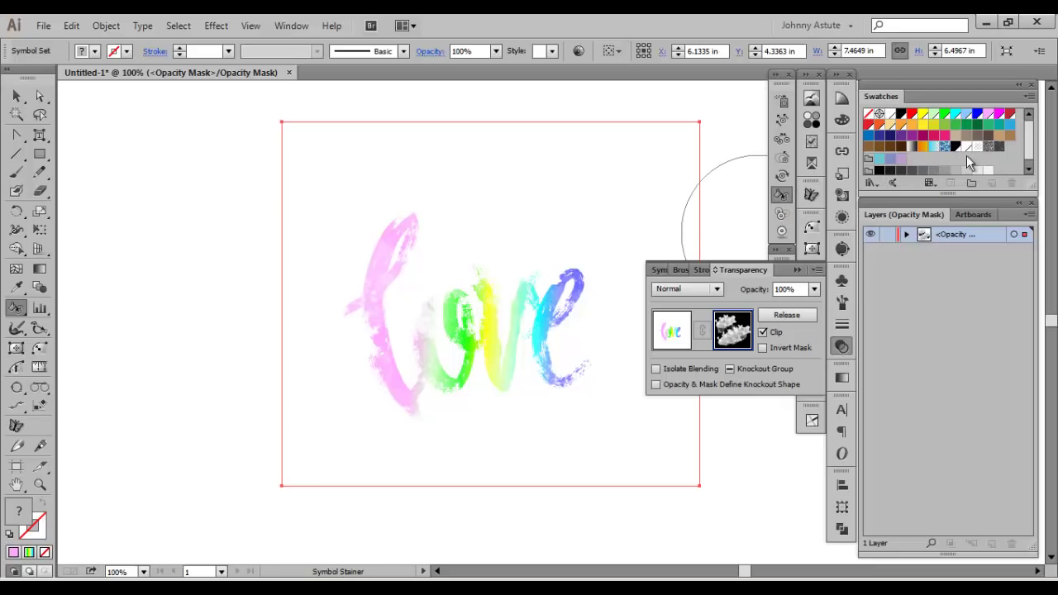
pyautogui.click(891, 176)
pyautogui.moveTo(463, 364)
pyautogui.mouseDown()
pyautogui.moveTo(502, 311)
pyautogui.moveTo(468, 329)
pyautogui.moveTo(404, 321)
pyautogui.moveTo(380, 239)
pyautogui.moveTo(331, 227)
pyautogui.mouseUp()
pyautogui.moveTo(385, 267)
pyautogui.mouseDown()
pyautogui.moveTo(421, 399)
pyautogui.moveTo(414, 402)
pyautogui.mouseUp()
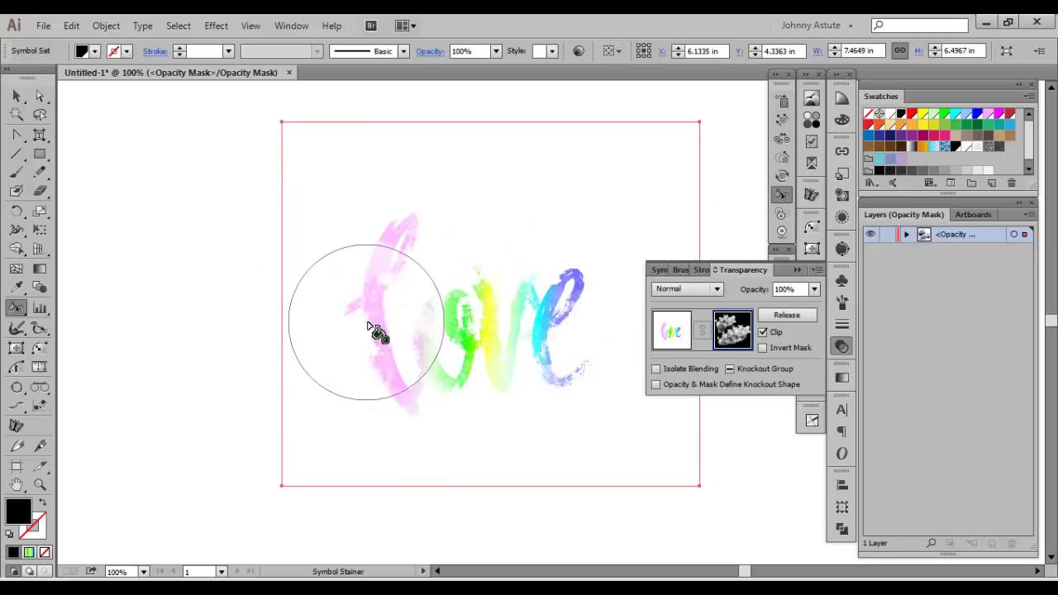
pyautogui.moveTo(421, 333)
pyautogui.mouseDown()
pyautogui.moveTo(497, 354)
pyautogui.moveTo(548, 351)
pyautogui.moveTo(559, 340)
pyautogui.moveTo(562, 253)
pyautogui.mouseUp()
pyautogui.moveTo(610, 303)
pyautogui.mouseDown()
pyautogui.moveTo(519, 255)
pyautogui.moveTo(439, 260)
pyautogui.moveTo(382, 221)
pyautogui.moveTo(386, 295)
pyautogui.mouseUp()
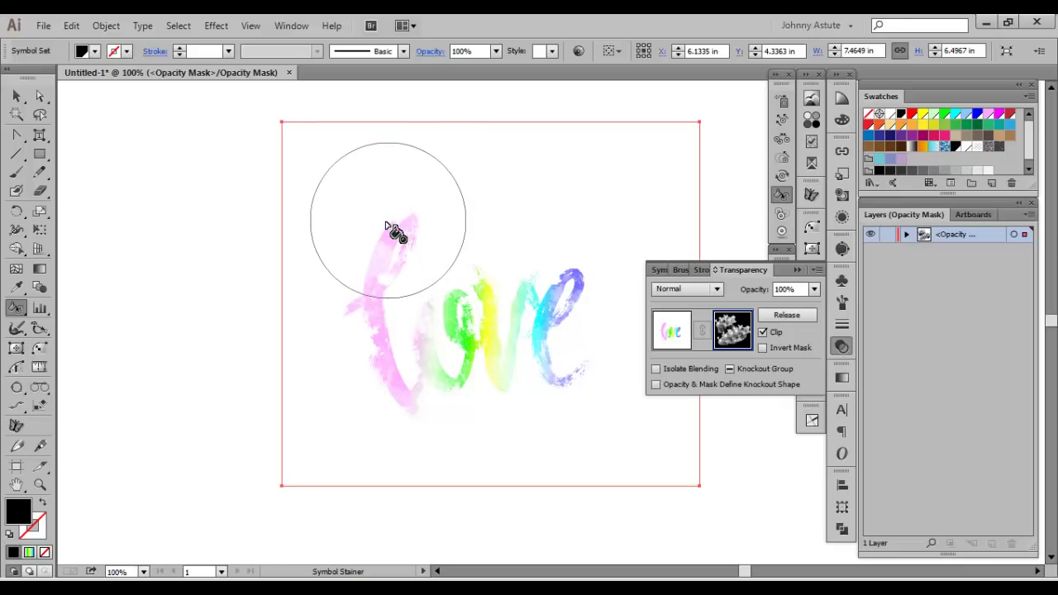
pyautogui.moveTo(397, 229)
pyautogui.mouseDown()
pyautogui.moveTo(369, 269)
pyautogui.moveTo(431, 388)
pyautogui.moveTo(458, 384)
pyautogui.moveTo(440, 406)
pyautogui.mouseUp()
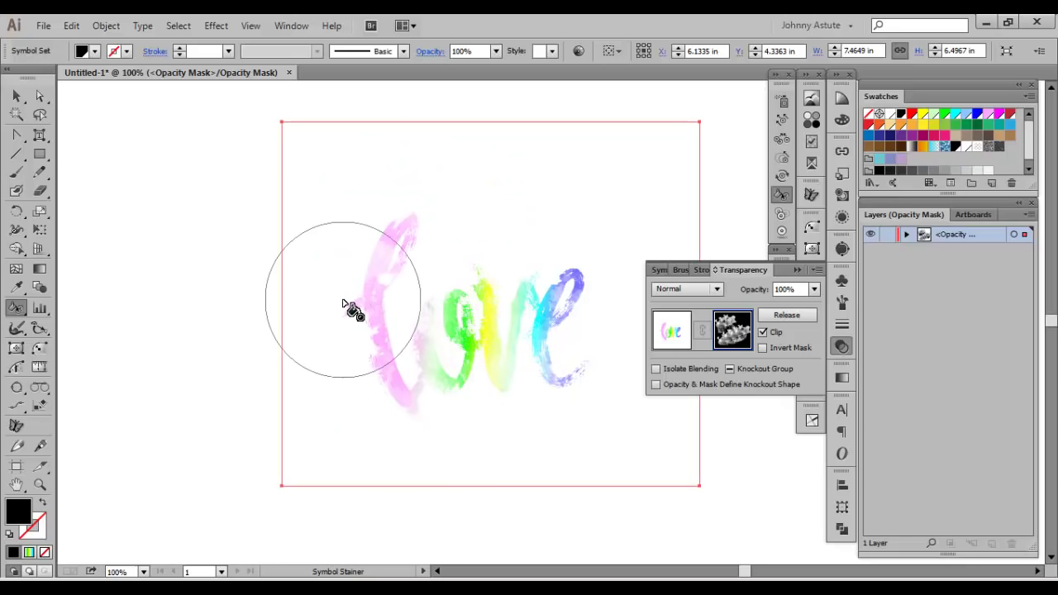
# Rotate the stained mask symbols with the Symbol Spinner, and move the symbol set to about X 5.90 in, Y 4.69 in.
pyautogui.click(782, 176)
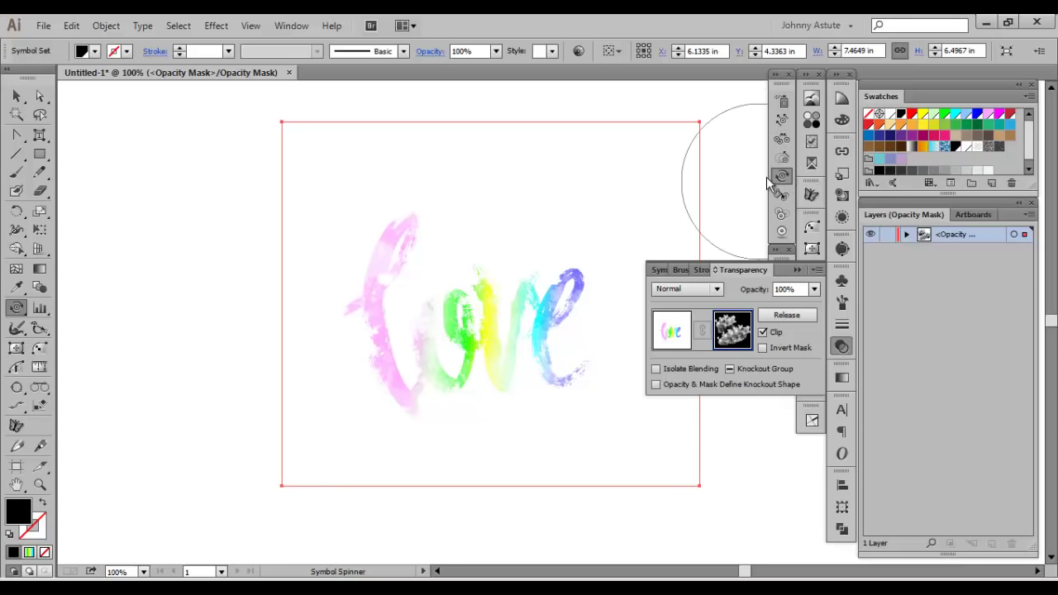
pyautogui.moveTo(544, 277)
pyautogui.mouseDown()
pyautogui.moveTo(443, 334)
pyautogui.moveTo(445, 314)
pyautogui.moveTo(426, 308)
pyautogui.moveTo(479, 367)
pyautogui.moveTo(550, 405)
pyautogui.moveTo(565, 259)
pyautogui.moveTo(474, 278)
pyautogui.moveTo(406, 336)
pyautogui.moveTo(445, 342)
pyautogui.moveTo(382, 237)
pyautogui.moveTo(341, 278)
pyautogui.moveTo(391, 296)
pyautogui.moveTo(416, 289)
pyautogui.moveTo(366, 255)
pyautogui.mouseUp()
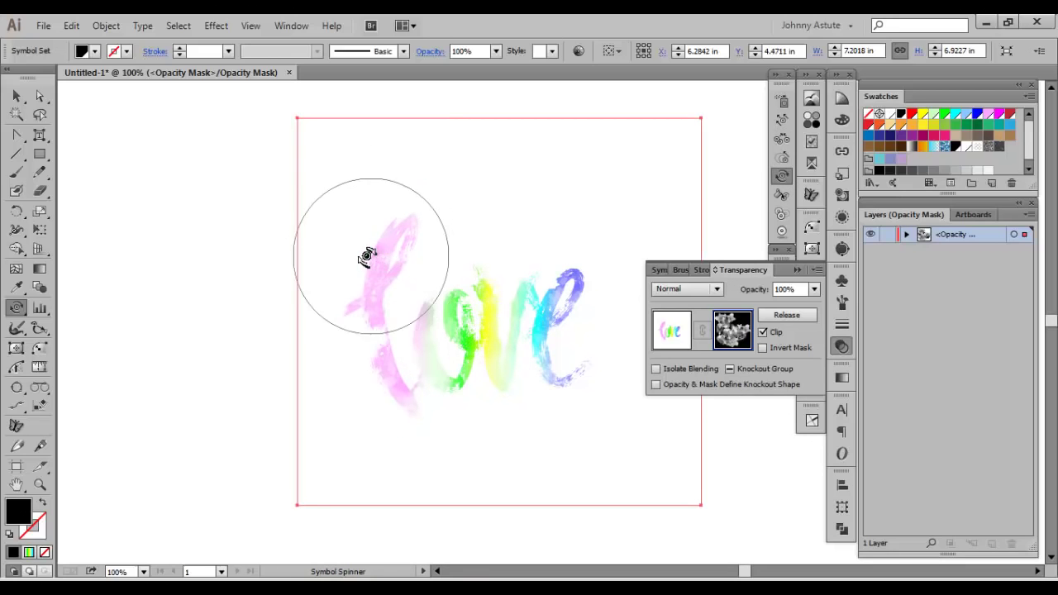
pyautogui.click(17, 101)
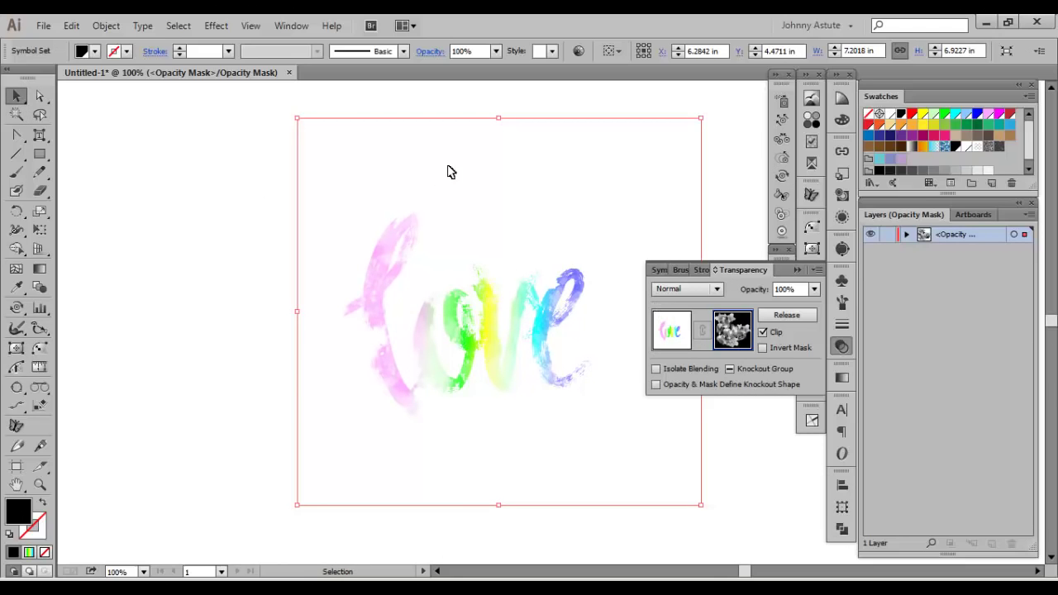
pyautogui.moveTo(450, 172); pyautogui.dragTo(478, 196)
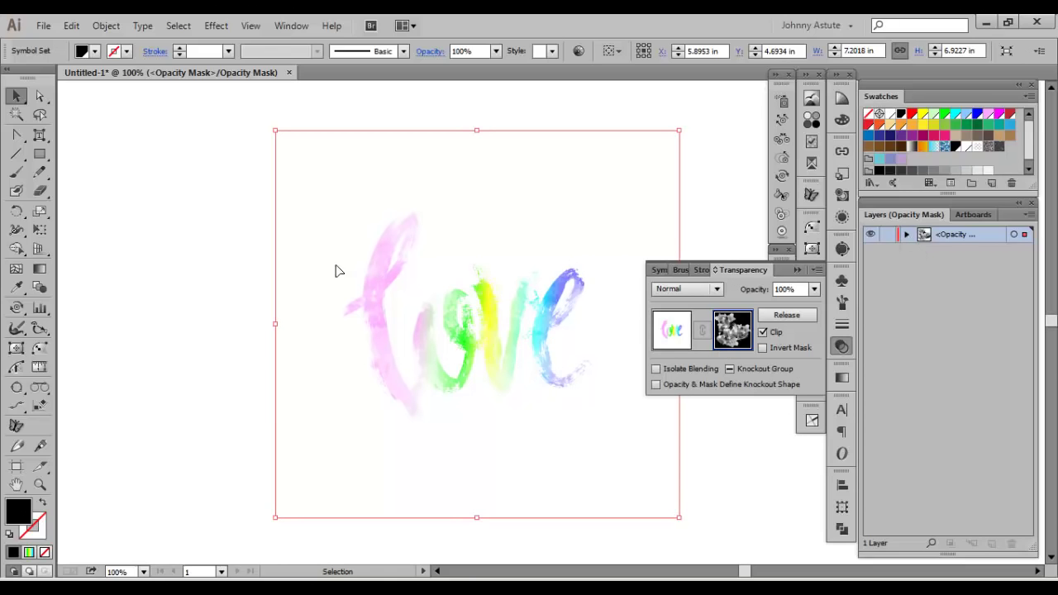
# Select the upper symbol set in the opacity mask and reposition it over the lettering to about X 5.81 in, Y 4.18 in.
pyautogui.click(209, 255)
pyautogui.click(442, 311)
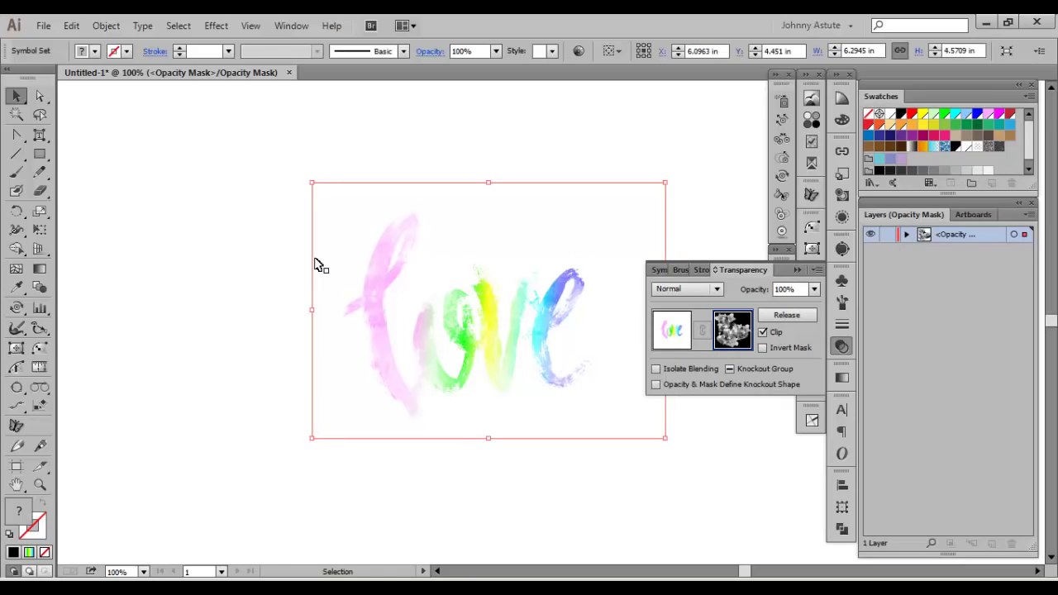
pyautogui.click(907, 235)
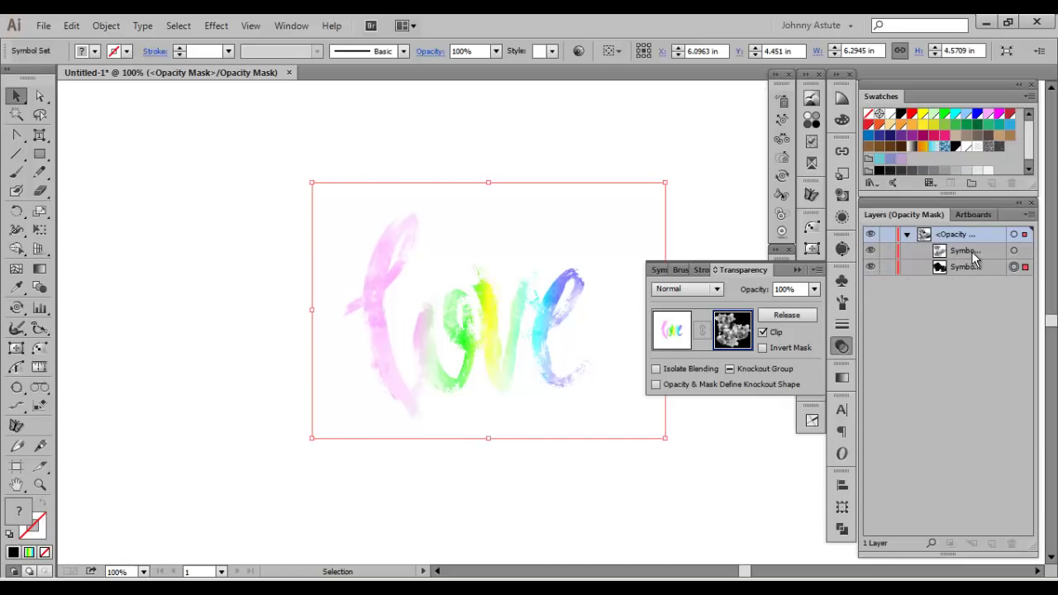
pyautogui.click(1024, 251)
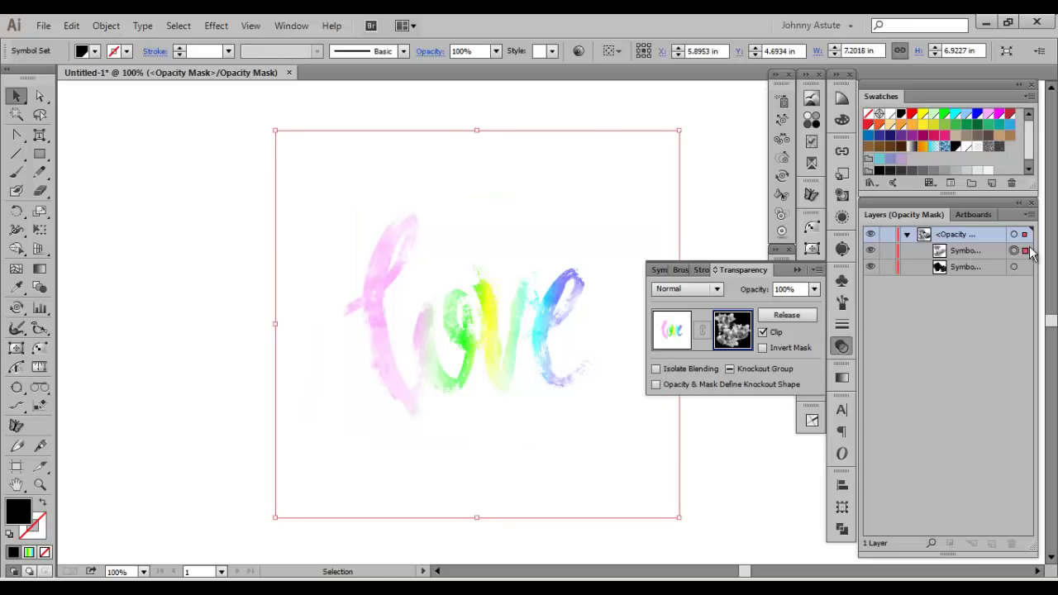
pyautogui.moveTo(488, 317); pyautogui.dragTo(413, 331)
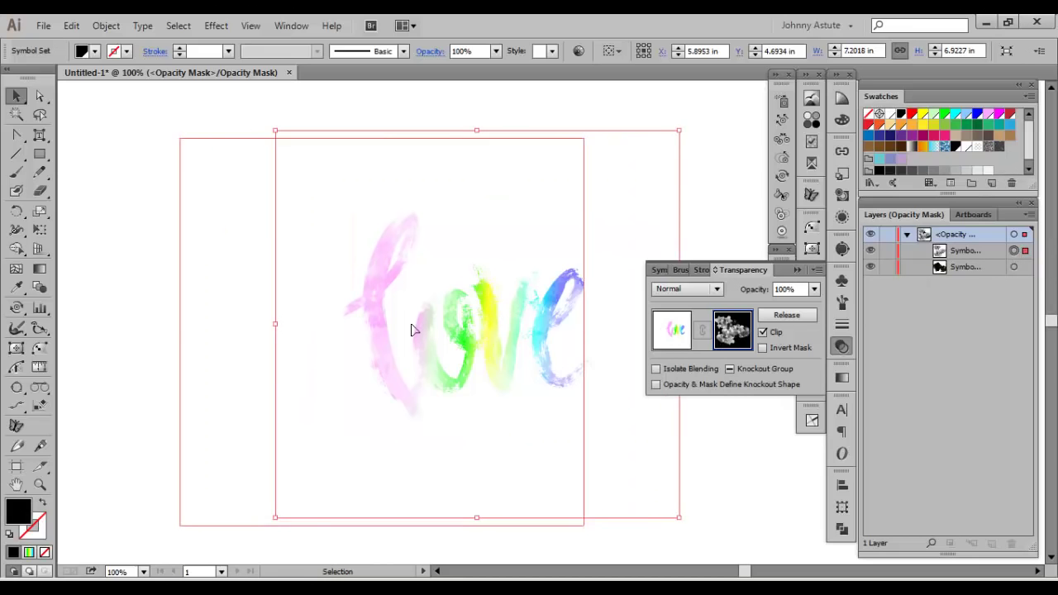
pyautogui.hotkey('shift', 'Right')
pyautogui.hotkey('shift', 'Right')
pyautogui.hotkey('shift', 'Right')
pyautogui.hotkey('shift', 'Right')
pyautogui.hotkey('shift', 'Right')
pyautogui.hotkey('shift', 'Right')
pyautogui.hotkey('shift', 'Right')
pyautogui.hotkey('shift', 'Right')
pyautogui.hotkey('shift', 'Right')
pyautogui.hotkey('shift', 'Right')
pyautogui.hotkey('shift', 'Right')
pyautogui.hotkey('shift', 'Right')
pyautogui.hotkey('shift', 'Up')
pyautogui.hotkey('shift', 'Up')
pyautogui.hotkey('shift', 'Up')
pyautogui.hotkey('shift', 'Up')
pyautogui.hotkey('shift', 'Up')
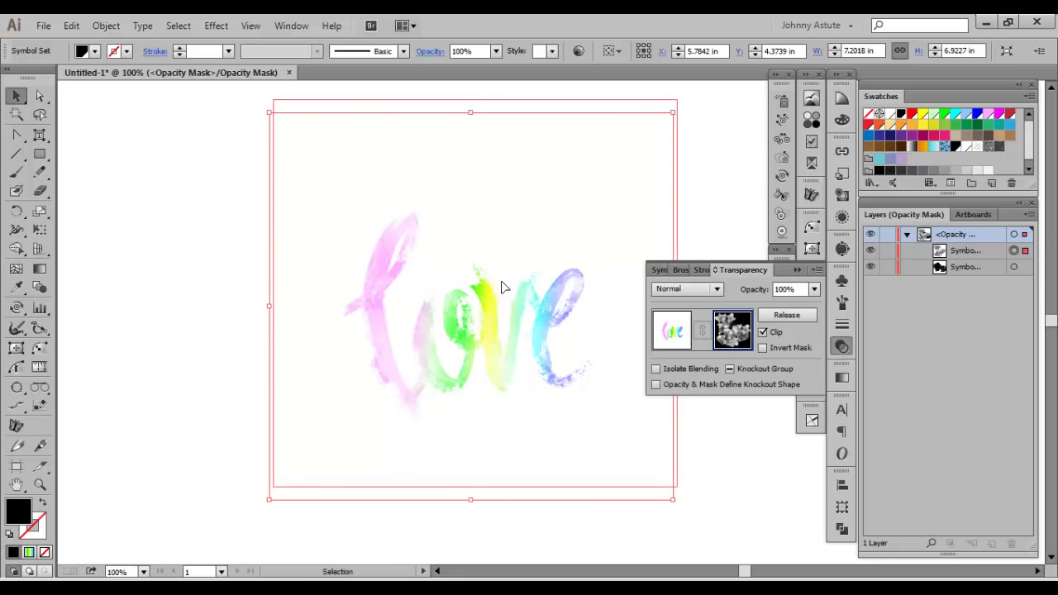
pyautogui.press('Left')
pyautogui.press('Left')
pyautogui.press('Left')
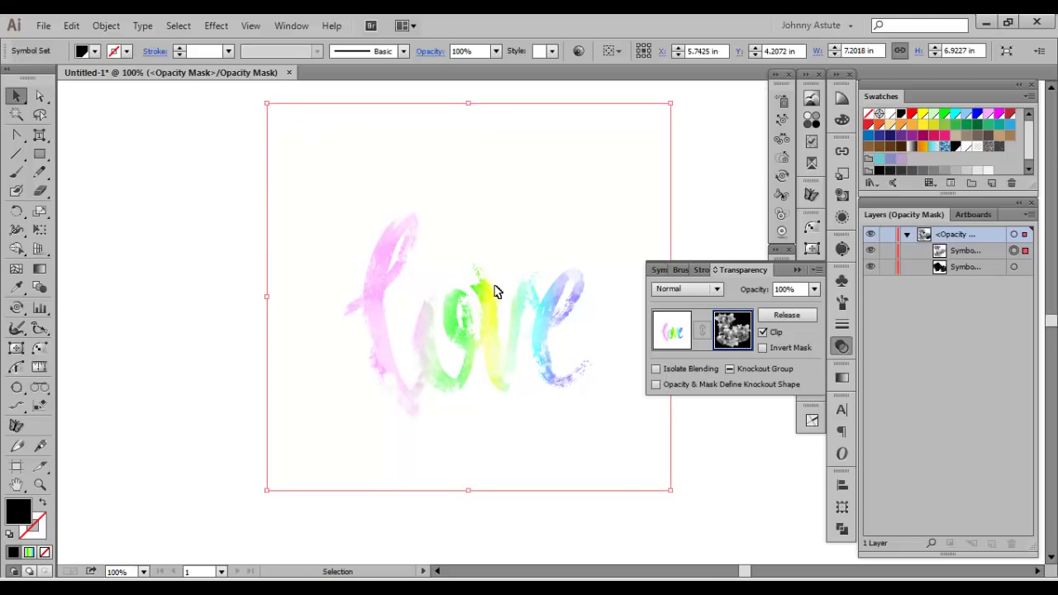
pyautogui.press('Down')
pyautogui.press('Down')
pyautogui.press('Down')
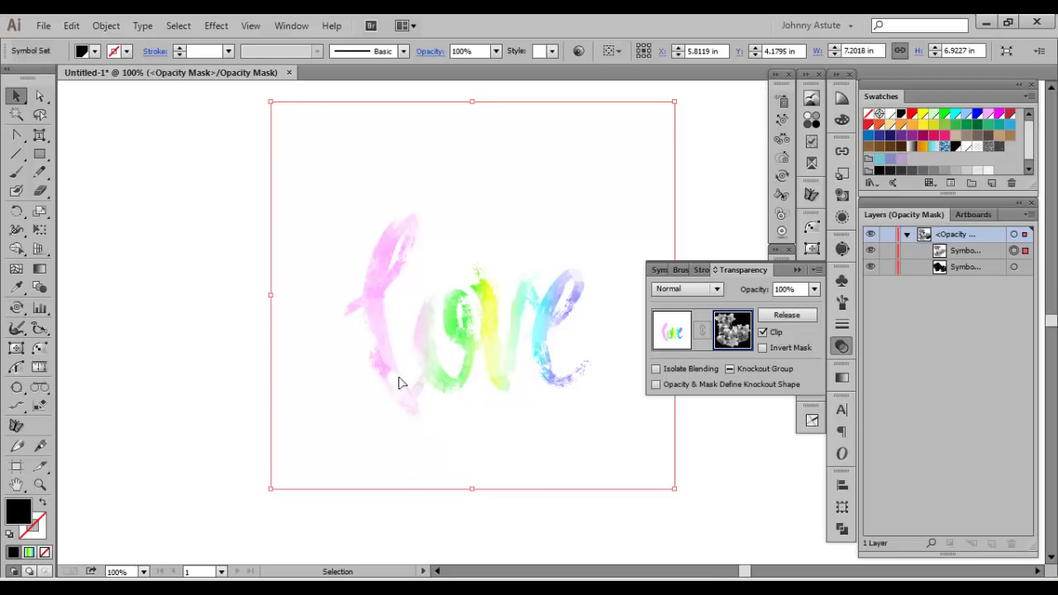
# Exit the opacity mask to the artwork and inspect the masked lettering with nothing selected.
pyautogui.click(671, 334)
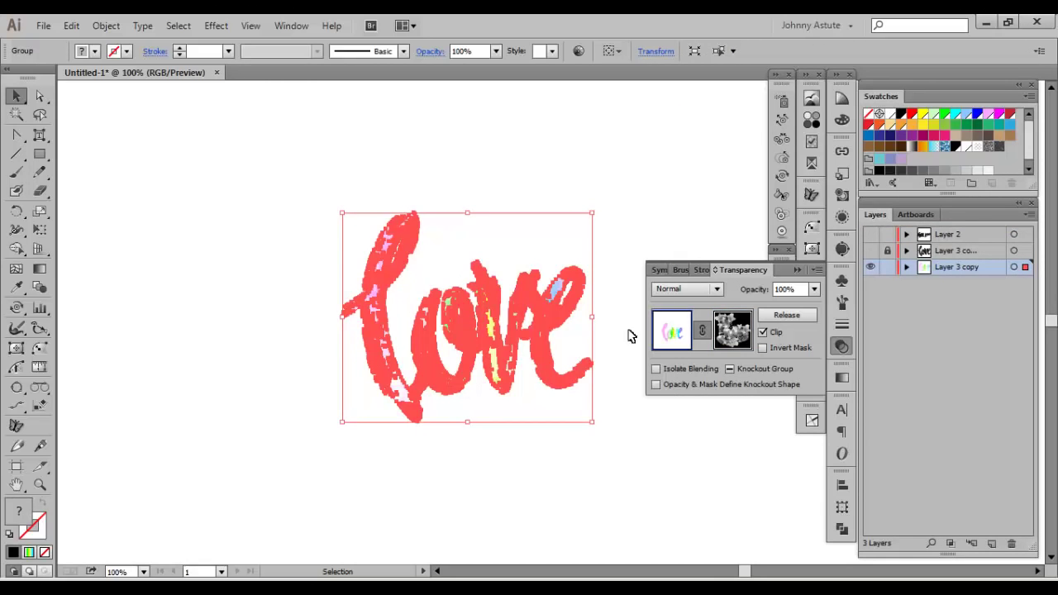
pyautogui.click(190, 216)
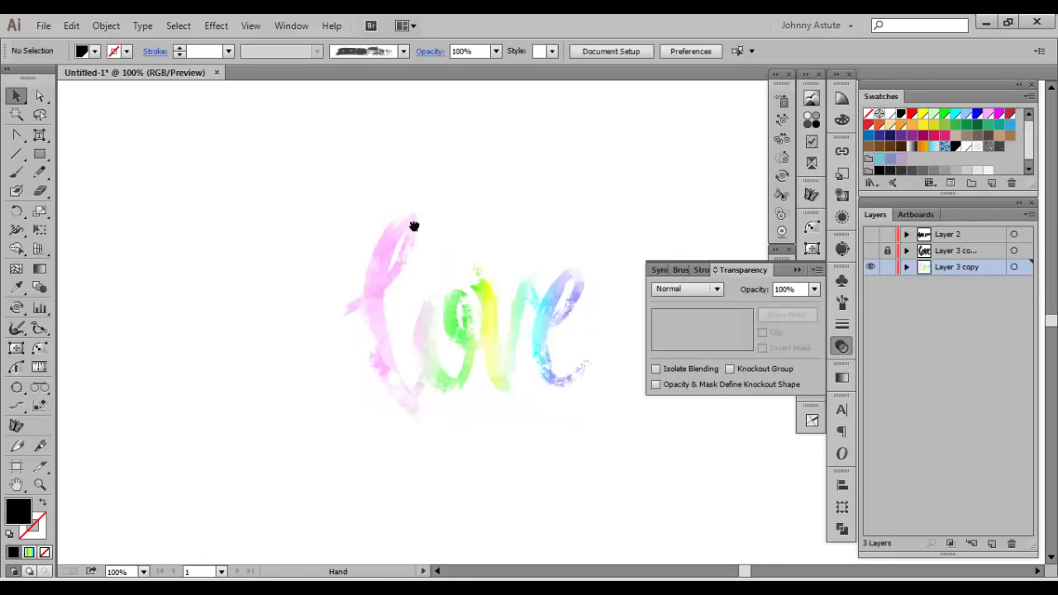
pyautogui.click(477, 302)
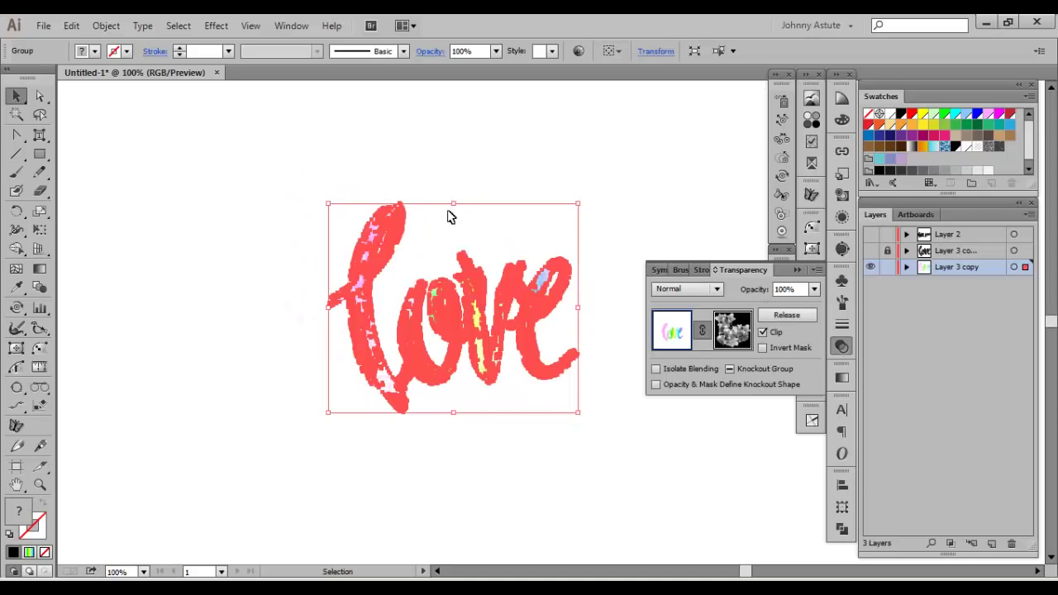
pyautogui.click(258, 201)
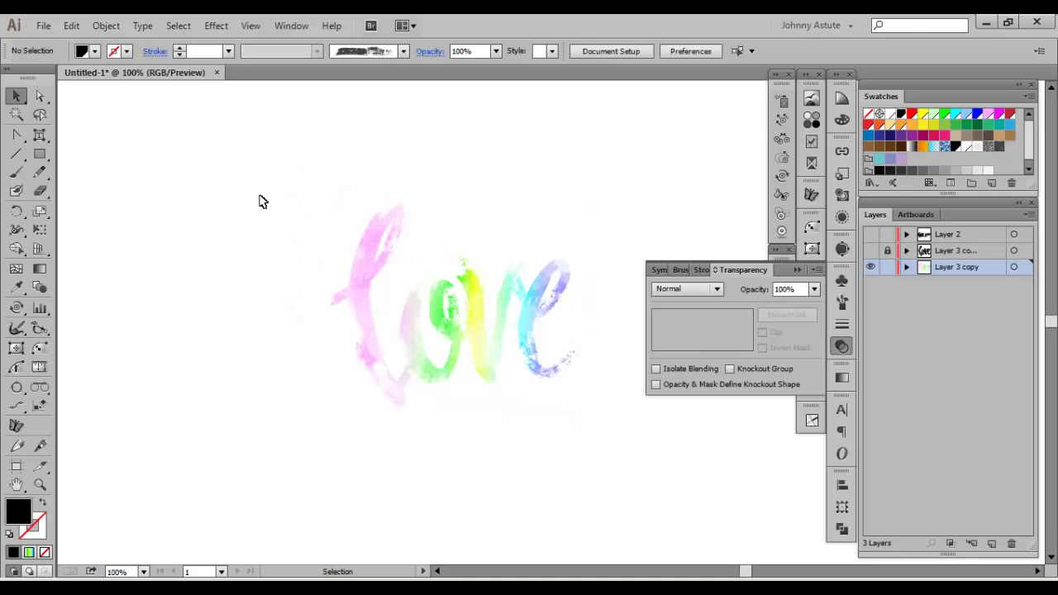
pyautogui.click(371, 281)
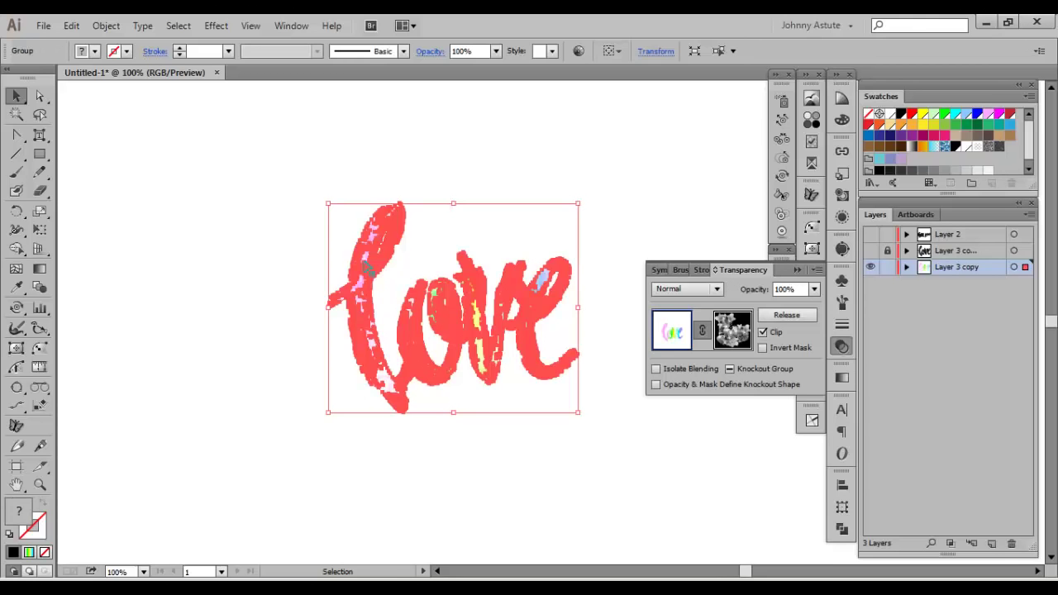
pyautogui.click(291, 173)
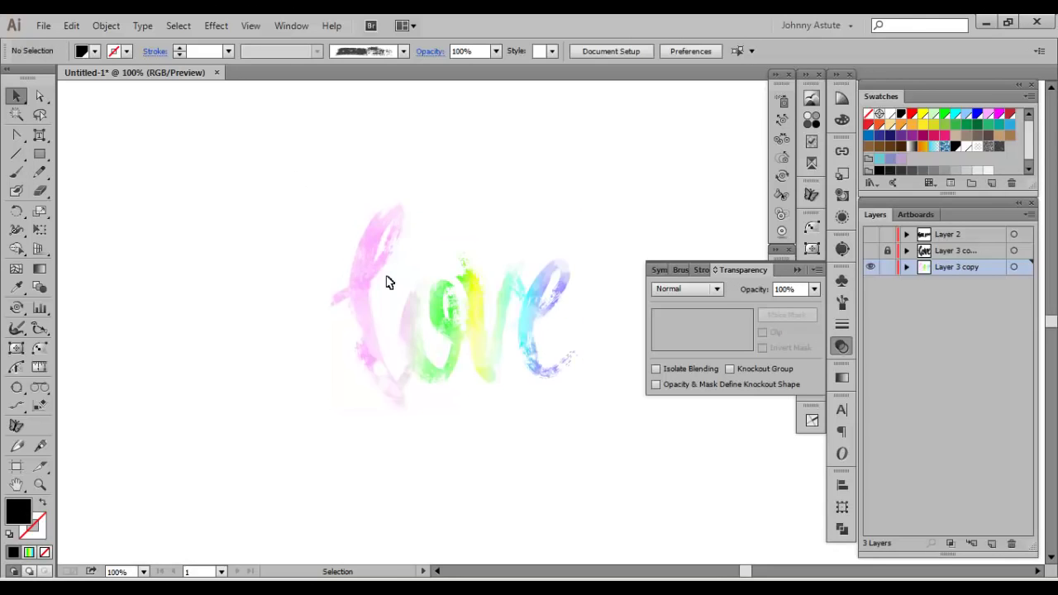
pyautogui.click(371, 283)
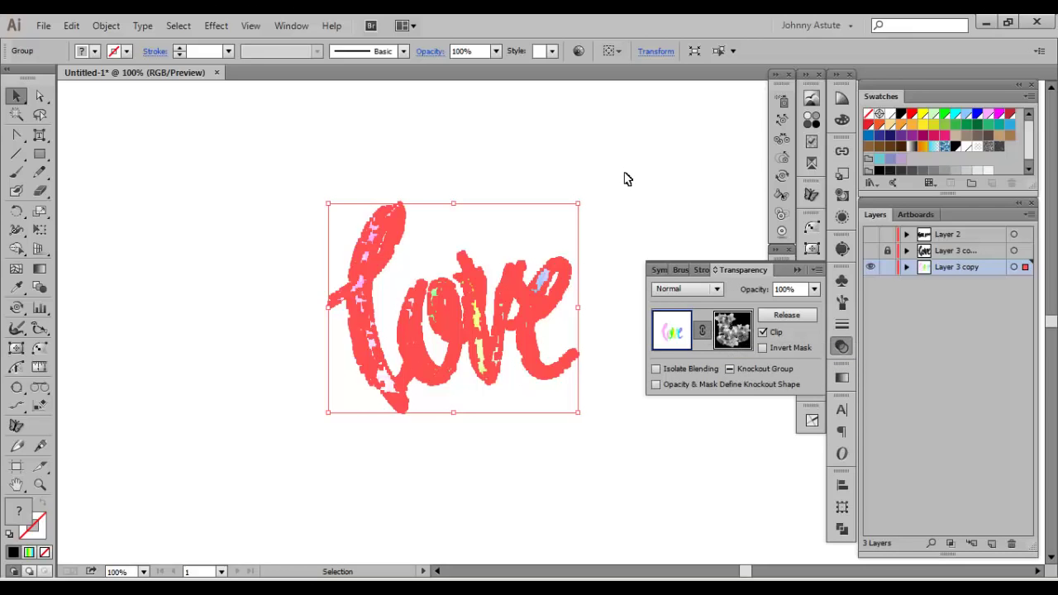
pyautogui.click(559, 168)
# Duplicate the "Layer 3 copy" layer holding the masked lettering, and lock the original layer.
pyautogui.click(536, 331)
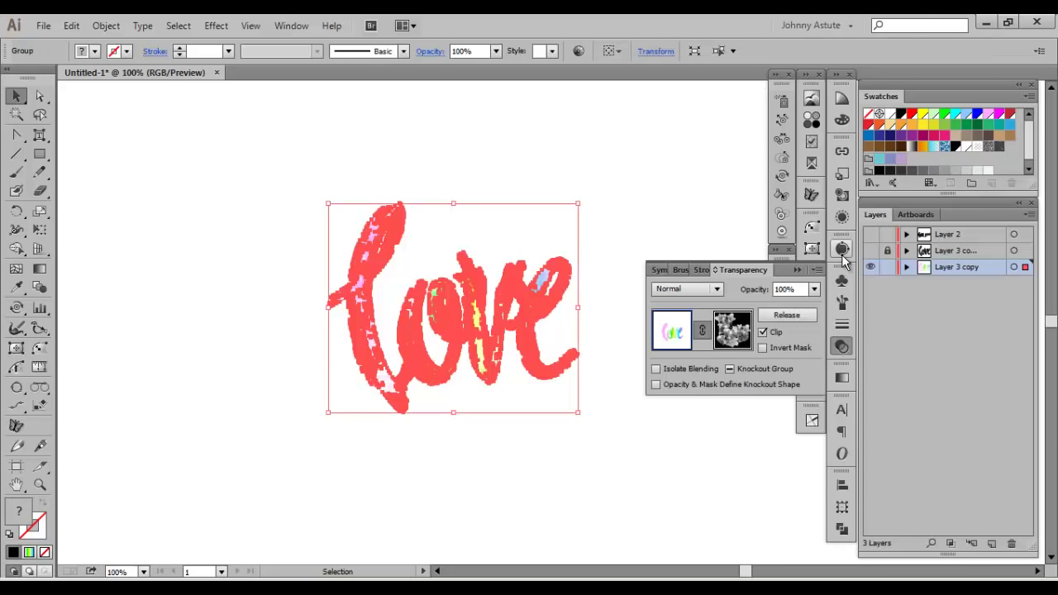
pyautogui.click(907, 268)
pyautogui.click(925, 283)
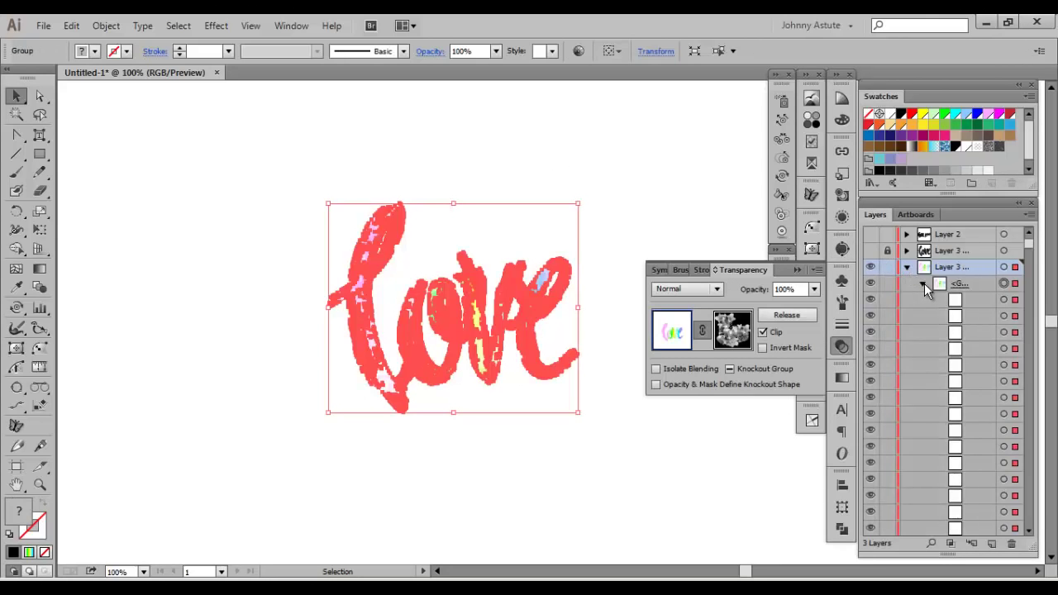
pyautogui.click(924, 284)
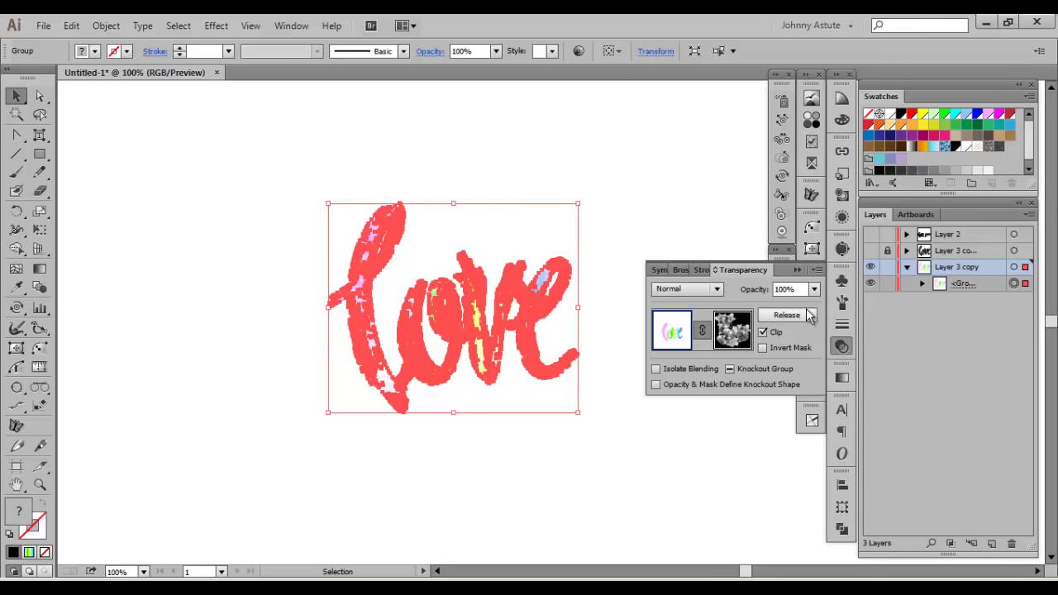
pyautogui.click(907, 267)
pyautogui.click(1030, 218)
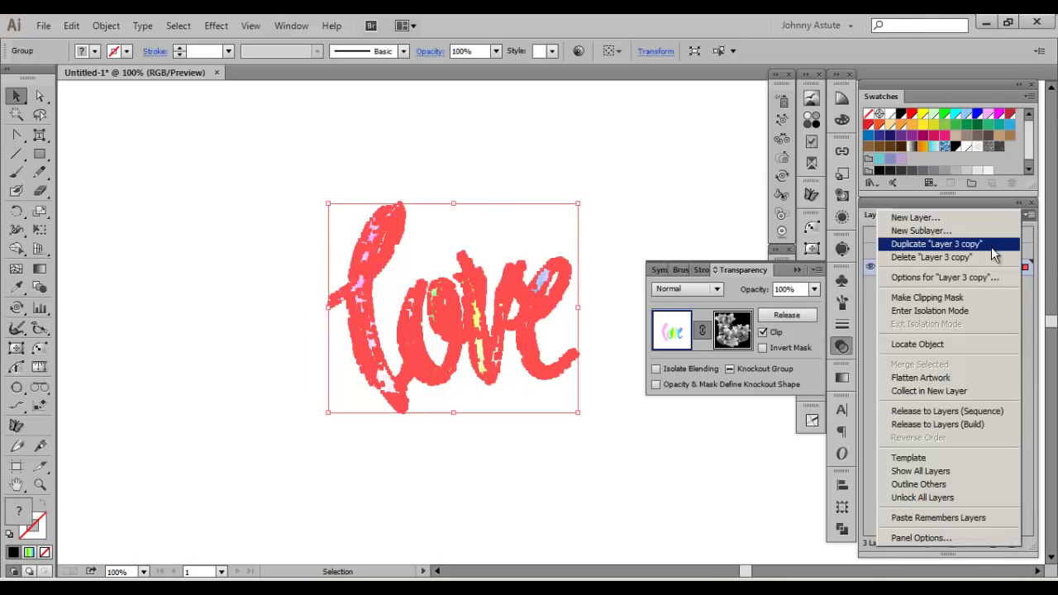
pyautogui.click(951, 246)
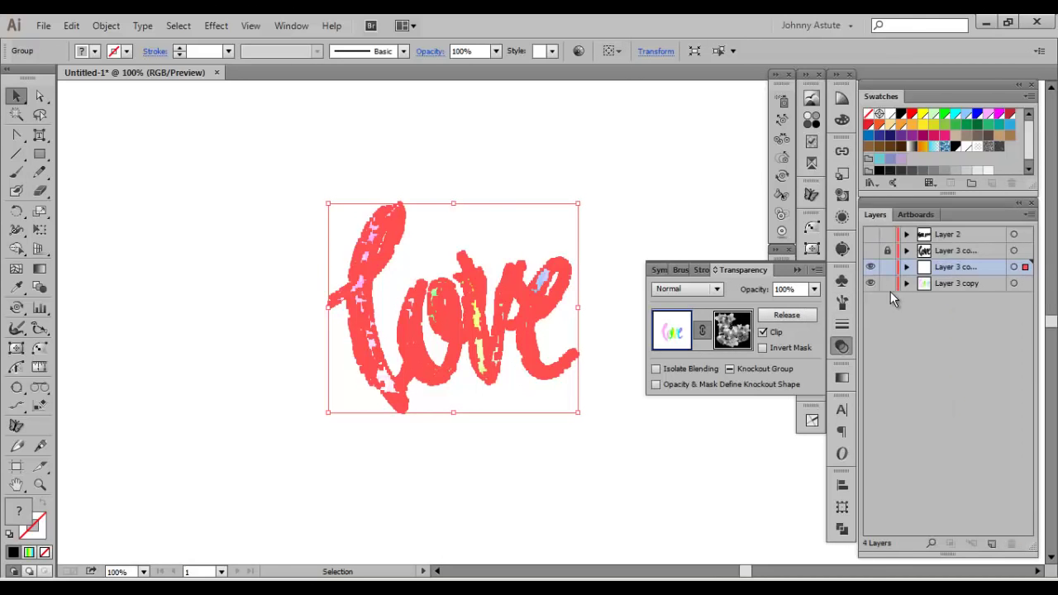
# Release the opacity mask on the duplicated lettering, remove the released watercolor symbol sets, and select the lettering.
pyautogui.click(787, 315)
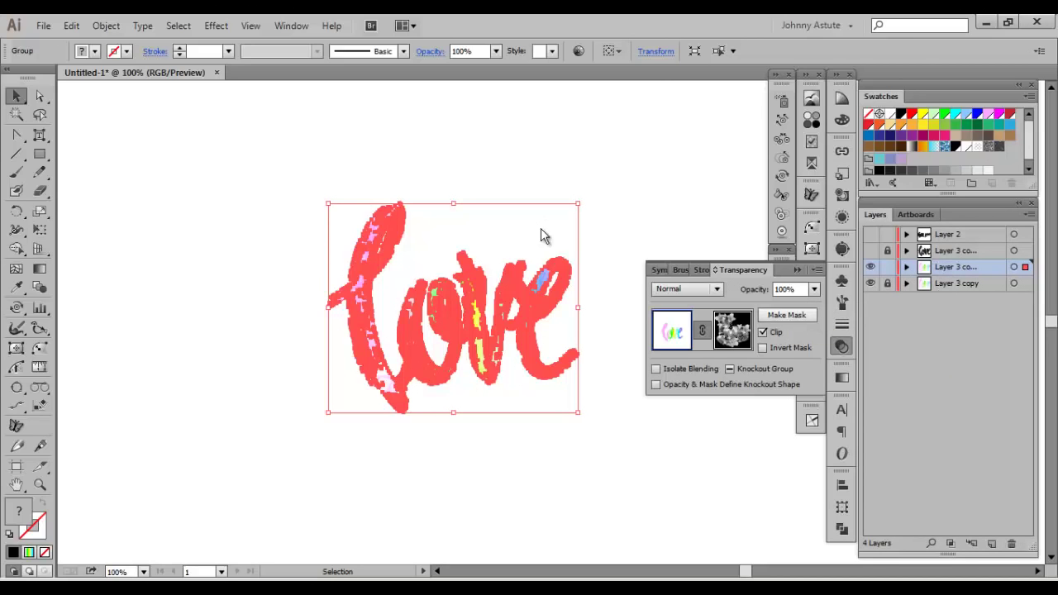
pyautogui.click(196, 196)
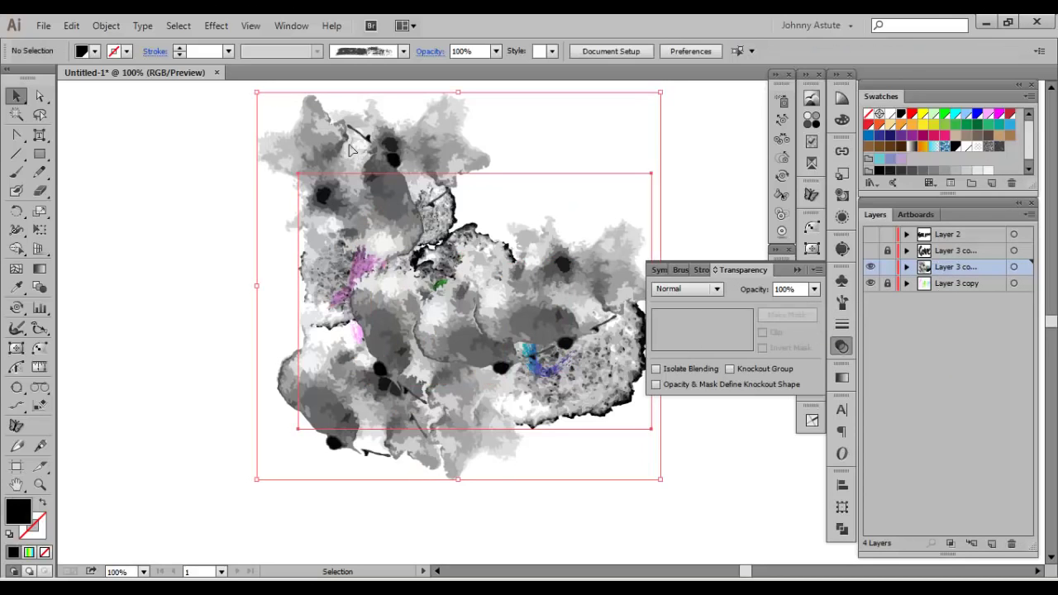
pyautogui.click(368, 296)
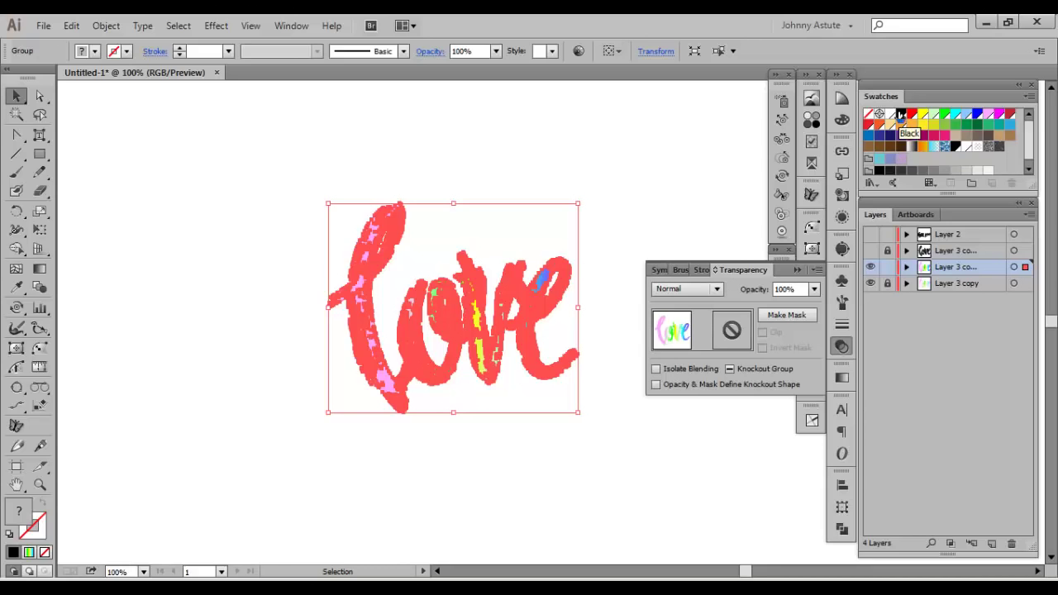
# Select the gradient-filled letter shapes with the Magic Wand, fill them with the Black swatch, and deselect.
pyautogui.press('y')
pyautogui.click(374, 261)
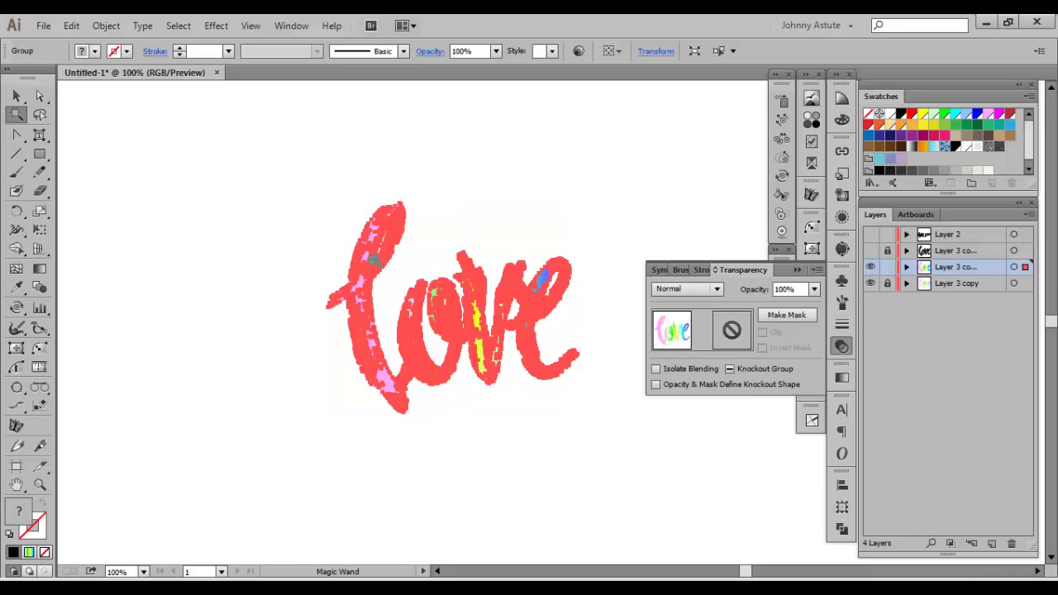
pyautogui.click(365, 258)
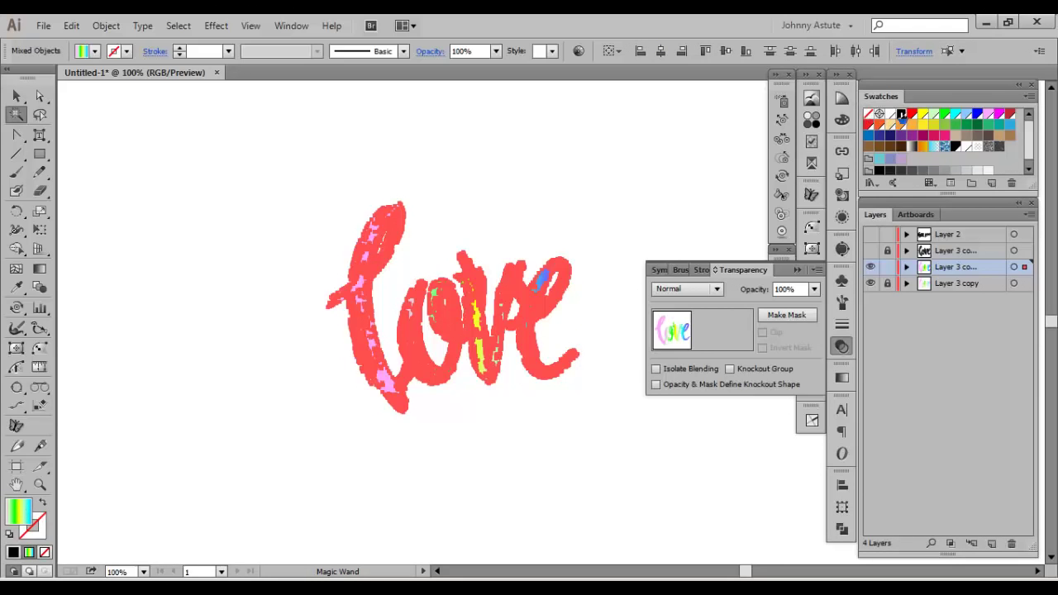
pyautogui.click(902, 115)
pyautogui.click(559, 222)
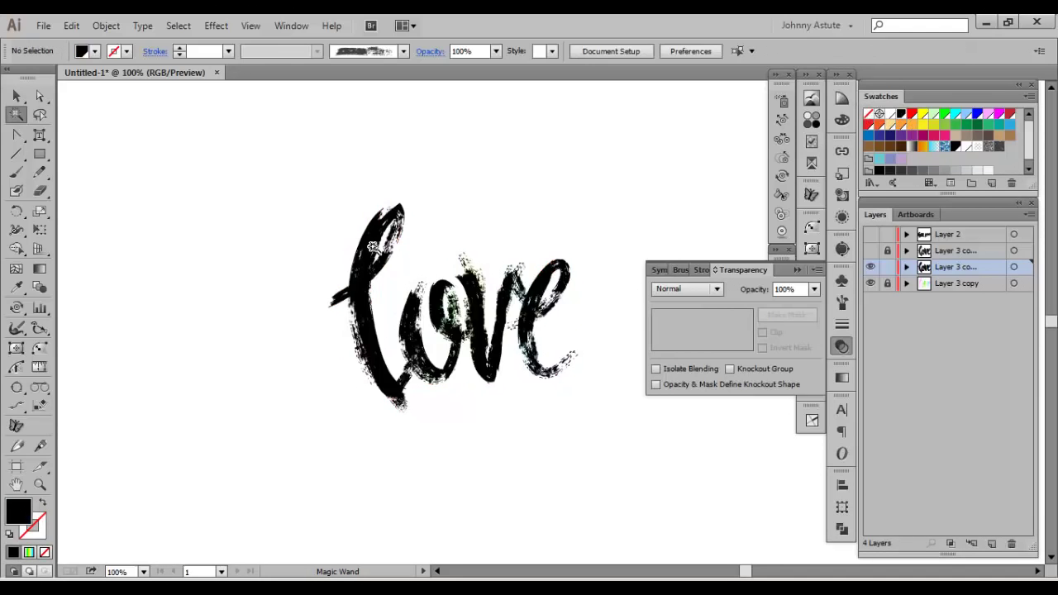
# Apply a white Inner Glow to all the black letter shapes: Screen mode, 75% opacity, 0.07 in blur, from the edge.
pyautogui.click(373, 247)
pyautogui.click(221, 27)
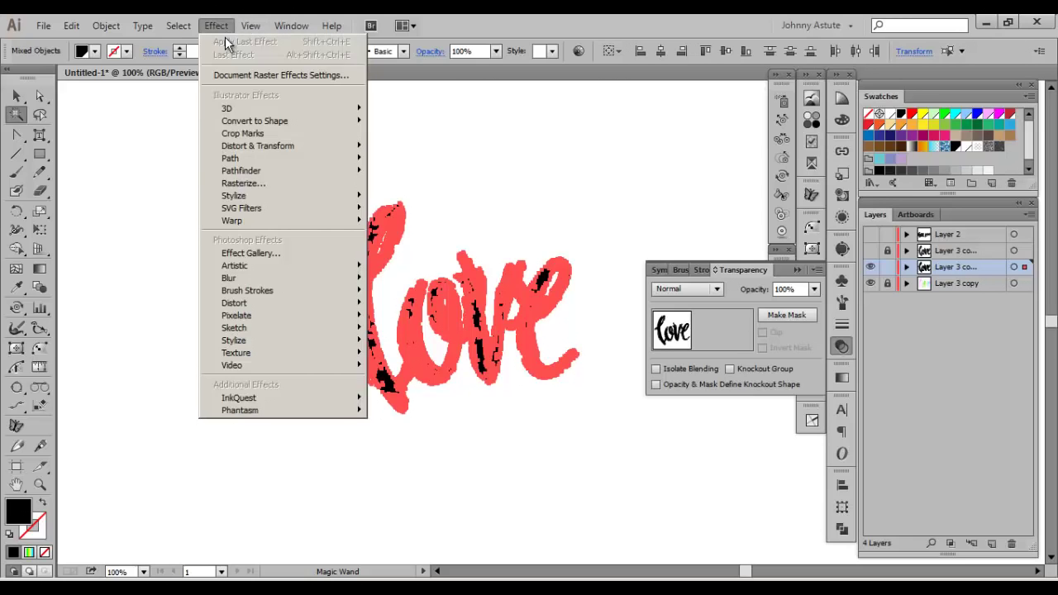
pyautogui.moveTo(283, 199)
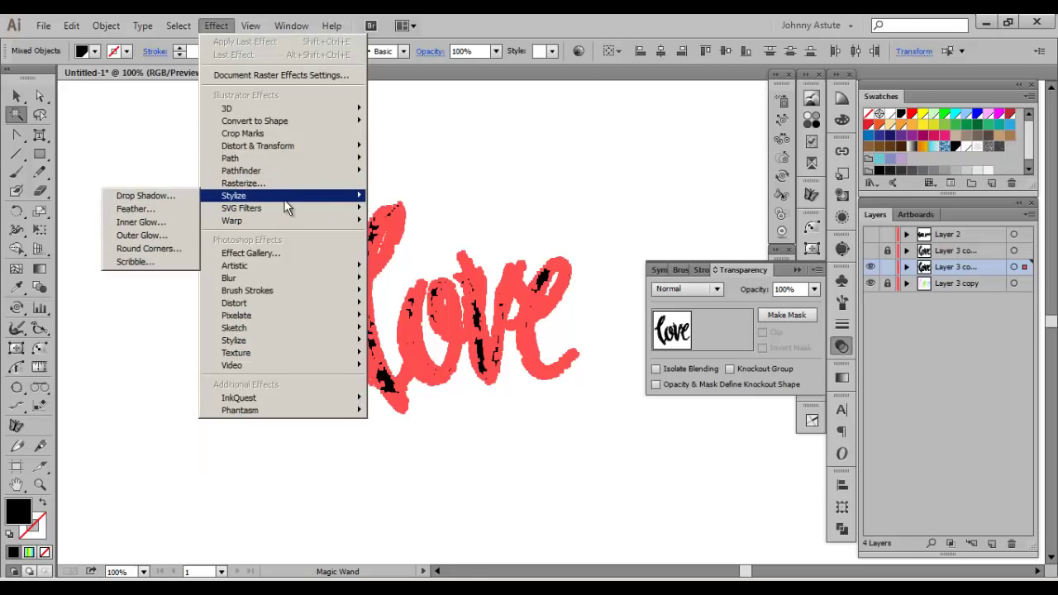
pyautogui.click(153, 222)
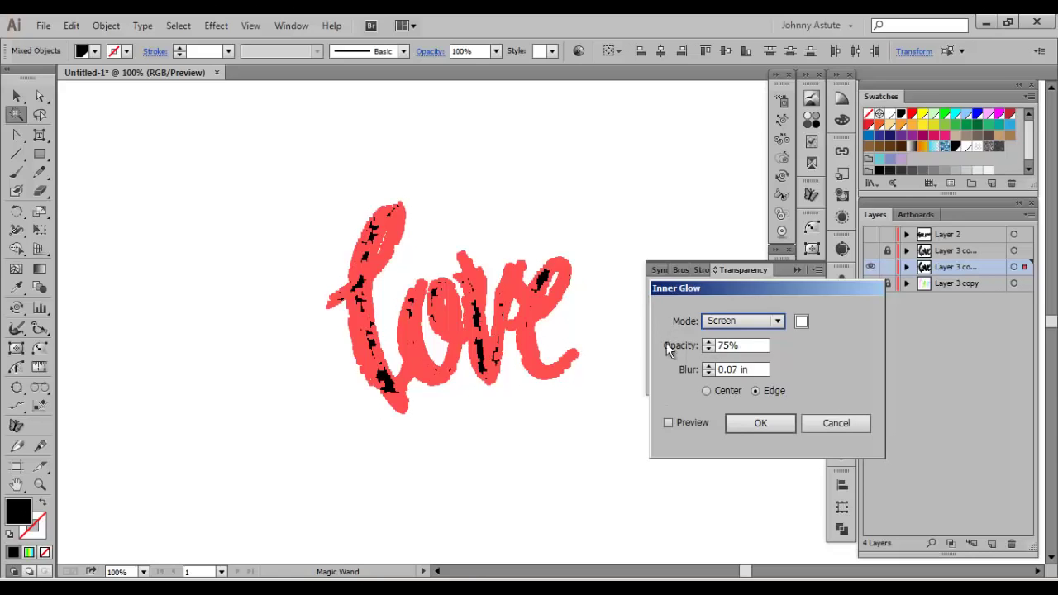
pyautogui.click(669, 423)
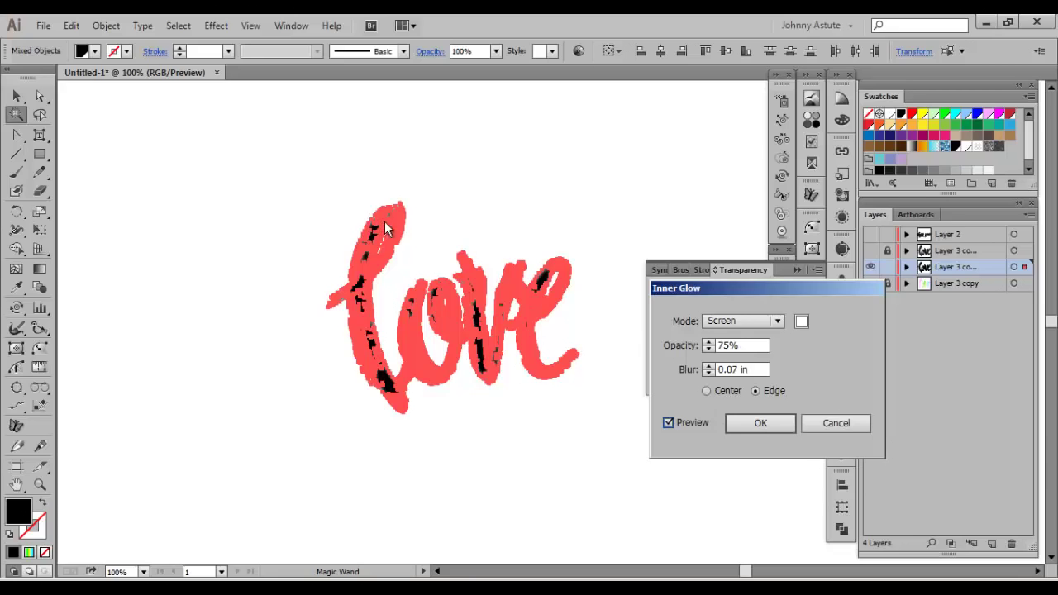
pyautogui.click(754, 425)
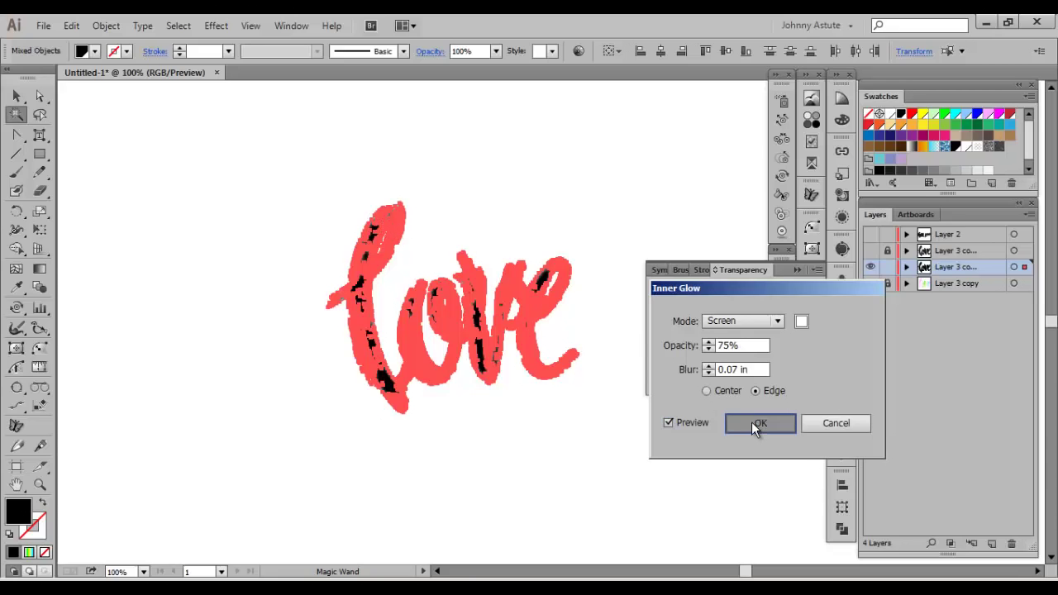
pyautogui.click(14, 97)
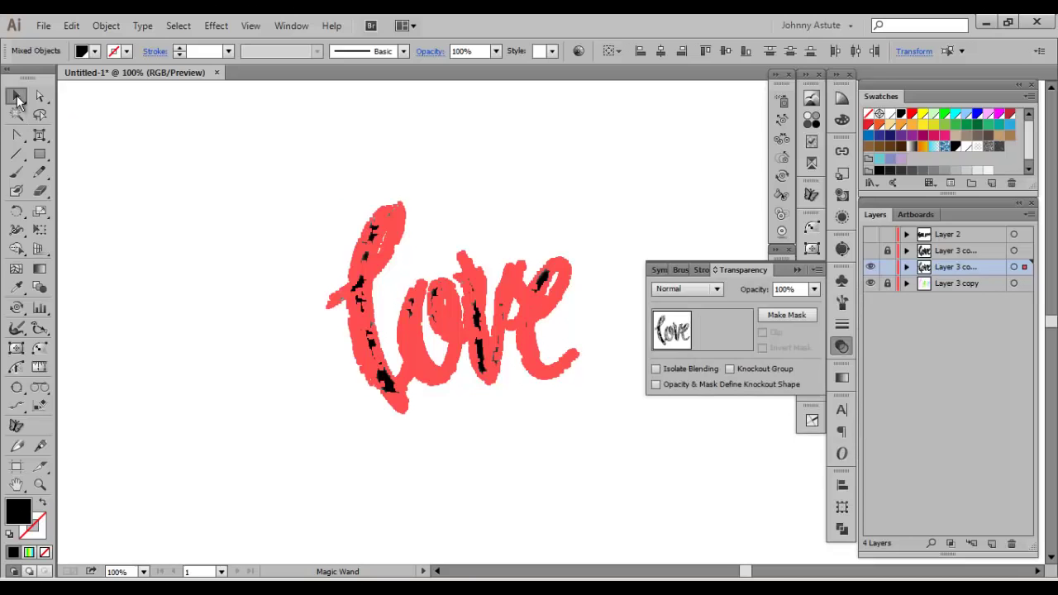
# Select the black letter shapes with the Magic Wand and display their appearance attributes.
pyautogui.click(267, 208)
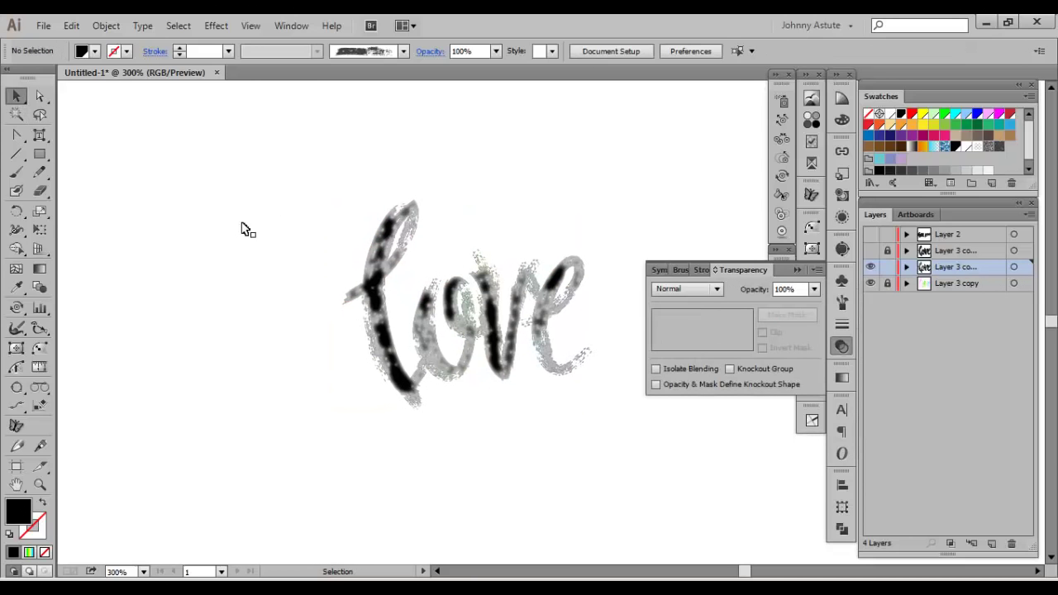
pyautogui.hotkey('ctrl', '=')
pyautogui.hotkey('ctrl', '=')
pyautogui.hotkey('ctrl', '=')
pyautogui.click(308, 263)
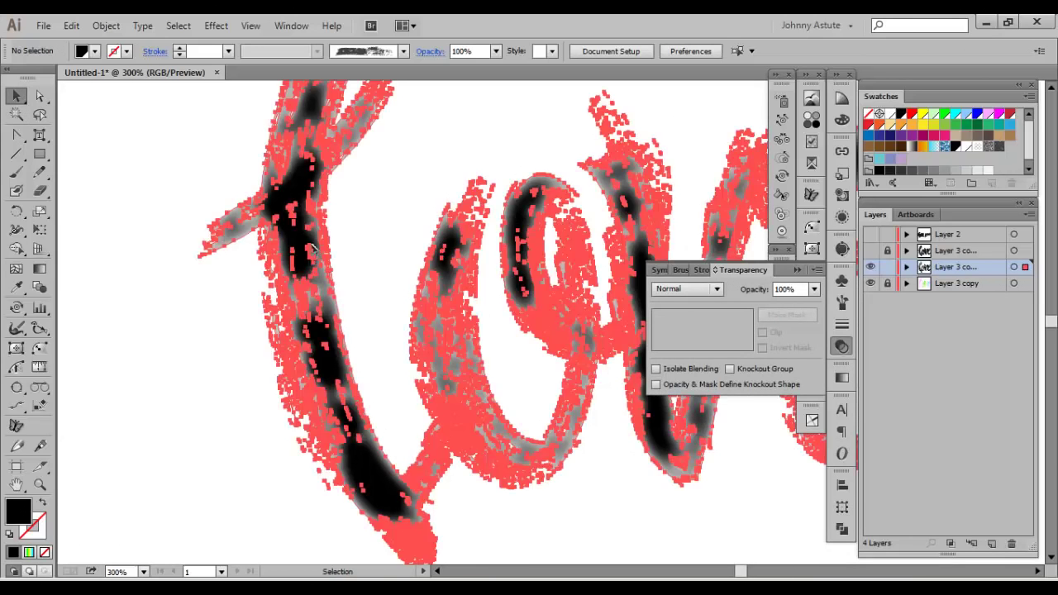
pyautogui.click(842, 217)
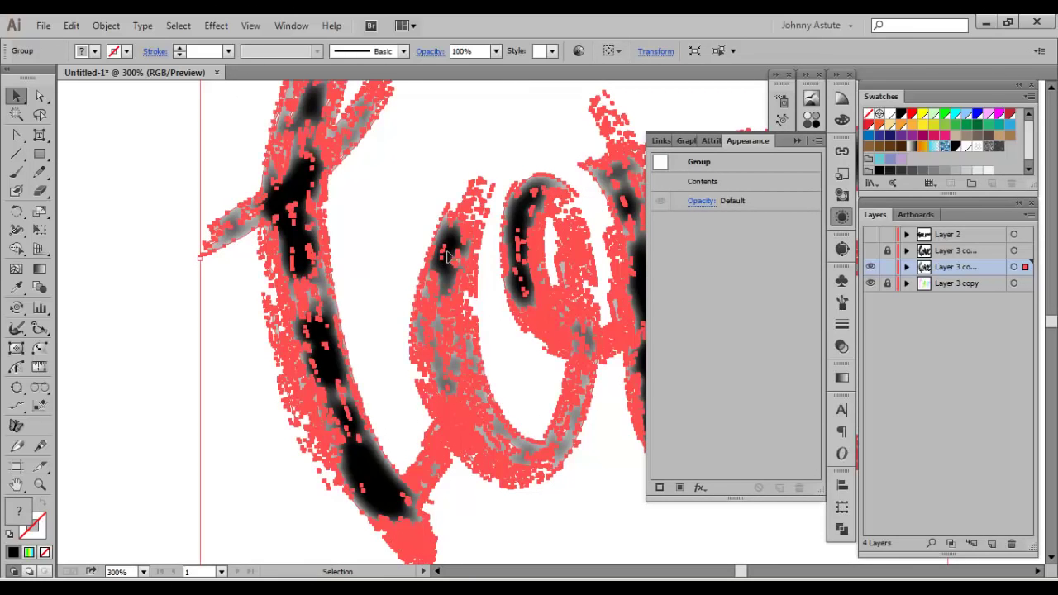
pyautogui.press('y')
pyautogui.click(296, 203)
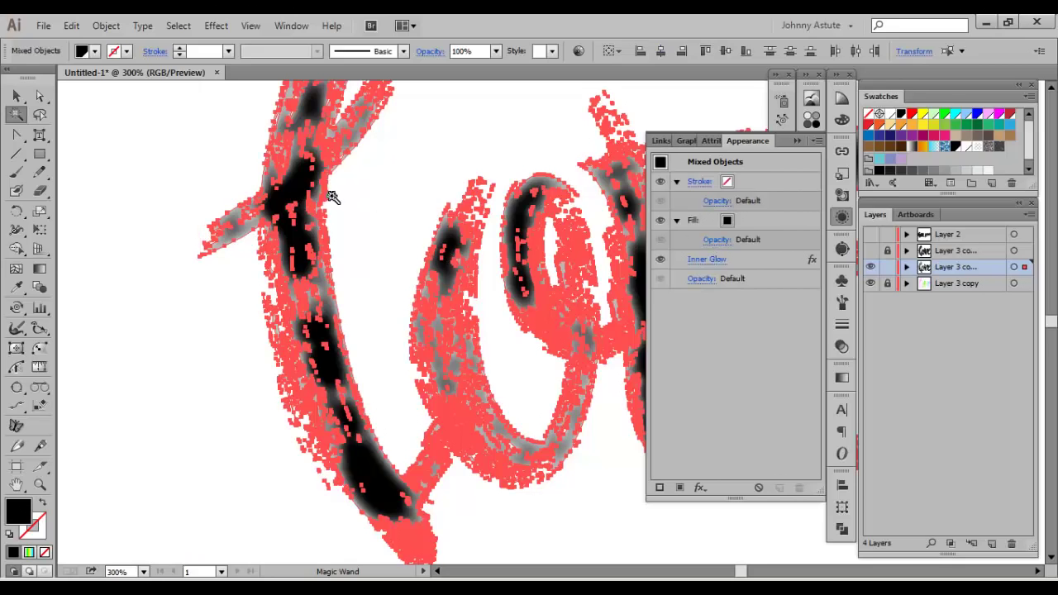
# Set the Inner Glow blur on the black letter shapes to 0.04 in with preview enabled, and deselect.
pyautogui.click(715, 263)
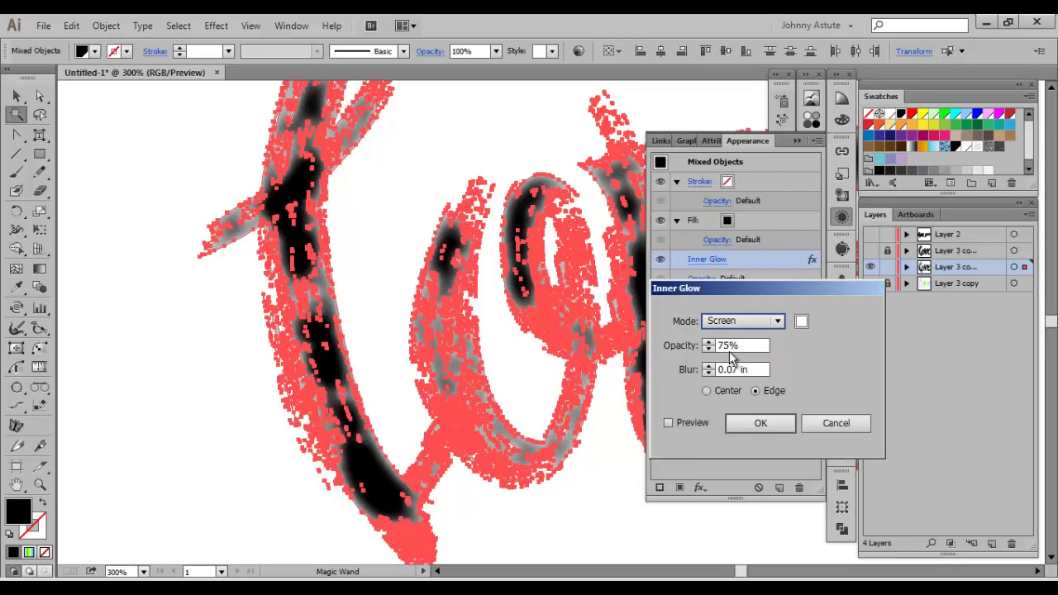
pyautogui.click(733, 369)
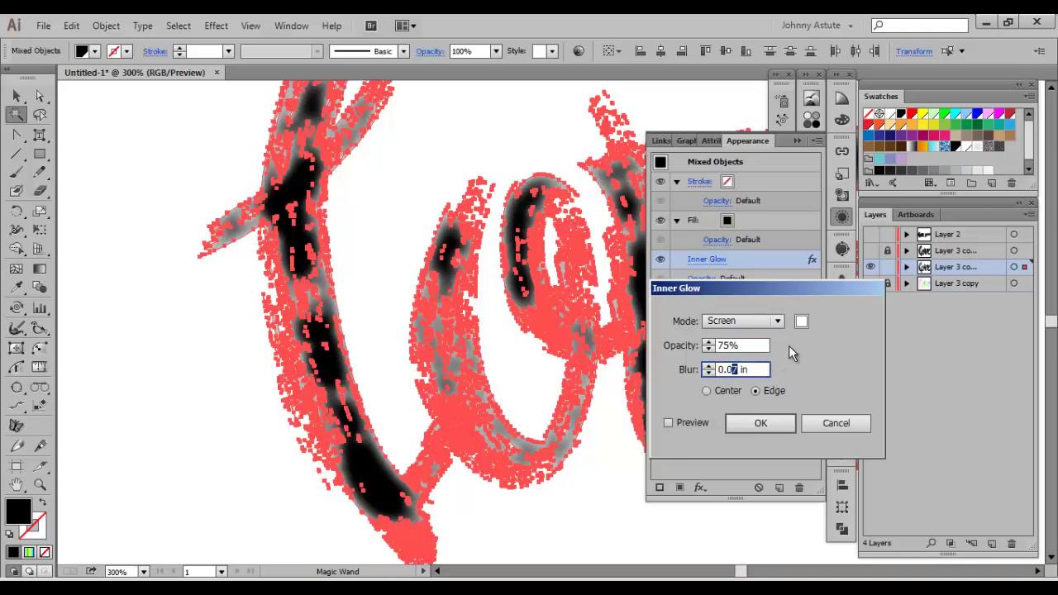
pyautogui.write('4')
pyautogui.click(669, 423)
pyautogui.click(760, 425)
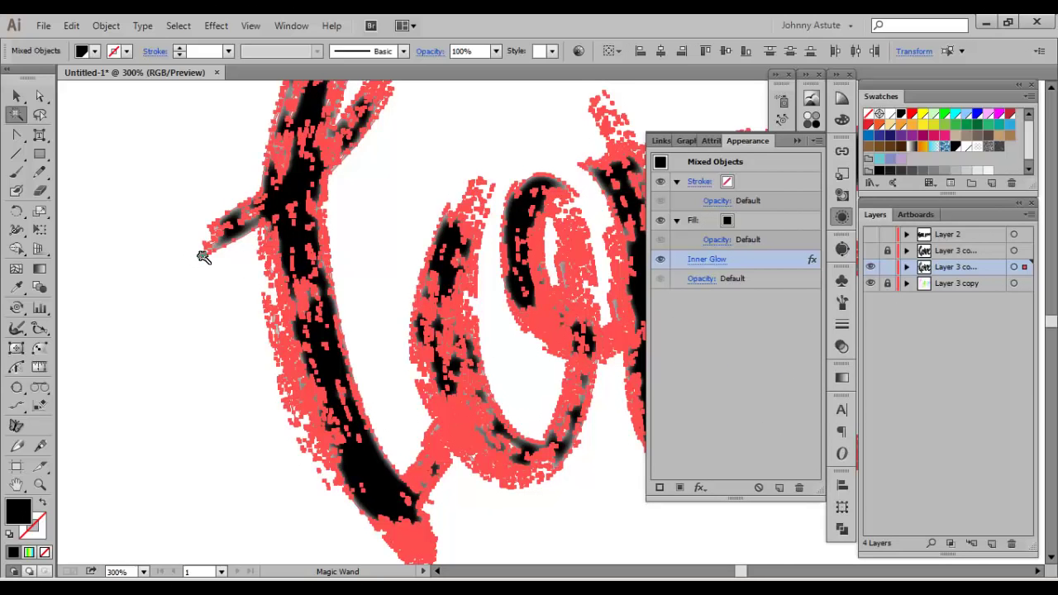
pyautogui.click(16, 96)
pyautogui.click(178, 157)
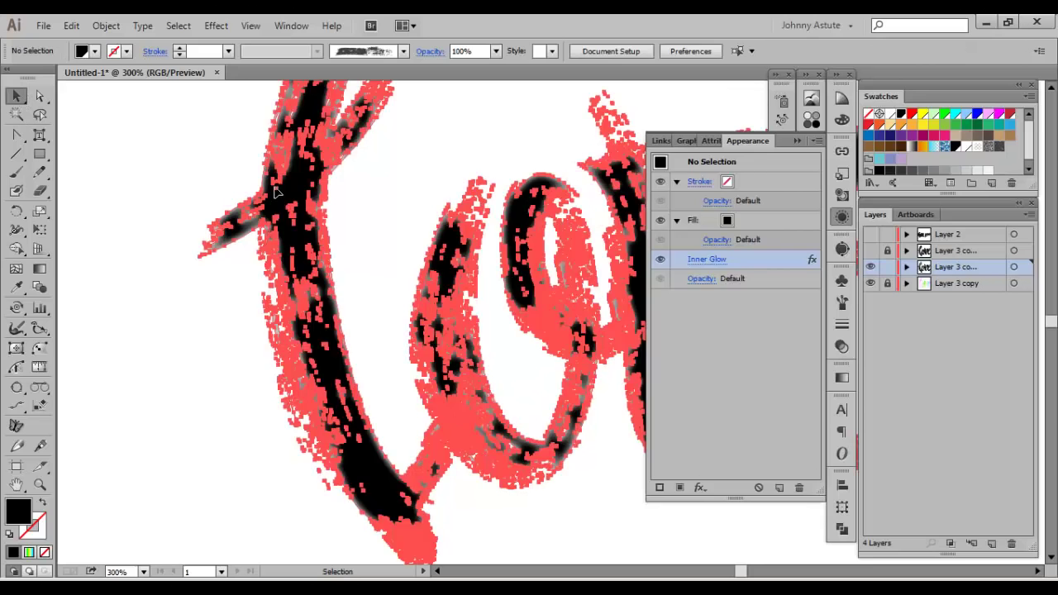
# Set the blending mode of the black lettering group to Screen.
pyautogui.click(277, 192)
pyautogui.hotkey('ctrl', '-')
pyautogui.hotkey('ctrl', '-')
pyautogui.moveTo(344, 230); pyautogui.dragTo(299, 230)
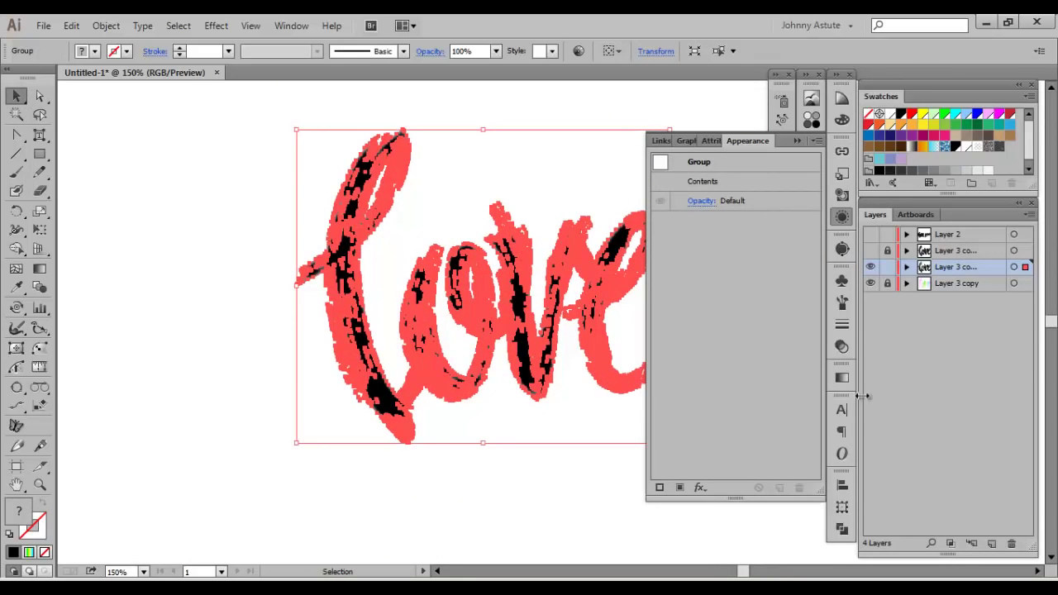
pyautogui.click(841, 347)
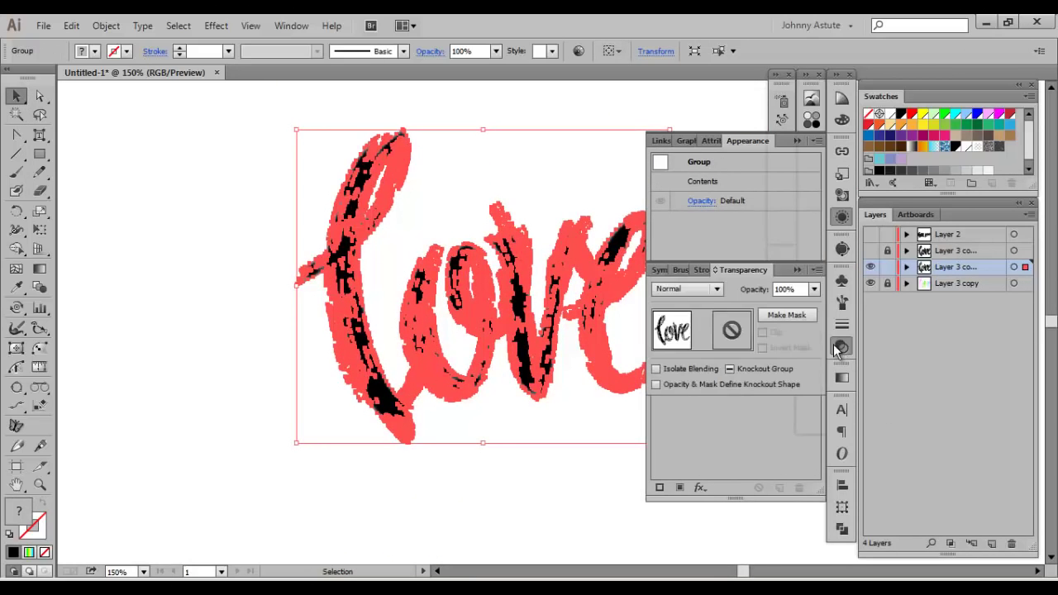
pyautogui.click(688, 289)
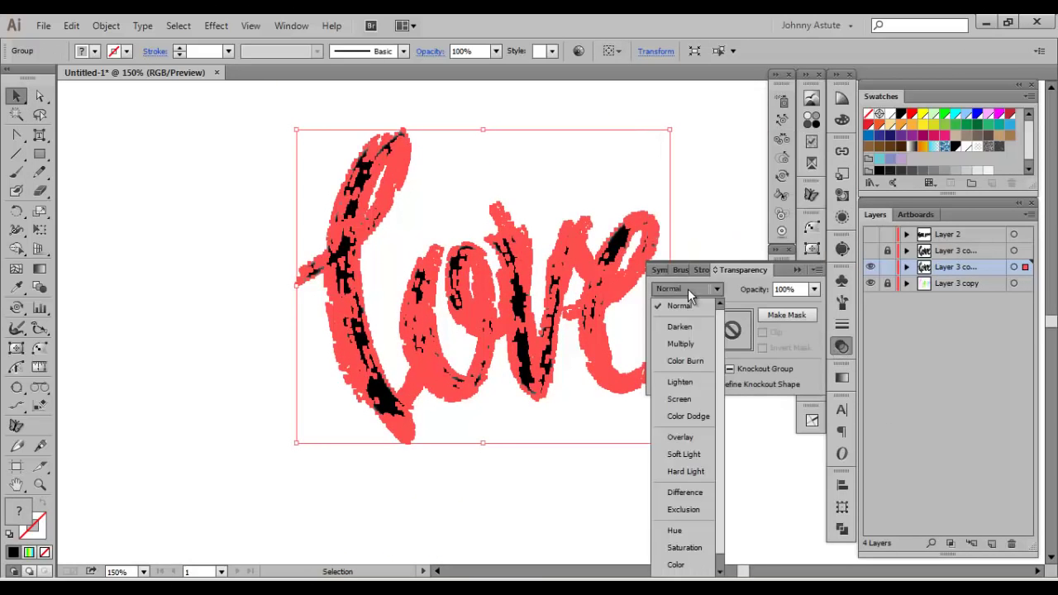
pyautogui.click(681, 400)
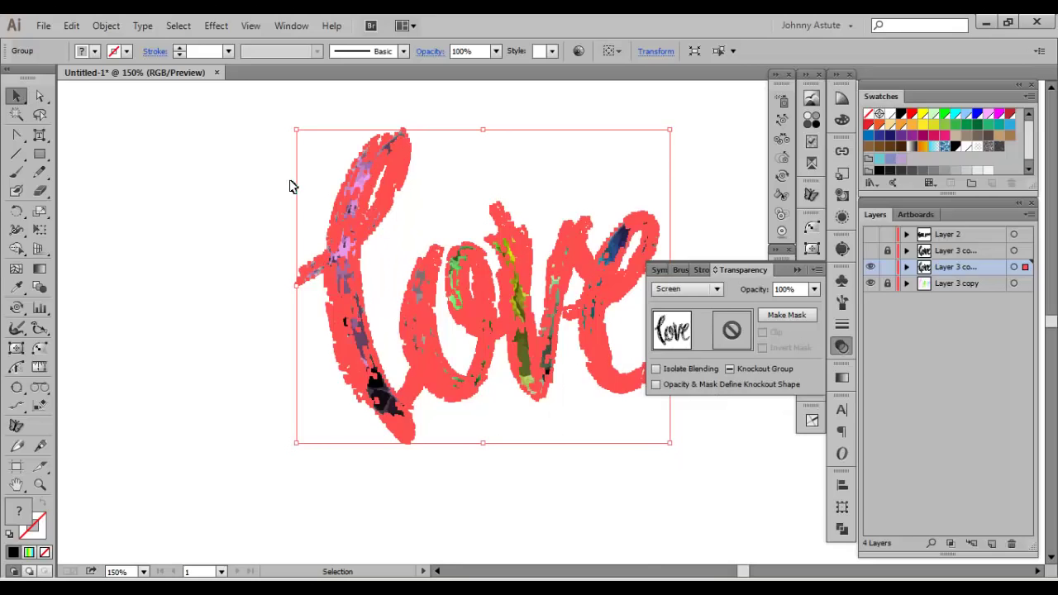
# Cut the black lettering group and paste it in place inside the opacity mask of the "Layer 3 copy" lettering.
pyautogui.press('ctrl')
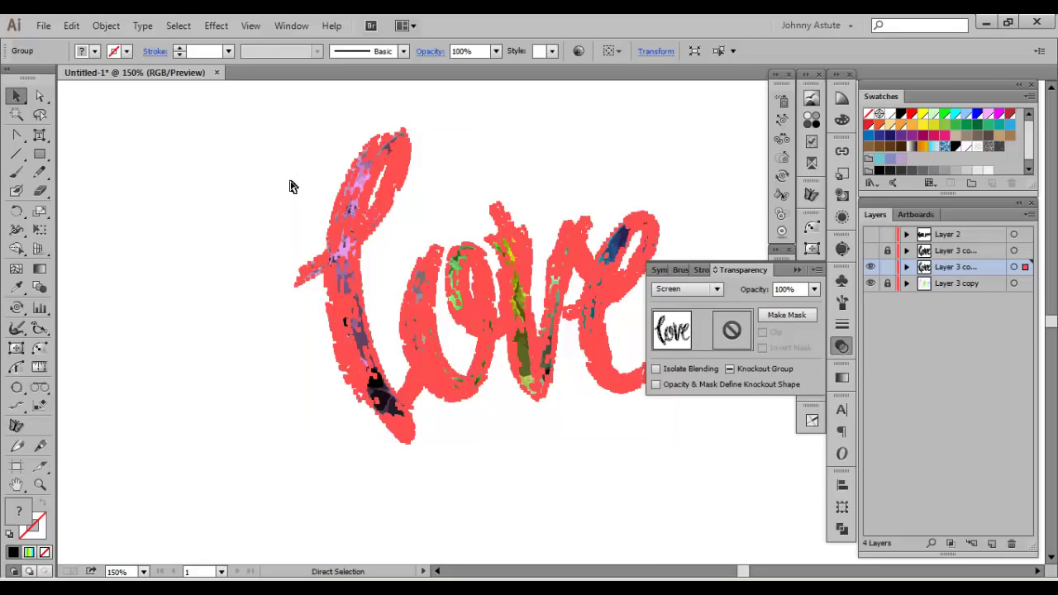
pyautogui.click(291, 187)
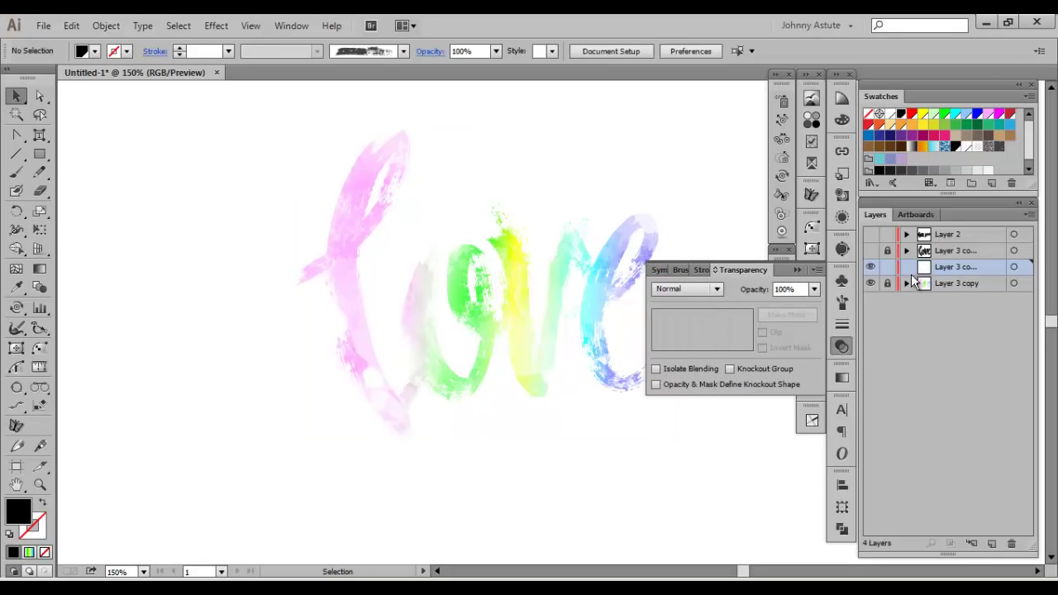
pyautogui.click(492, 315)
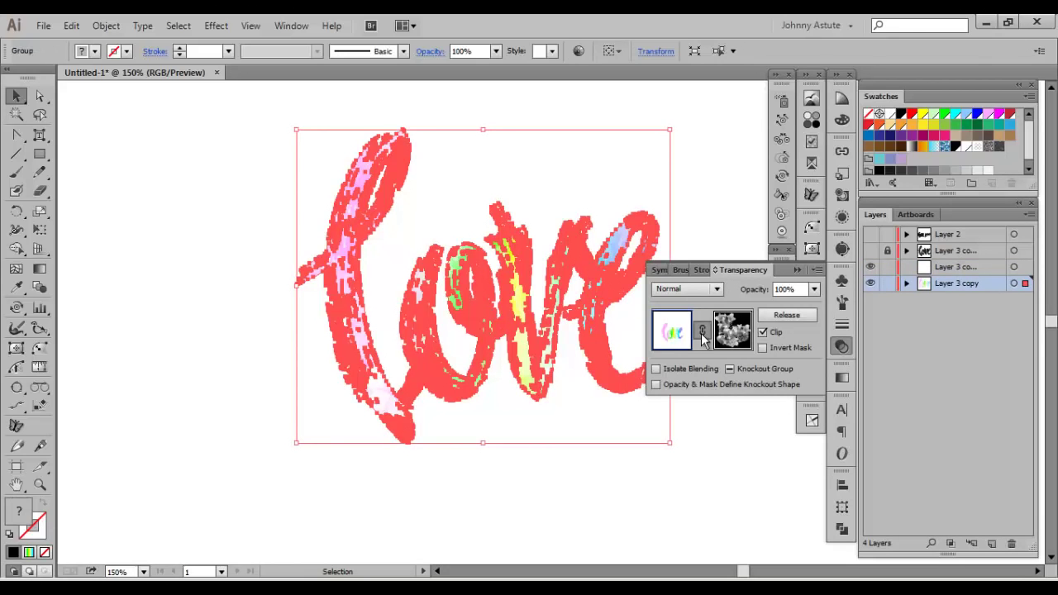
pyautogui.click(731, 333)
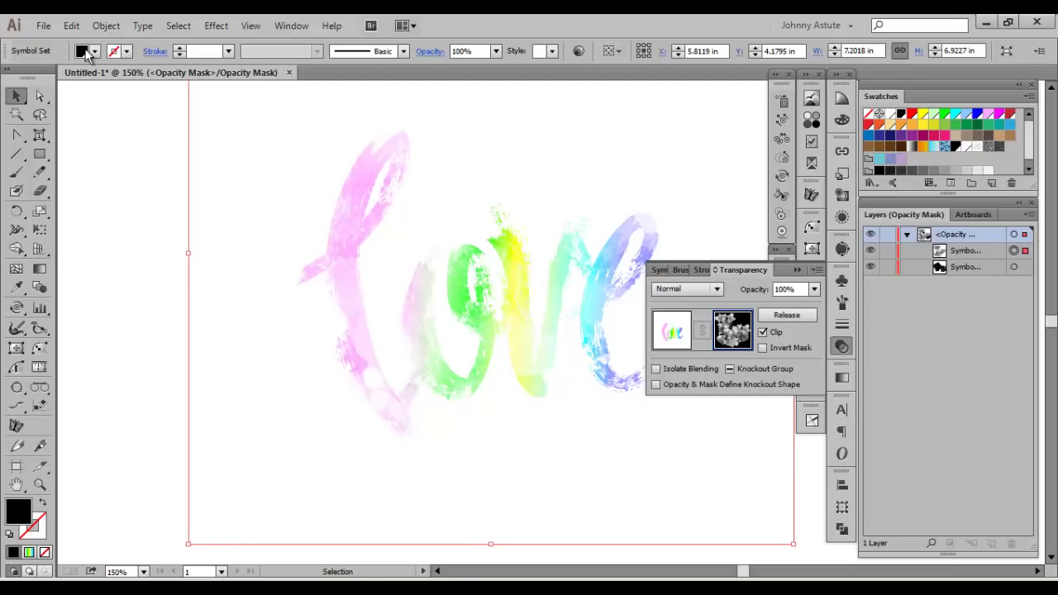
pyautogui.click(71, 25)
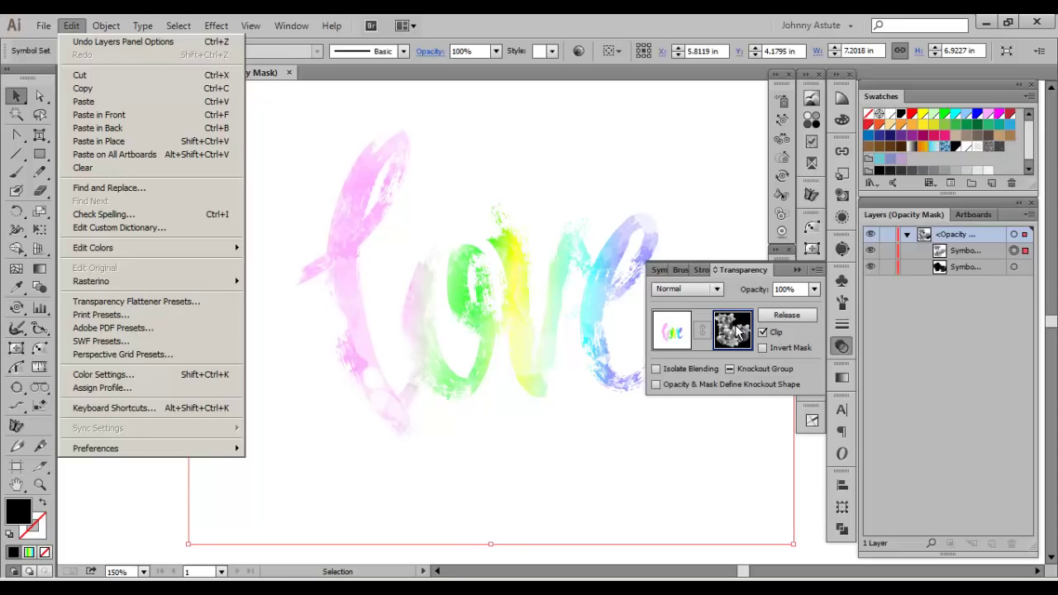
pyautogui.hotkey('ctrl', 'shift', 'v')
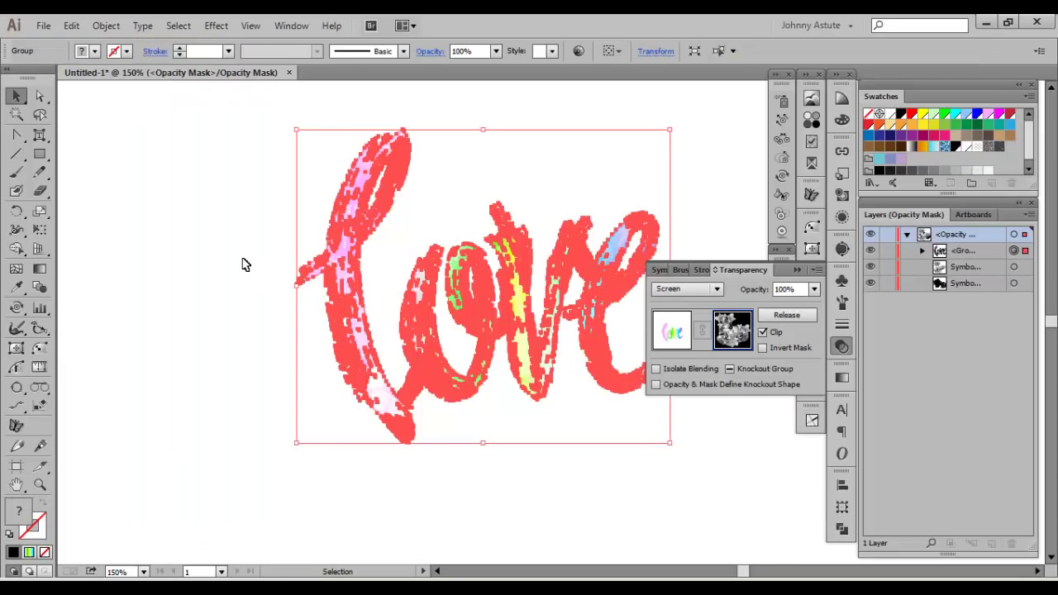
pyautogui.click(225, 194)
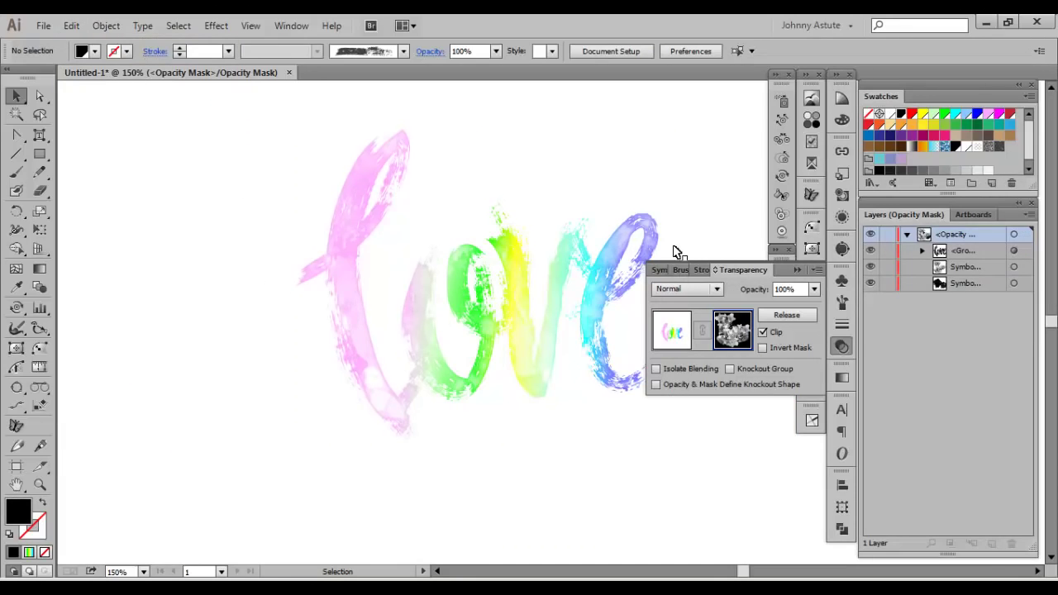
# Examine the edge detail of the masked watercolor lettering up close, from the "l" across to the "e".
pyautogui.press('space')
pyautogui.moveTo(550, 237); pyautogui.dragTo(489, 245)
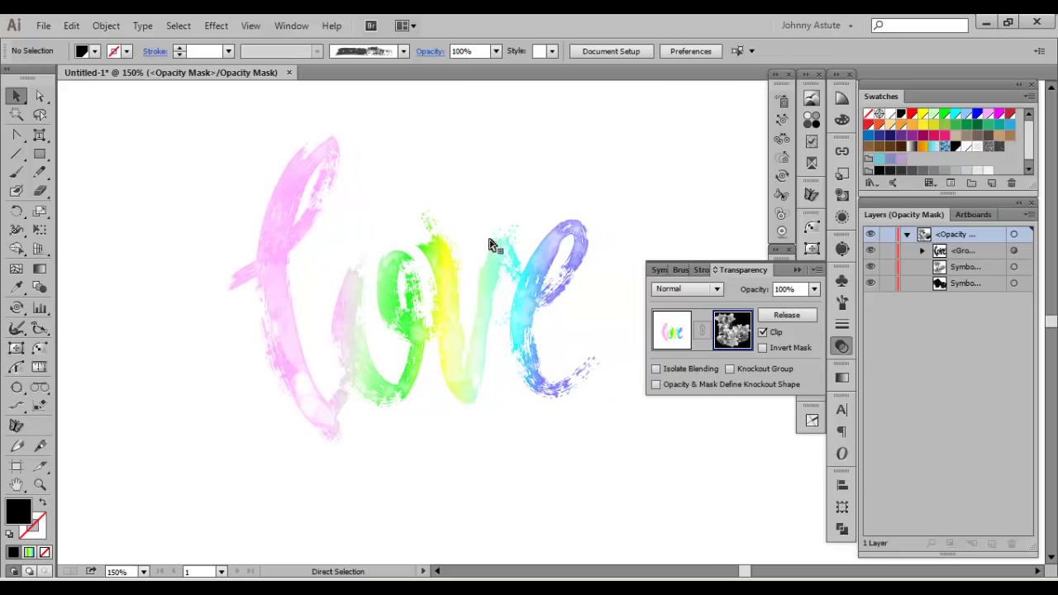
pyautogui.hotkey('ctrl', '=')
pyautogui.hotkey('ctrl', '=')
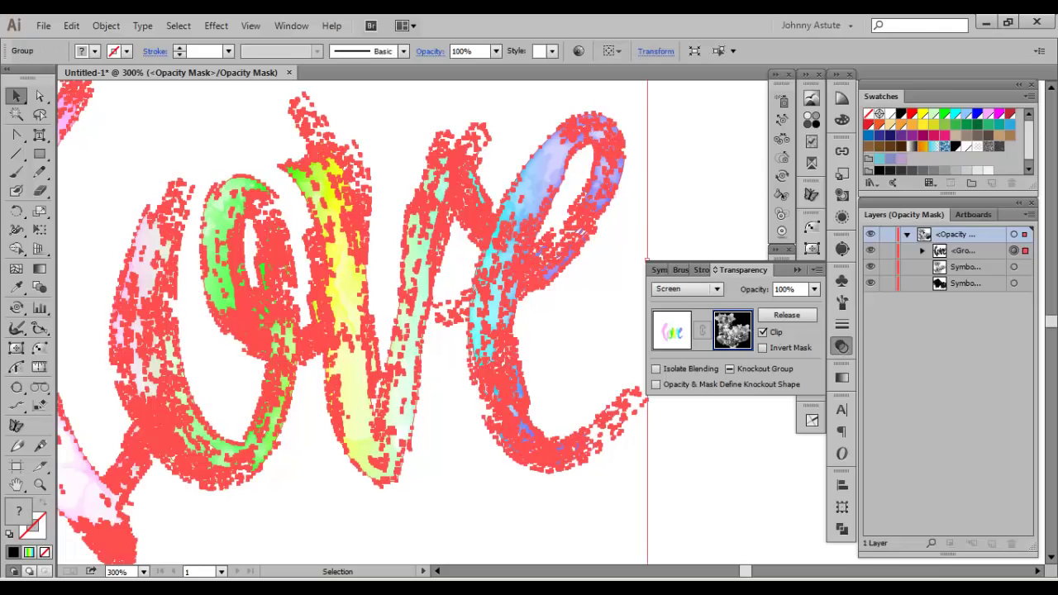
pyautogui.click(569, 208)
pyautogui.moveTo(568, 208); pyautogui.dragTo(844, 141)
pyautogui.scroll(5, 319, 229)
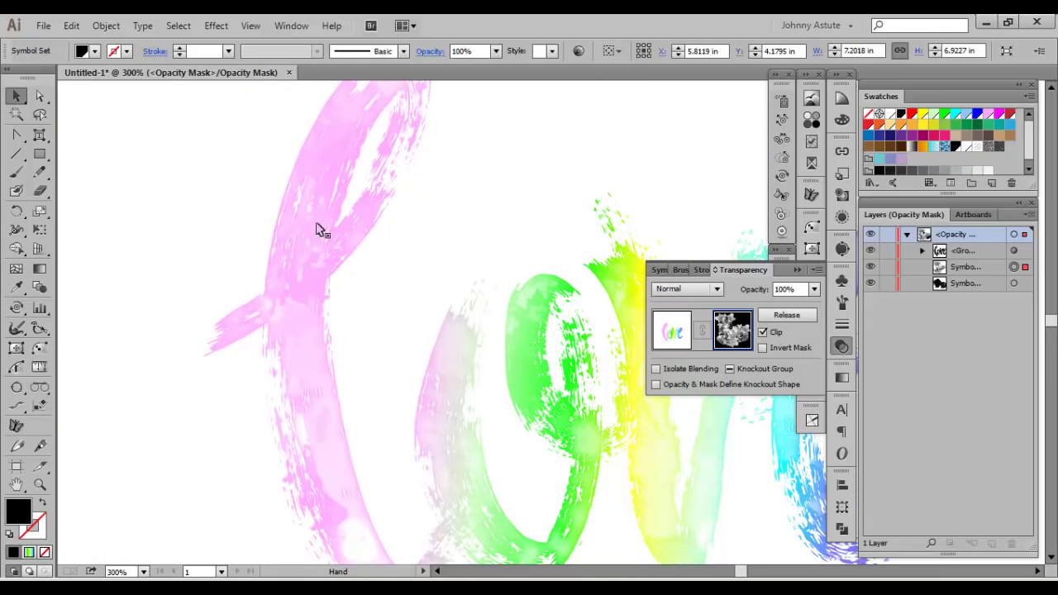
pyautogui.hscroll(5, 326, 185)
pyautogui.hscroll(4, 326, 184)
pyautogui.scroll(-1, 326, 184)
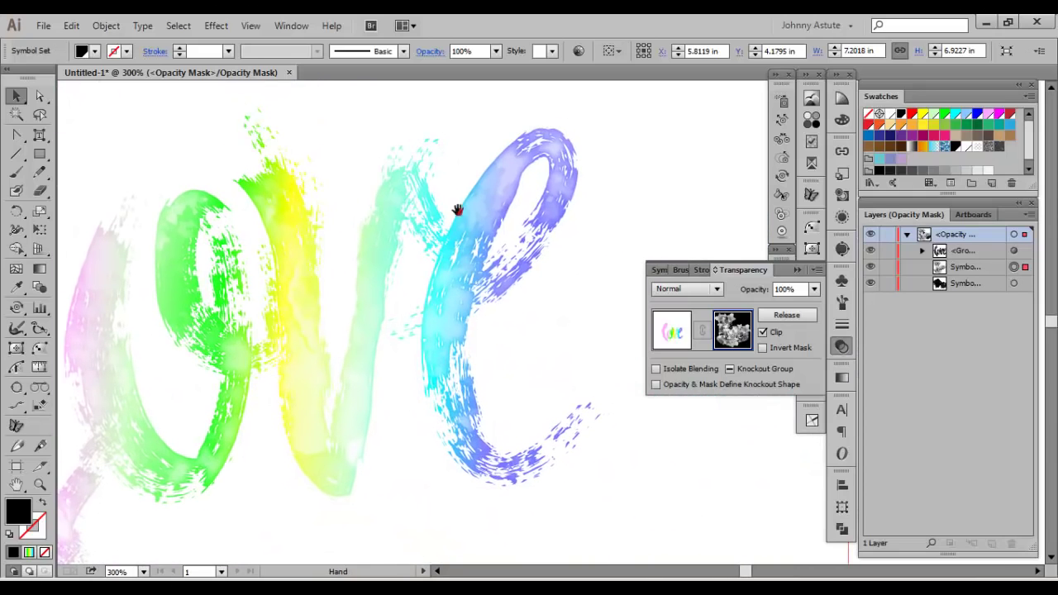
# Paste a second copy of the glow lettering group in front inside the opacity mask, and hide the selection edges.
pyautogui.click(493, 199)
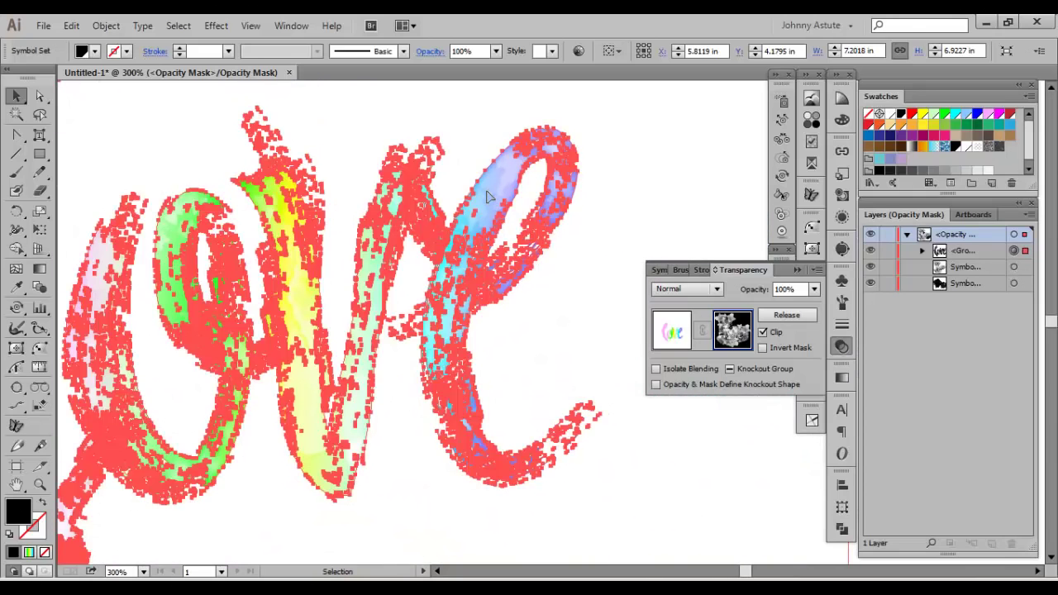
pyautogui.hscroll(-3, 454, 230)
pyautogui.hotkey('ctrl', '-')
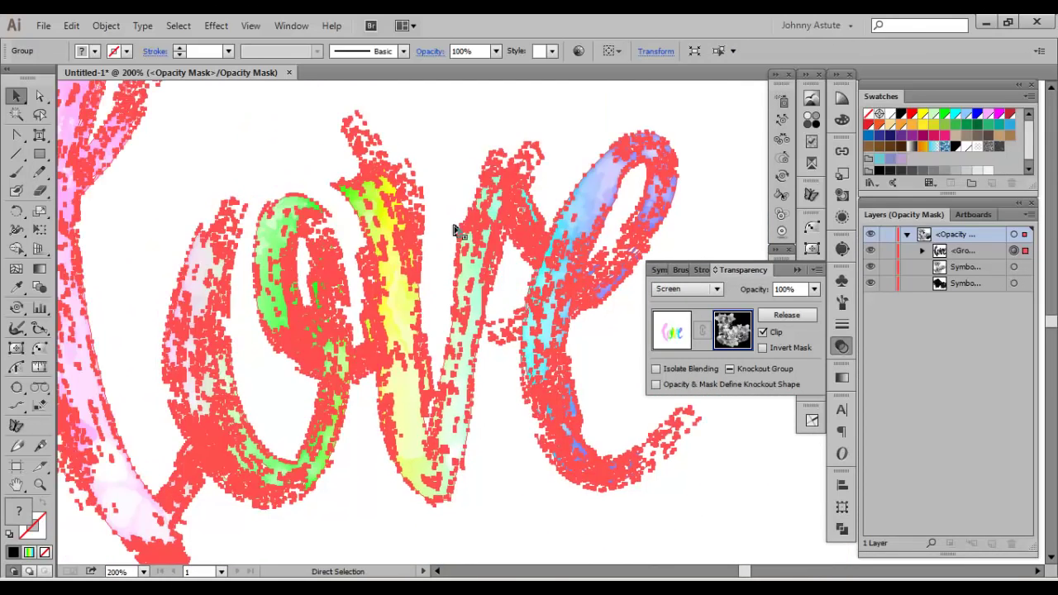
pyautogui.hotkey('ctrl', '-')
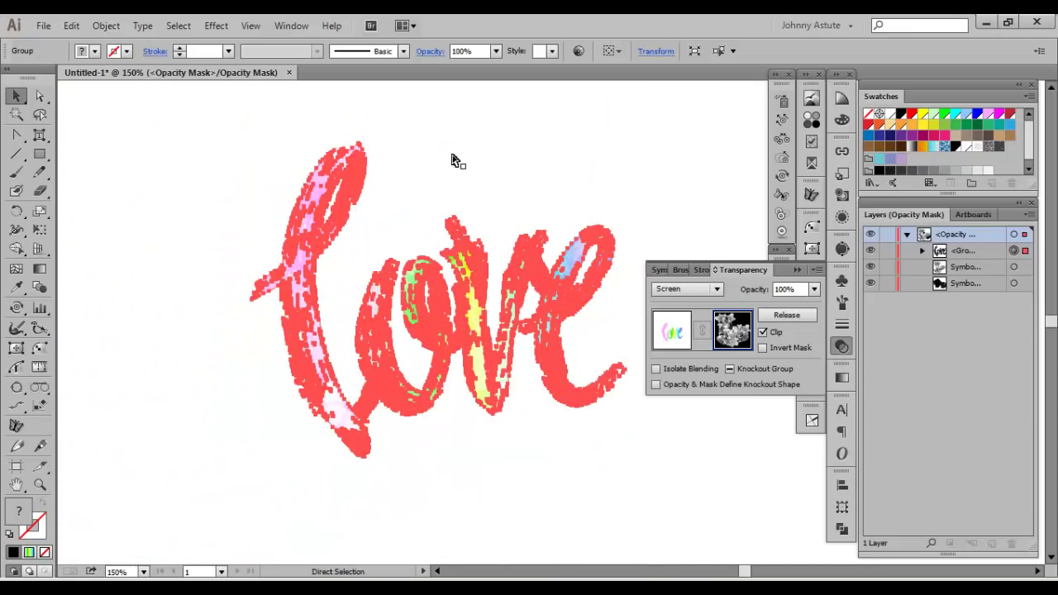
pyautogui.hotkey('ctrl', '+')
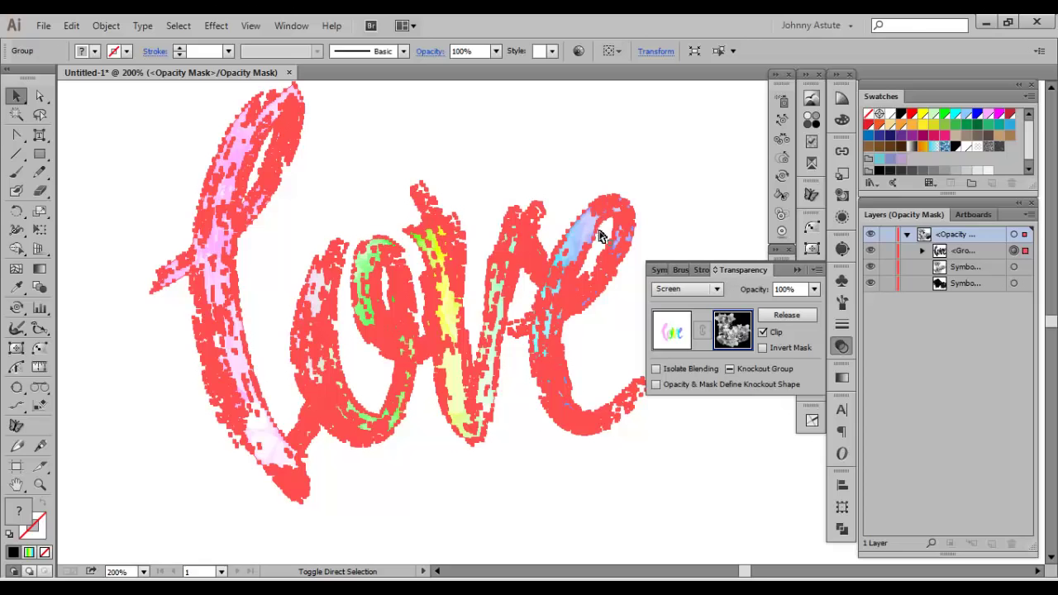
pyautogui.hotkey('ctrl', 'f')
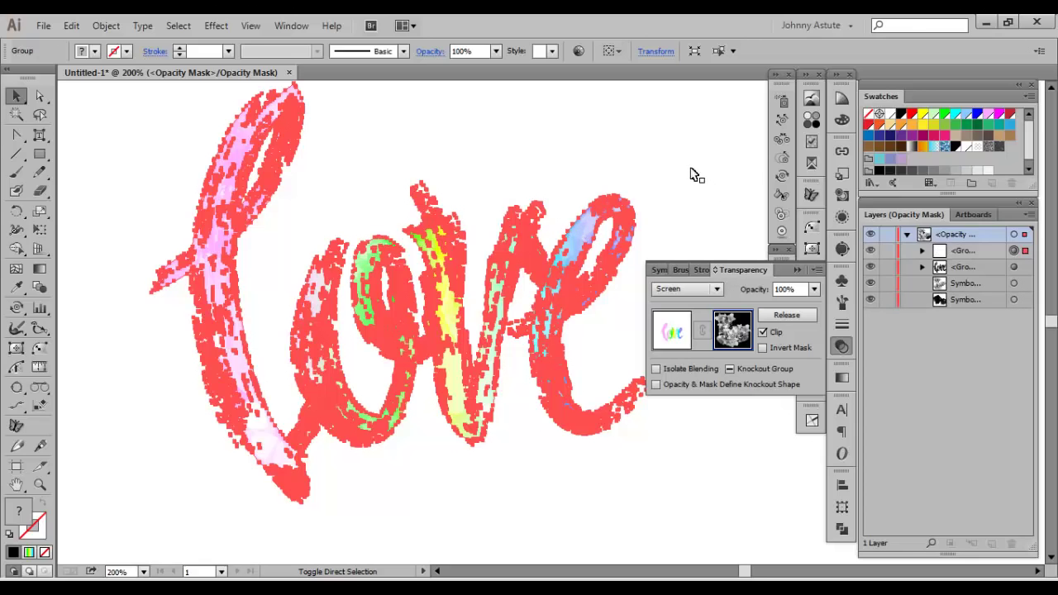
pyautogui.hotkey('ctrl', 'h')
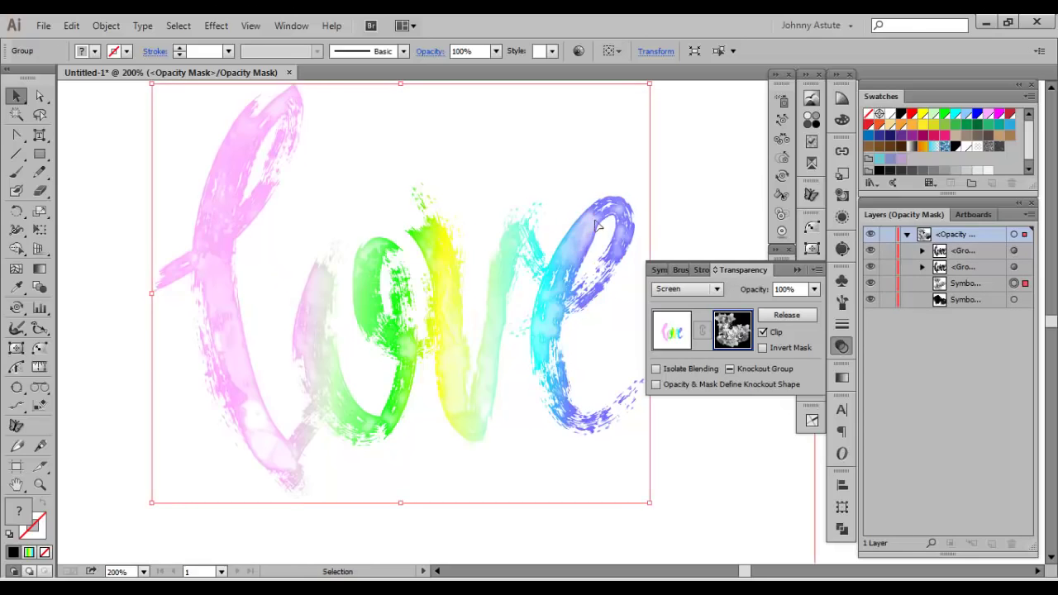
# Inspect the strengthened watercolor edges across the whole "love" lettering.
pyautogui.click(503, 301)
pyautogui.scroll(2, 457, 278)
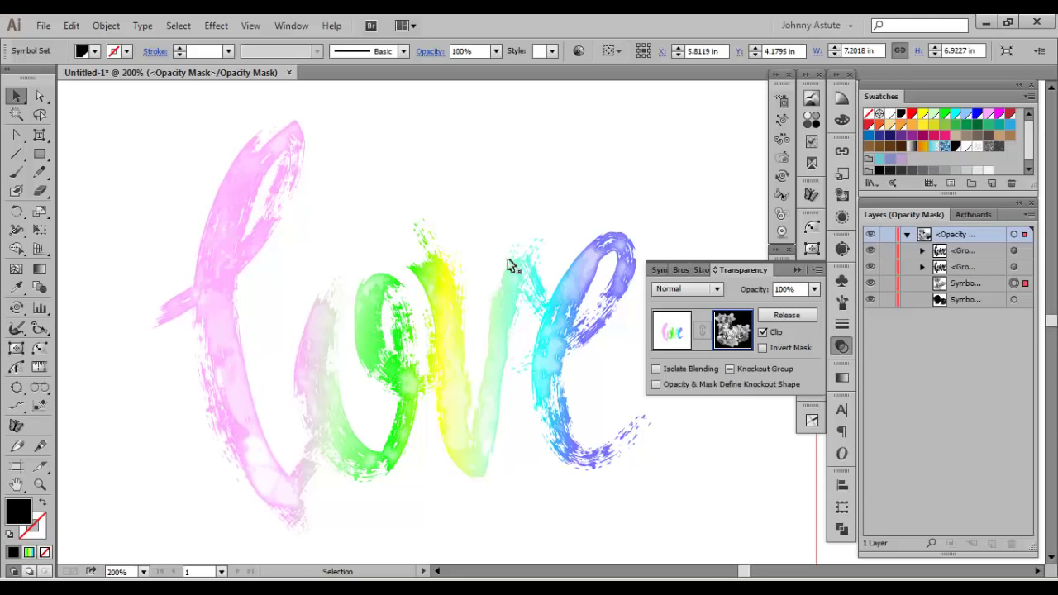
pyautogui.scroll(-1, 428, 377)
pyautogui.hscroll(-1, 427, 378)
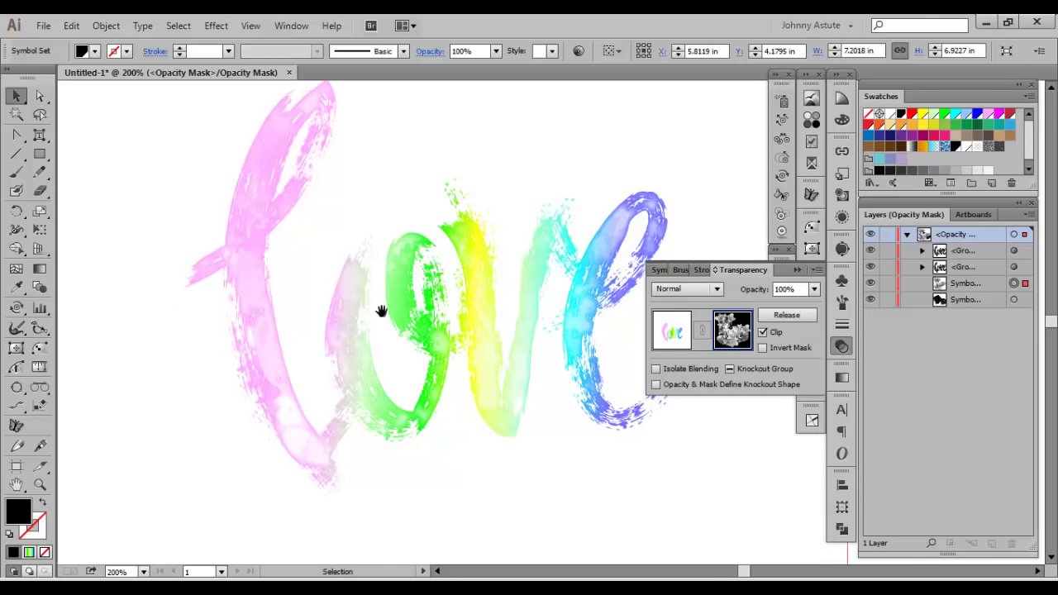
pyautogui.scroll(1, 378, 322)
pyautogui.hscroll(1, 378, 323)
pyautogui.scroll(-2, 484, 278)
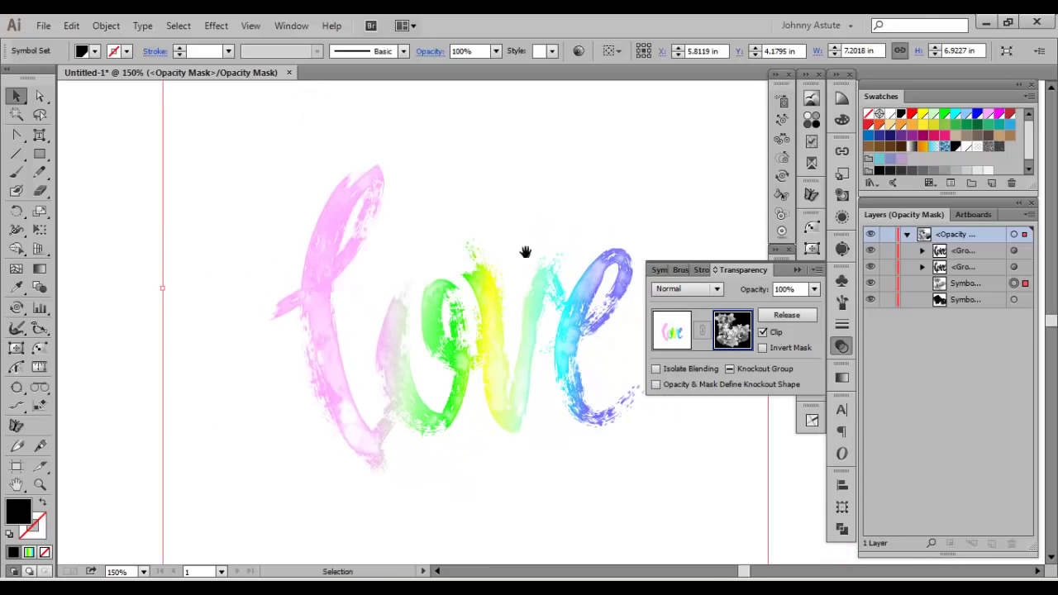
# Return from the opacity mask to the artwork, deselect, and delete the empty duplicate layer above "Layer 3 copy".
pyautogui.click(675, 334)
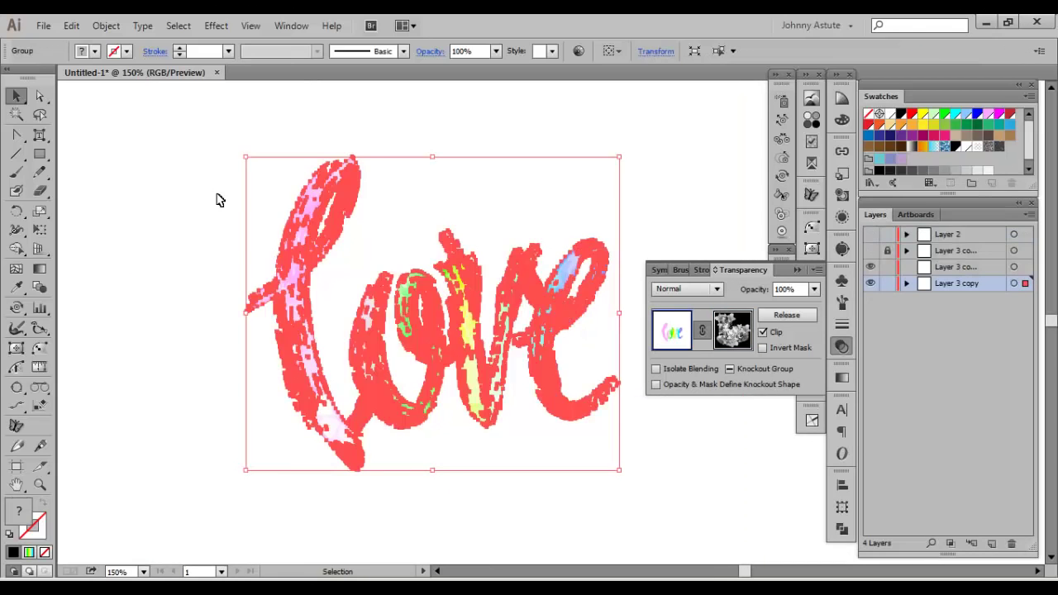
pyautogui.click(196, 224)
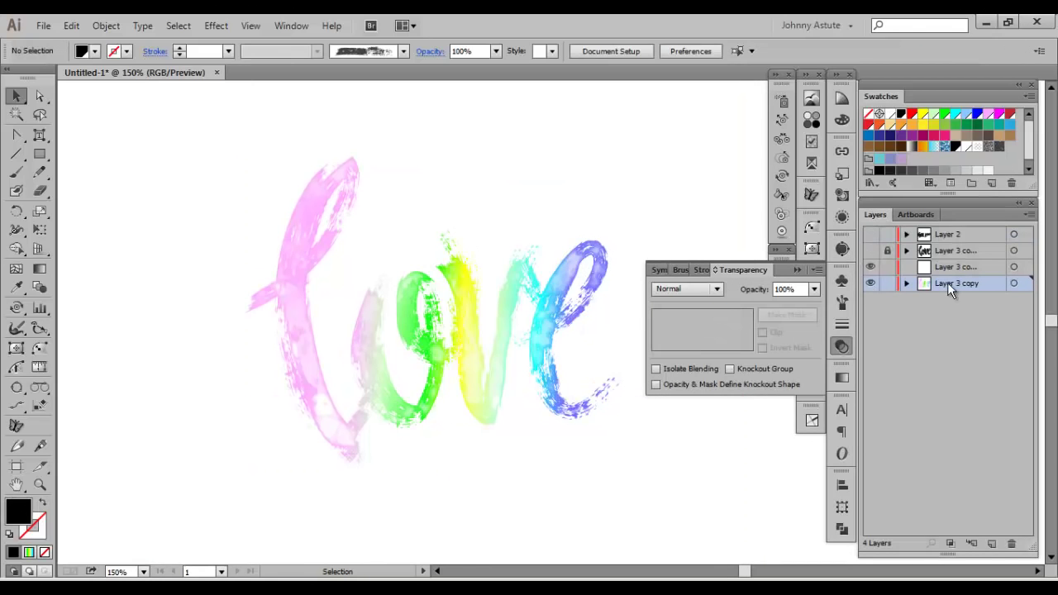
pyautogui.moveTo(955, 266); pyautogui.dragTo(1014, 543)
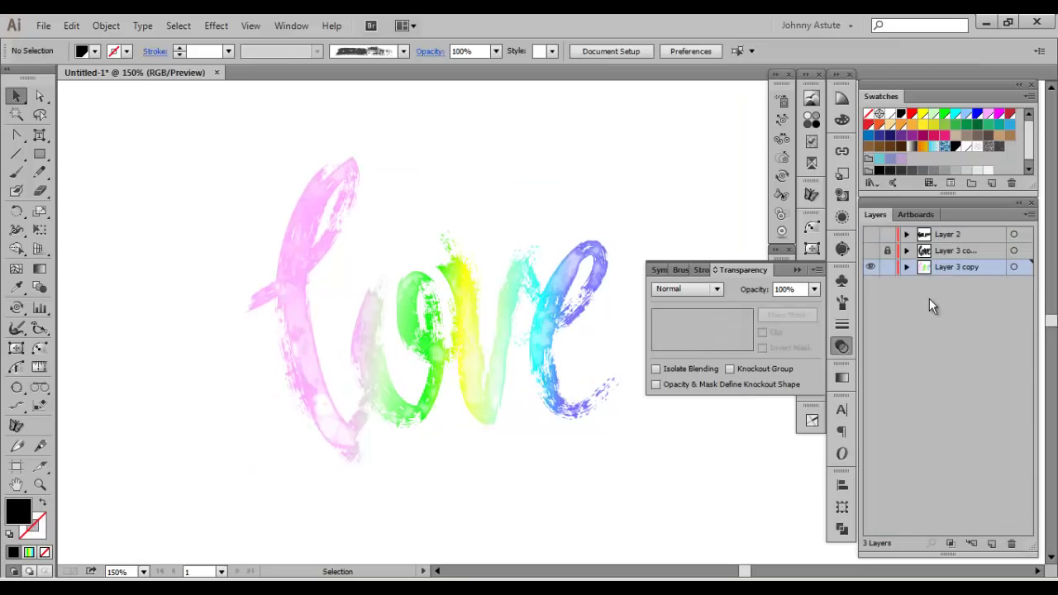
# Lock "Layer 3 copy" and add a new layer directly beneath it.
pyautogui.click(887, 267)
pyautogui.click(992, 543)
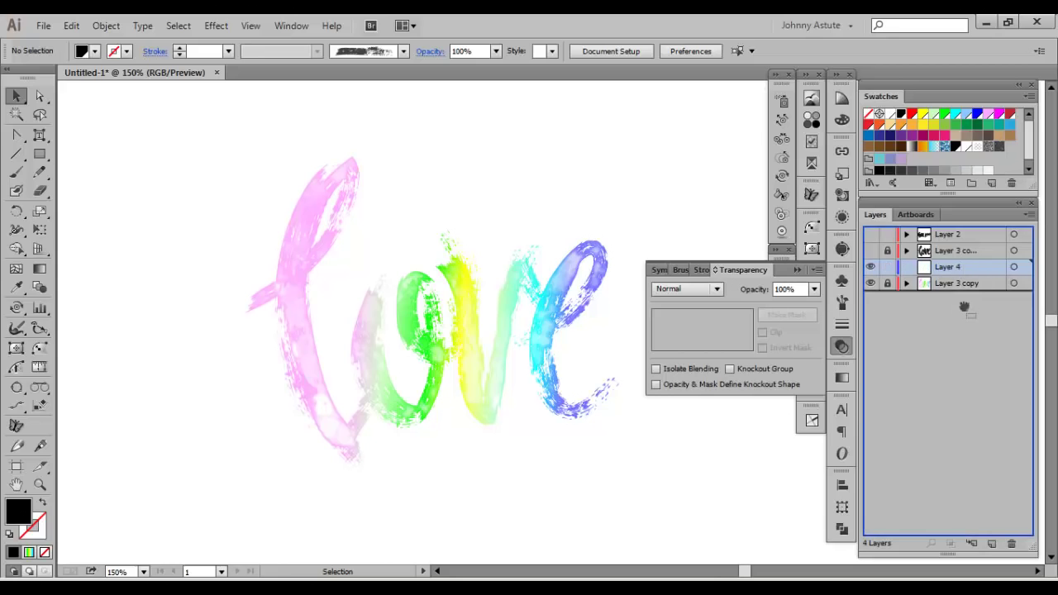
pyautogui.hotkey('ctrl', '-')
pyautogui.moveTo(428, 187); pyautogui.dragTo(361, 149)
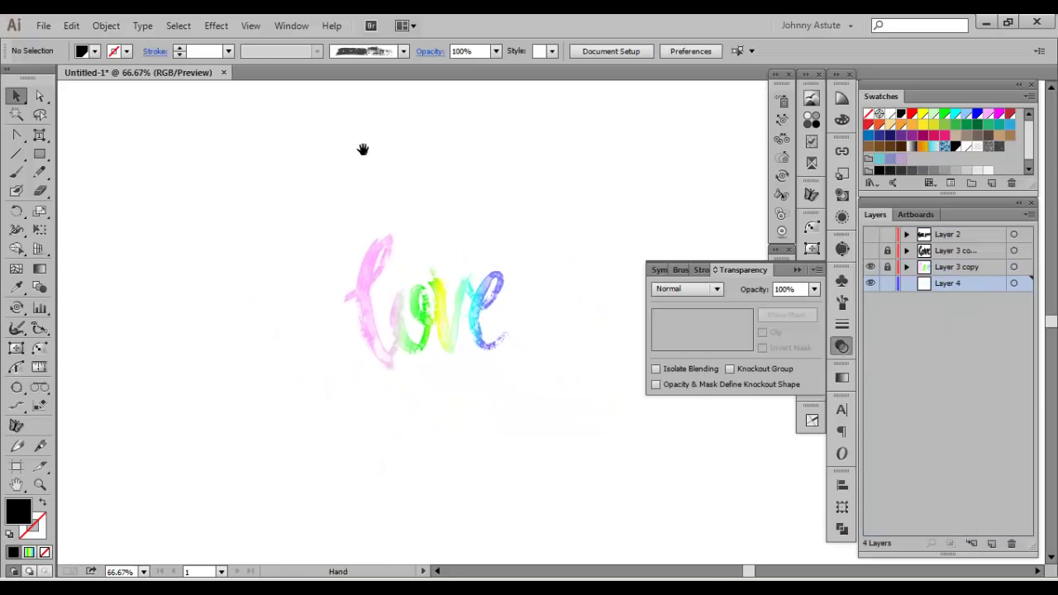
# Draw a rectangle covering the whole artboard behind the lettering on Layer 4 and fill it with white.
pyautogui.click(40, 155)
pyautogui.moveTo(240, 155)
pyautogui.mouseDown()
pyautogui.moveTo(276, 207)
pyautogui.moveTo(605, 472)
pyautogui.moveTo(642, 478)
pyautogui.mouseUp()
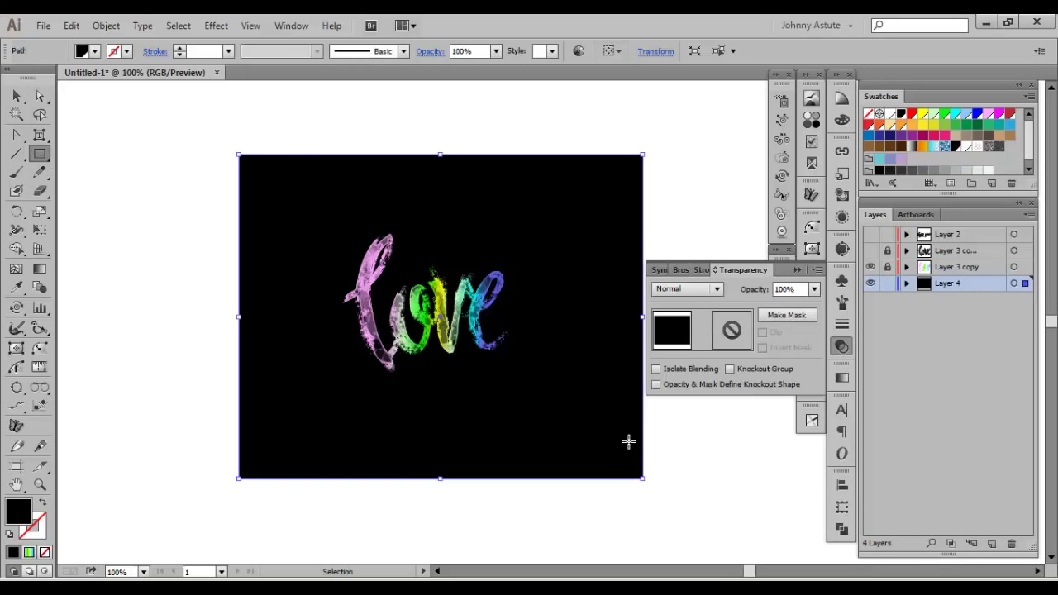
pyautogui.scroll(2, 557, 314)
pyautogui.moveTo(557, 315); pyautogui.dragTo(668, 338)
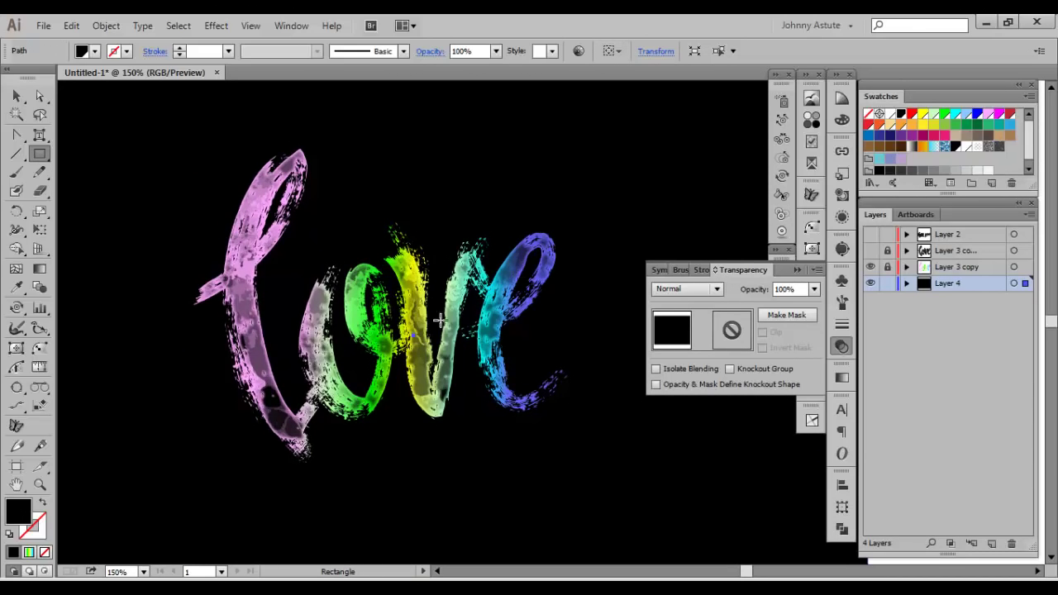
pyautogui.click(890, 114)
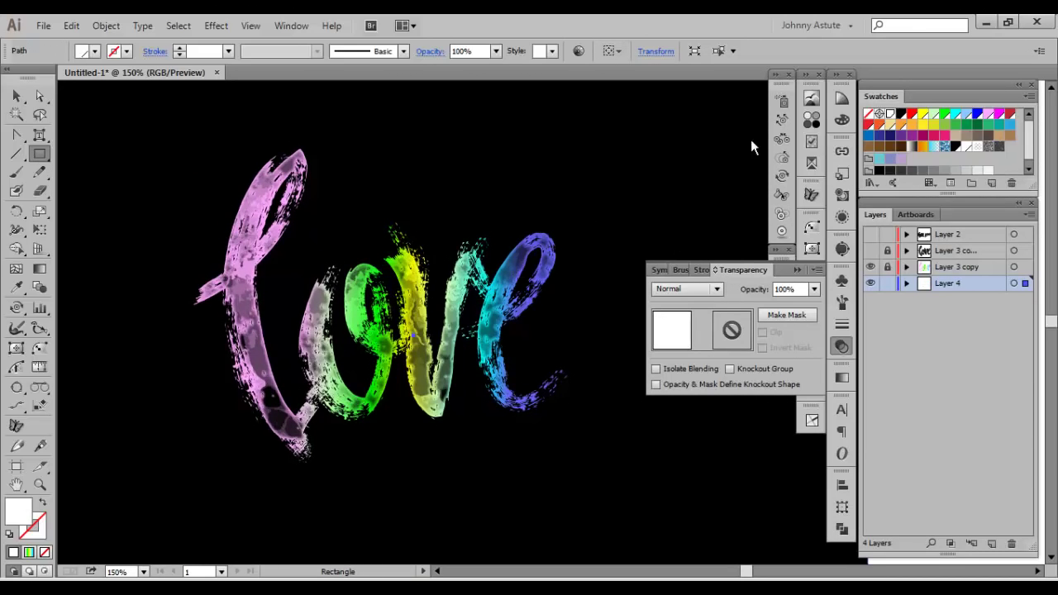
# Apply the Texturizer effect to the white rectangle with a Canvas texture, 64% scaling and a relief of 3.
pyautogui.click(15, 96)
pyautogui.click(219, 26)
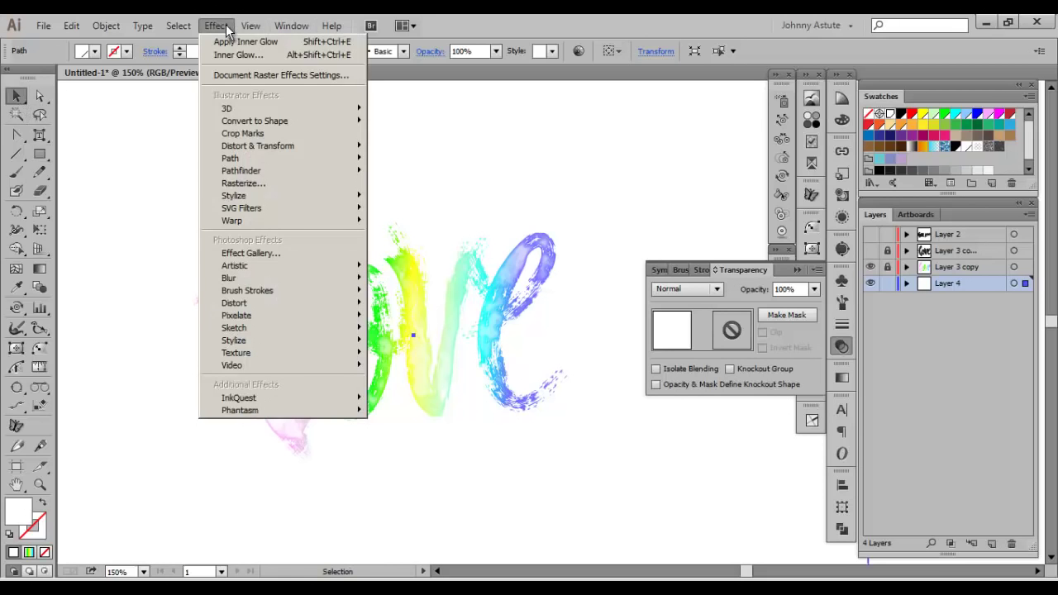
pyautogui.click(295, 253)
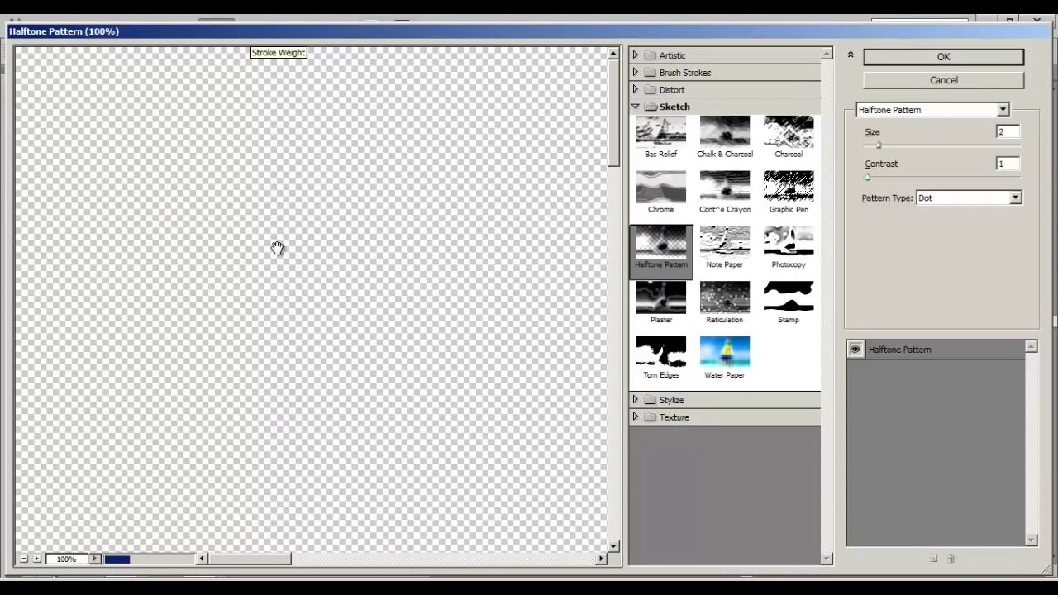
pyautogui.click(635, 417)
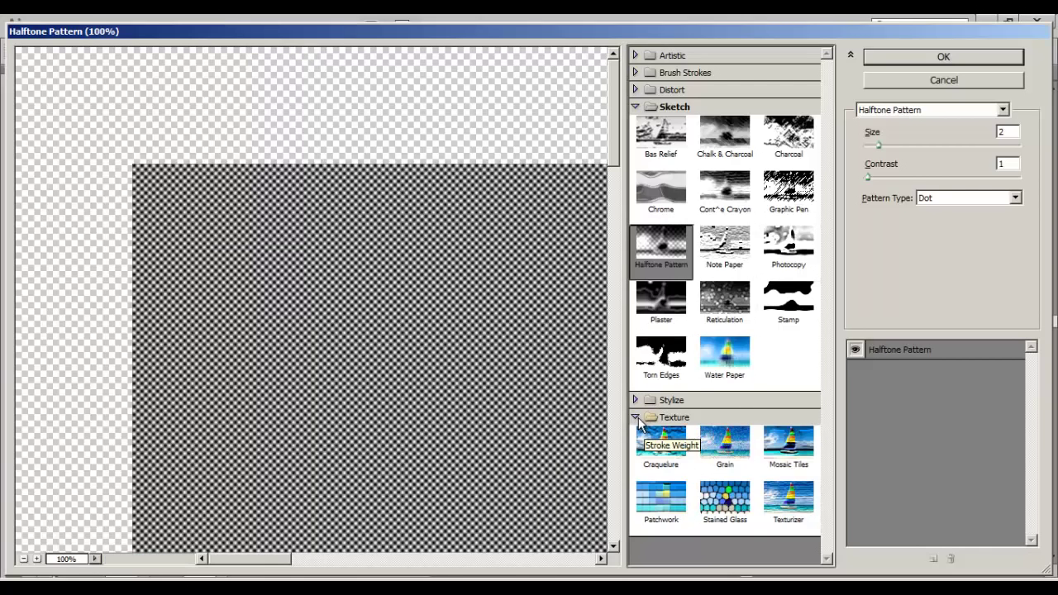
pyautogui.click(789, 504)
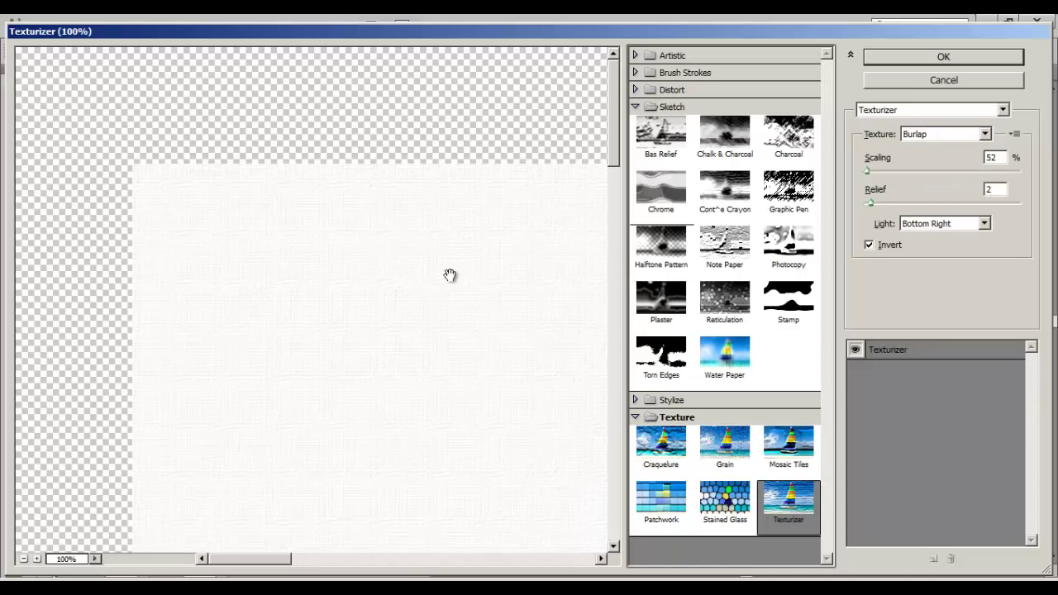
pyautogui.click(934, 135)
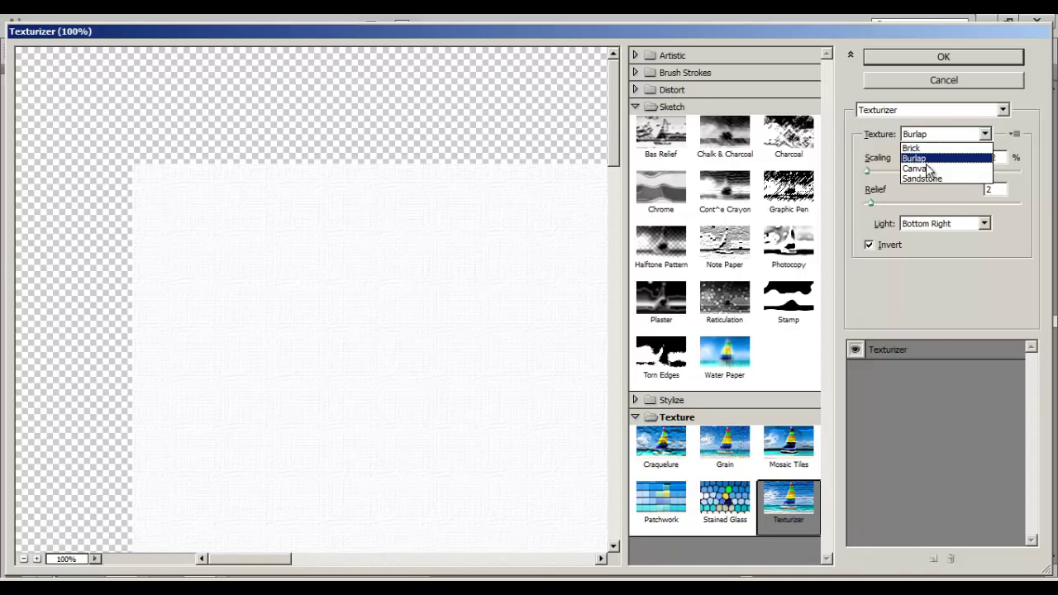
pyautogui.click(928, 169)
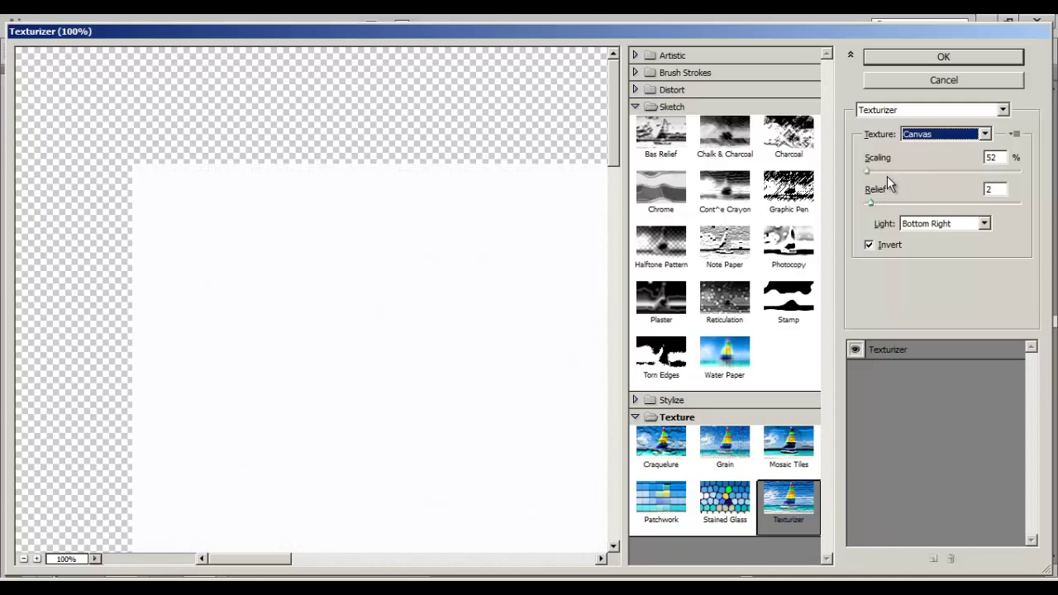
pyautogui.moveTo(868, 172); pyautogui.dragTo(878, 223)
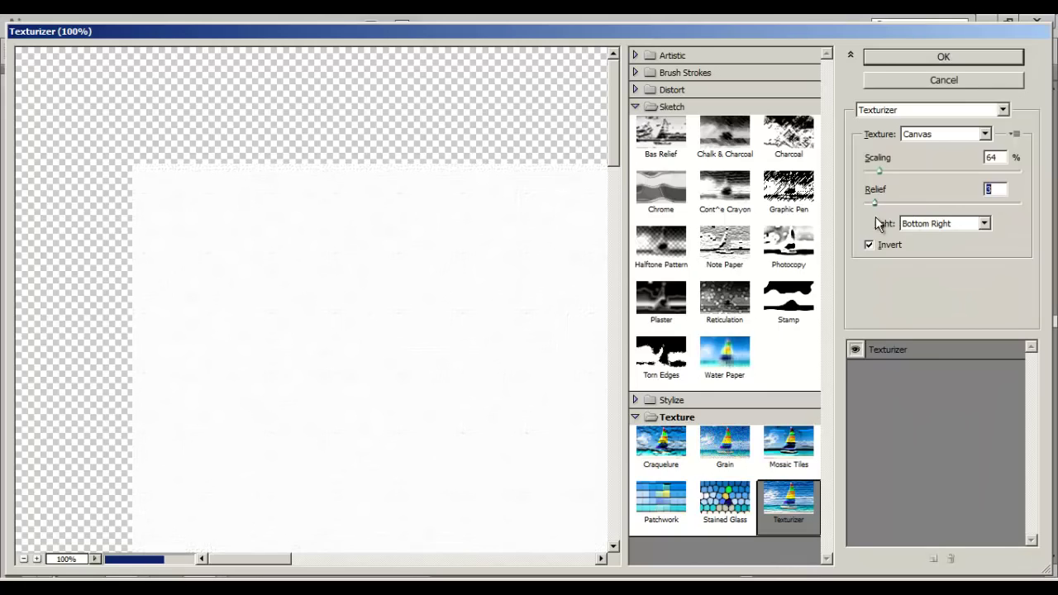
pyautogui.click(911, 54)
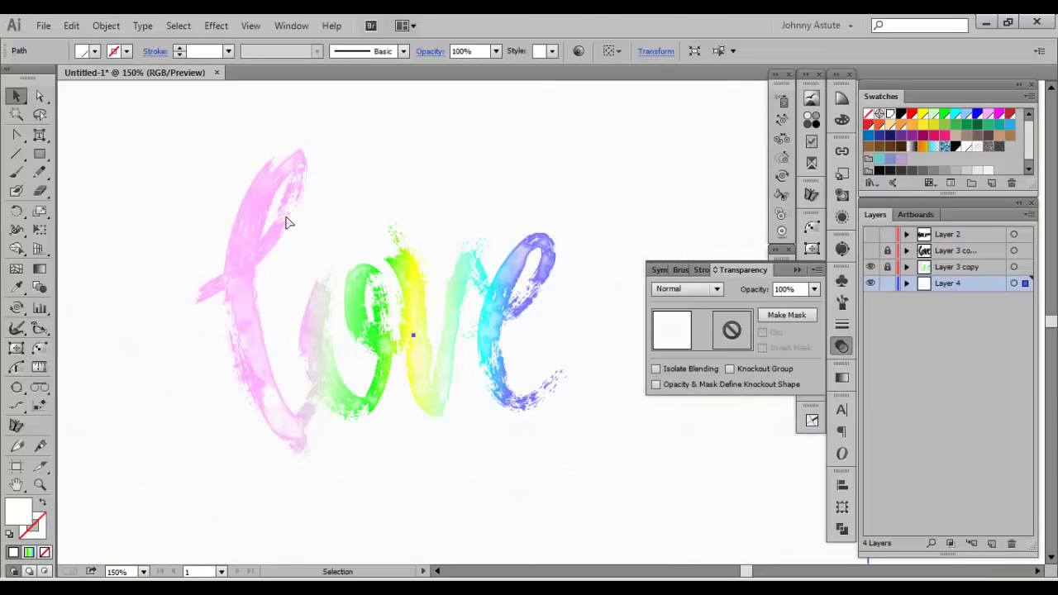
# Lock the textured background layer and unlock "Layer 3 copy" for editing.
pyautogui.moveTo(379, 236); pyautogui.dragTo(424, 226)
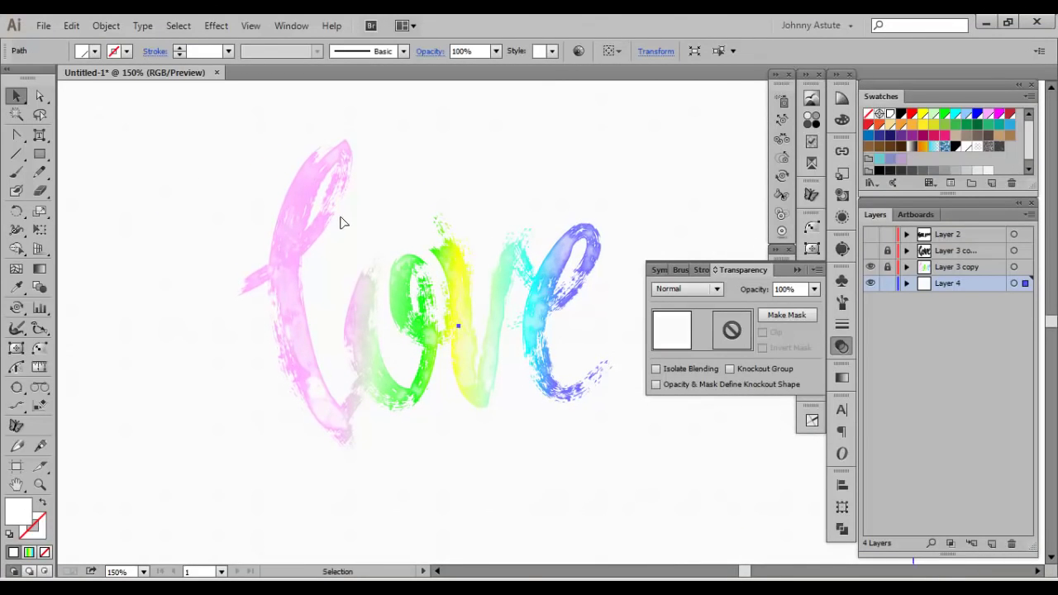
pyautogui.click(889, 283)
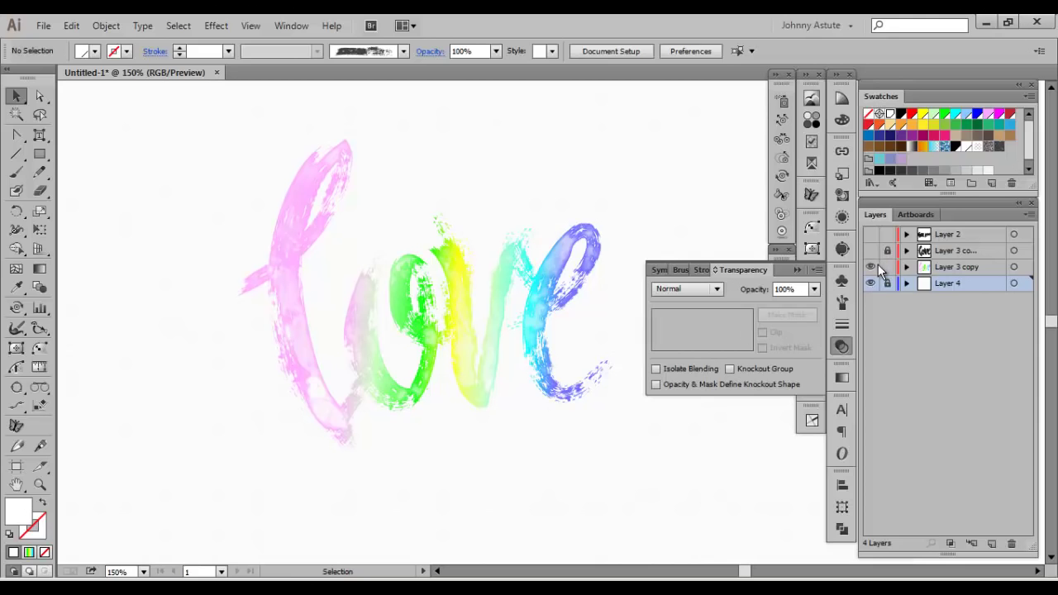
pyautogui.click(281, 291)
pyautogui.click(299, 246)
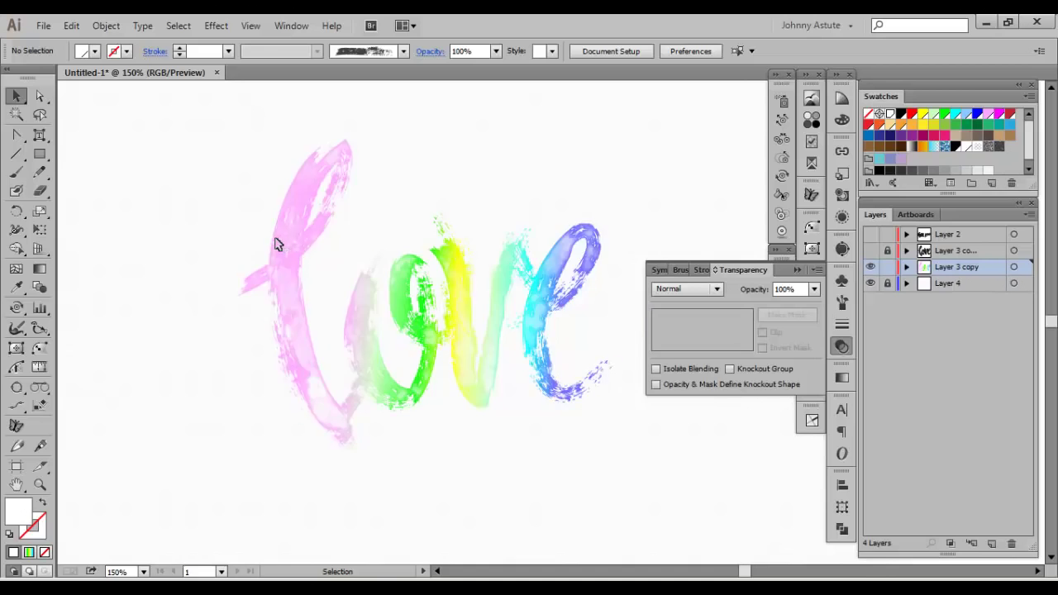
# Set the blending mode of the watercolor "love" lettering group to Multiply and deselect it.
pyautogui.click(280, 246)
pyautogui.click(280, 246)
pyautogui.click(172, 267)
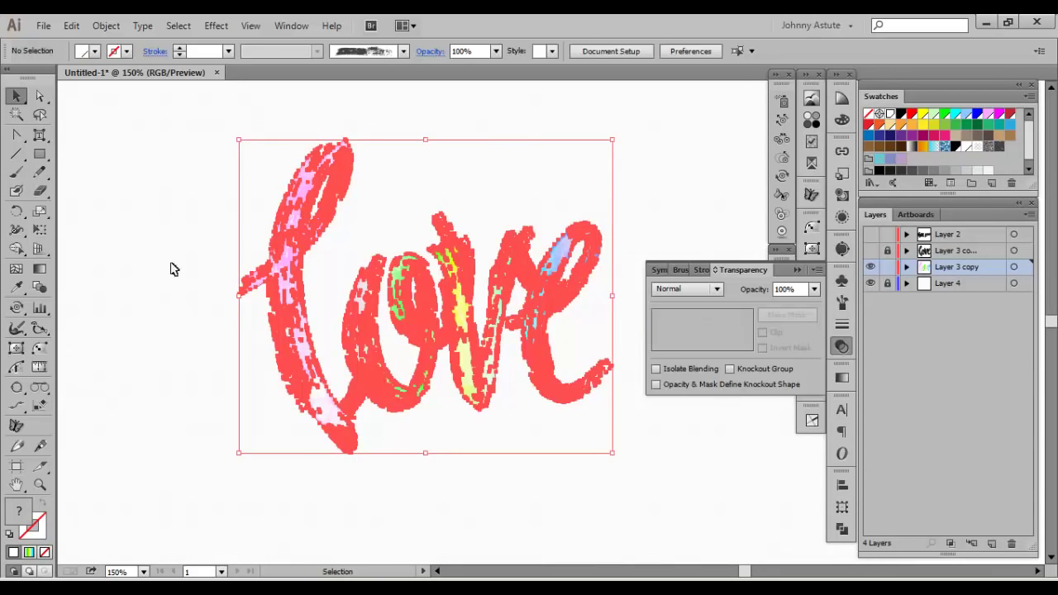
pyautogui.click(306, 302)
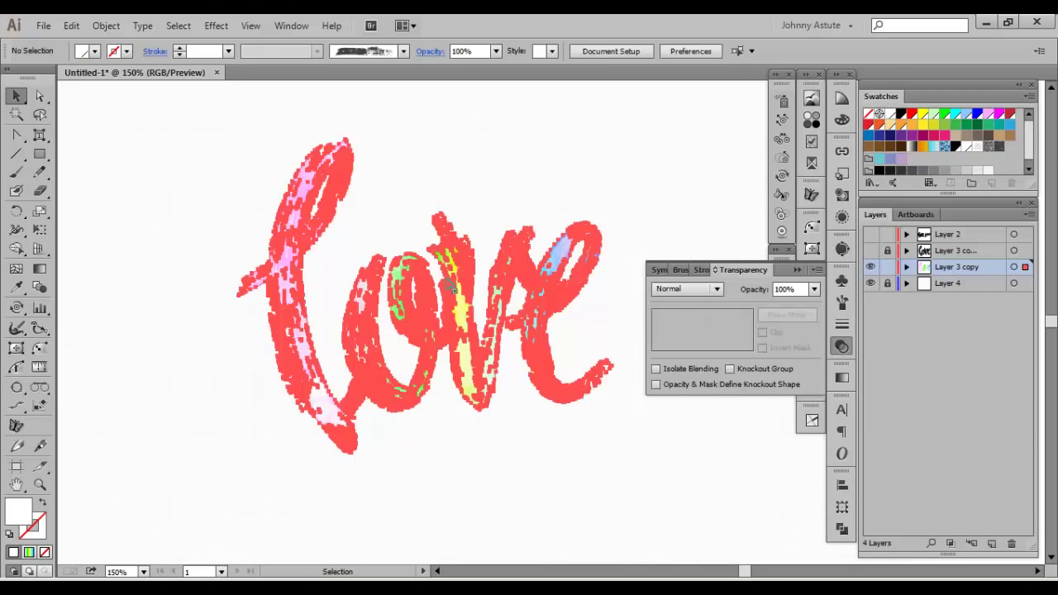
pyautogui.click(706, 294)
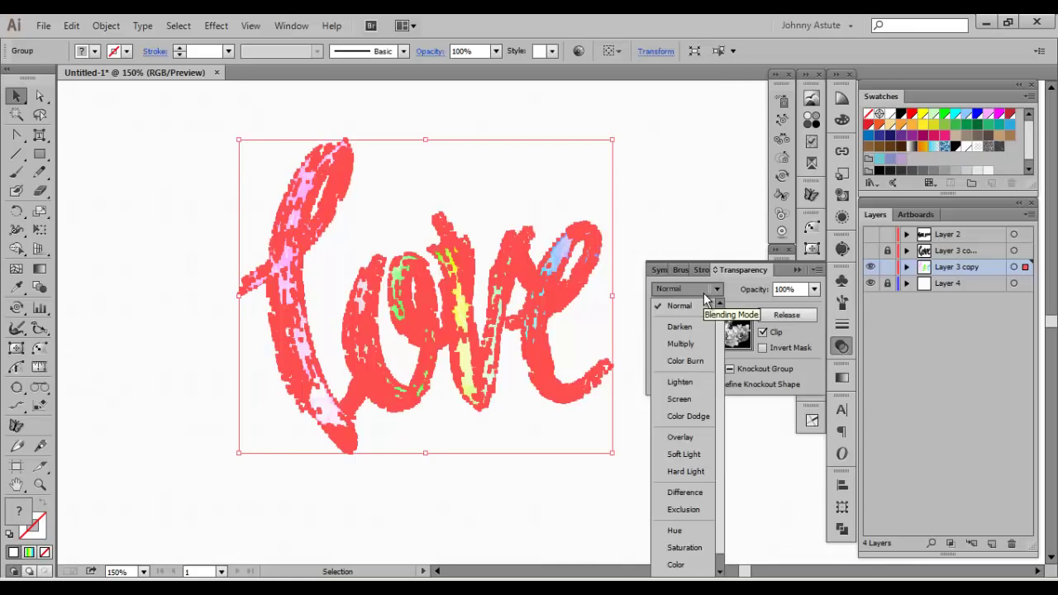
pyautogui.click(681, 344)
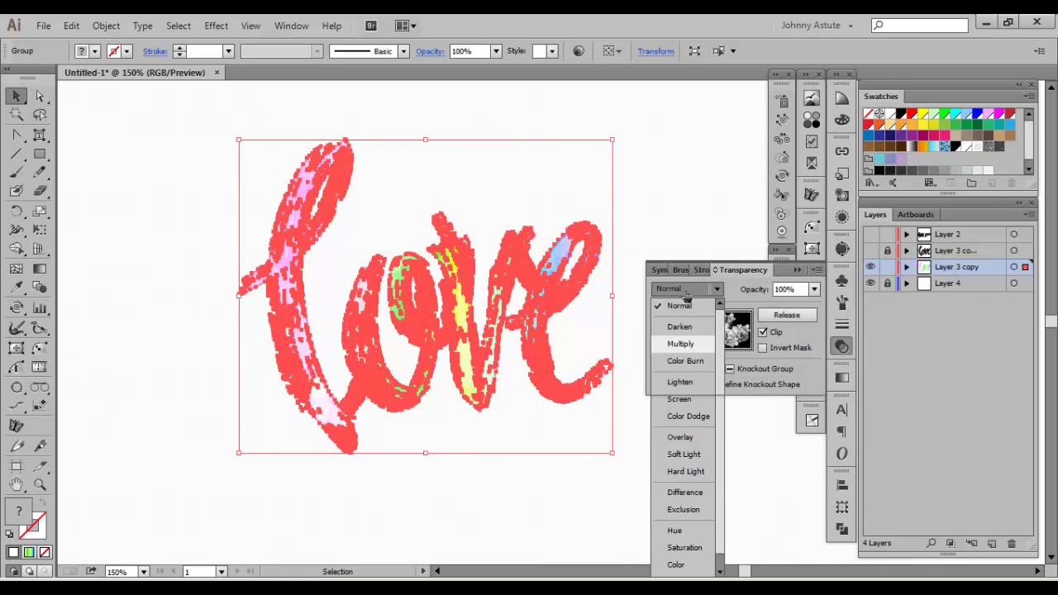
pyautogui.click(691, 176)
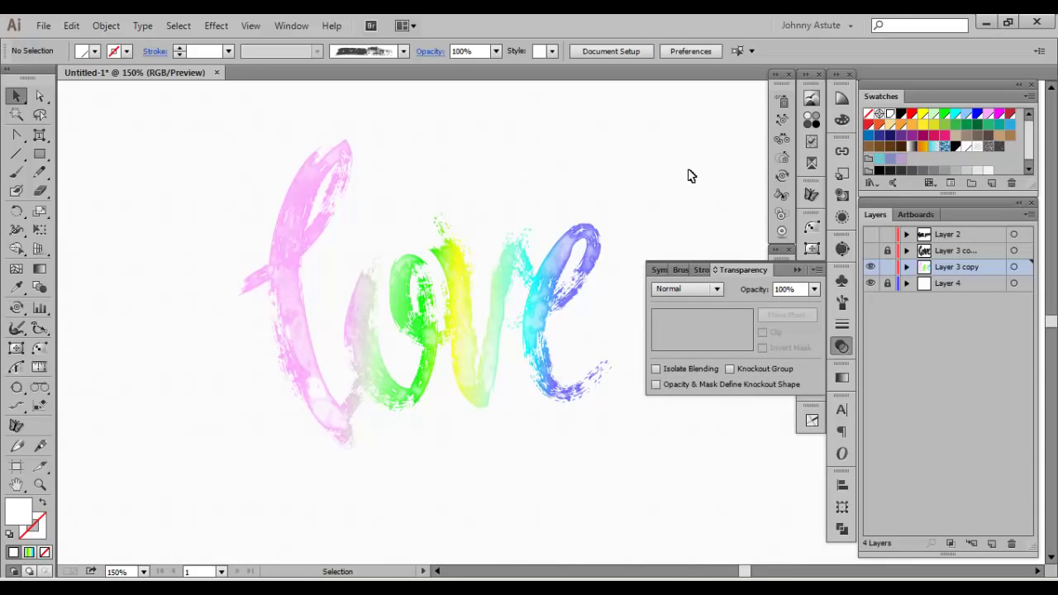
# Examine up close how the multiplied lettering blends with the canvas texture, starting at the "l", and check the whole word.
pyautogui.hotkey('ctrl', '=')
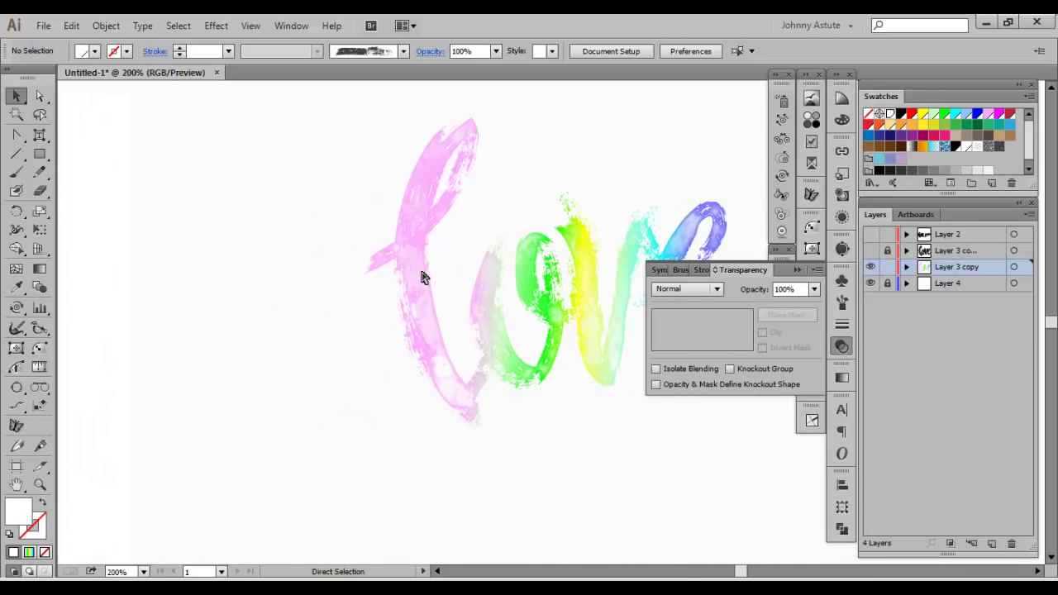
pyautogui.hotkey('ctrl', '=')
pyautogui.moveTo(447, 243); pyautogui.dragTo(479, 393)
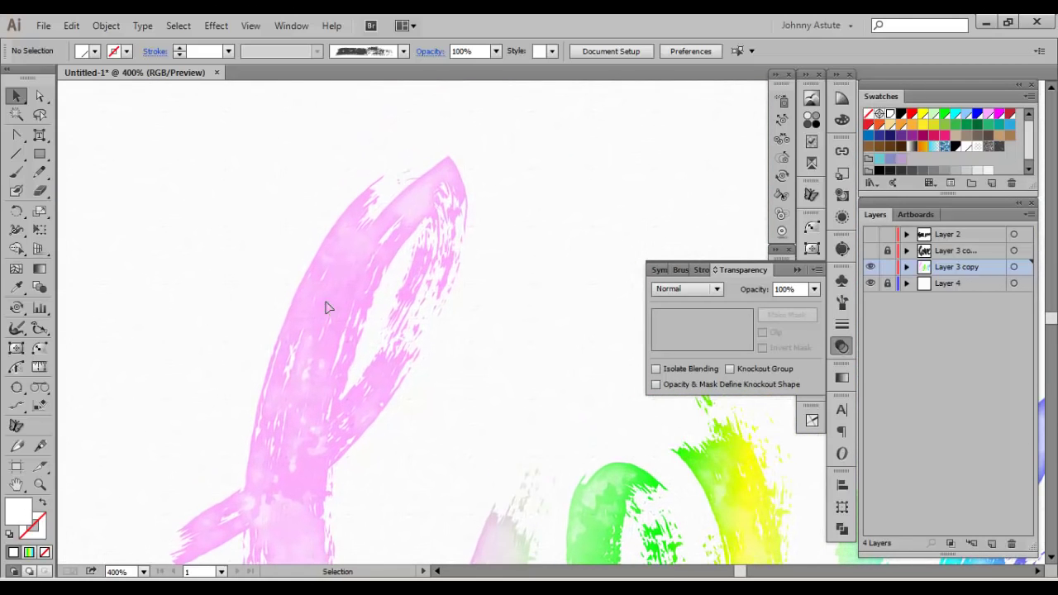
pyautogui.click(325, 308)
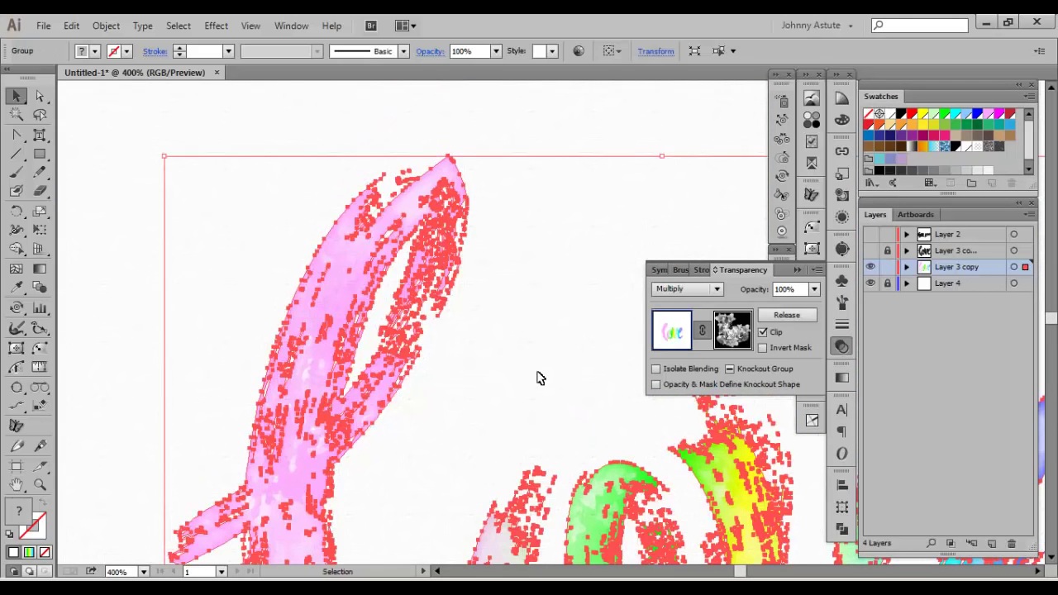
pyautogui.click(537, 378)
pyautogui.scroll(-5, 480, 314)
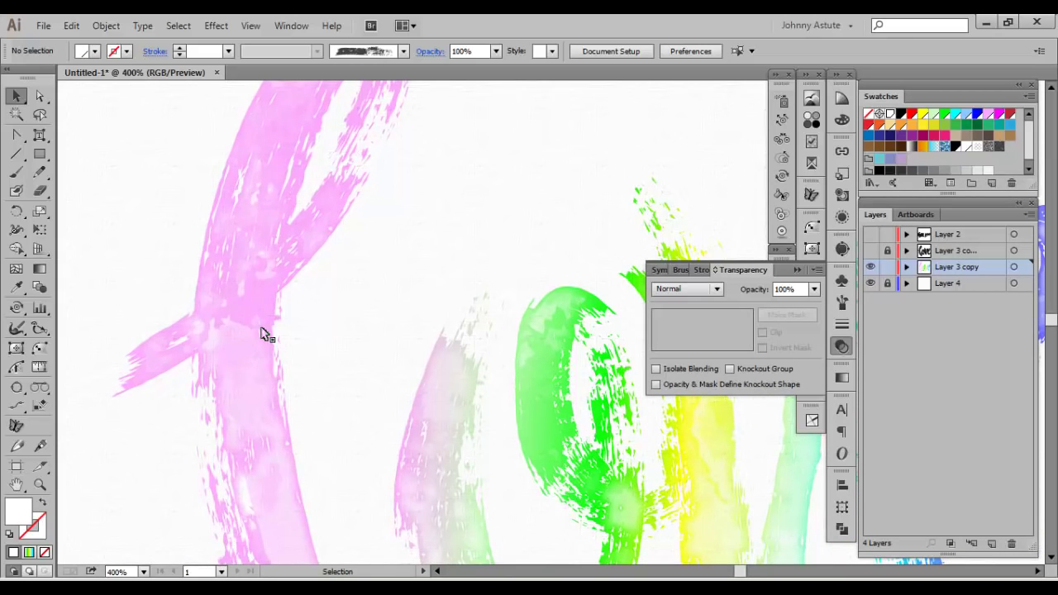
pyautogui.hotkey('ctrl', 'a')
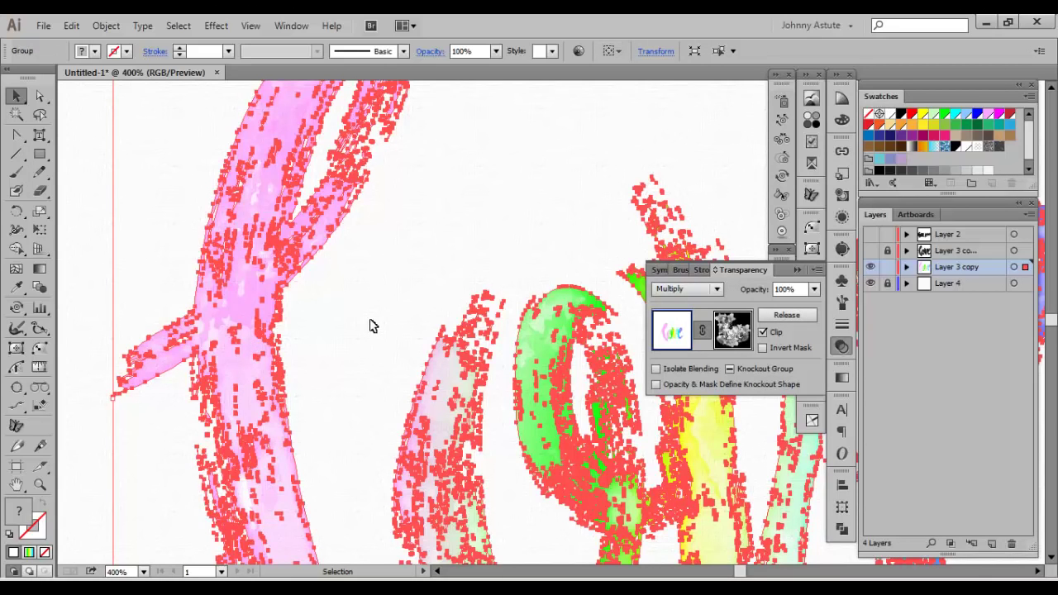
pyautogui.press('a')
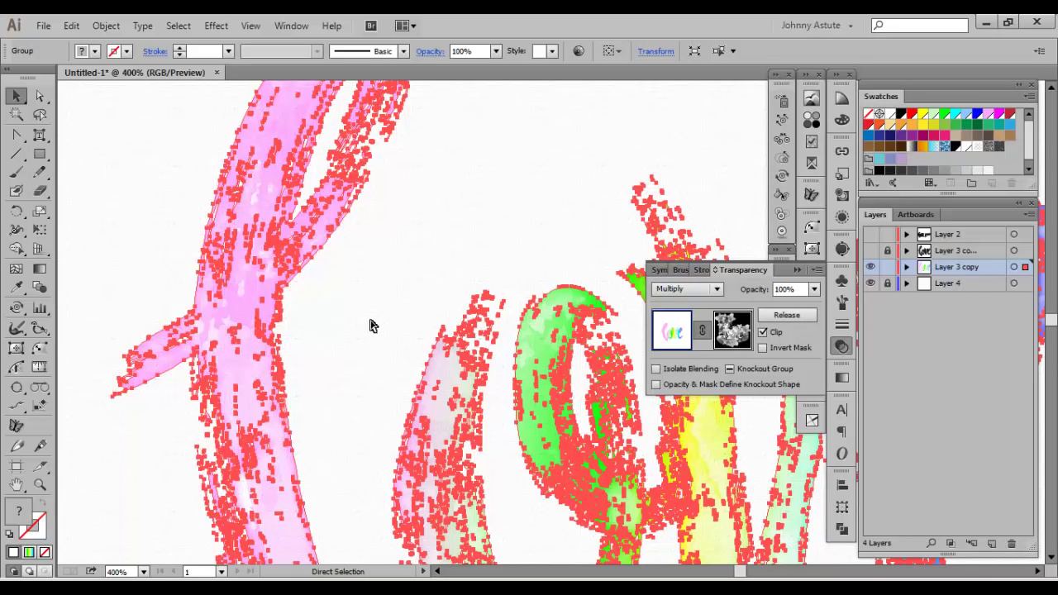
pyautogui.keyDown('ctrl'); pyautogui.keyDown('alt'); pyautogui.click(508, 232); pyautogui.keyUp('alt'); pyautogui.keyUp('ctrl')
pyautogui.hotkey('ctrl', 'shift', 'a')
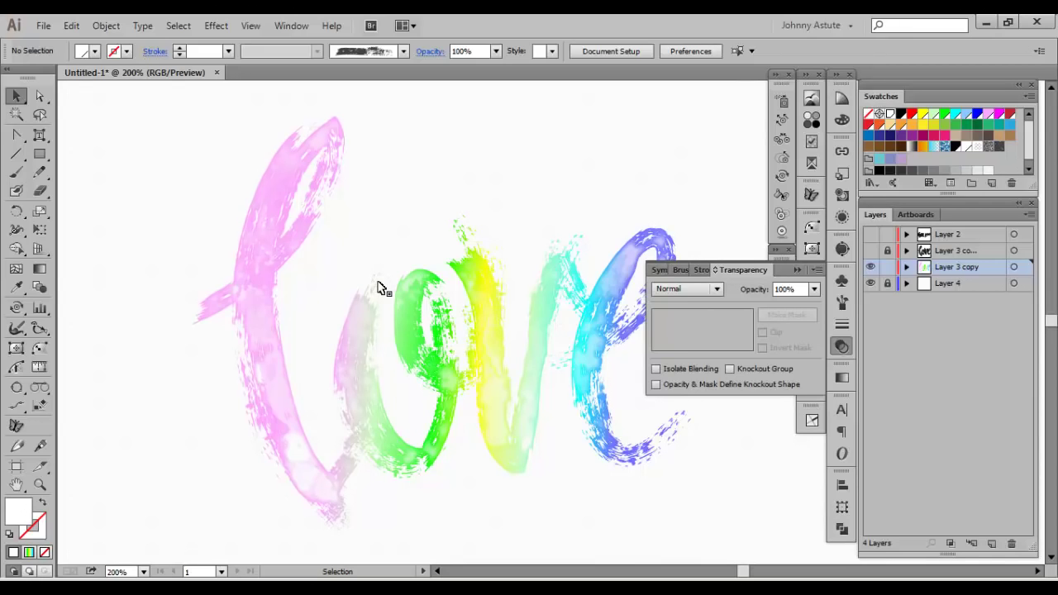
pyautogui.hotkey('ctrl', '-')
pyautogui.moveTo(378, 286); pyautogui.dragTo(393, 248)
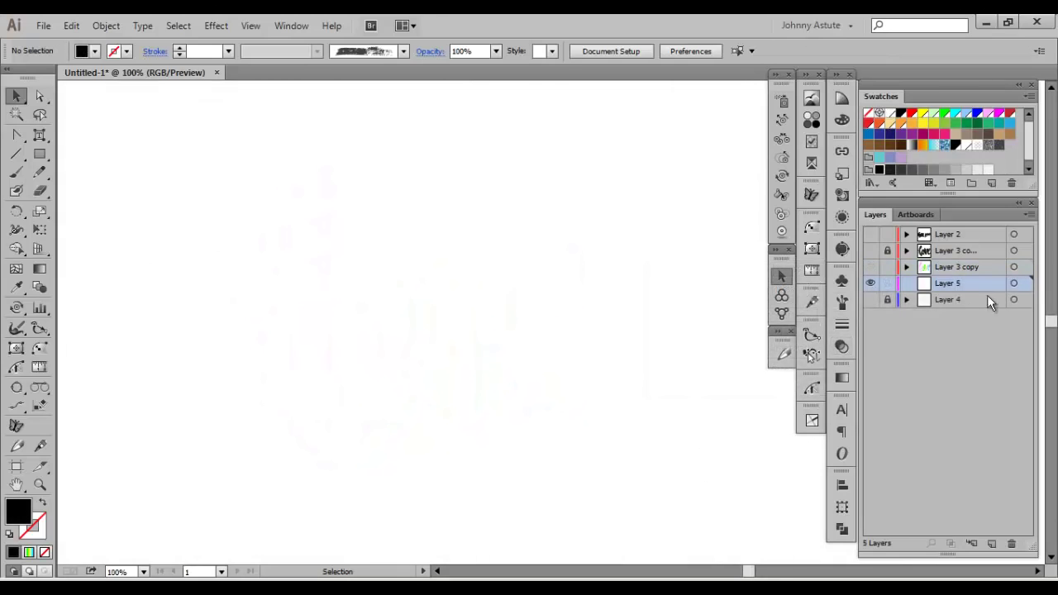
# Paste the black "LOVE" text in the Againts font onto Layer 5, center it on the artboard and enlarge it to 251.85 pt.
pyautogui.hotkey('ctrl', 'v')
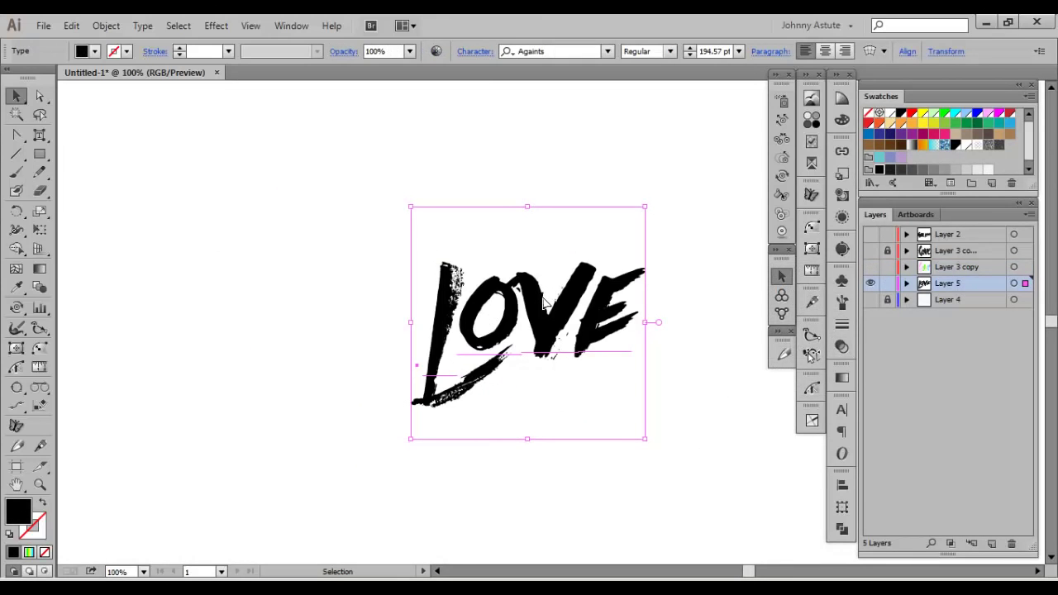
pyautogui.moveTo(539, 306); pyautogui.dragTo(505, 295)
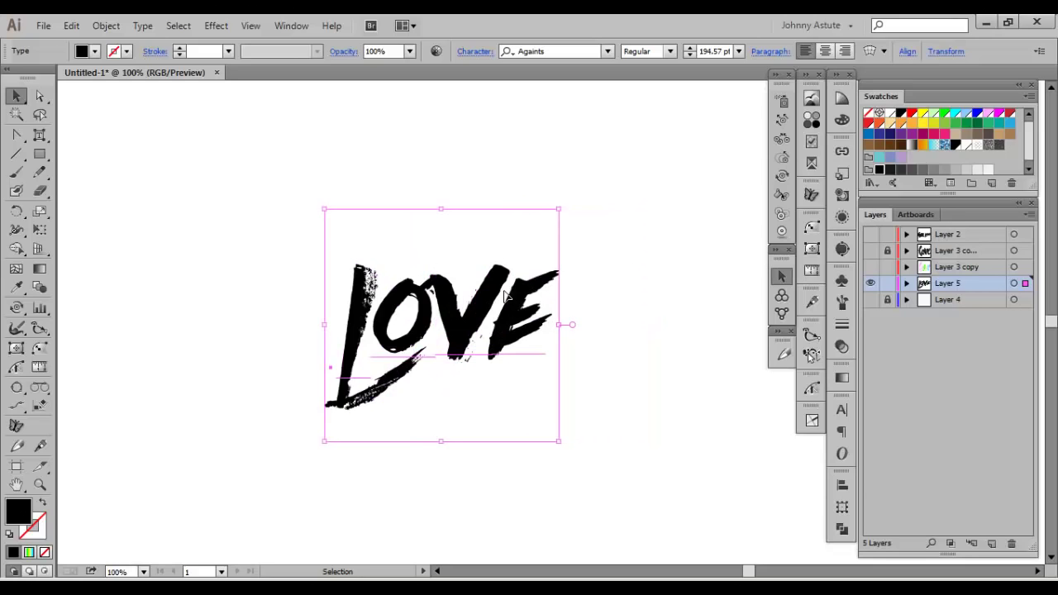
pyautogui.moveTo(557, 214); pyautogui.dragTo(593, 176)
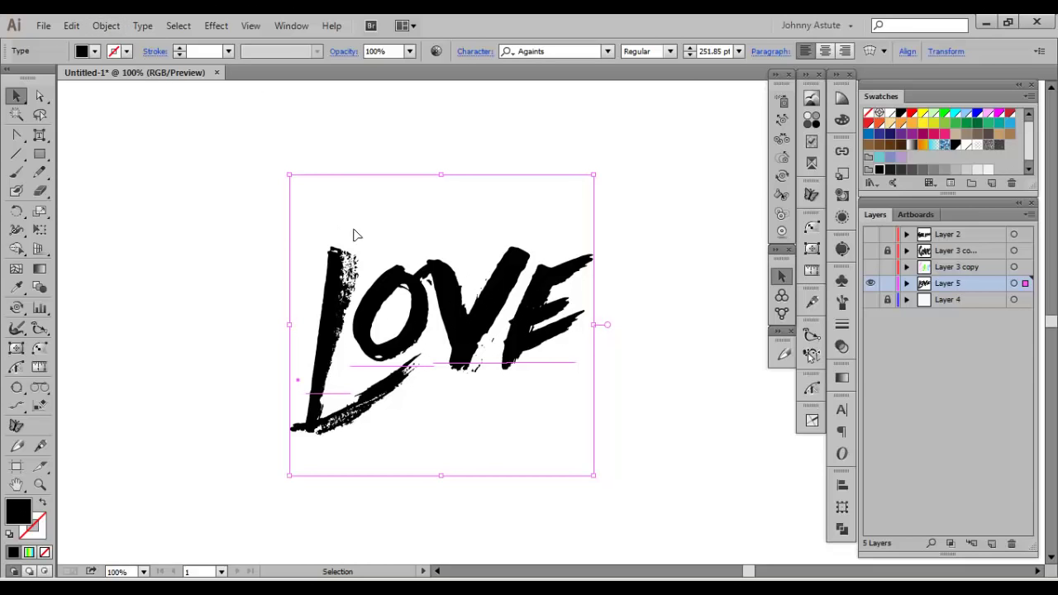
# Expand the "LOVE" text into shapes with Object and Fill included, and deselect it.
pyautogui.click(105, 25)
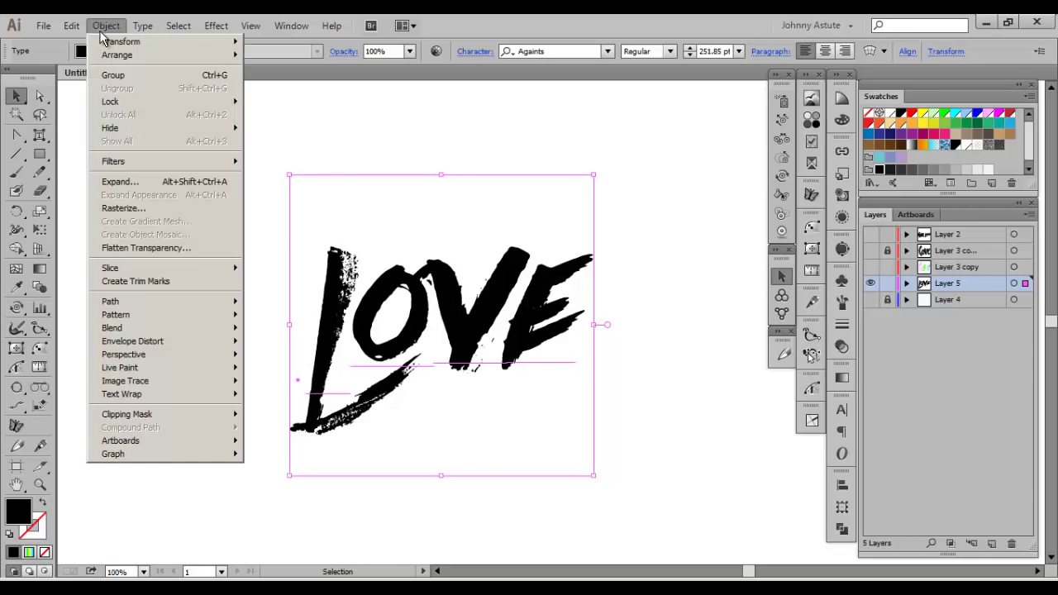
pyautogui.click(149, 184)
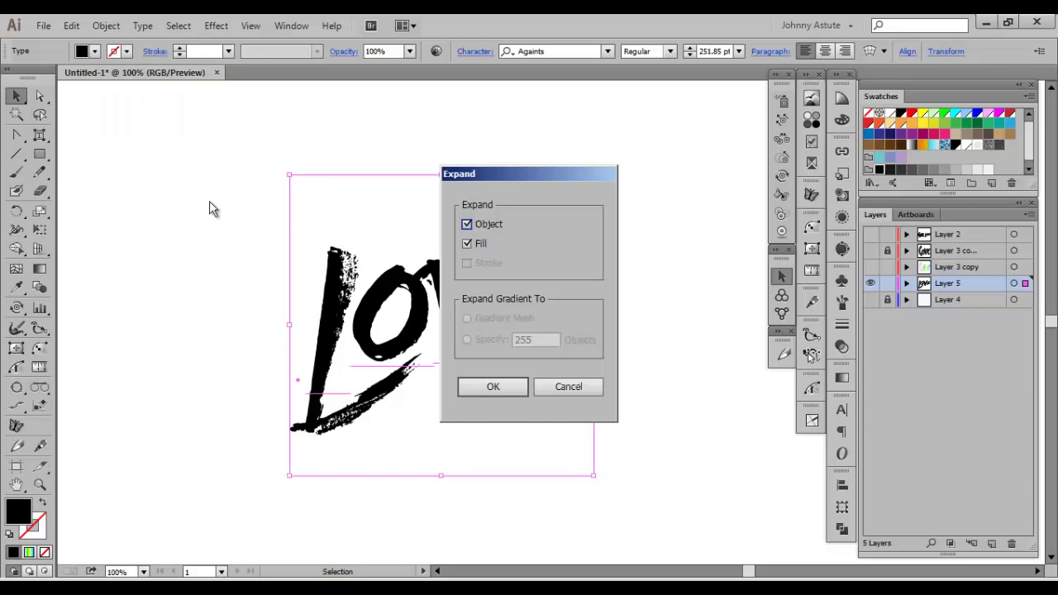
pyautogui.click(488, 389)
pyautogui.click(263, 227)
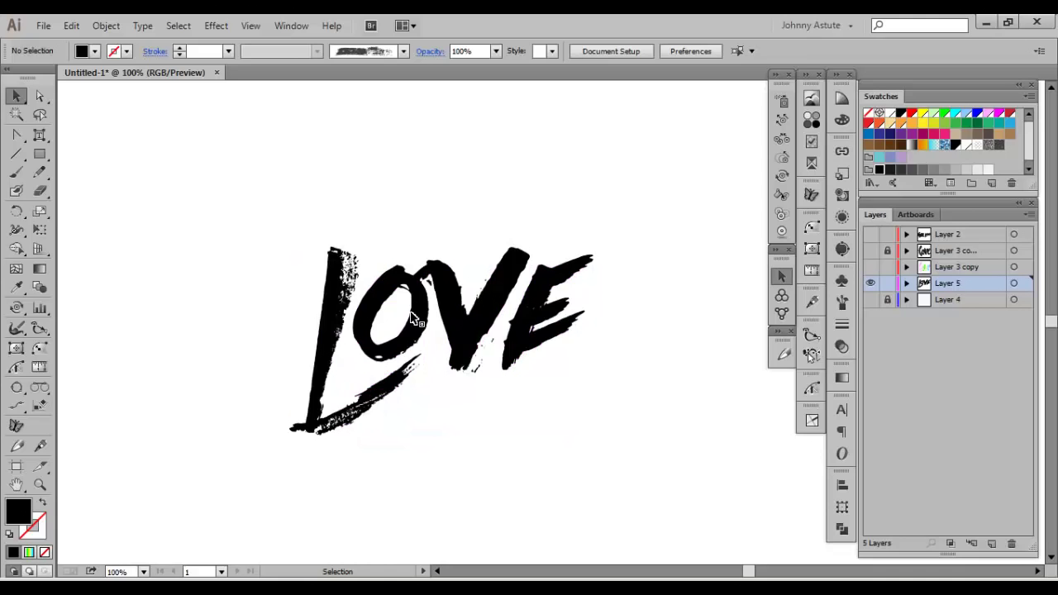
# Lock and hide the "LOVE" lettering on Layer 5 and add a new empty layer beneath it.
pyautogui.click(422, 310)
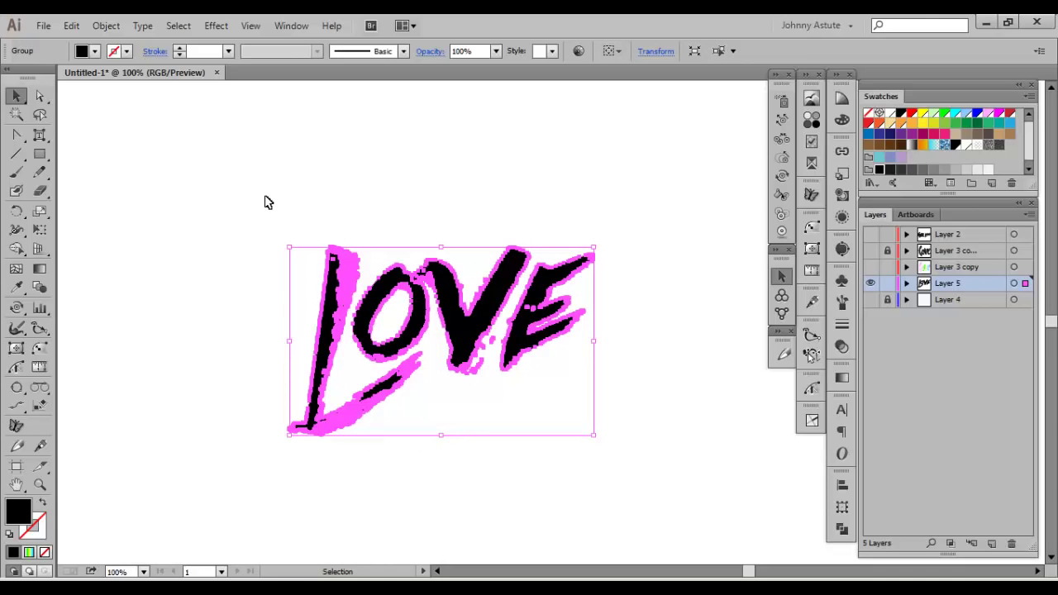
pyautogui.click(675, 232)
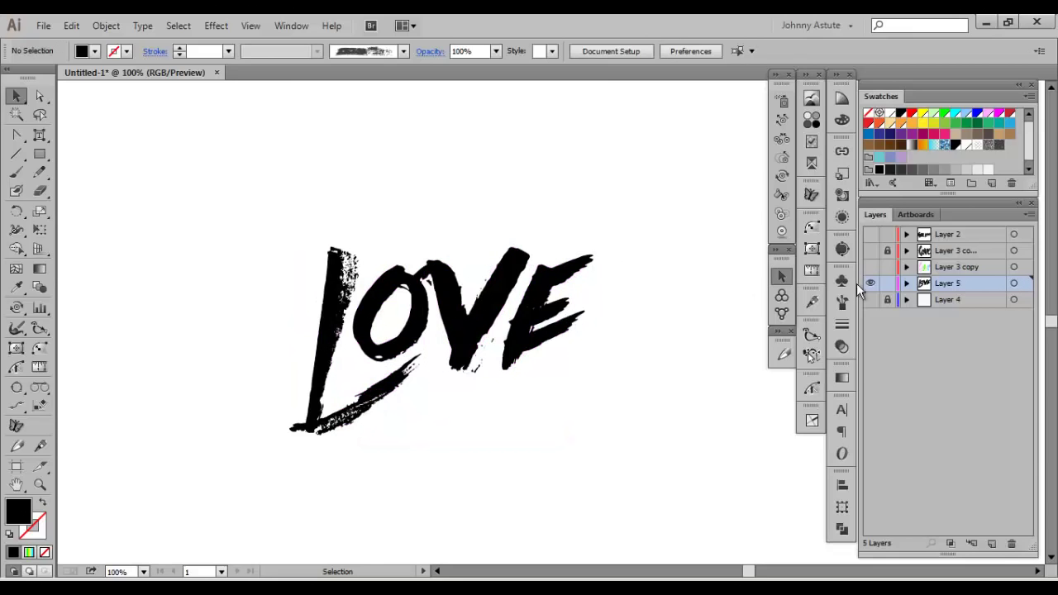
pyautogui.click(888, 283)
pyautogui.click(993, 544)
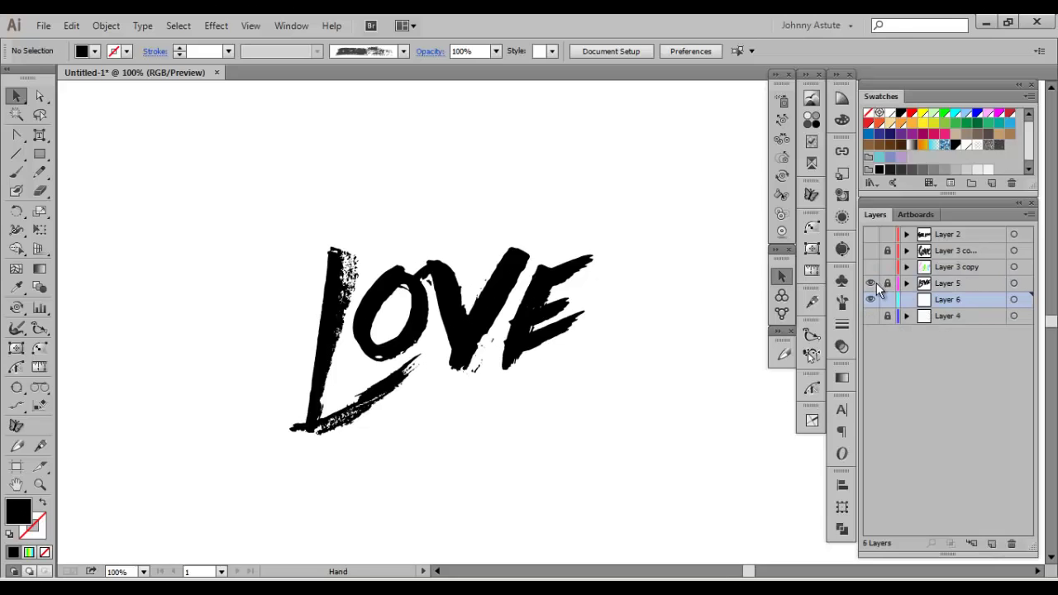
pyautogui.click(871, 283)
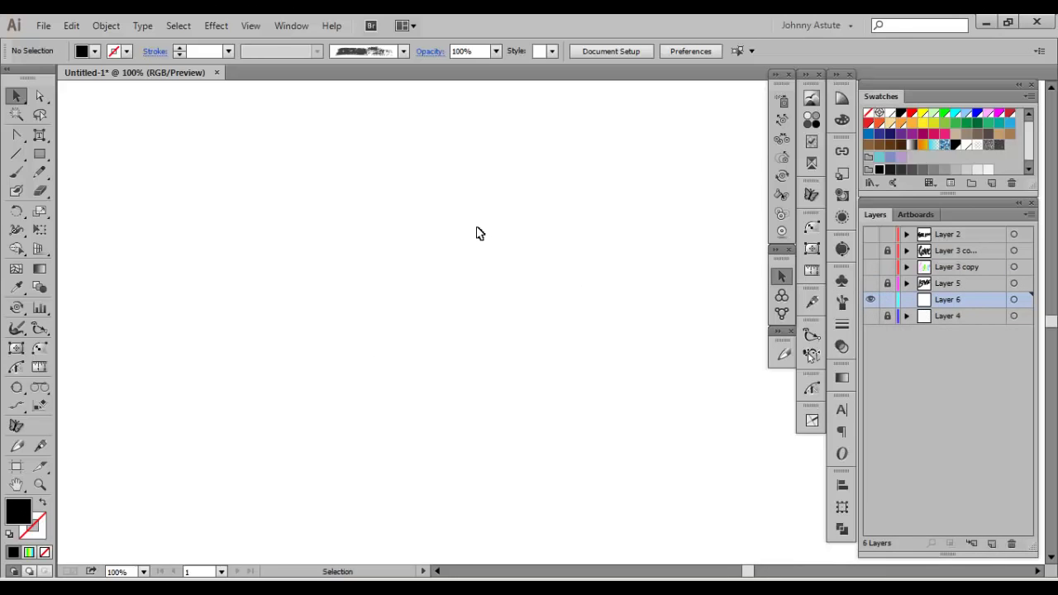
# Draw a rectangle about 8.9 by 5.5 in over the middle of the artboard on Layer 6 and fill it white.
pyautogui.click(39, 154)
pyautogui.moveTo(223, 188); pyautogui.dragTo(721, 497)
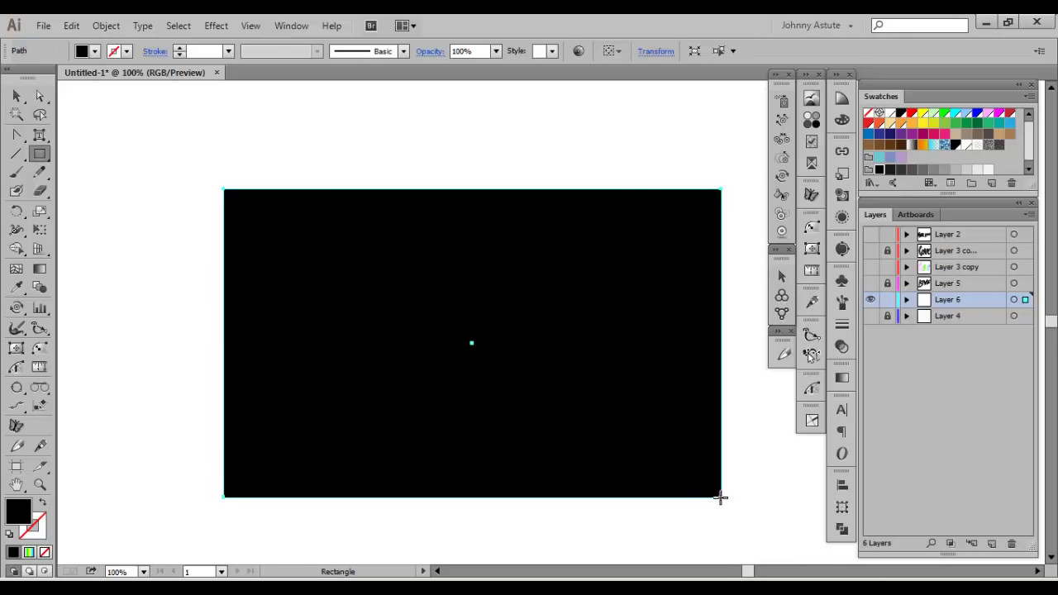
pyautogui.click(889, 113)
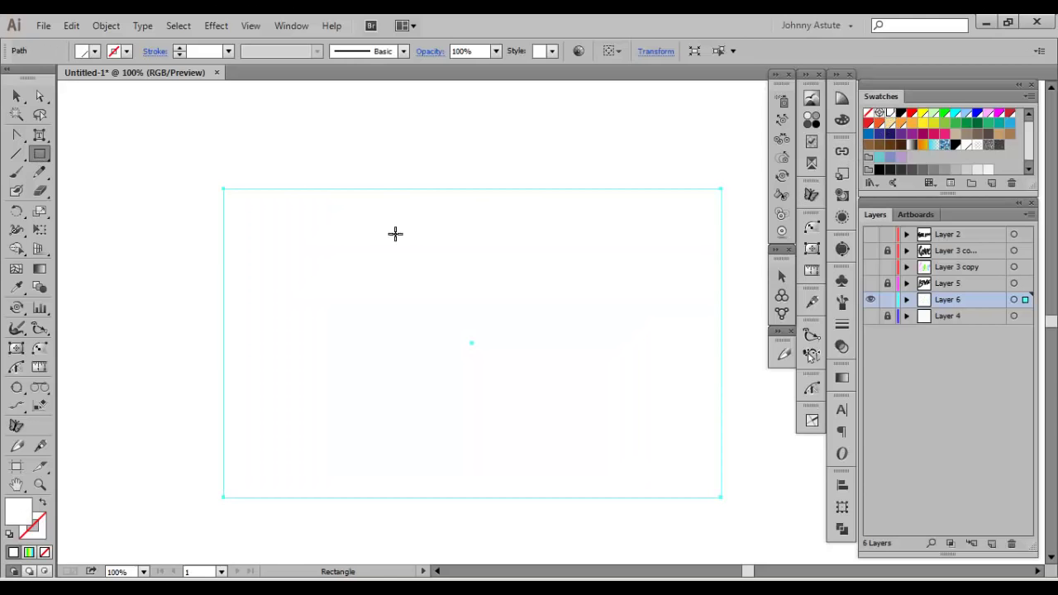
# Divide the white rectangle into a gradient mesh of six columns and four rows with the Mesh tool.
pyautogui.click(15, 271)
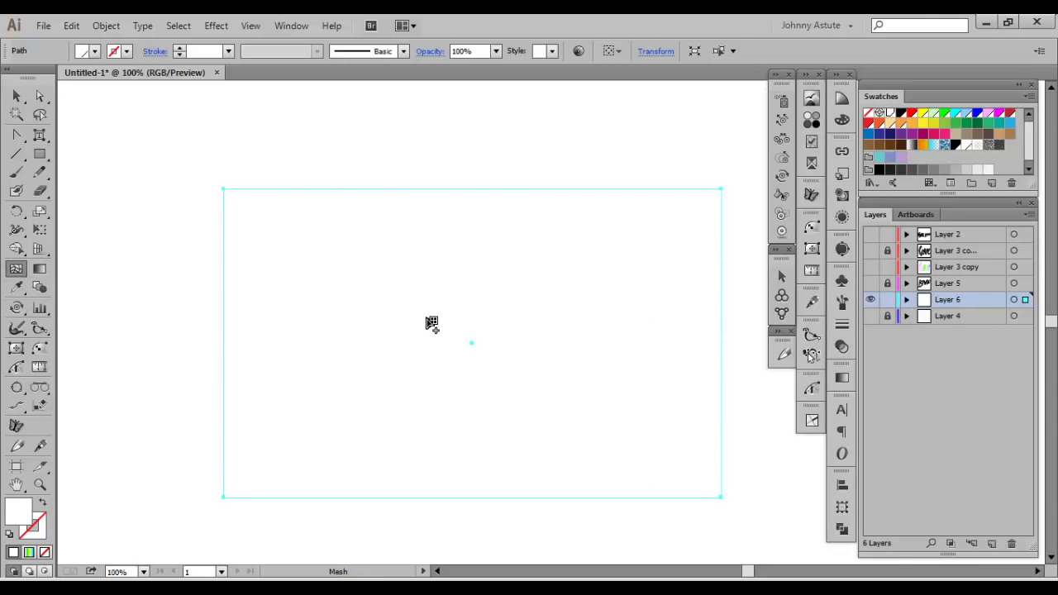
pyautogui.click(473, 344)
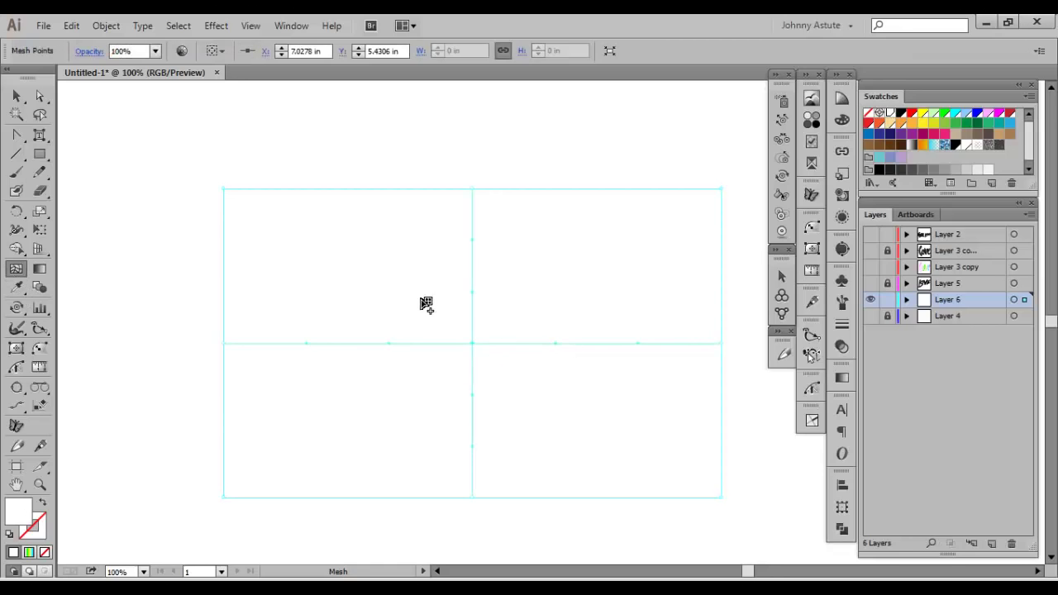
pyautogui.click(307, 189)
pyautogui.click(400, 189)
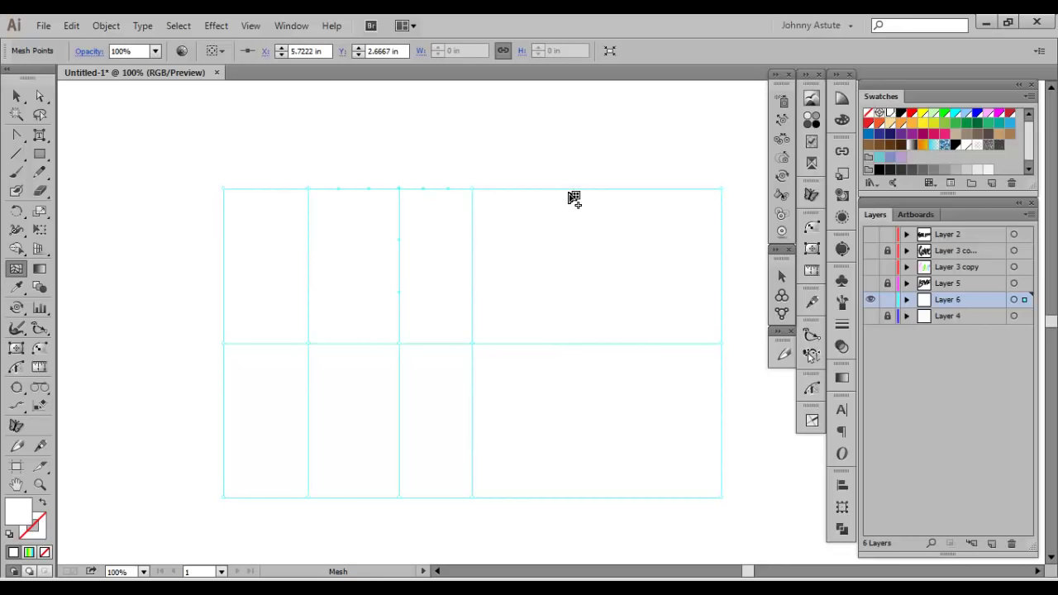
pyautogui.click(541, 189)
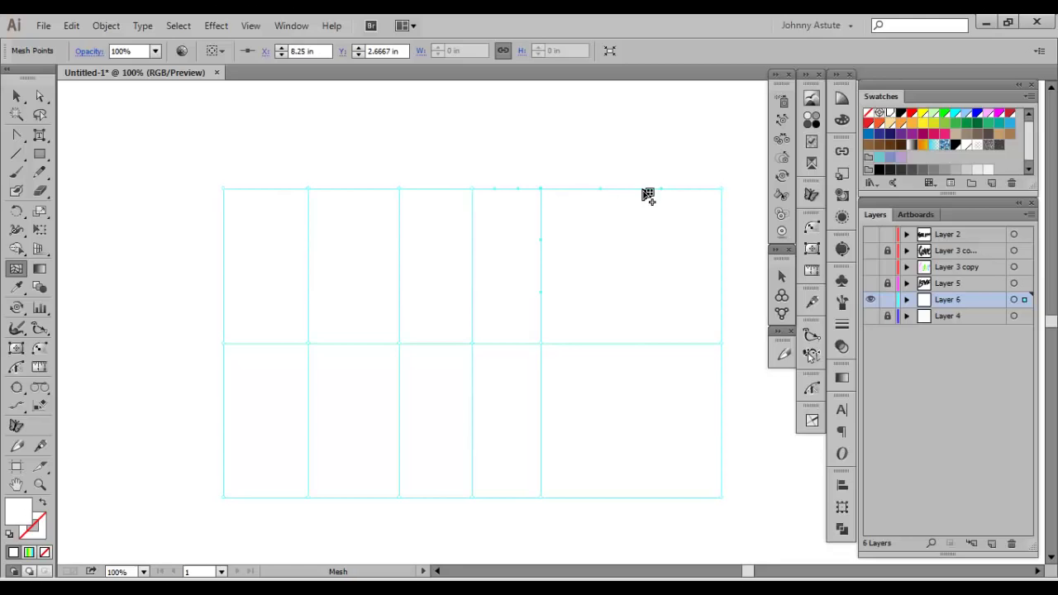
pyautogui.click(642, 189)
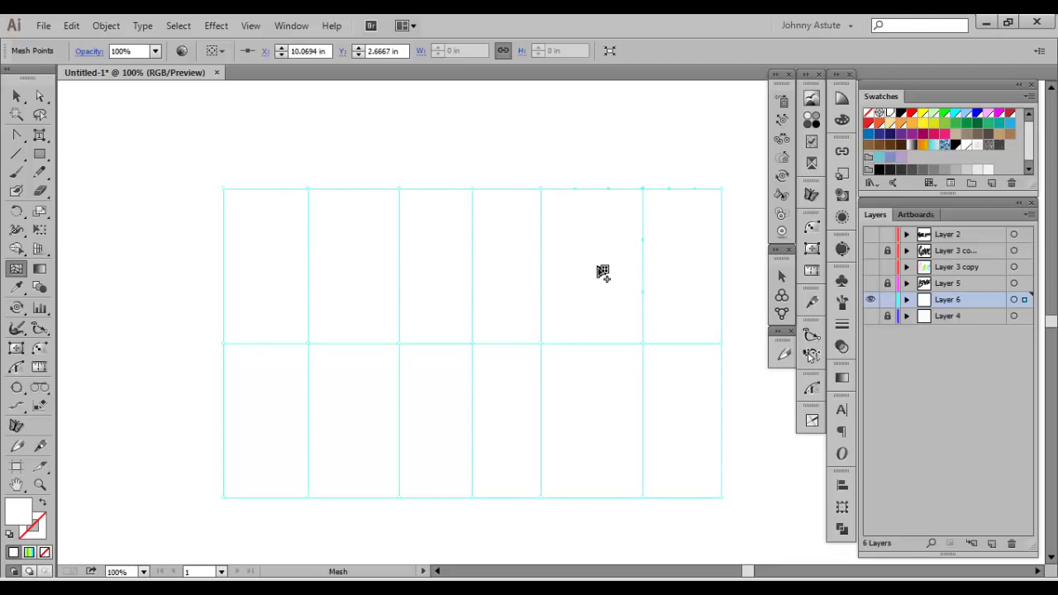
pyautogui.click(224, 261)
pyautogui.click(223, 420)
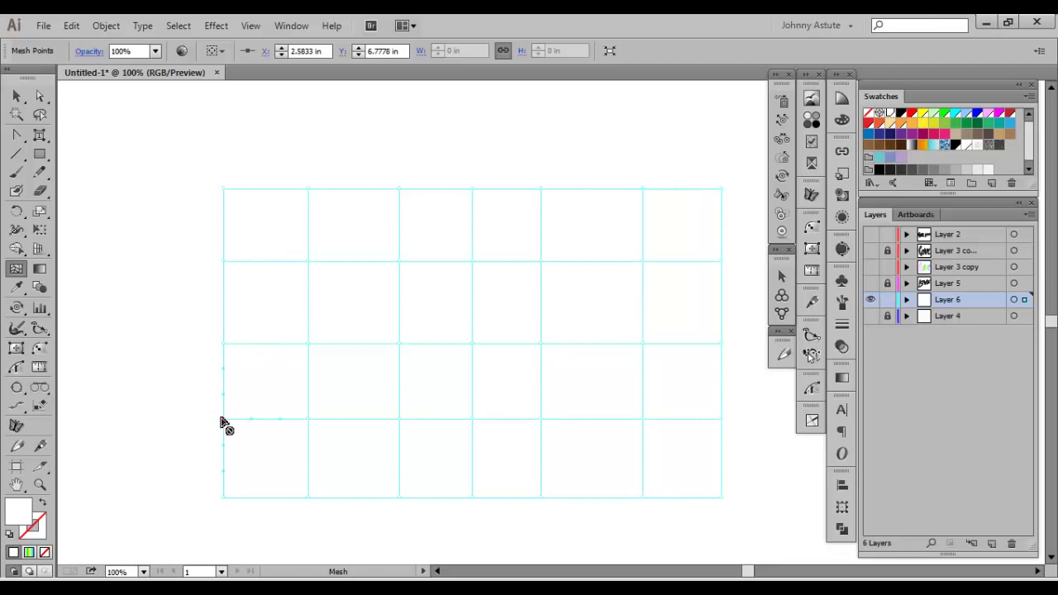
# Color four interior mesh points cyan, rising from the lower-left area of the rectangle to the upper middle.
pyautogui.press('a')
pyautogui.click(163, 329)
pyautogui.click(307, 419)
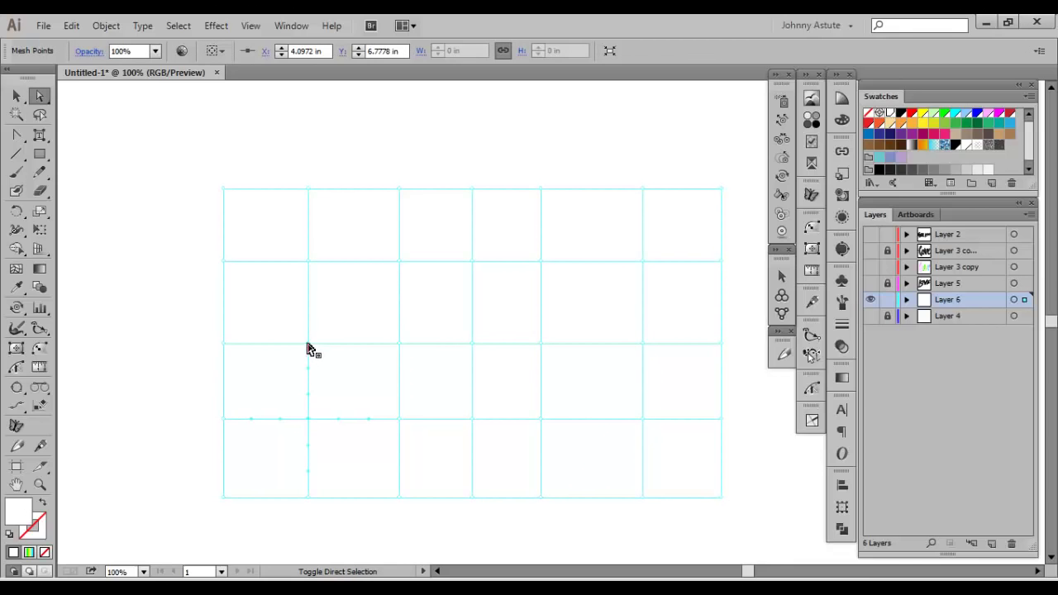
pyautogui.keyDown('shift'); pyautogui.click(398, 342); pyautogui.keyUp('shift')
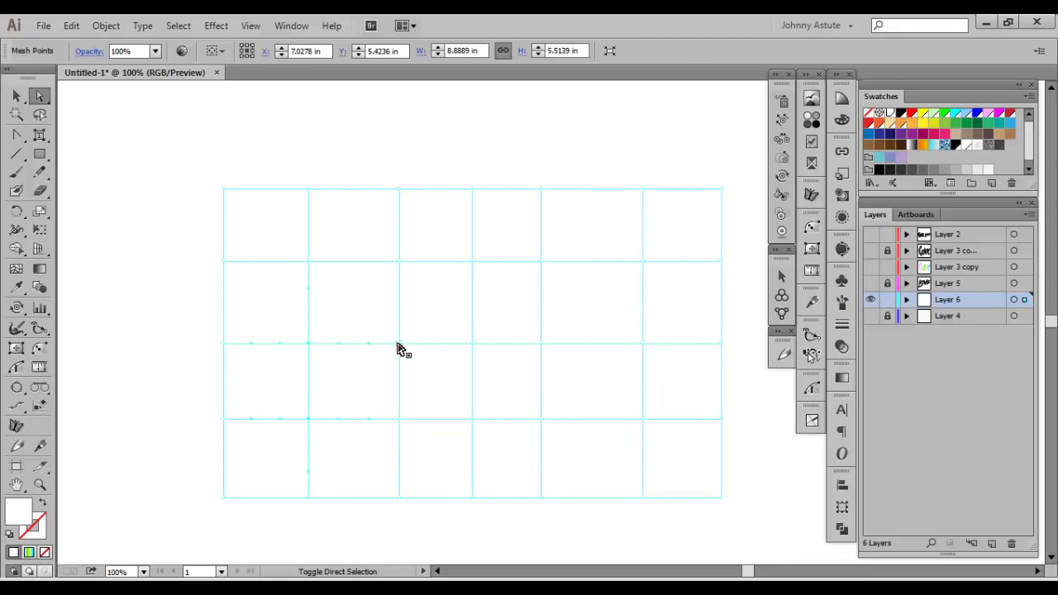
pyautogui.keyDown('shift'); pyautogui.click(474, 263); pyautogui.keyUp('shift')
pyautogui.click(957, 113)
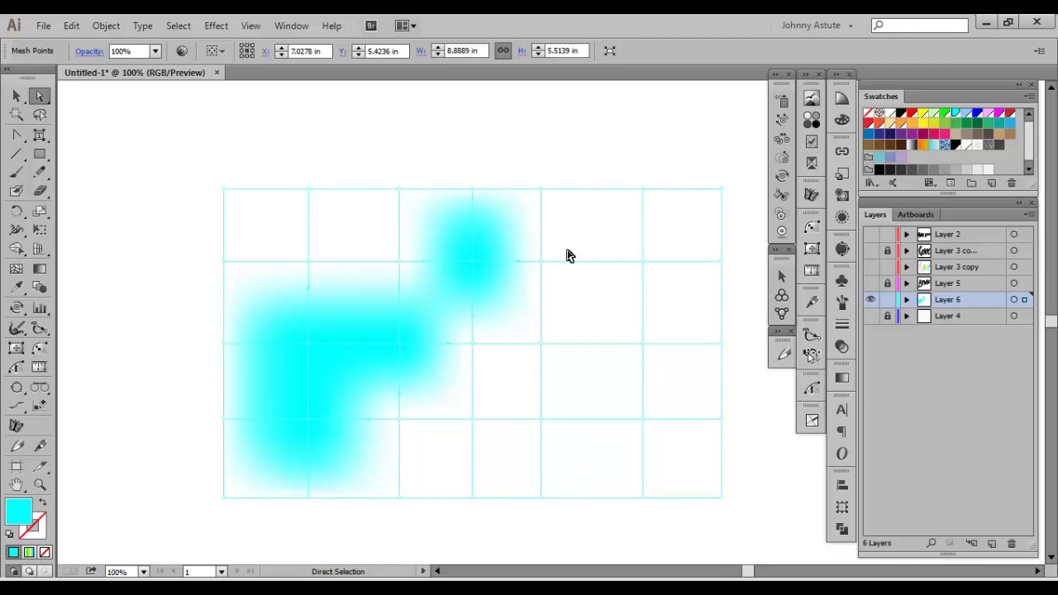
# Color the mesh's center point and its right-hand neighbor light blue.
pyautogui.click(473, 343)
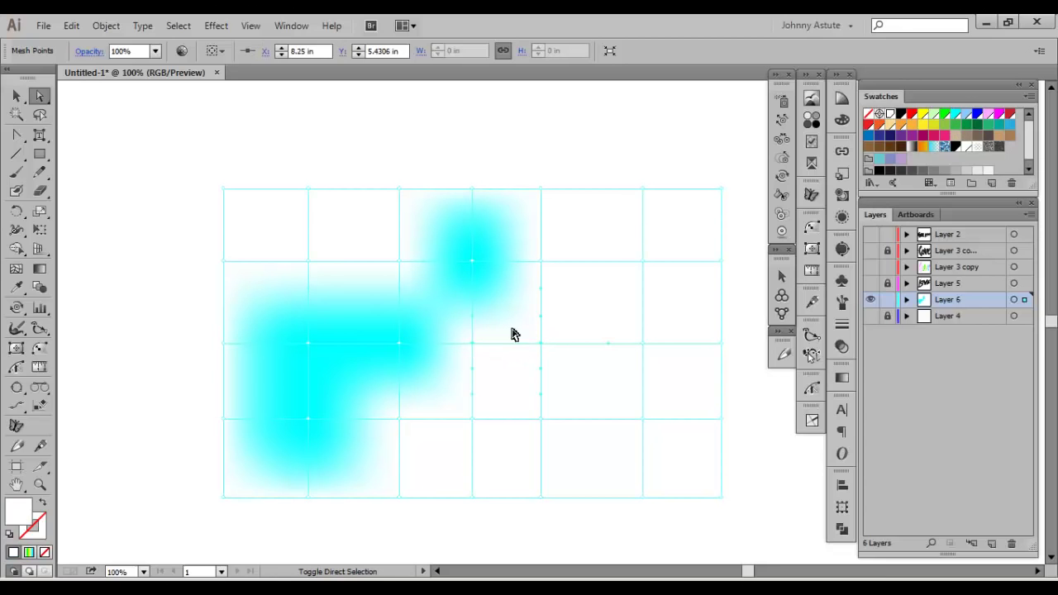
pyautogui.hotkey('ctrl', 'a')
pyautogui.click(965, 121)
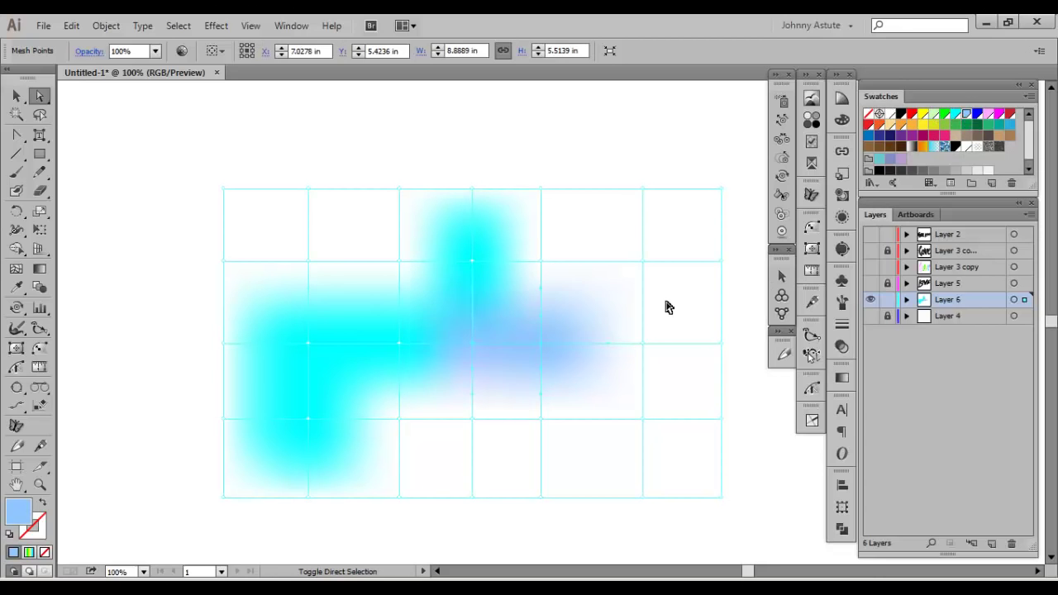
# Color the upper-right mesh points light green and the upper three points on the right edge bright green.
pyautogui.click(541, 206)
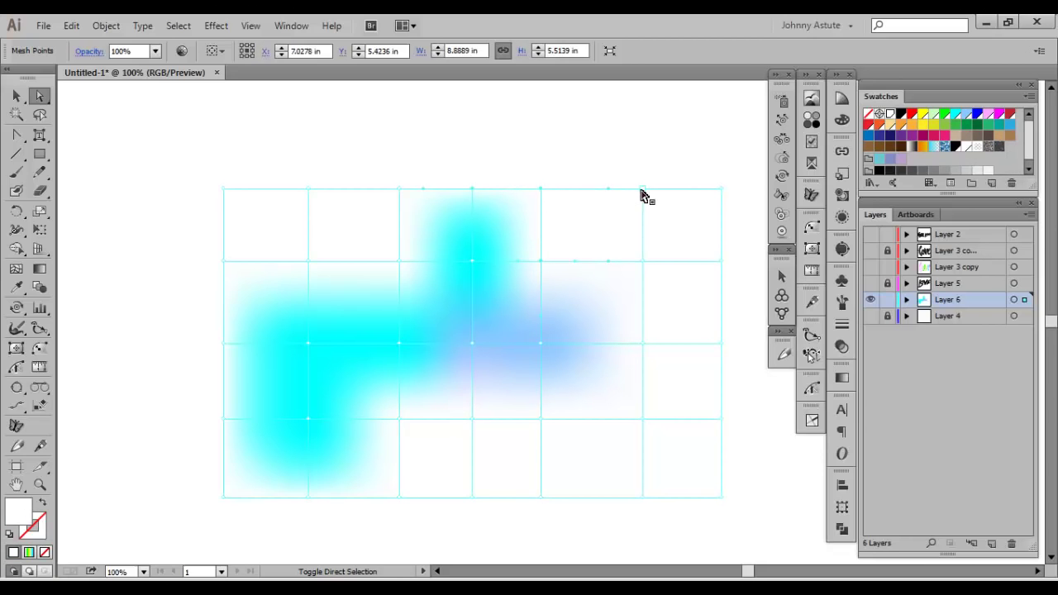
pyautogui.click(934, 113)
pyautogui.moveTo(745, 159); pyautogui.dragTo(699, 395)
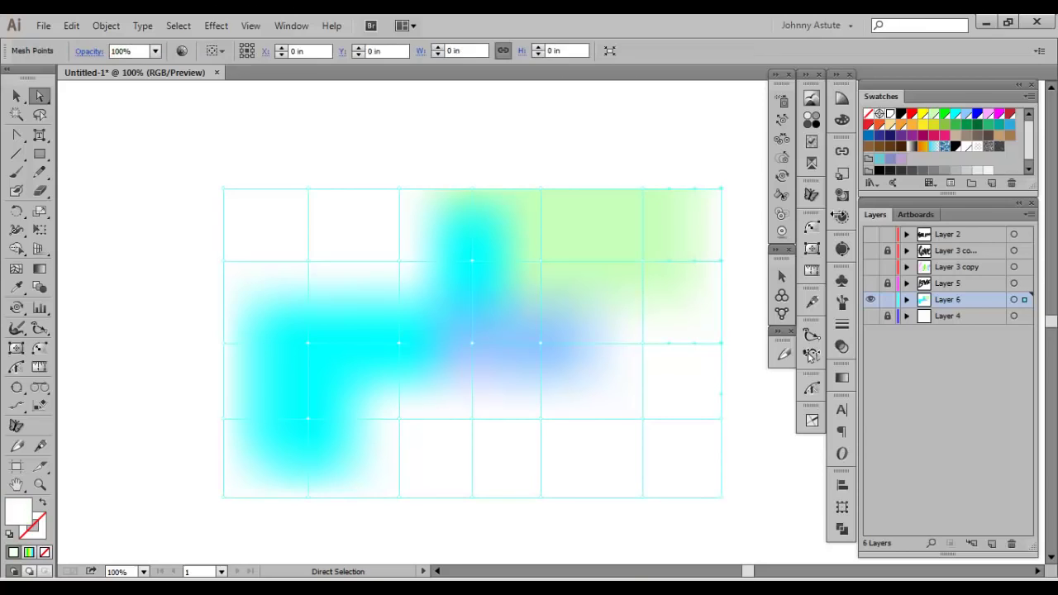
pyautogui.click(946, 115)
pyautogui.click(584, 129)
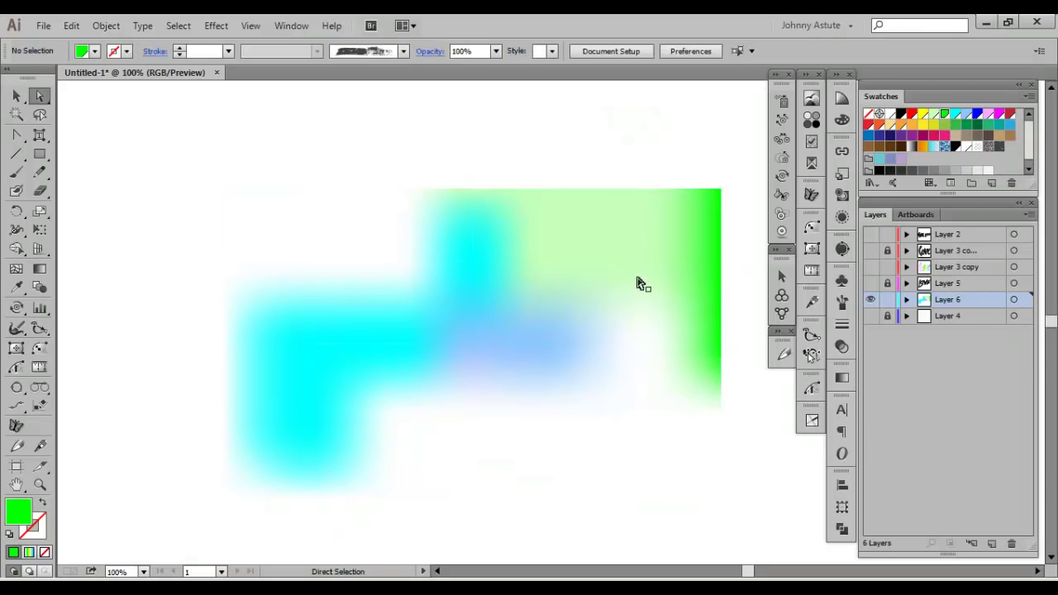
# Color three interior mesh points in the lower-right area of the rectangle light pink and deselect the mesh.
pyautogui.click(648, 336)
pyautogui.click(643, 342)
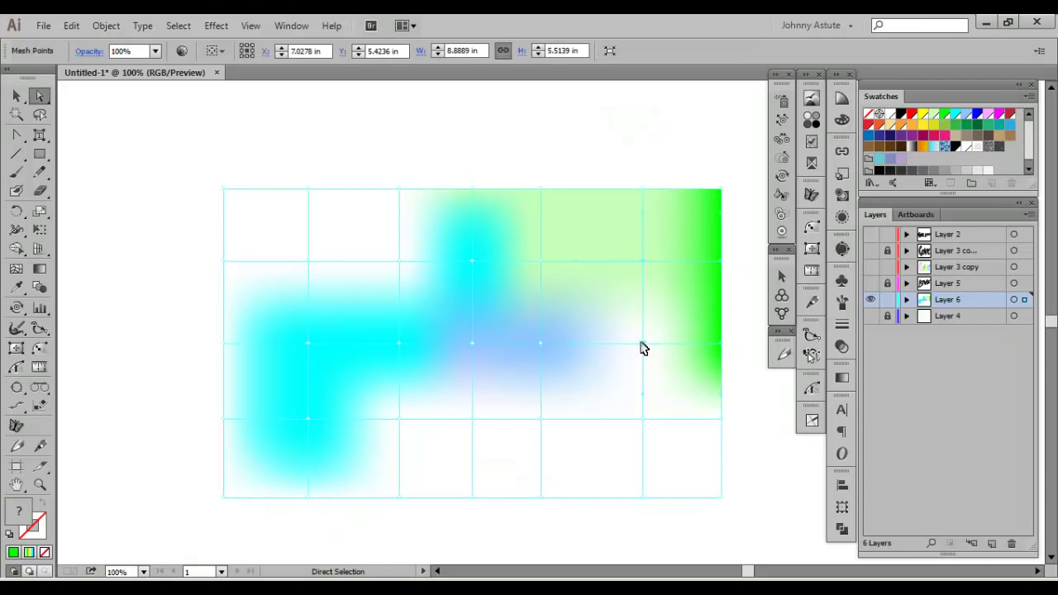
pyautogui.click(648, 427)
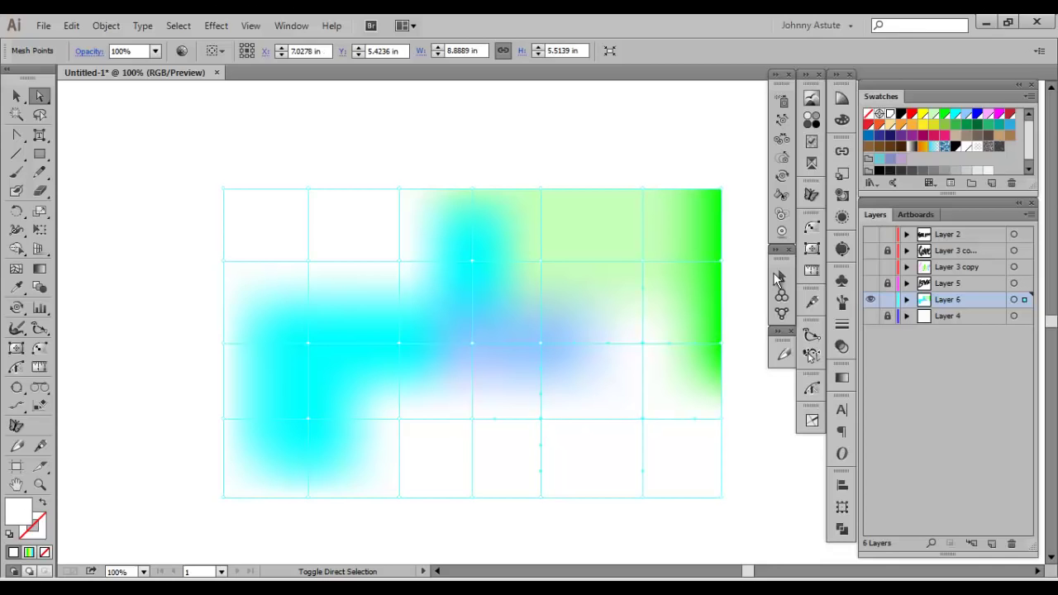
pyautogui.click(989, 116)
pyautogui.click(548, 139)
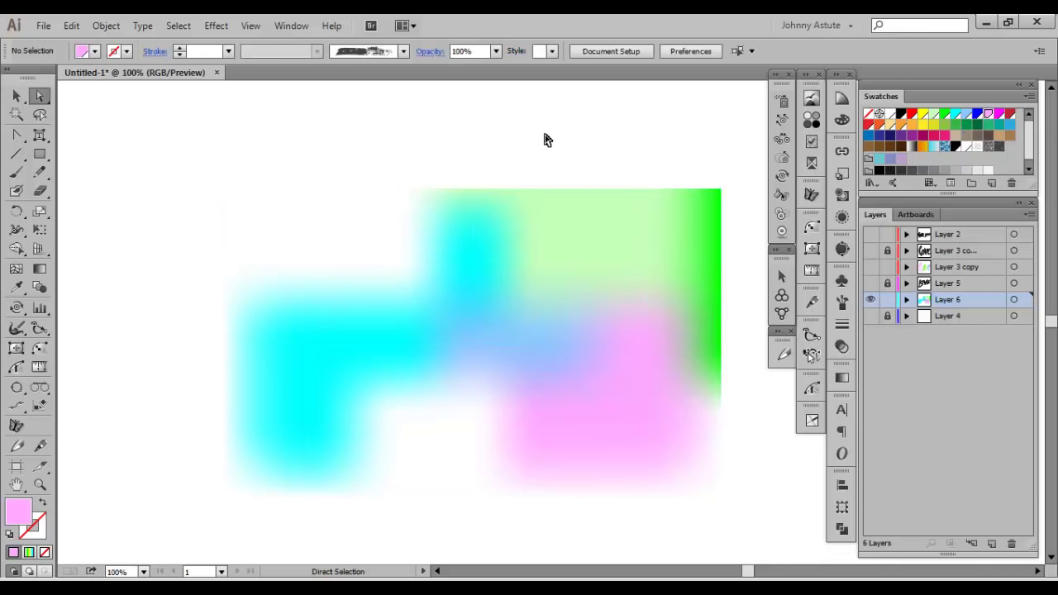
# Color the two upper points of the mesh's first interior column line light green and those of the second line yellow.
pyautogui.click(314, 265)
pyautogui.keyDown('shift'); pyautogui.click(310, 189); pyautogui.keyUp('shift')
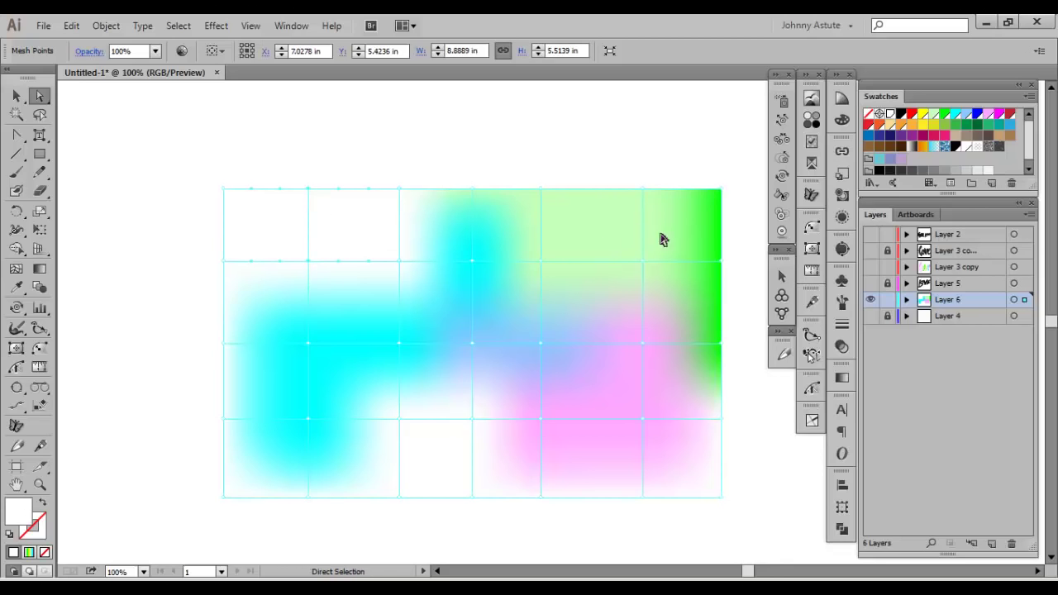
pyautogui.click(934, 114)
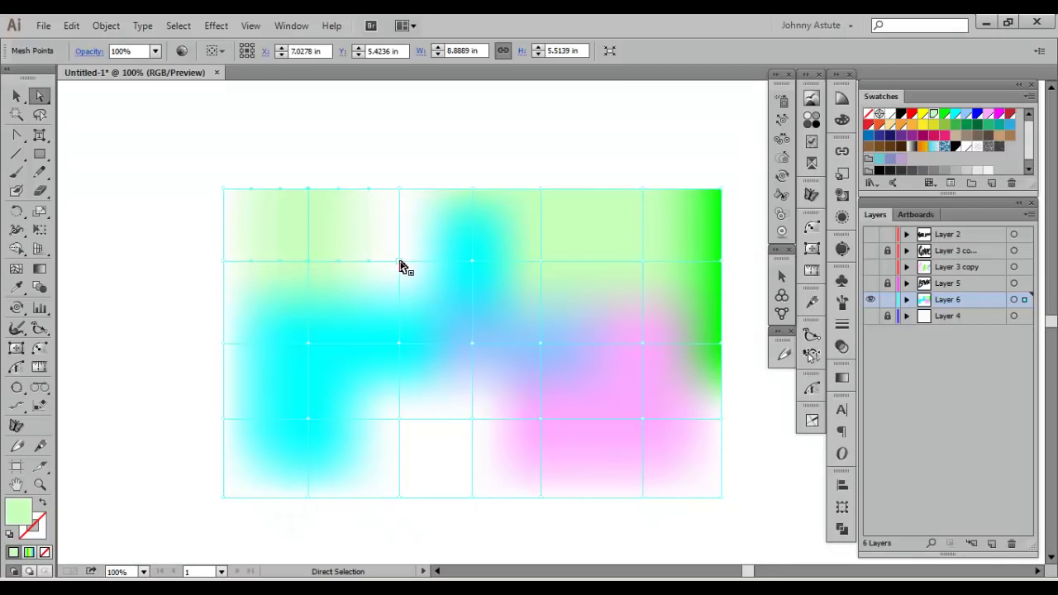
pyautogui.click(409, 188)
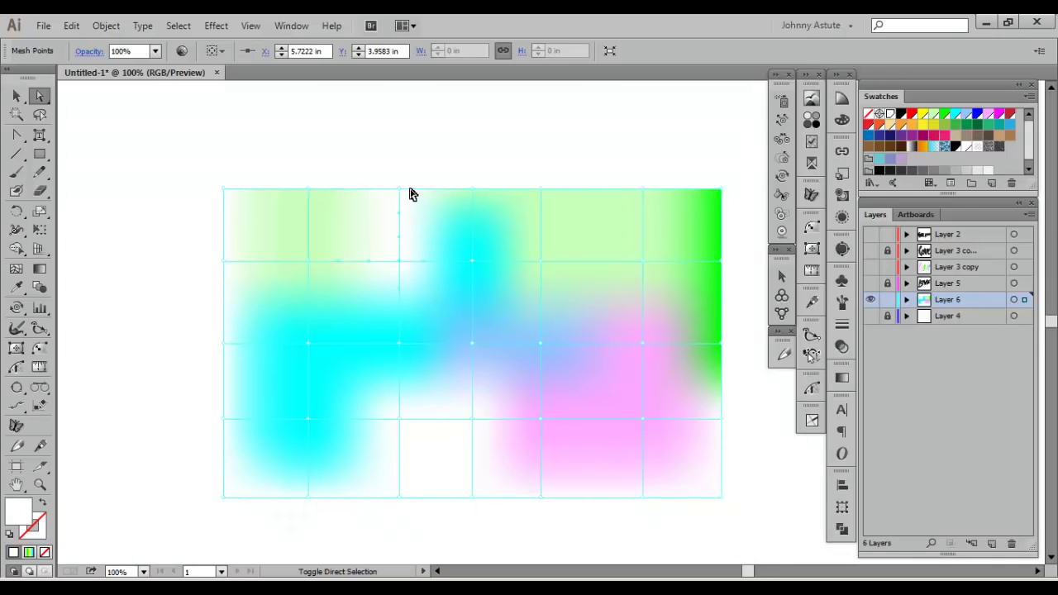
pyautogui.click(924, 113)
pyautogui.click(212, 227)
pyautogui.click(279, 290)
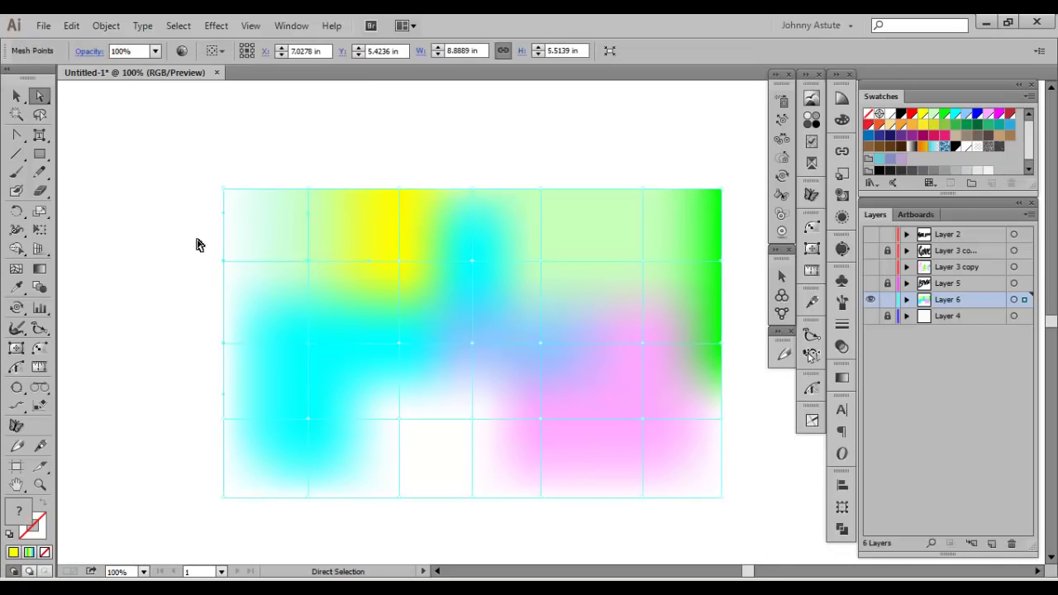
# Color the two lowest points of the second interior column line light pink and those of the central line magenta.
pyautogui.click(399, 498)
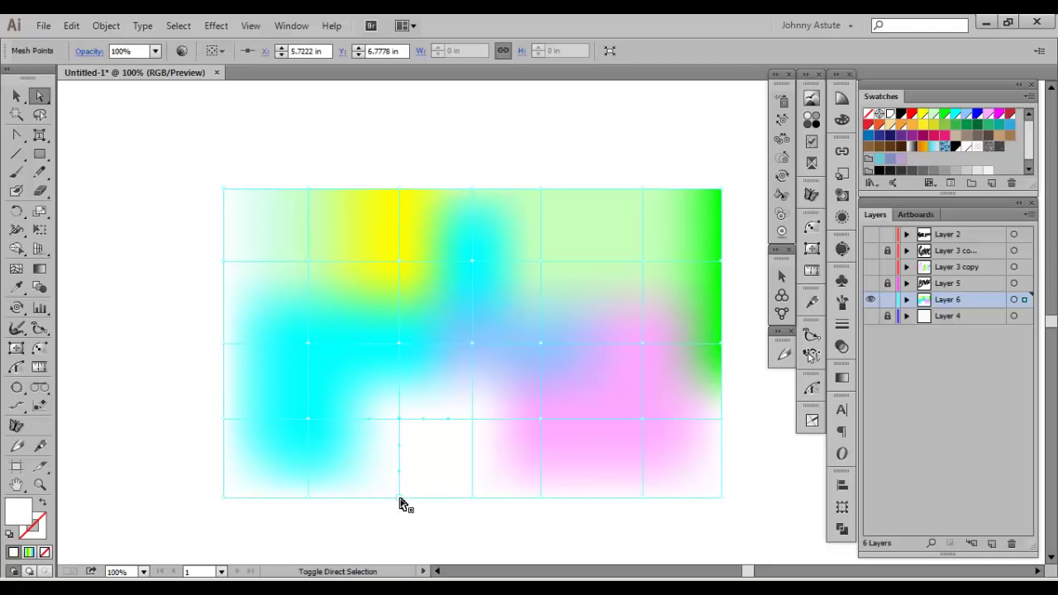
pyautogui.hotkey('ctrl', 'a')
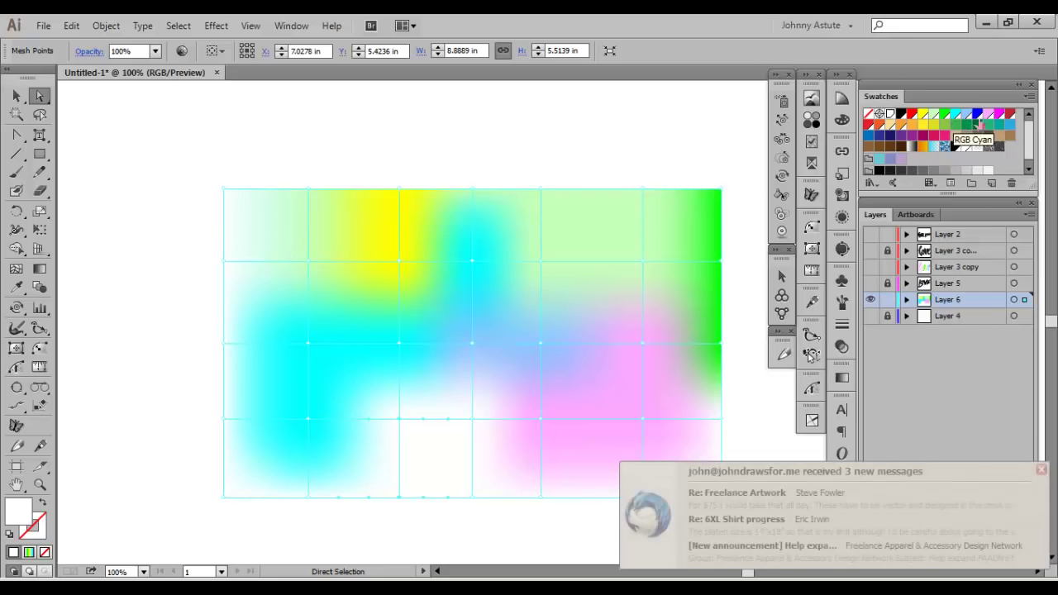
pyautogui.hotkey('ctrl', 'z')
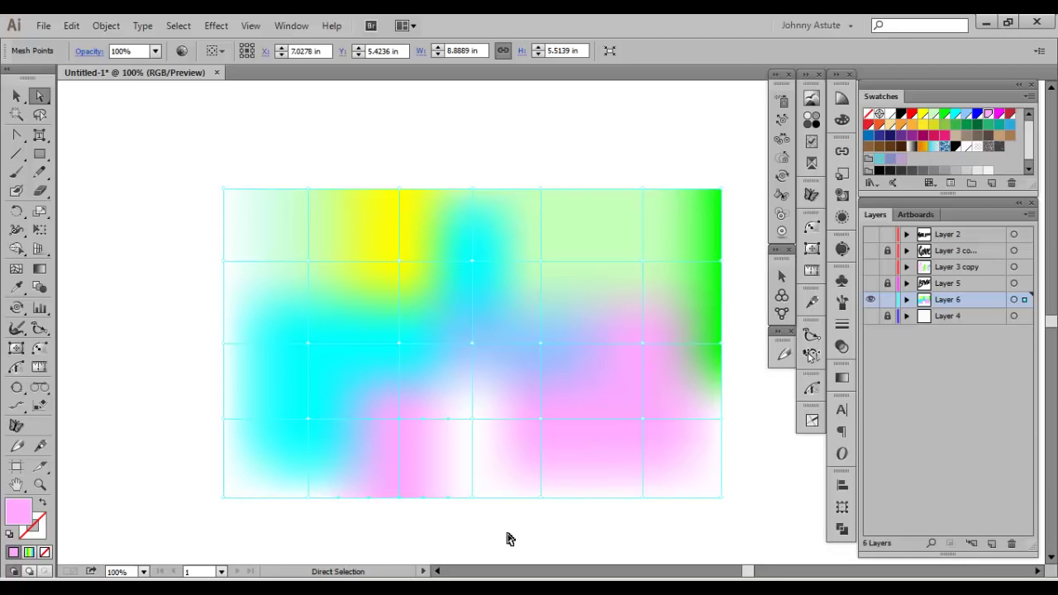
pyautogui.moveTo(466, 515); pyautogui.dragTo(483, 399)
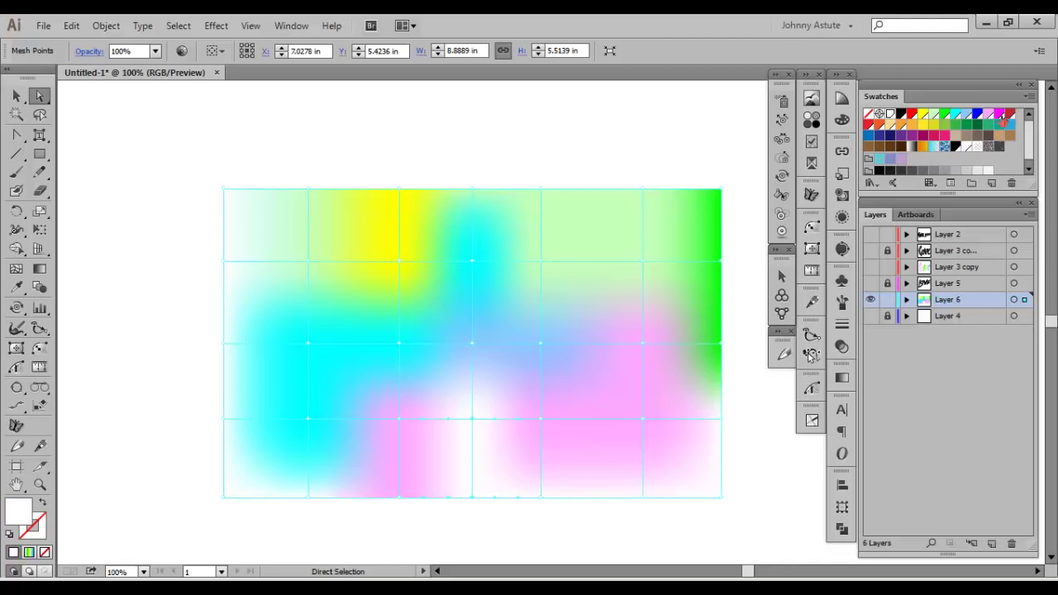
pyautogui.click(1003, 117)
# Color the three right-hand mesh points along the rectangle's bottom edge blue and deselect the mesh.
pyautogui.moveTo(529, 521); pyautogui.dragTo(728, 486)
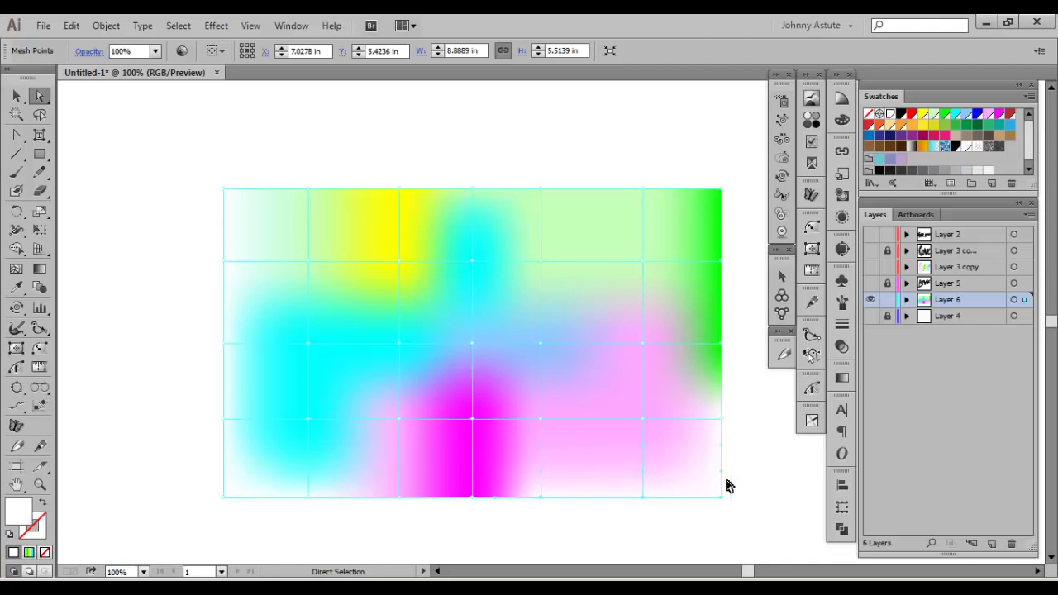
pyautogui.click(978, 115)
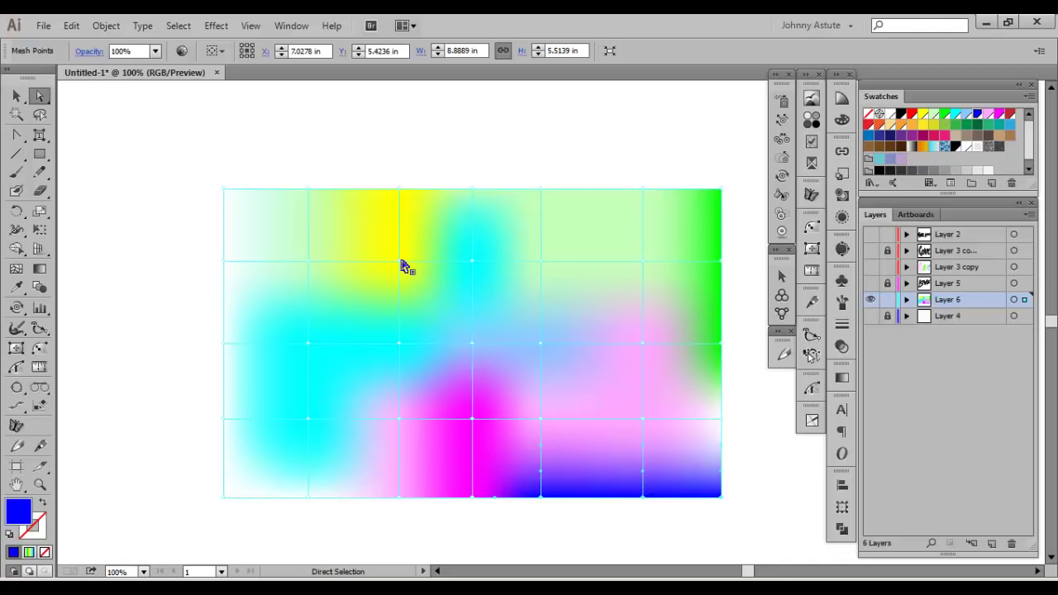
pyautogui.moveTo(170, 425); pyautogui.dragTo(118, 320)
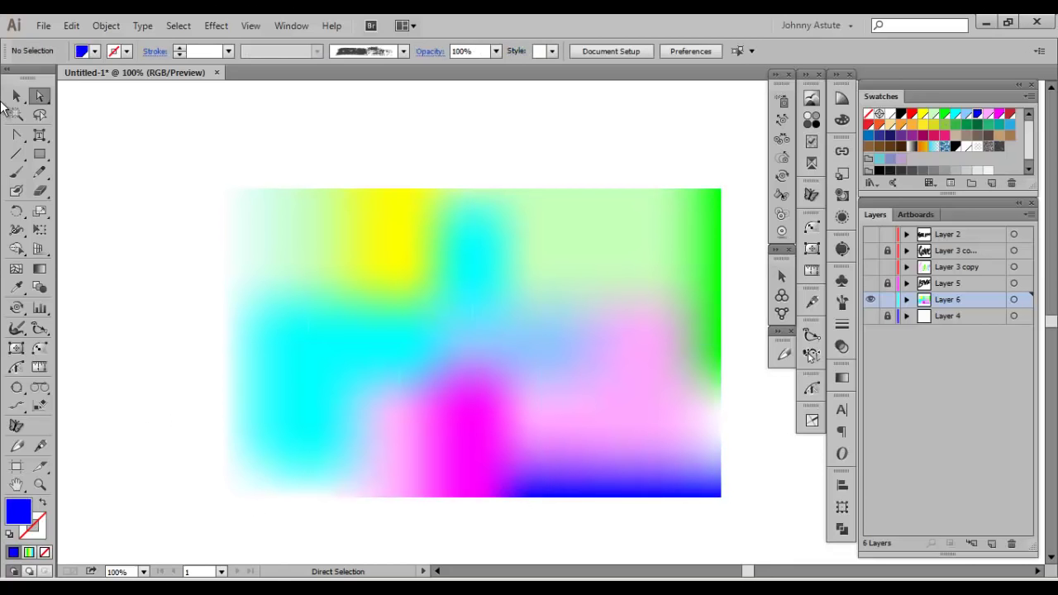
# Shift three interior mesh points in the left part of the gradient mesh up and to the left to bend its color areas.
pyautogui.click(15, 96)
pyautogui.click(364, 278)
pyautogui.press('a')
pyautogui.moveTo(307, 262); pyautogui.dragTo(265, 231)
pyautogui.moveTo(307, 344)
pyautogui.mouseDown()
pyautogui.moveTo(303, 358)
pyautogui.moveTo(290, 346)
pyautogui.mouseUp()
pyautogui.moveTo(400, 421); pyautogui.dragTo(356, 389)
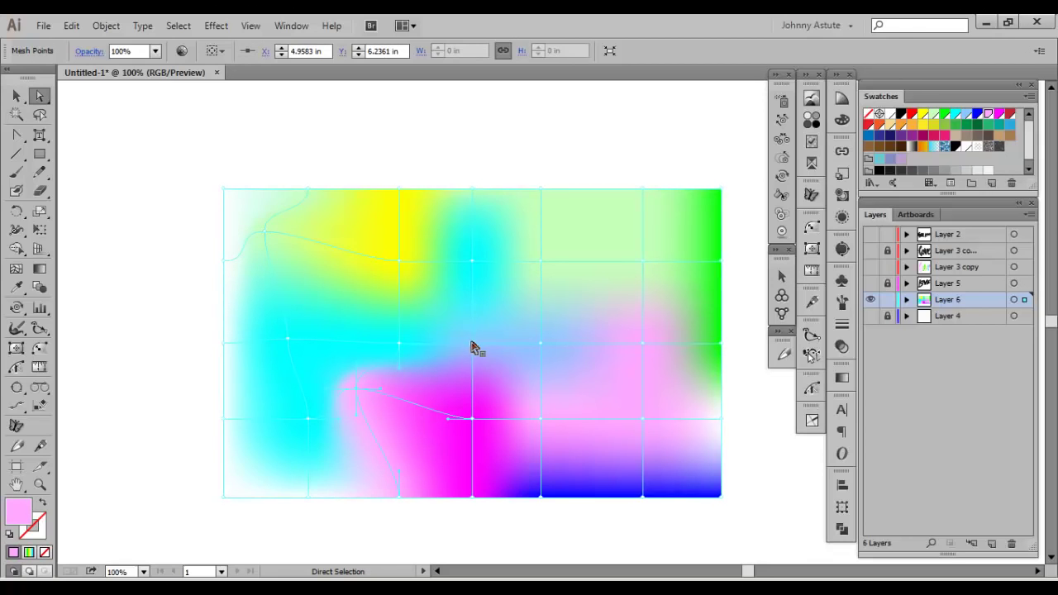
# Move the interior mesh points in the right half of the gradient mesh to make the green and pink areas irregular.
pyautogui.click(541, 261)
pyautogui.moveTo(541, 263); pyautogui.dragTo(582, 240)
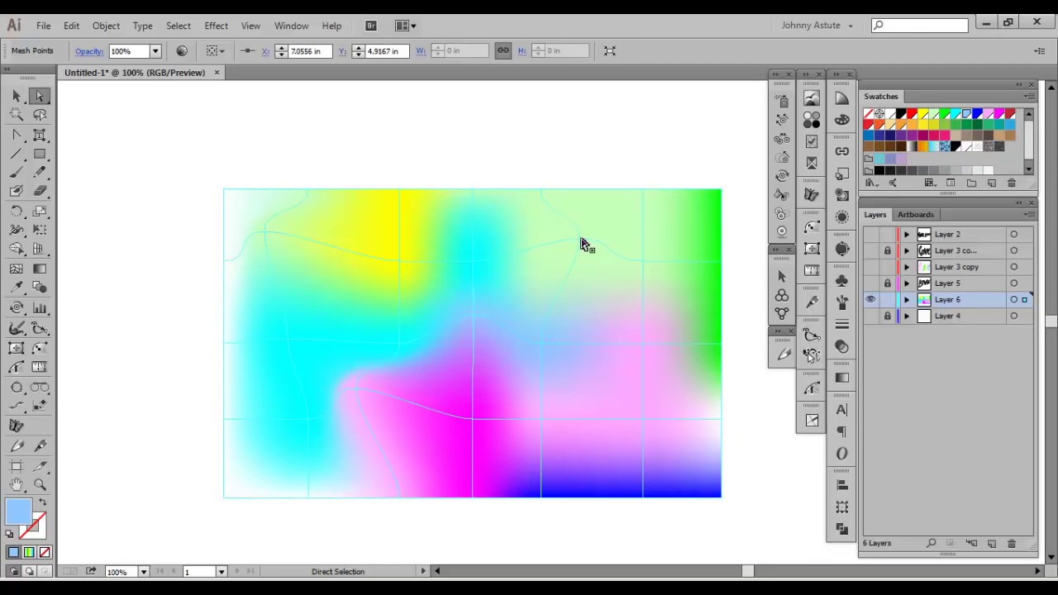
pyautogui.click(645, 262)
pyautogui.moveTo(646, 263); pyautogui.dragTo(629, 328)
pyautogui.click(645, 421)
pyautogui.moveTo(642, 425); pyautogui.dragTo(662, 402)
# Reposition the central and lower-central mesh points to distort the magenta and blue areas, and deselect the mesh.
pyautogui.click(543, 421)
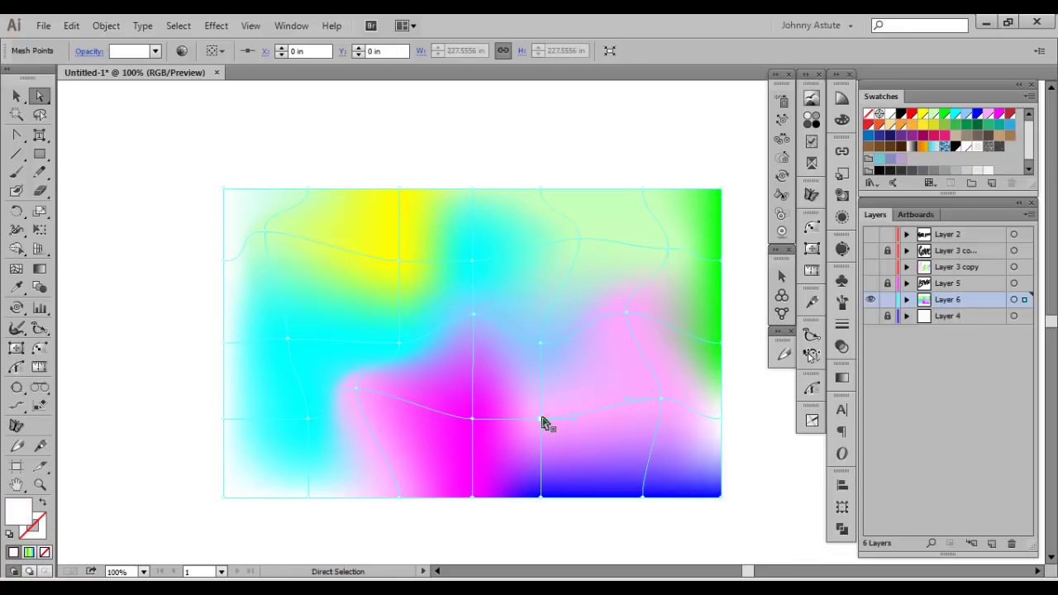
pyautogui.moveTo(543, 420); pyautogui.dragTo(603, 435)
pyautogui.click(471, 423)
pyautogui.moveTo(471, 423)
pyautogui.mouseDown()
pyautogui.moveTo(463, 435)
pyautogui.moveTo(472, 422)
pyautogui.mouseUp()
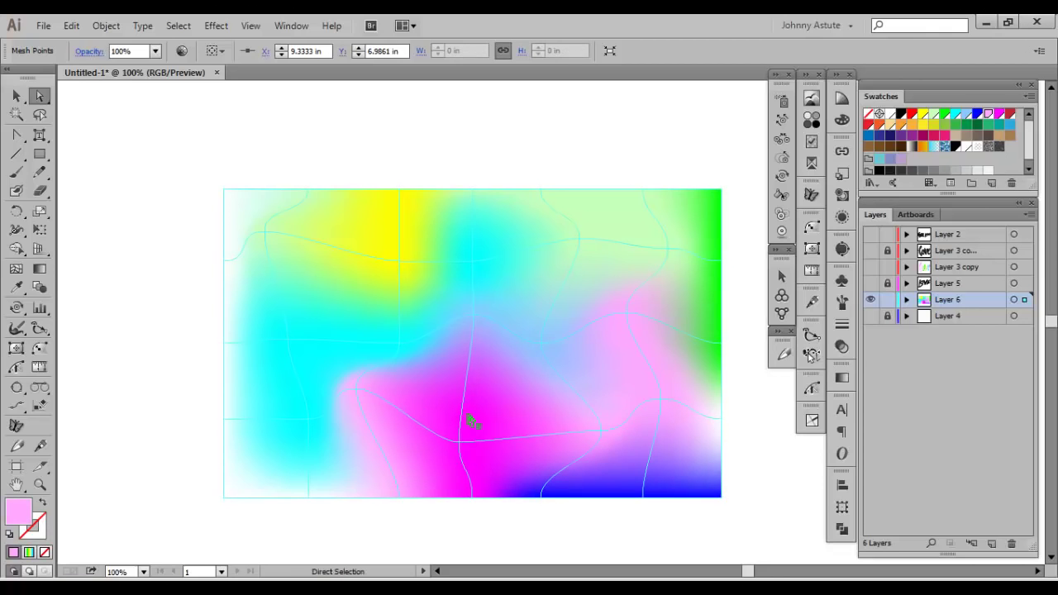
pyautogui.click(475, 316)
pyautogui.moveTo(475, 317); pyautogui.dragTo(538, 401)
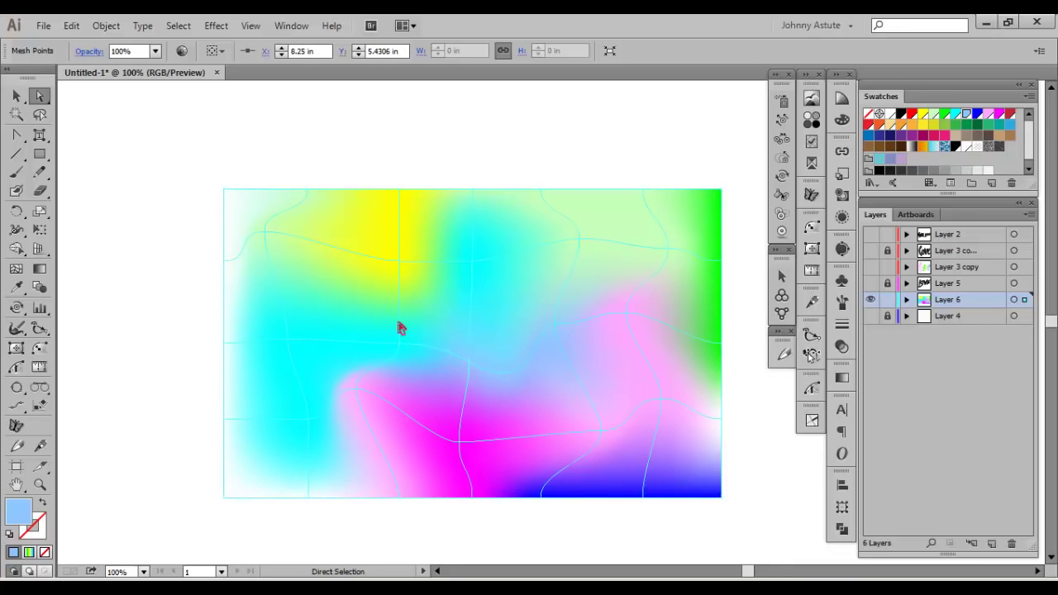
pyautogui.click(16, 96)
pyautogui.click(206, 176)
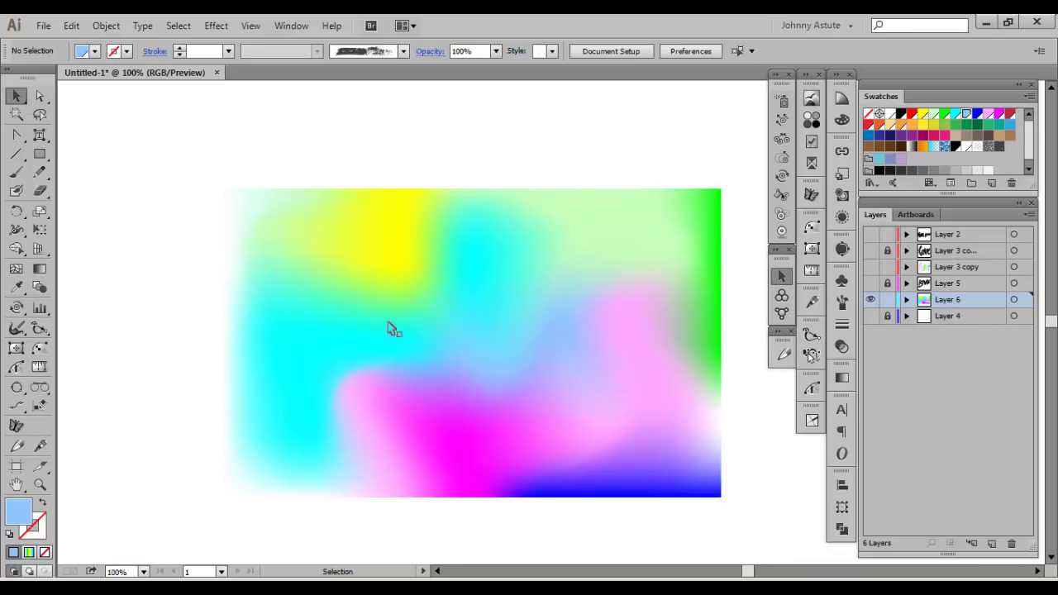
pyautogui.click(531, 348)
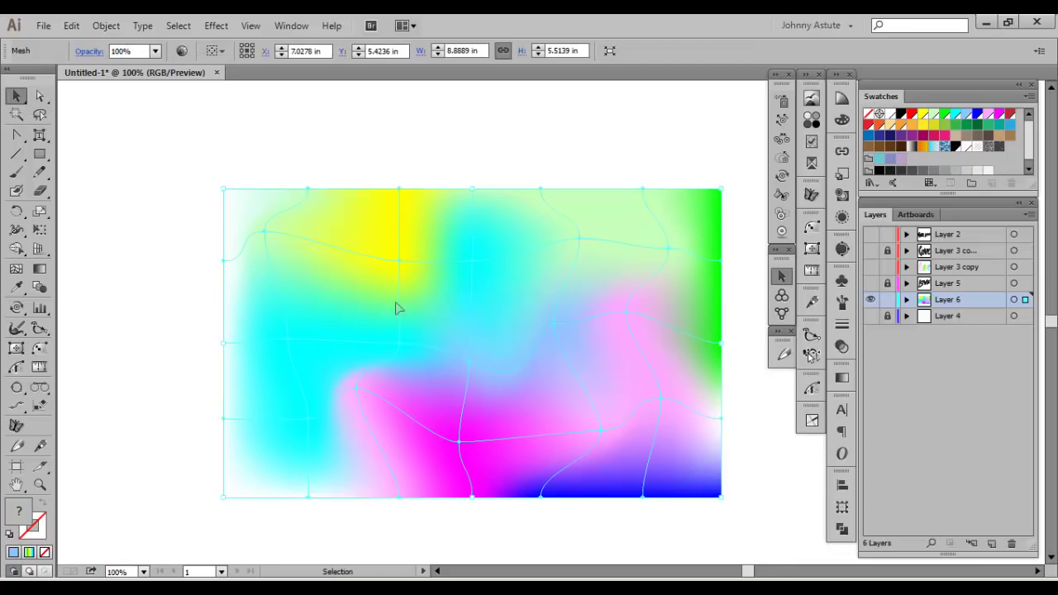
pyautogui.click(465, 171)
pyautogui.click(493, 312)
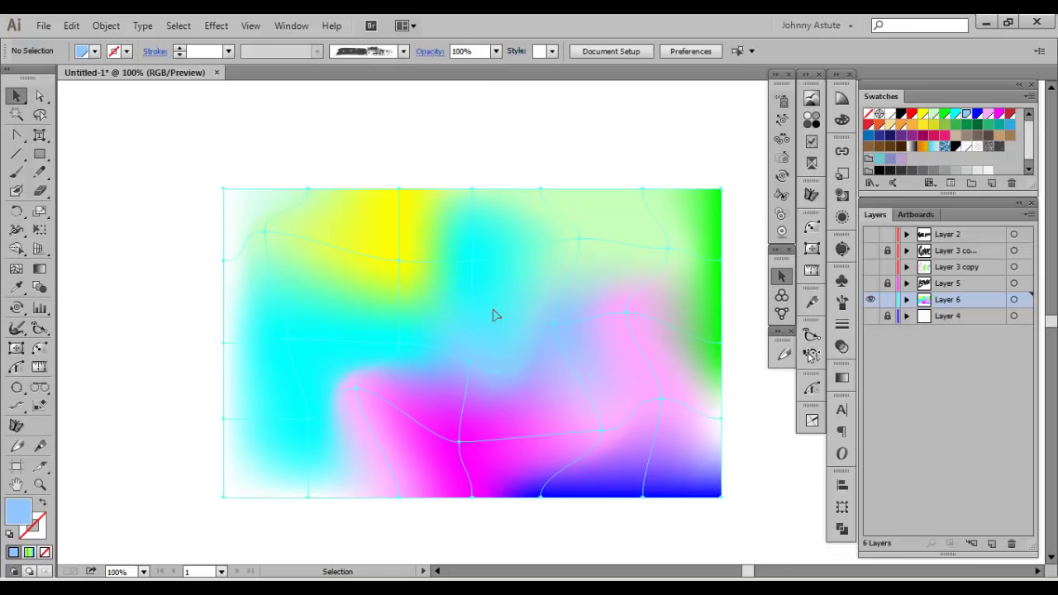
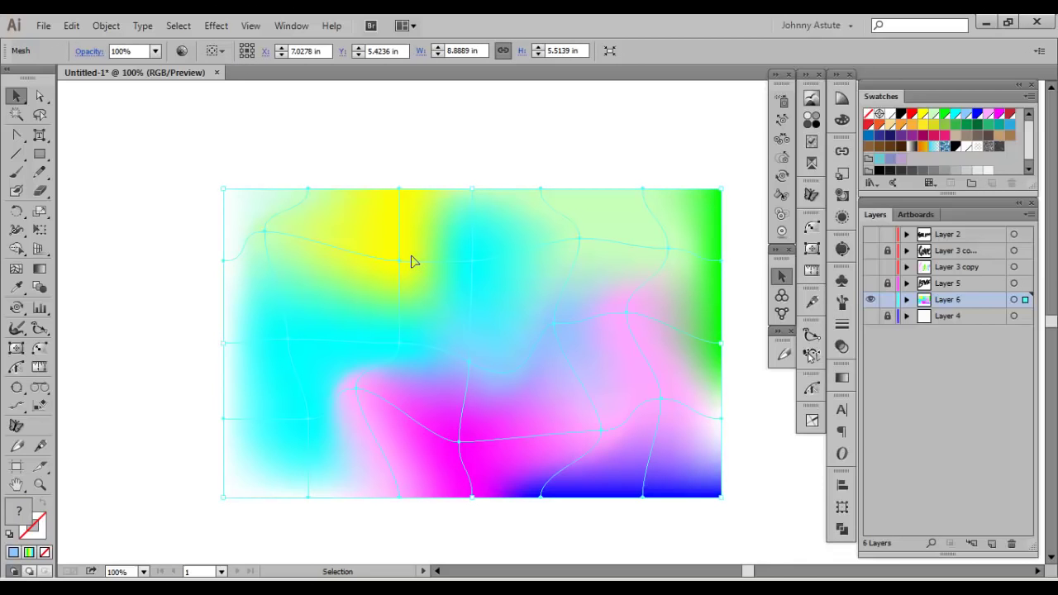
pyautogui.click(358, 179)
pyautogui.click(406, 314)
pyautogui.click(418, 162)
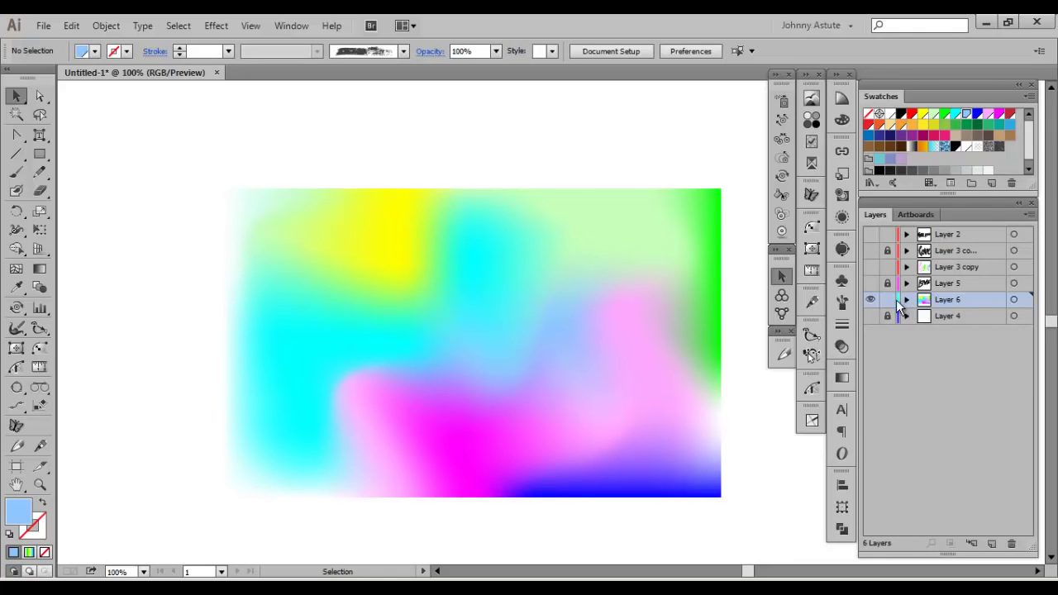
# Show the lettering on Layer 5, duplicate the locked gradient mesh Layer 6, and hide both mesh layers.
pyautogui.click(870, 284)
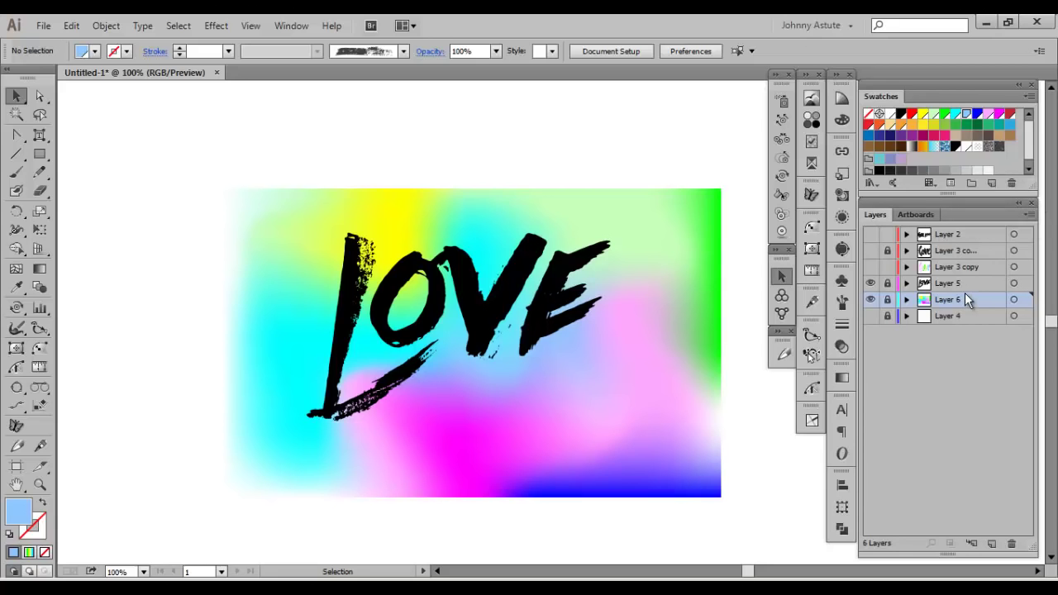
pyautogui.click(1029, 214)
pyautogui.click(976, 243)
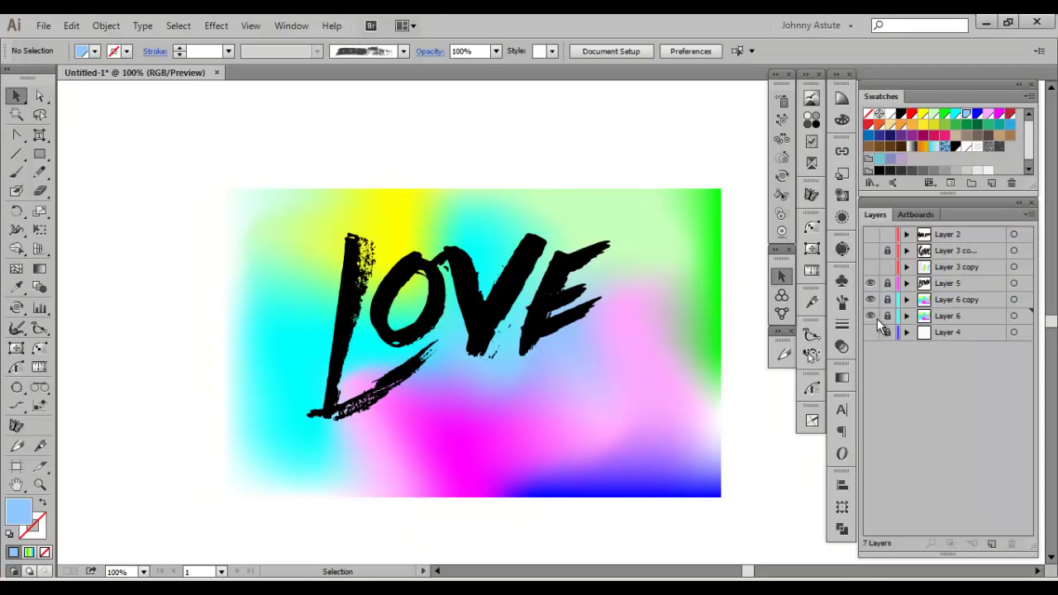
pyautogui.click(869, 306)
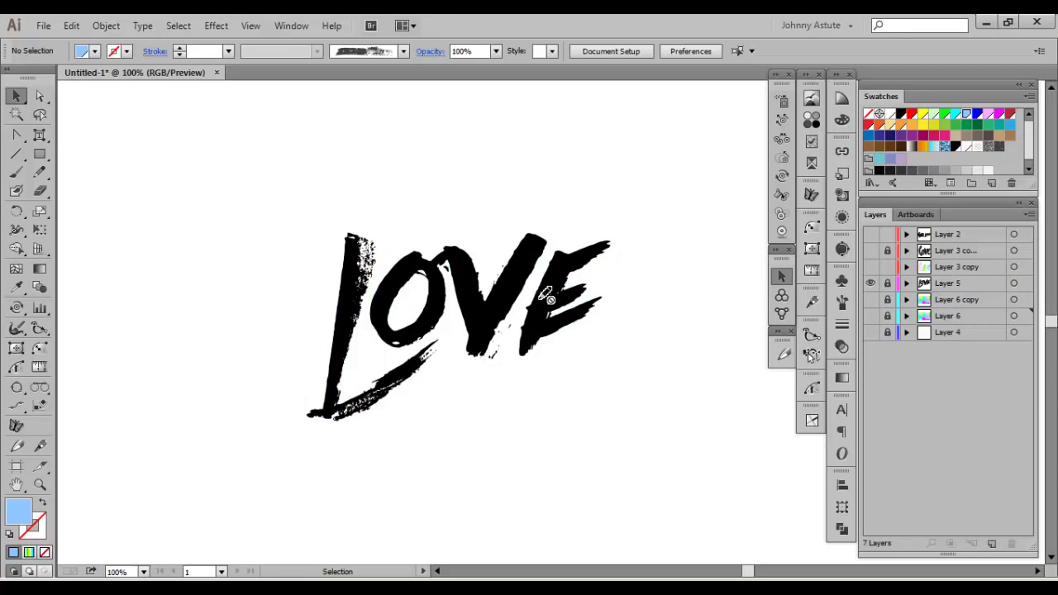
# Try an opacity mask on the expanded LOVE lettering, and delete that lettering from the unlocked Layer 5.
pyautogui.click(571, 276)
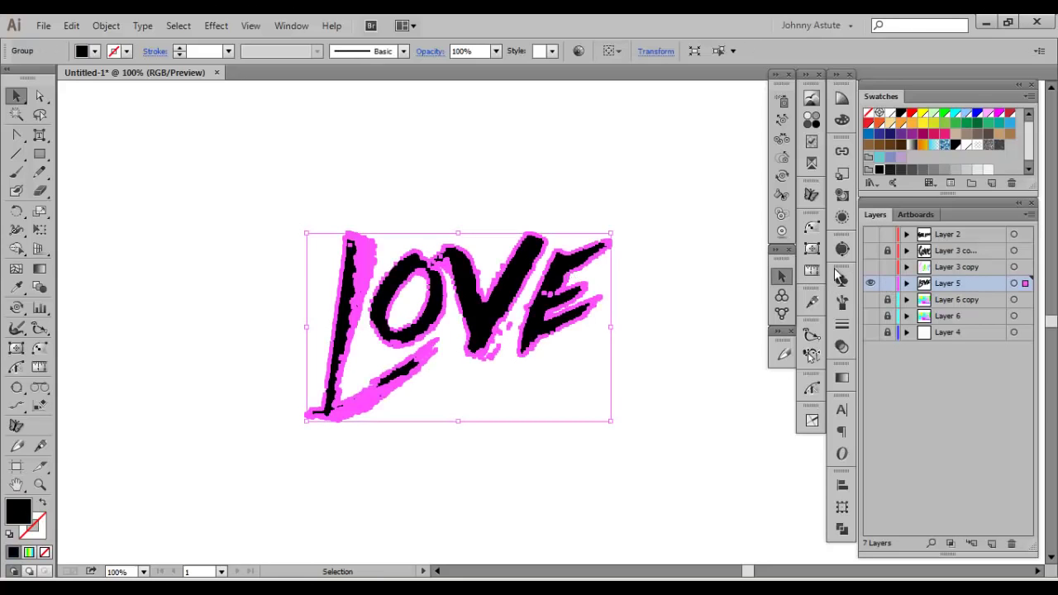
pyautogui.click(841, 345)
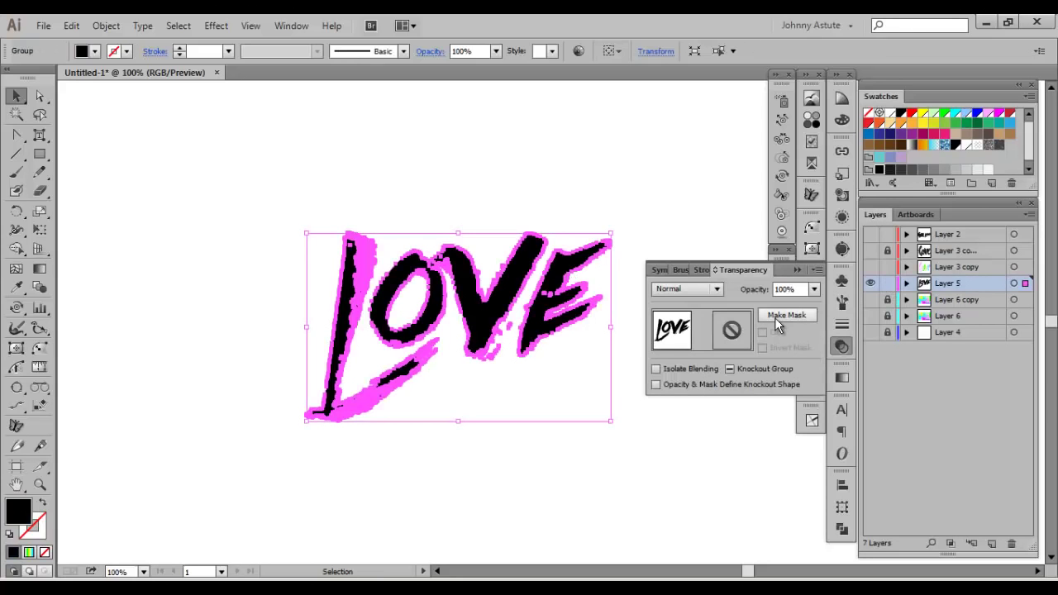
pyautogui.click(775, 318)
pyautogui.click(784, 315)
pyautogui.click(524, 386)
pyautogui.click(527, 386)
pyautogui.press('Delete')
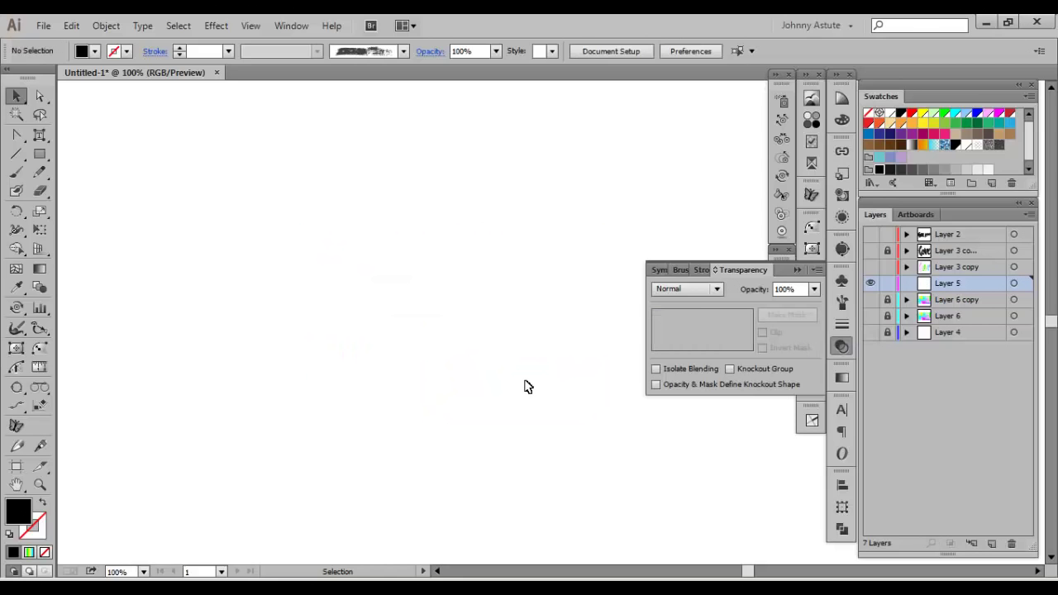
# Copy the uppercase LOVE text in the Againts font from Layer 2 and place the copy near the middle of Layer 5.
pyautogui.click(871, 234)
pyautogui.click(540, 285)
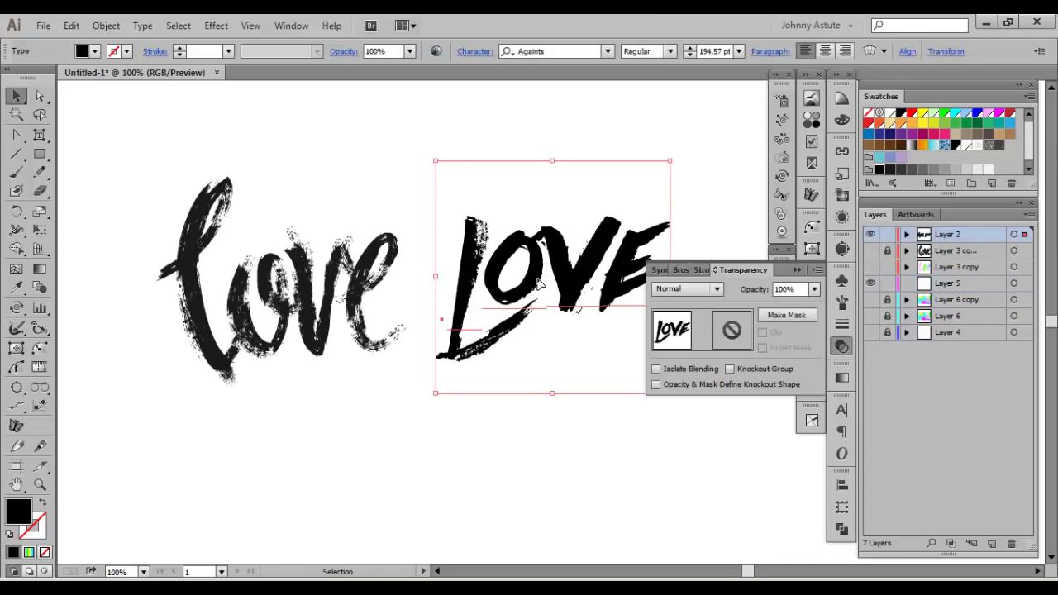
pyautogui.click(871, 234)
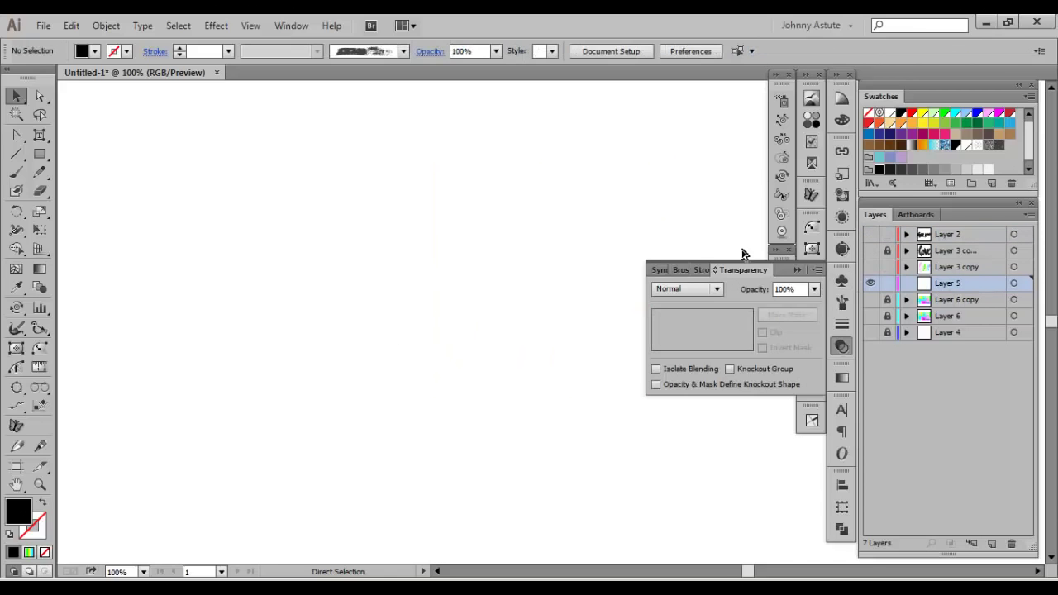
pyautogui.hotkey('ctrl', 'z')
pyautogui.hotkey('ctrl', 'z')
pyautogui.hotkey('ctrl', 'z')
pyautogui.hotkey('ctrl', 'z')
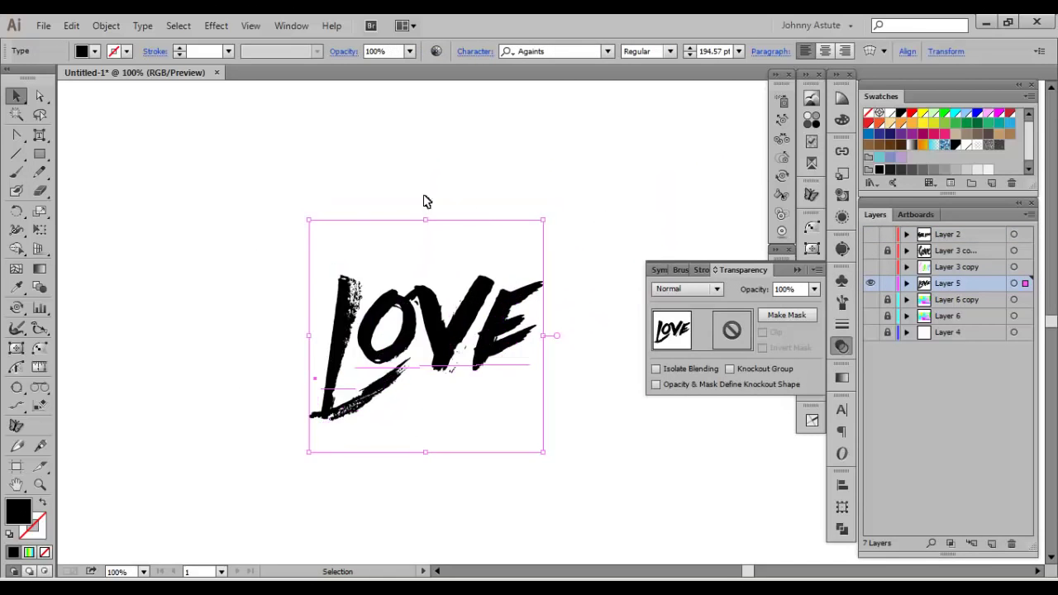
pyautogui.hotkey('ctrl', 'z')
pyautogui.hotkey('ctrl', 'z')
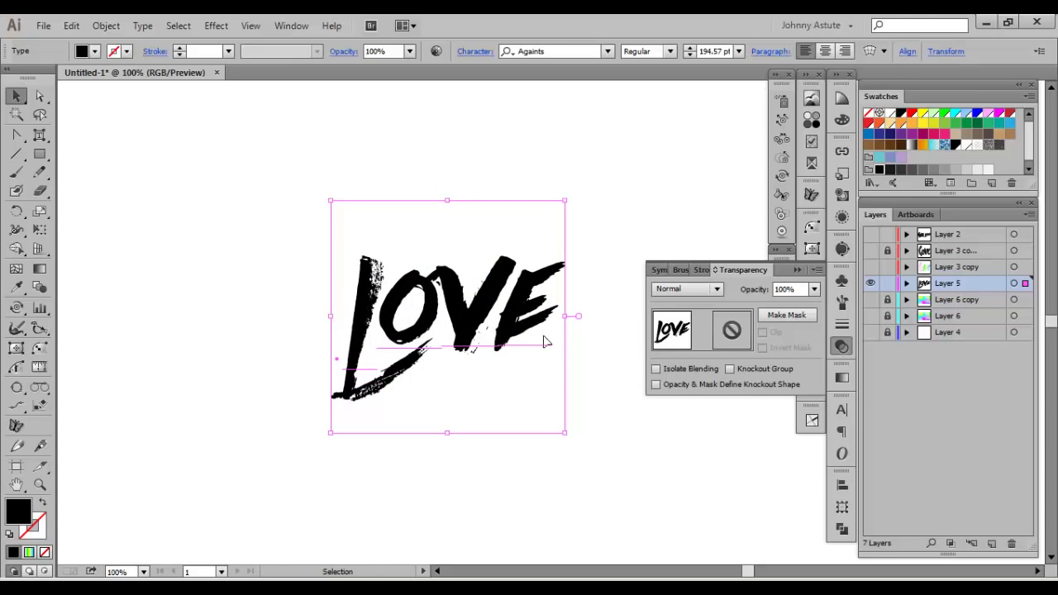
# Try making an opacity mask from the black LOVE text on Layer 5, and release the mask.
pyautogui.click(777, 321)
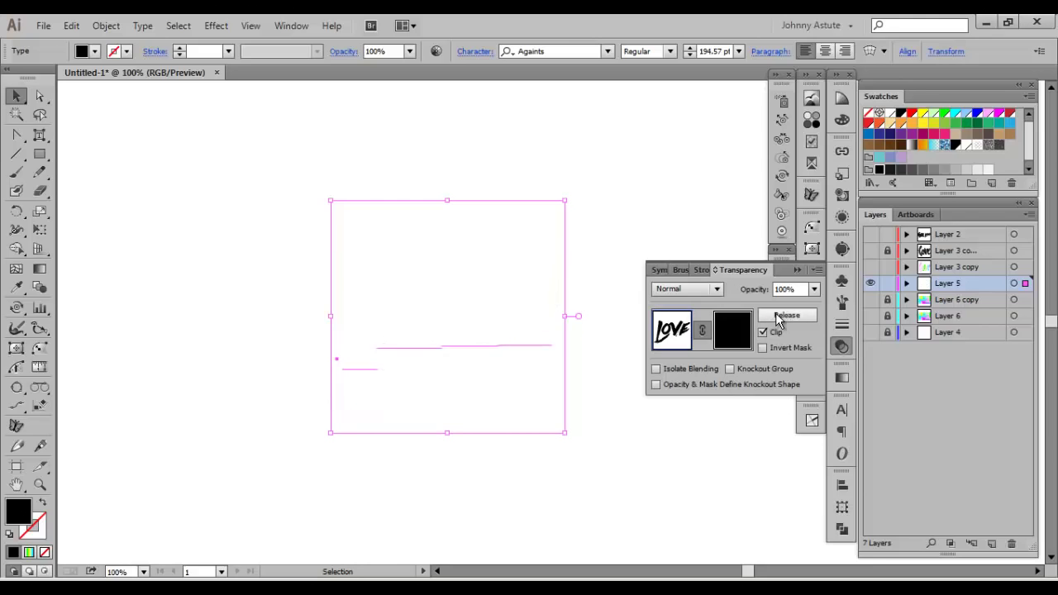
pyautogui.click(486, 329)
pyautogui.hotkey('ctrl', 'z')
pyautogui.click(607, 239)
pyautogui.hotkey('shift', 's')
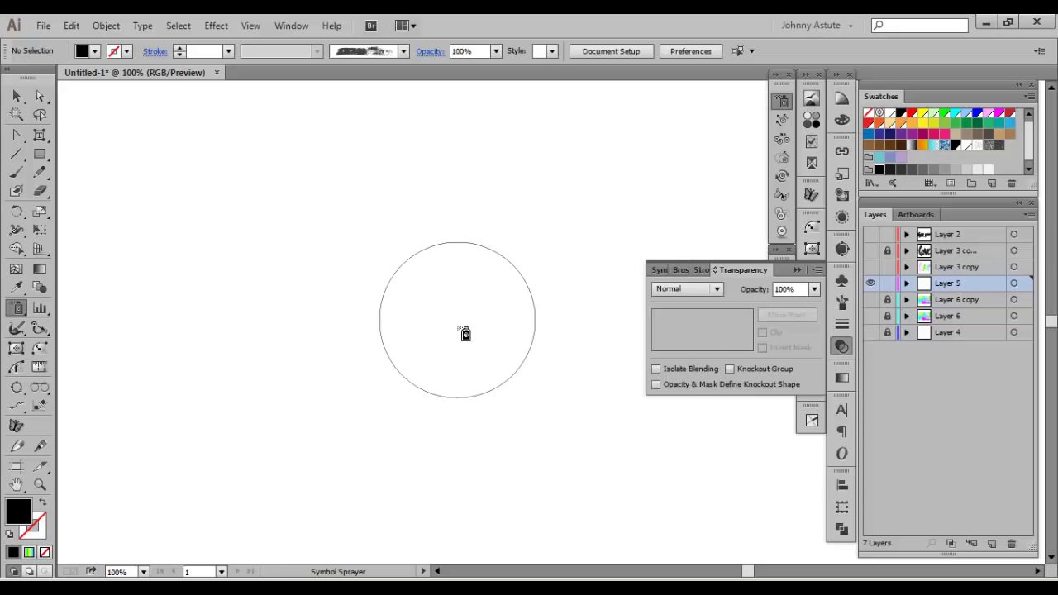
pyautogui.press('v')
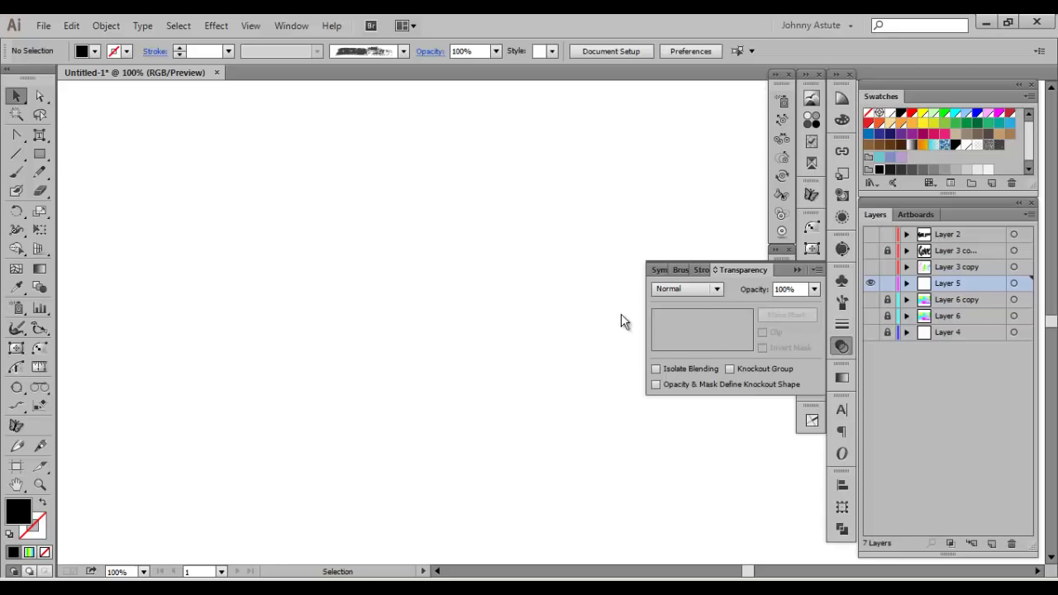
pyautogui.click(493, 328)
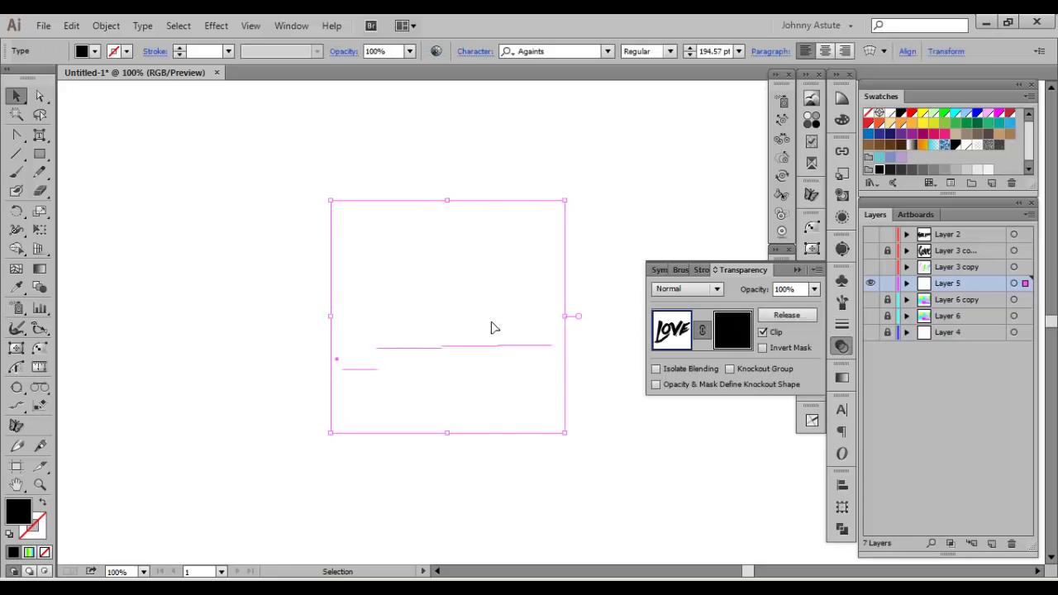
pyautogui.click(765, 316)
pyautogui.click(579, 304)
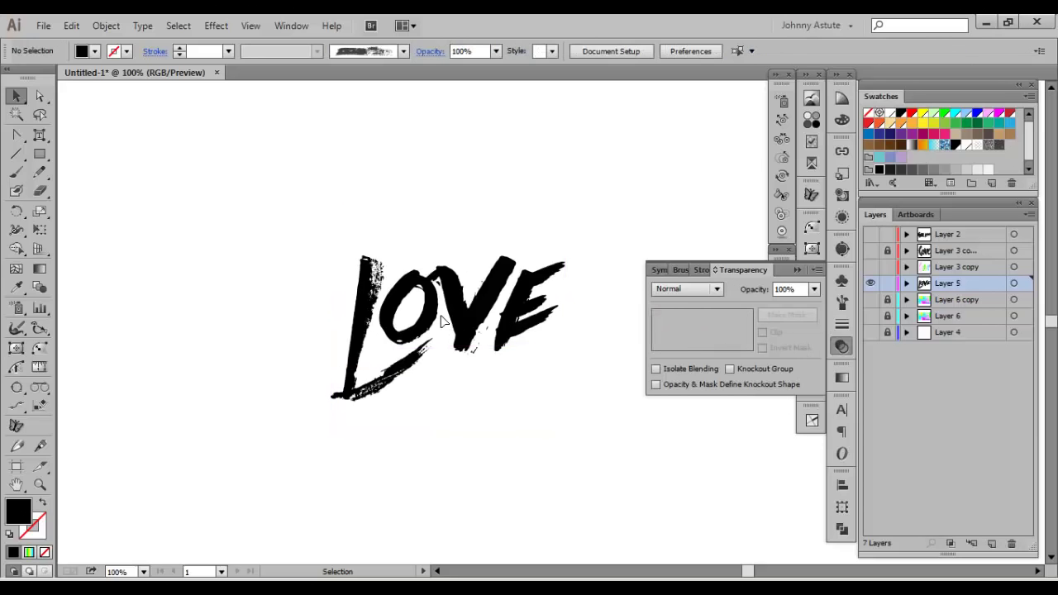
# Fill the LOVE text with the White swatch and check it against the transparency grid.
pyautogui.click(487, 306)
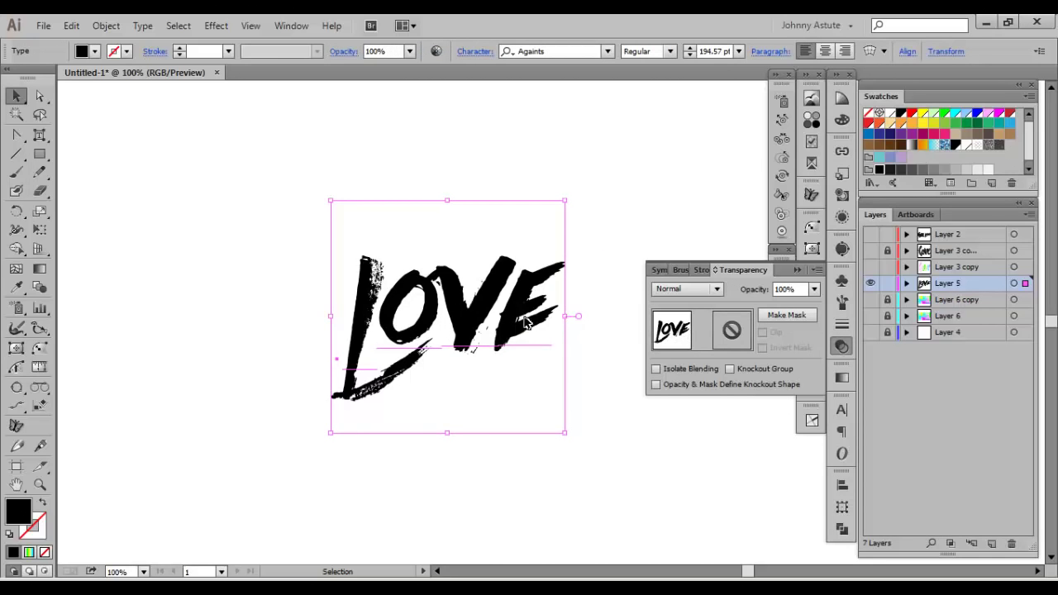
pyautogui.click(892, 115)
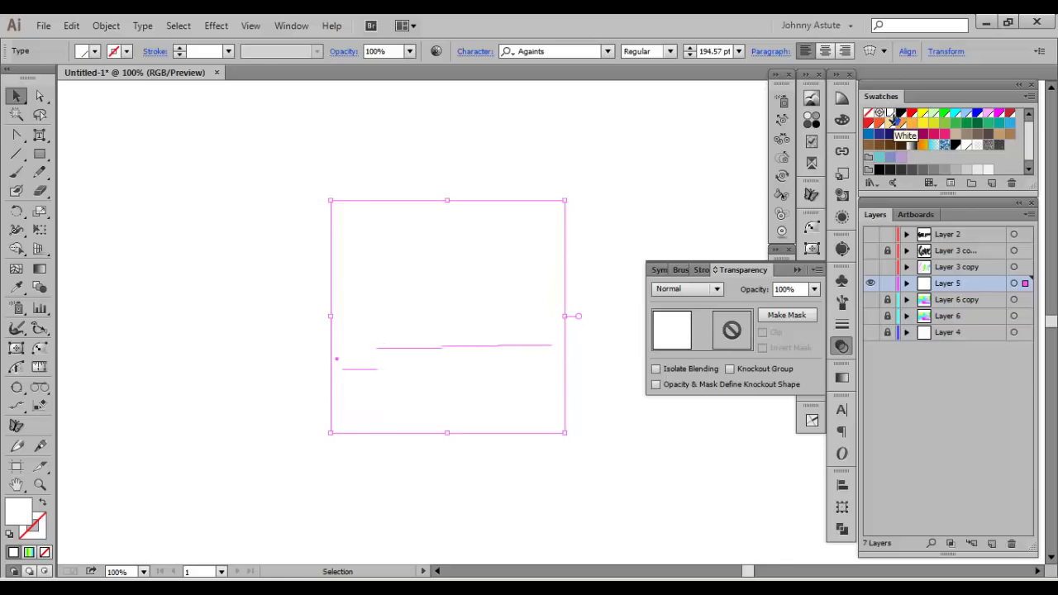
pyautogui.hotkey('ctrl', 'shift', 'd')
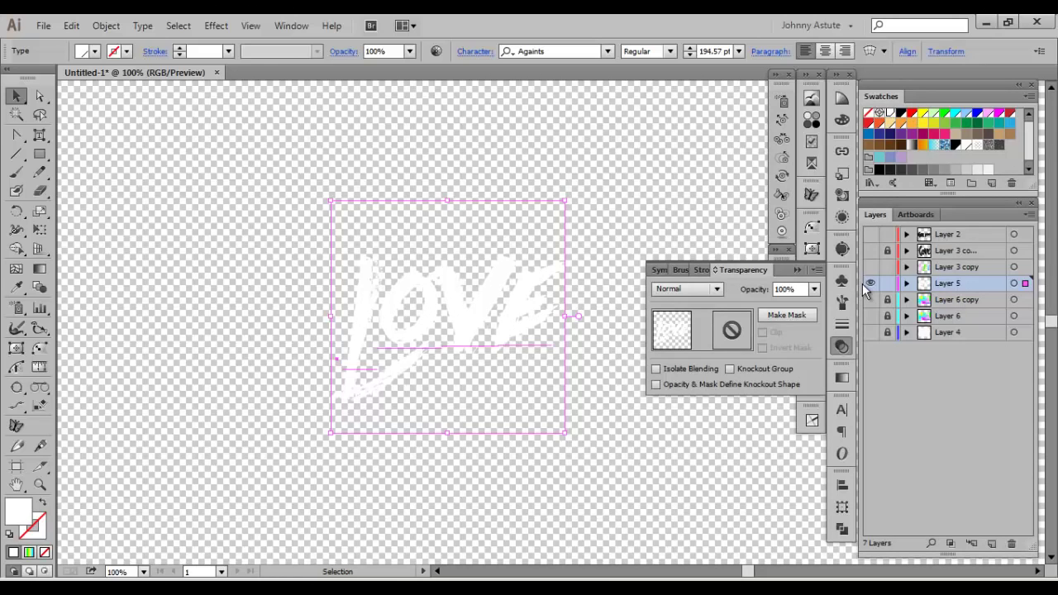
pyautogui.hotkey('ctrl', 'shift', 'd')
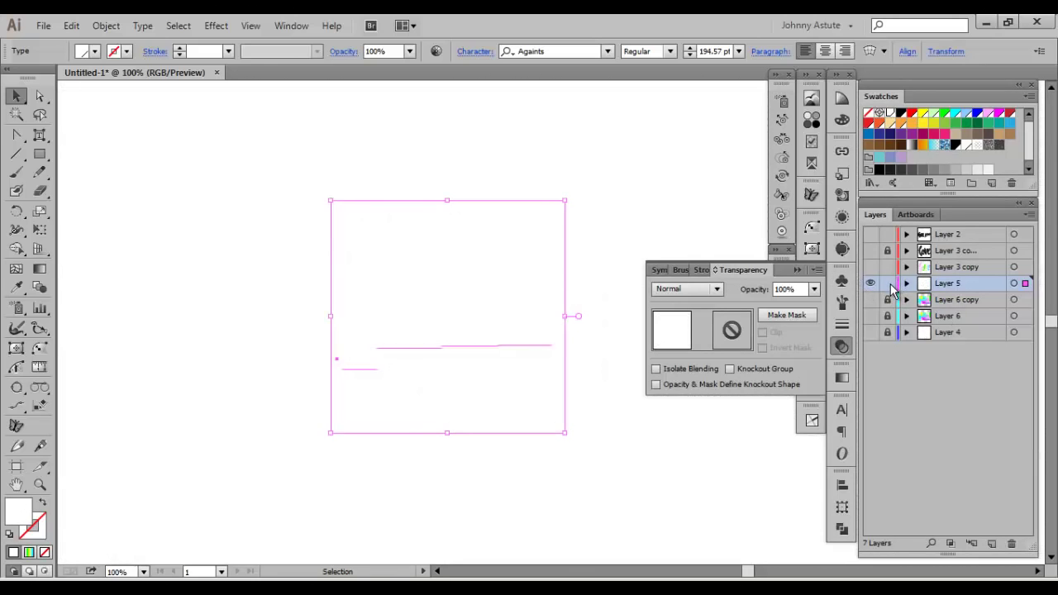
# On a new layer beneath Layer 5, draw a large black rectangle behind the white LOVE text and lock that layer.
pyautogui.click(889, 283)
pyautogui.click(992, 543)
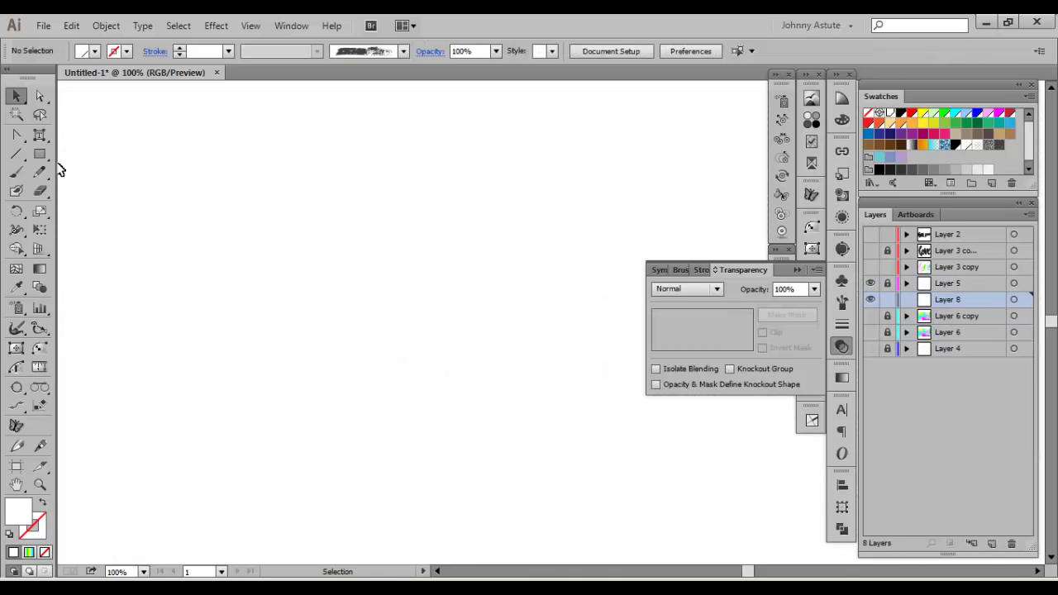
pyautogui.press('m')
pyautogui.moveTo(118, 105); pyautogui.dragTo(605, 485)
pyautogui.moveTo(764, 534); pyautogui.dragTo(762, 534)
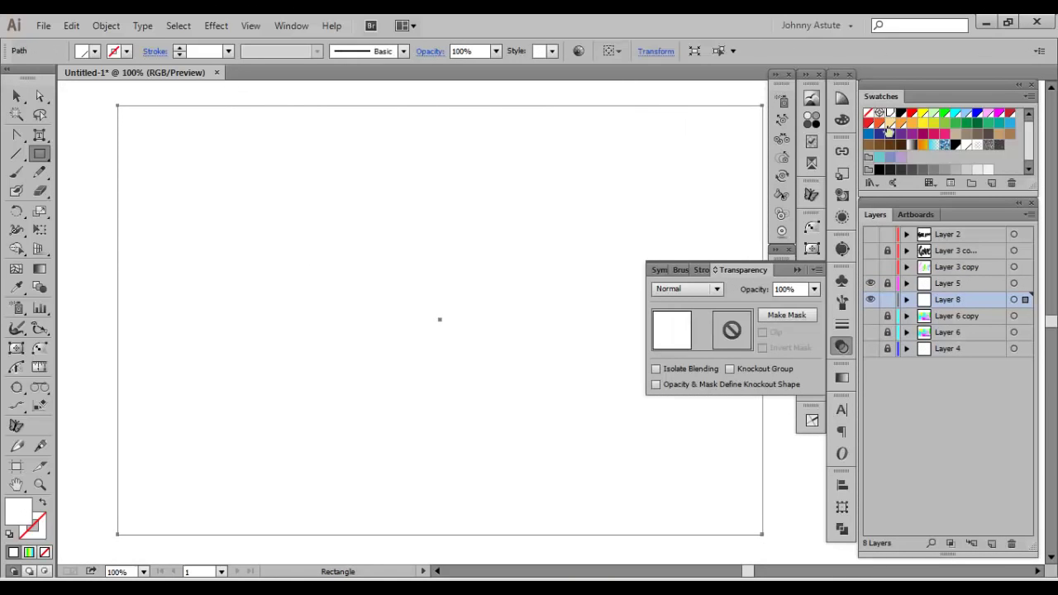
pyautogui.click(901, 113)
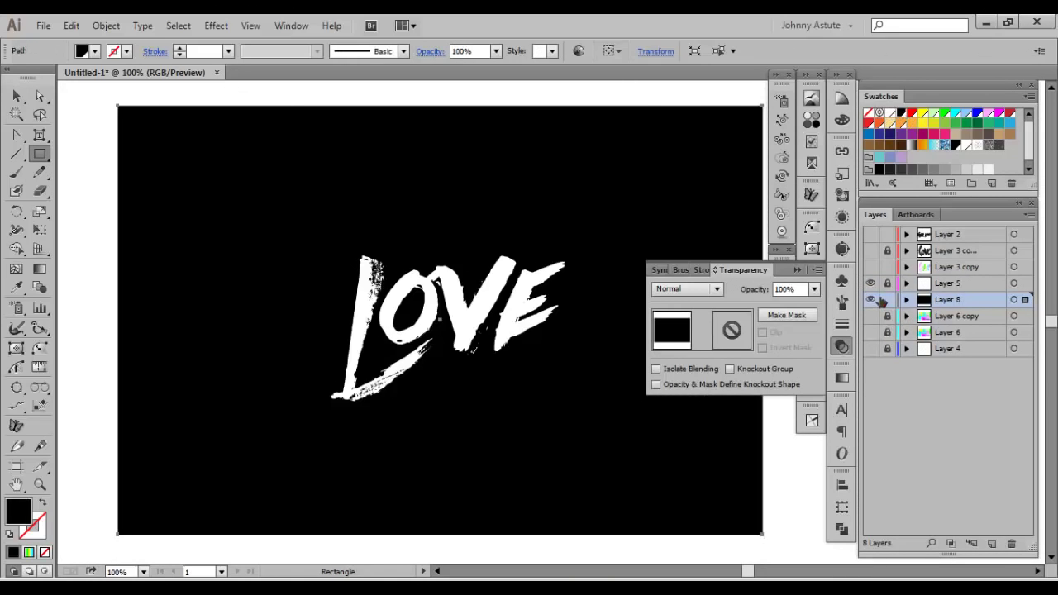
pyautogui.click(889, 301)
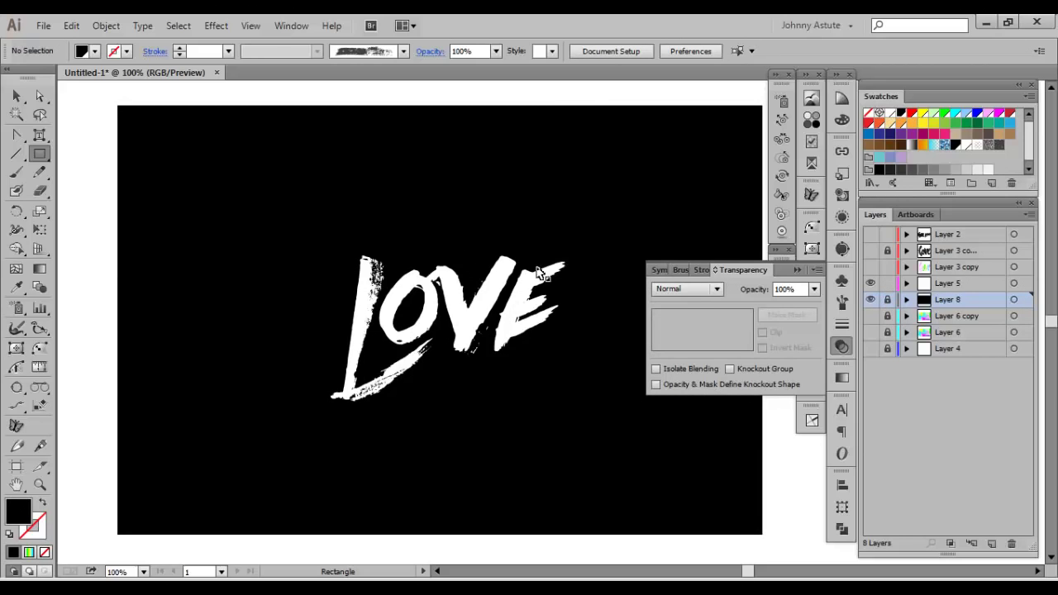
# Make an opacity mask from the white LOVE text on Layer 5.
pyautogui.press('v')
pyautogui.click(471, 313)
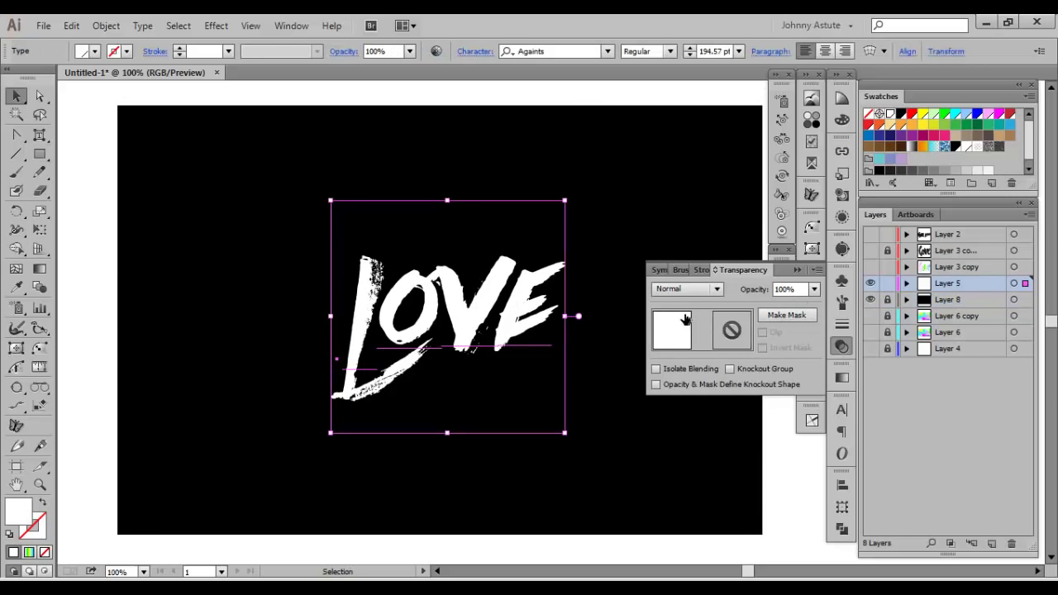
pyautogui.click(790, 315)
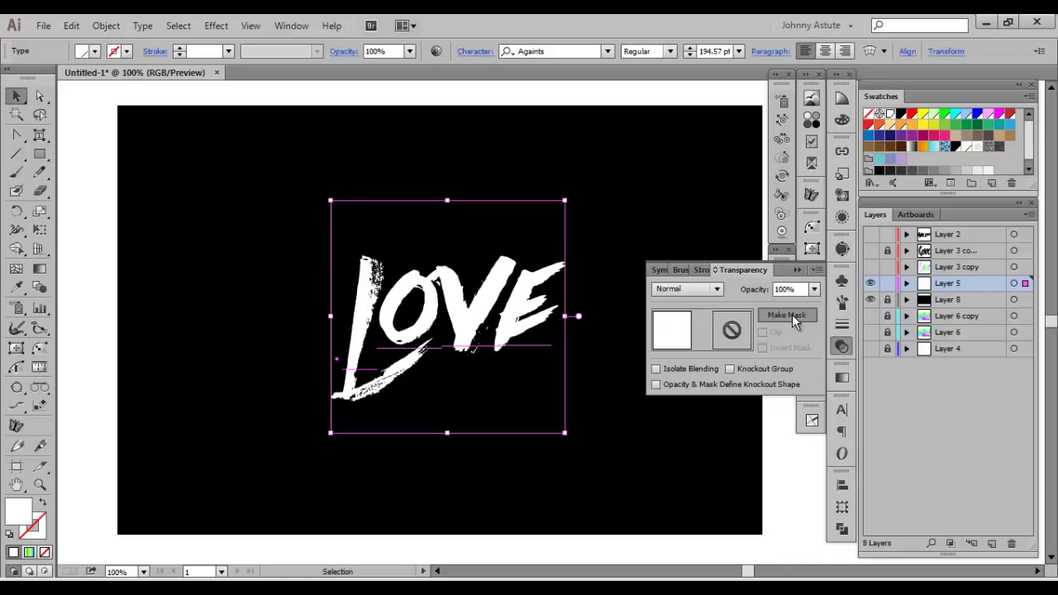
# Edit the opacity mask of the LOVE text and spray Watercolor 5 symbols across the lettering area.
pyautogui.click(713, 325)
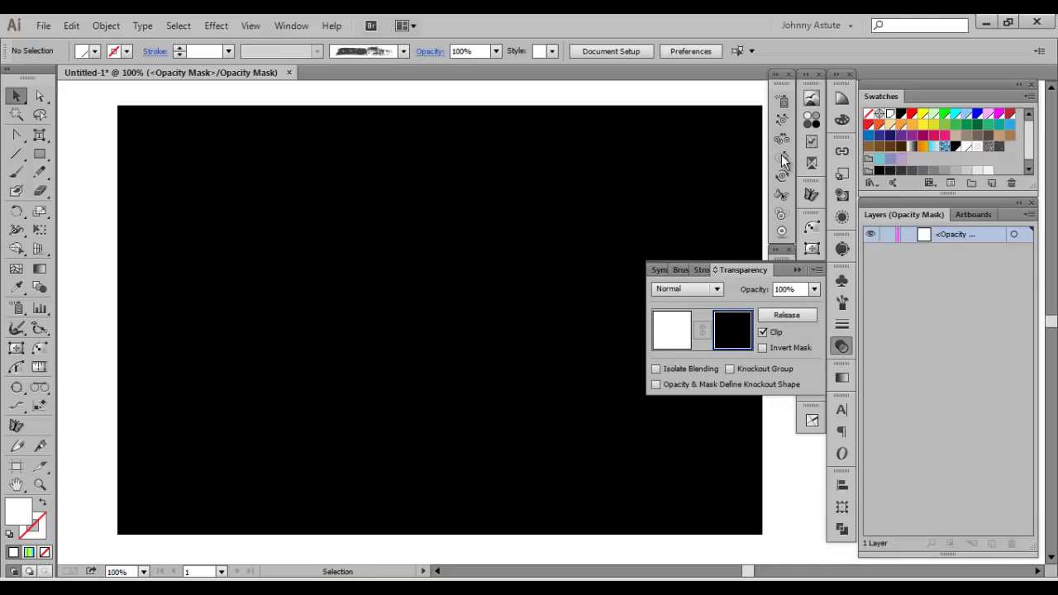
pyautogui.click(784, 101)
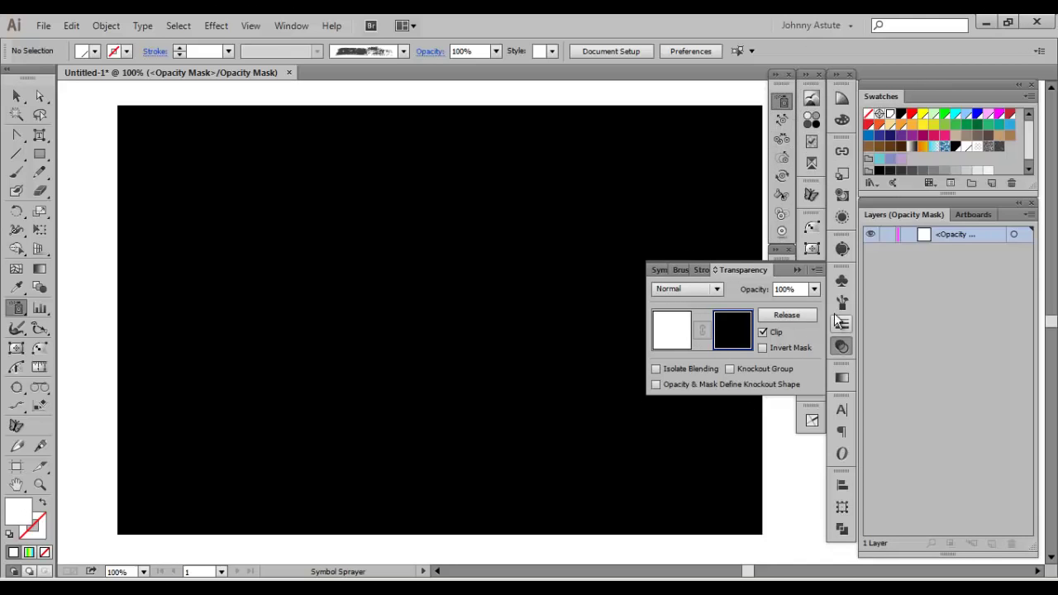
pyautogui.click(842, 281)
pyautogui.click(667, 348)
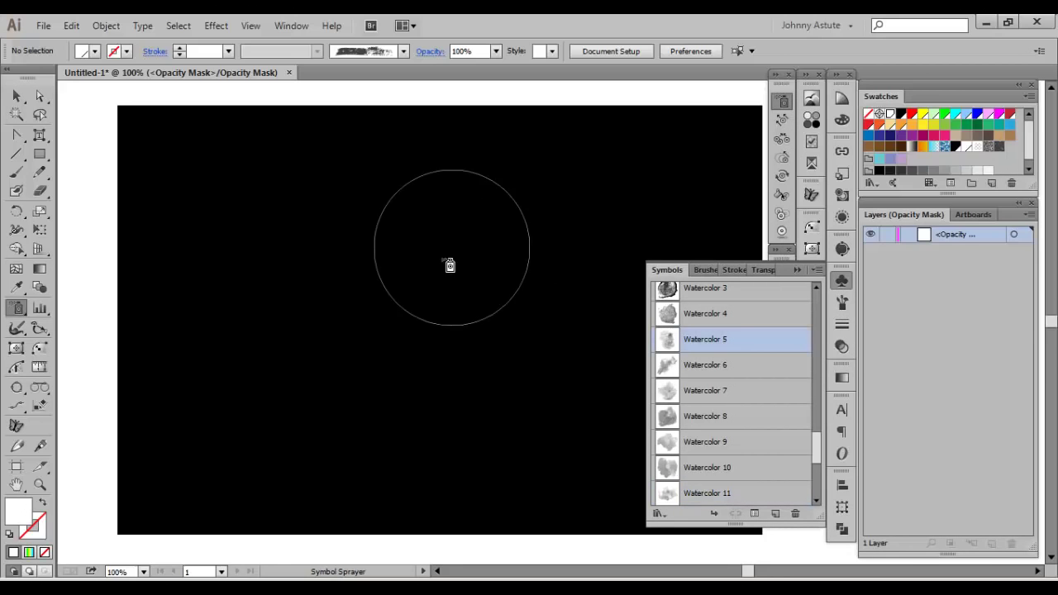
pyautogui.moveTo(449, 267)
pyautogui.mouseDown()
pyautogui.moveTo(466, 286)
pyautogui.moveTo(508, 289)
pyautogui.moveTo(560, 247)
pyautogui.mouseUp()
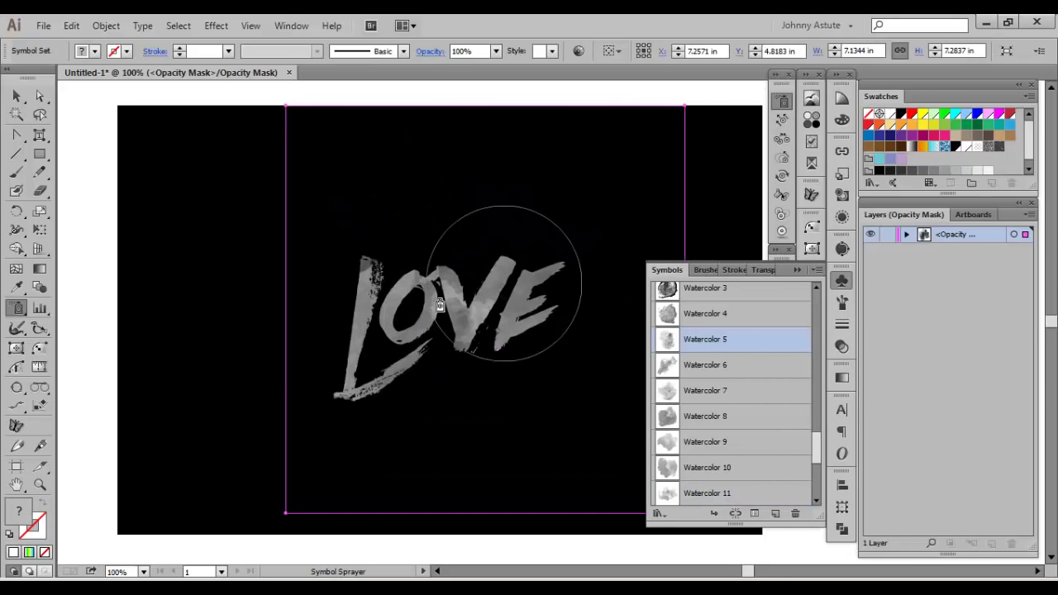
# Shrink the sprayed Watercolor 5 symbols with the Symbol Sizer.
pyautogui.click(782, 157)
pyautogui.moveTo(508, 213)
pyautogui.mouseDown()
pyautogui.moveTo(499, 316)
pyautogui.moveTo(488, 281)
pyautogui.moveTo(444, 307)
pyautogui.moveTo(484, 225)
pyautogui.moveTo(355, 207)
pyautogui.moveTo(364, 302)
pyautogui.moveTo(372, 264)
pyautogui.moveTo(376, 288)
pyautogui.moveTo(355, 284)
pyautogui.moveTo(515, 307)
pyautogui.moveTo(566, 339)
pyautogui.moveTo(548, 314)
pyautogui.moveTo(538, 320)
pyautogui.mouseUp()
pyautogui.moveTo(413, 378); pyautogui.dragTo(501, 248)
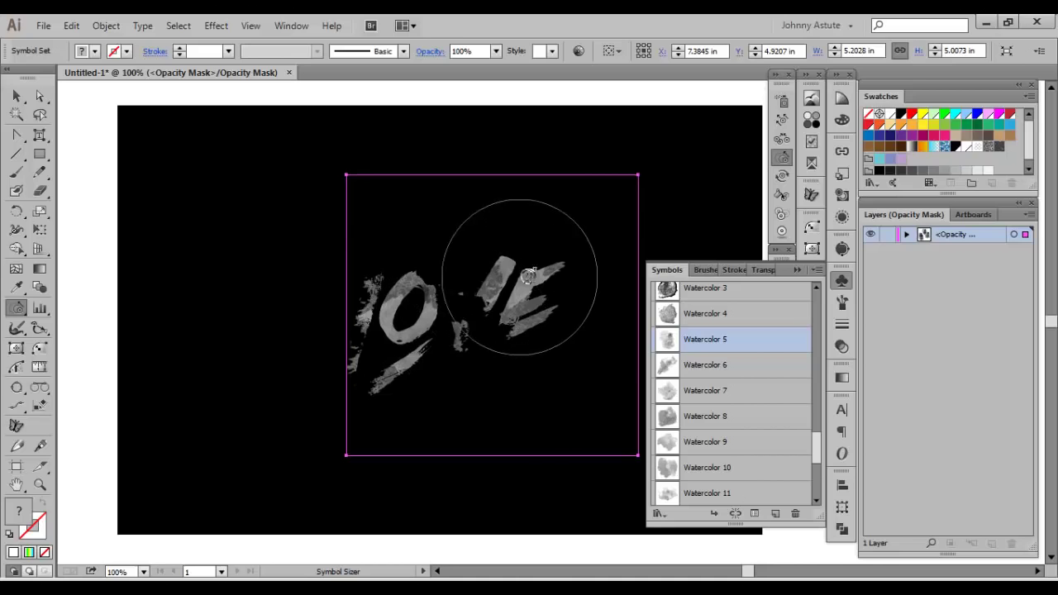
# Set the Watercolor 5 symbol set's blending mode to Screen and deselect it.
pyautogui.click(843, 347)
pyautogui.click(695, 288)
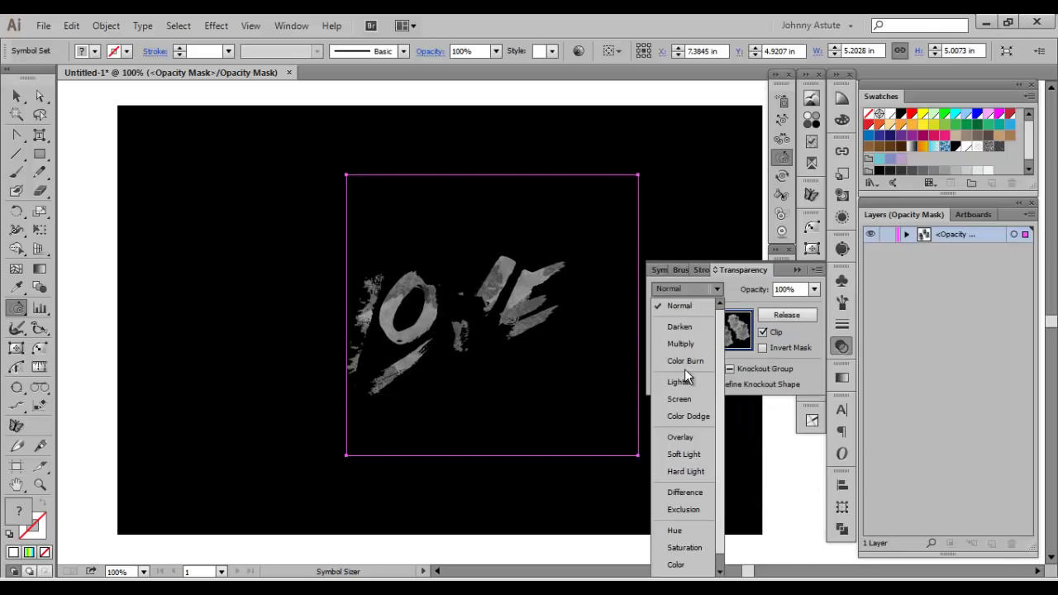
pyautogui.click(680, 399)
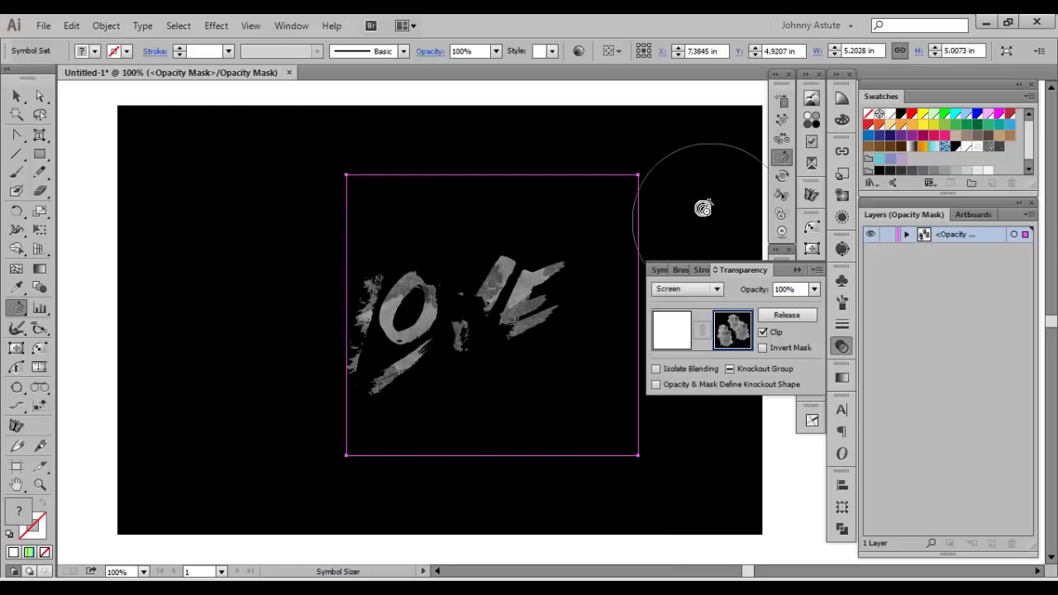
pyautogui.click(686, 177)
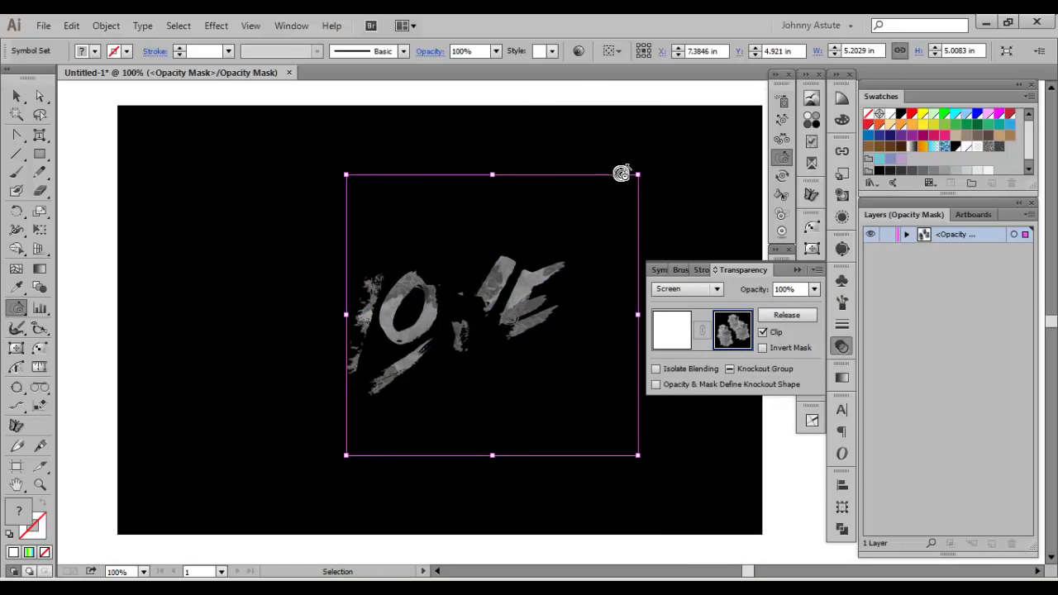
pyautogui.press('v')
pyautogui.hotkey('ctrl', 'shift', 'a')
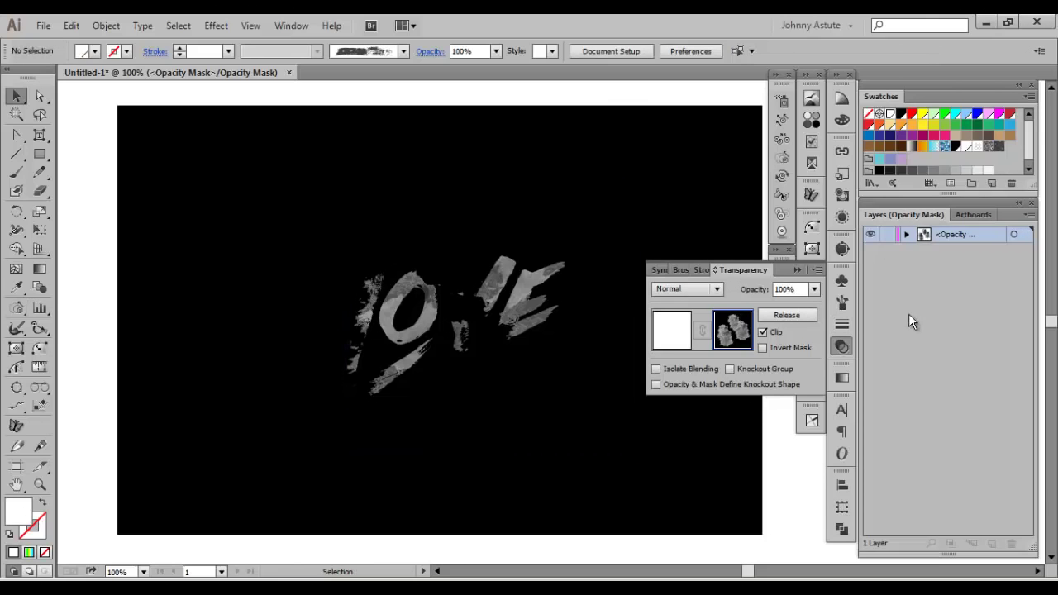
# Spray Watercolor 2 symbols across the whole LOVE lettering as a separate symbol set in the mask.
pyautogui.click(842, 281)
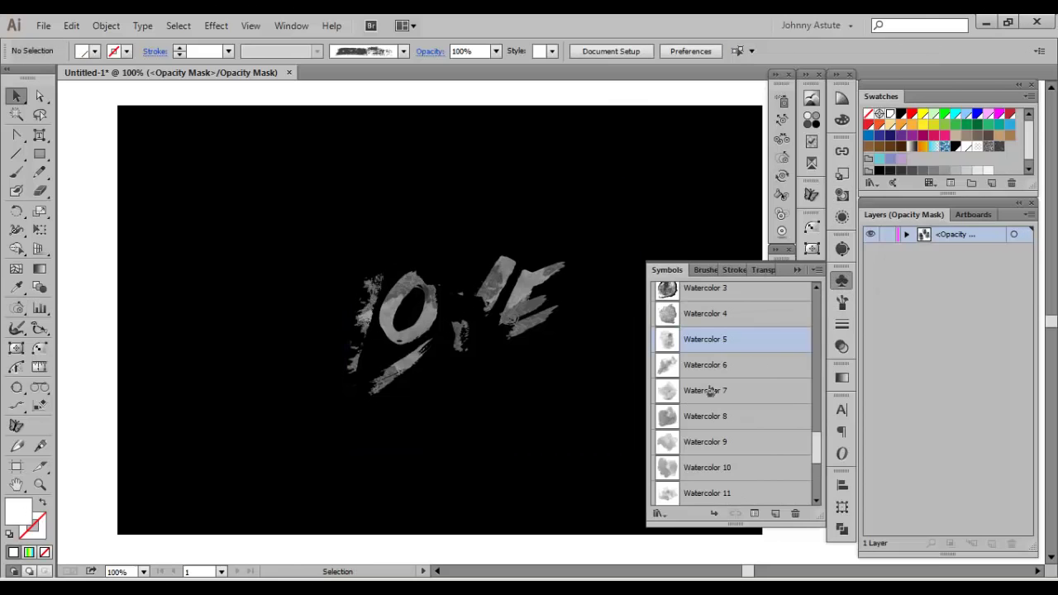
pyautogui.scroll(2, 761, 390)
pyautogui.scroll(-1, 761, 385)
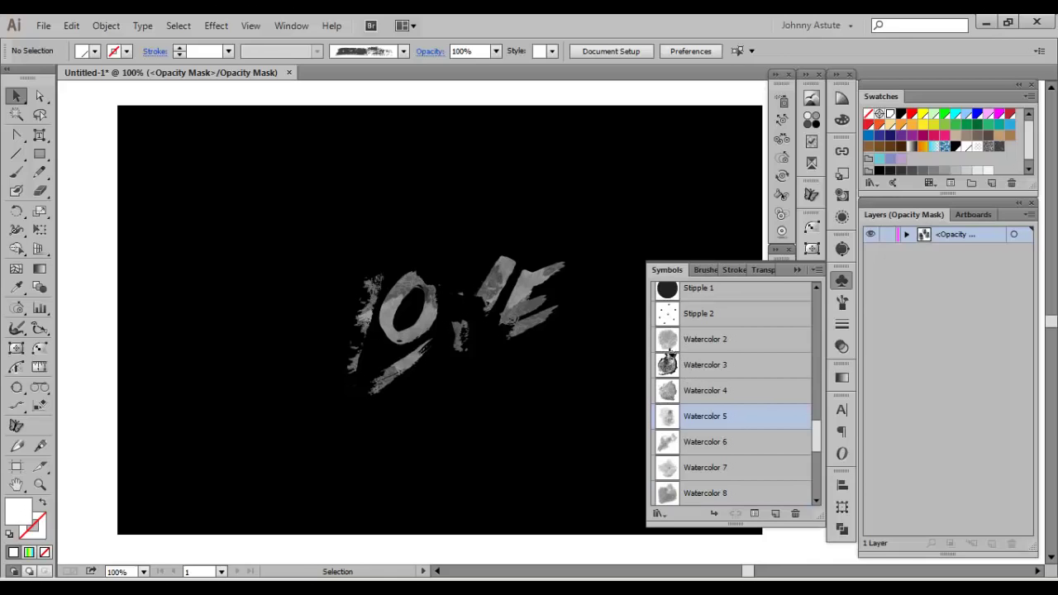
pyautogui.click(721, 340)
pyautogui.click(843, 281)
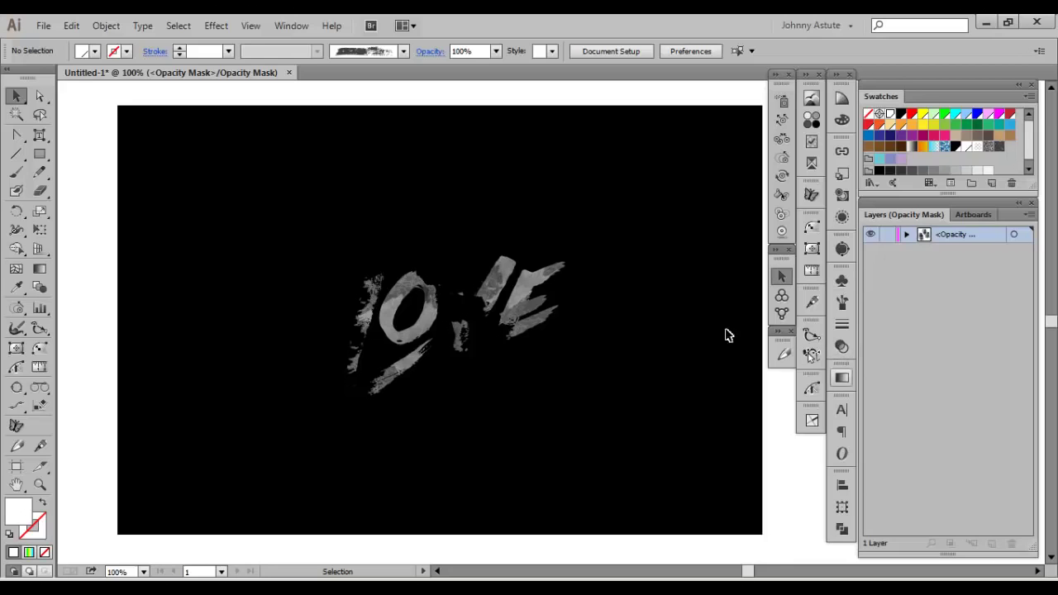
pyautogui.hotkey('shift', 's')
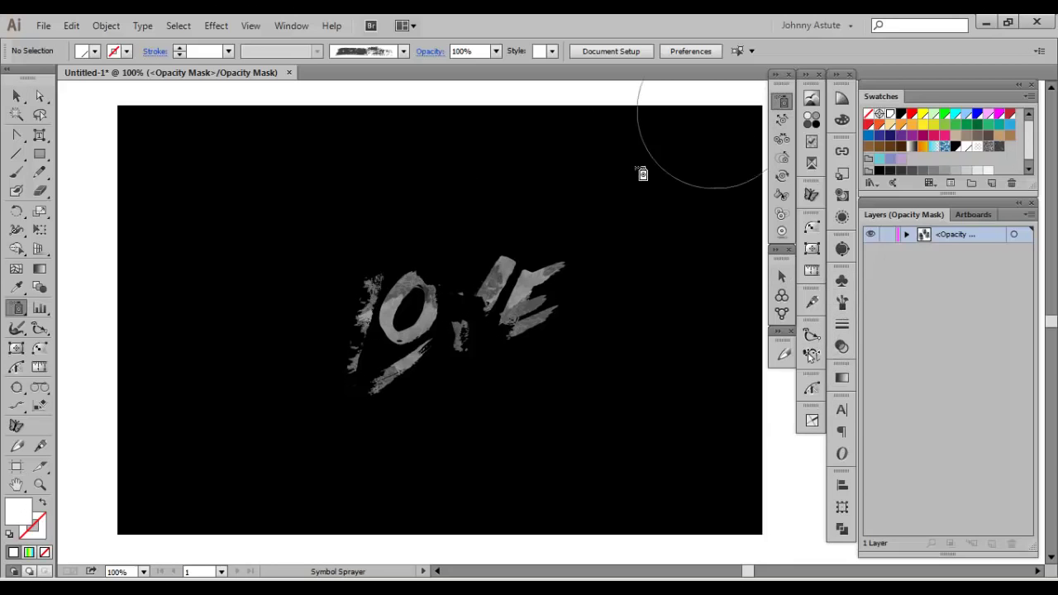
pyautogui.click(368, 348)
pyautogui.moveTo(484, 274); pyautogui.dragTo(496, 348)
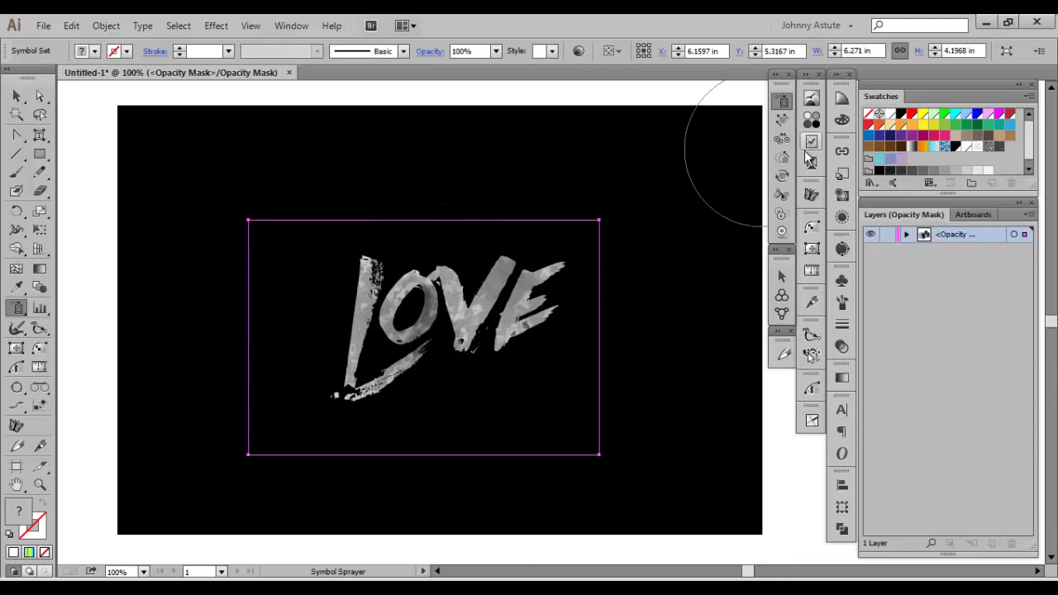
# Resize the Watercolor 2 symbols with the Symbol Sizer and move them over the lettering with the Symbol Shifter.
pyautogui.hotkey('shift', 's')
pyautogui.moveTo(489, 349)
pyautogui.mouseDown()
pyautogui.moveTo(496, 354)
pyautogui.moveTo(501, 319)
pyautogui.mouseUp()
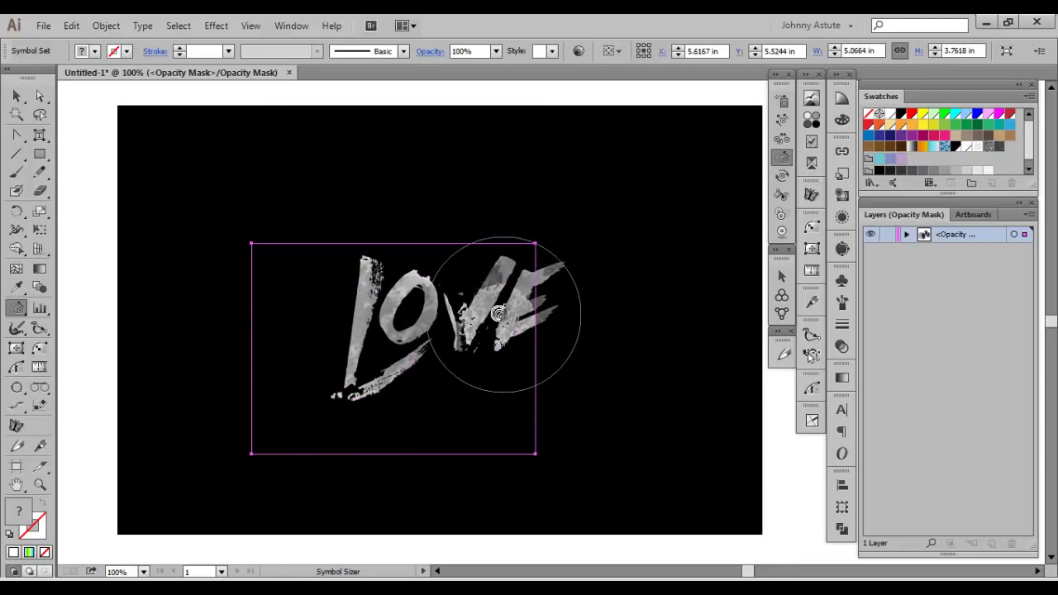
pyautogui.moveTo(363, 372)
pyautogui.mouseDown()
pyautogui.moveTo(347, 333)
pyautogui.moveTo(397, 335)
pyautogui.mouseUp()
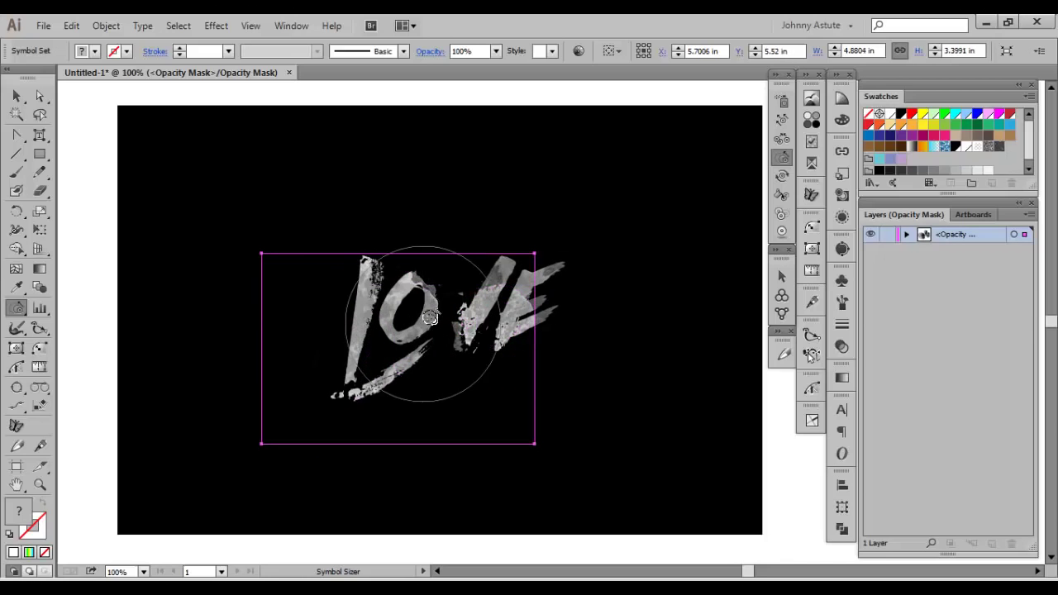
pyautogui.moveTo(507, 326)
pyautogui.mouseDown()
pyautogui.moveTo(481, 317)
pyautogui.moveTo(442, 262)
pyautogui.mouseUp()
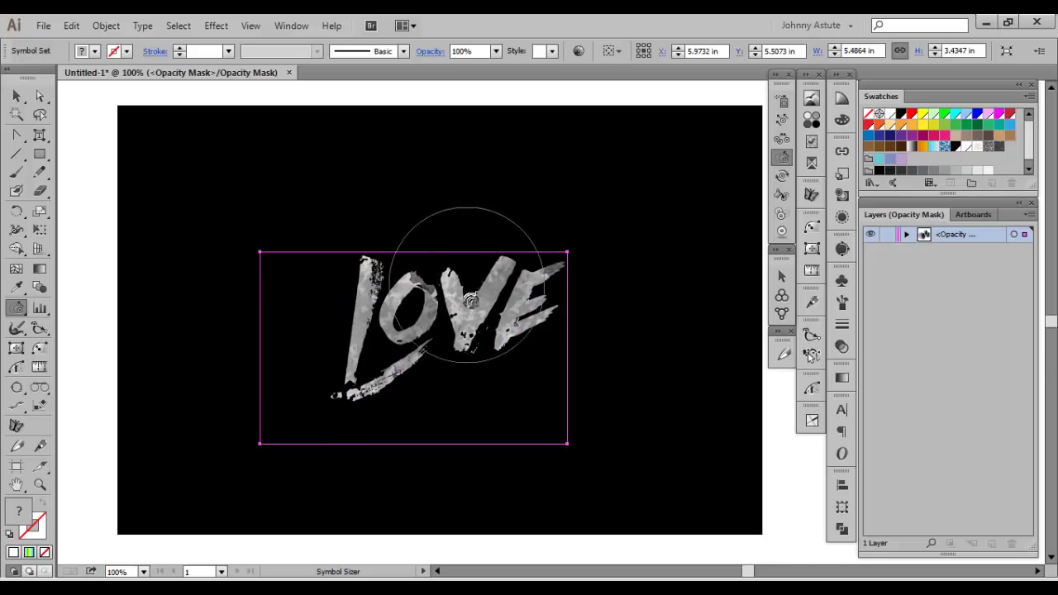
pyautogui.moveTo(496, 315)
pyautogui.mouseDown()
pyautogui.moveTo(505, 314)
pyautogui.moveTo(380, 321)
pyautogui.moveTo(368, 273)
pyautogui.mouseUp()
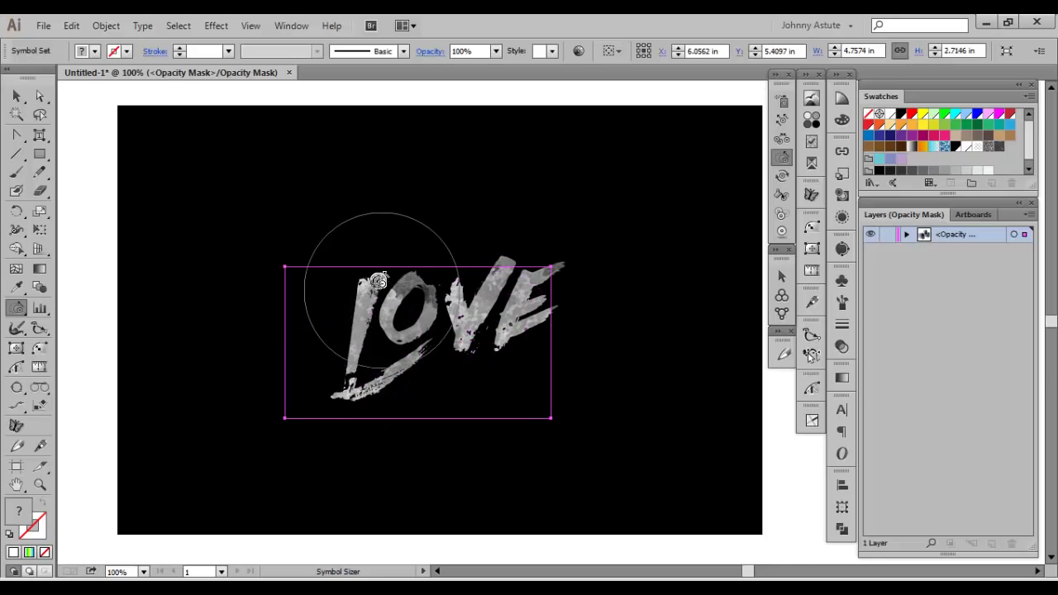
pyautogui.click(783, 120)
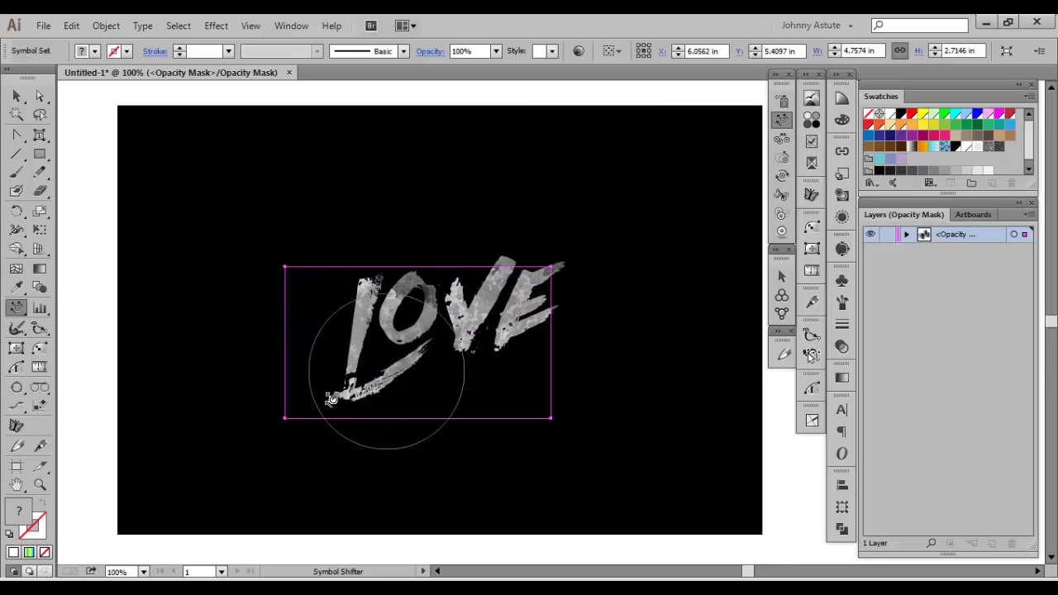
pyautogui.moveTo(373, 397)
pyautogui.mouseDown()
pyautogui.moveTo(307, 385)
pyautogui.moveTo(351, 323)
pyautogui.moveTo(323, 295)
pyautogui.moveTo(343, 340)
pyautogui.moveTo(357, 346)
pyautogui.moveTo(331, 343)
pyautogui.moveTo(502, 296)
pyautogui.moveTo(486, 296)
pyautogui.moveTo(486, 307)
pyautogui.mouseUp()
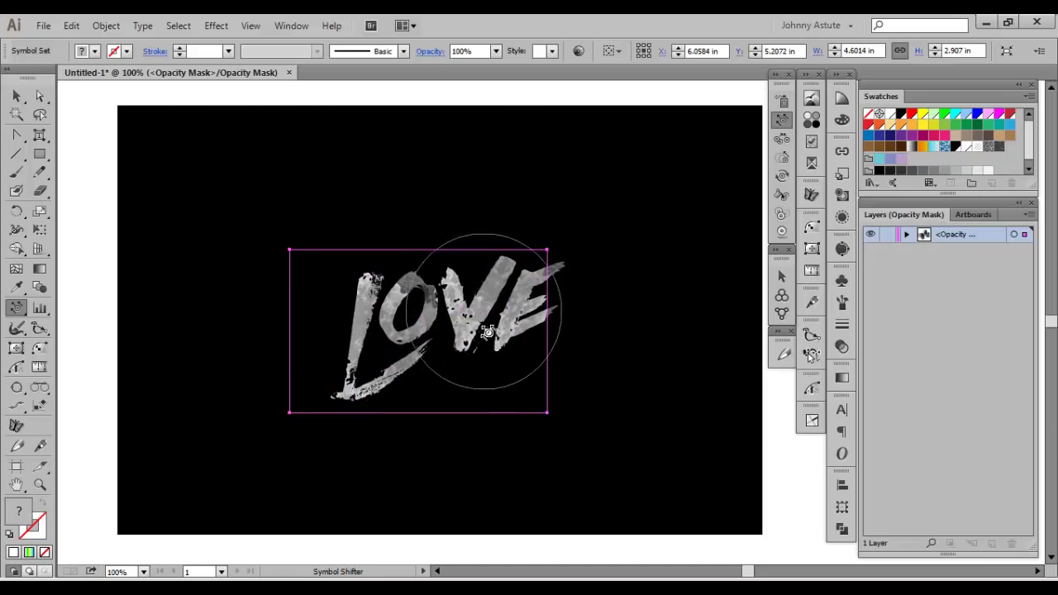
# Set the Watercolor 2 symbol set's blending mode to Screen.
pyautogui.click(843, 349)
pyautogui.click(717, 289)
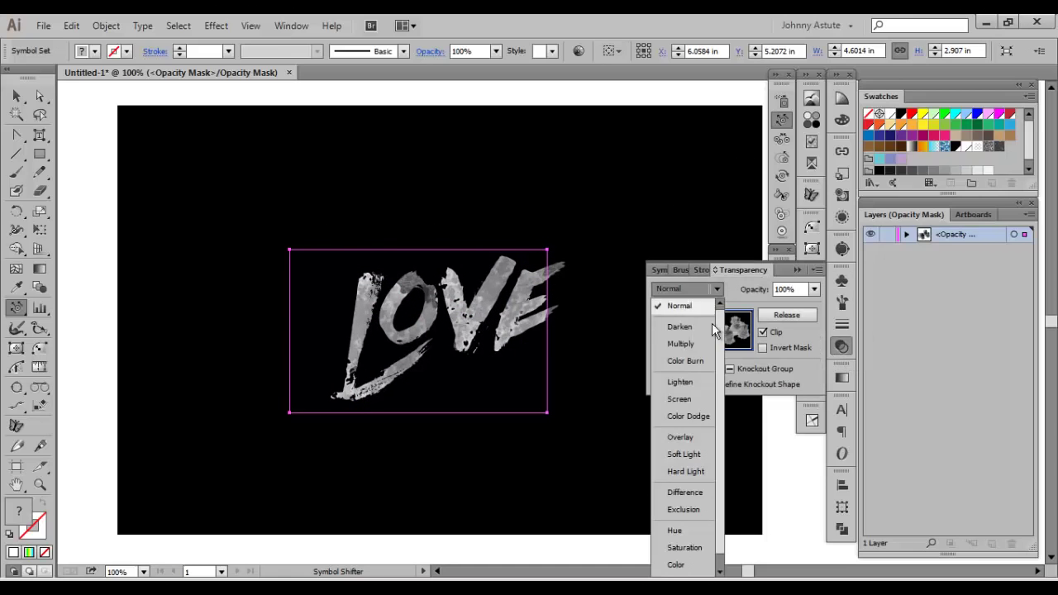
pyautogui.click(689, 398)
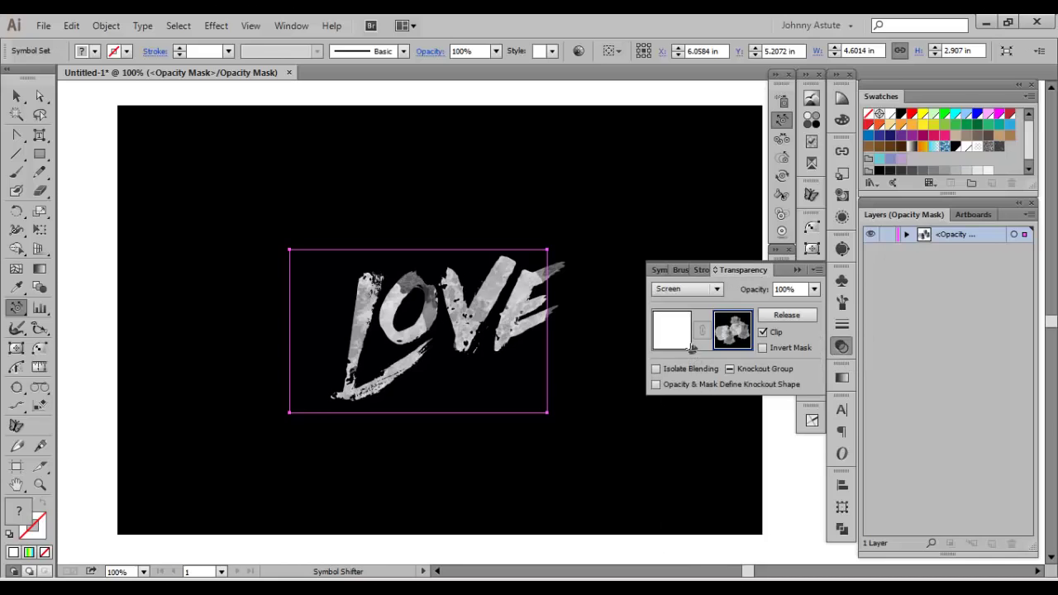
# Stain parts of the Watercolor 2 symbols with mid-gray, dark gray and near-black swatches using the Symbol Stainer.
pyautogui.click(782, 194)
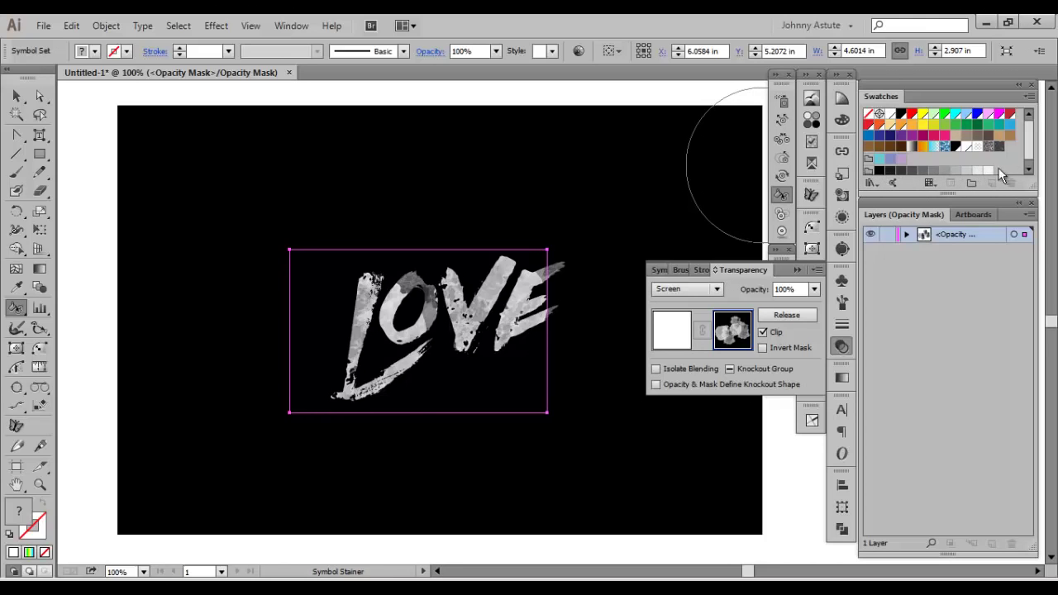
pyautogui.moveTo(378, 248)
pyautogui.mouseDown()
pyautogui.moveTo(319, 355)
pyautogui.moveTo(507, 201)
pyautogui.moveTo(438, 265)
pyautogui.mouseUp()
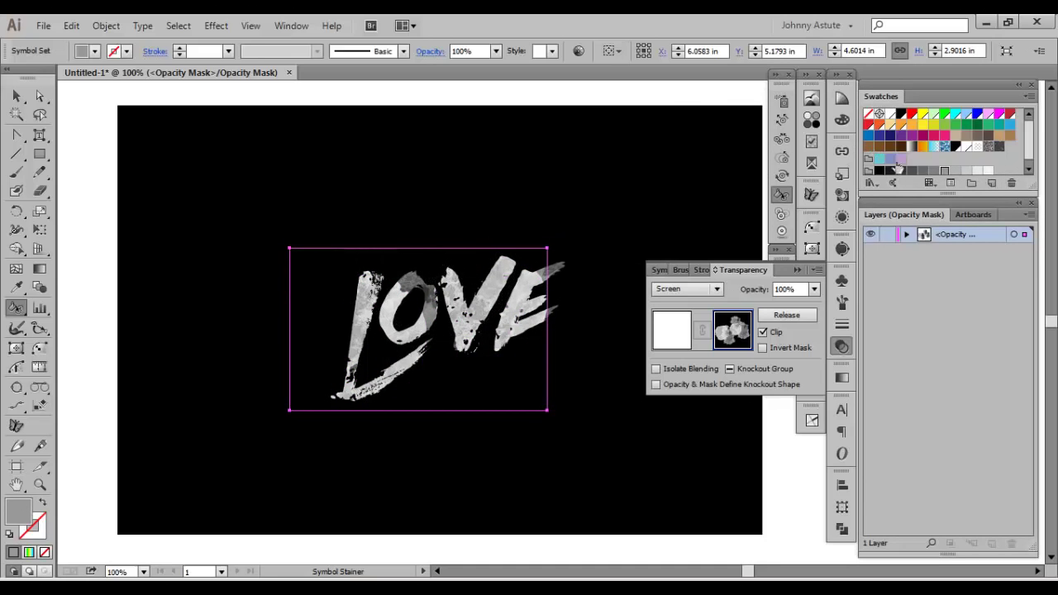
pyautogui.moveTo(548, 298)
pyautogui.mouseDown()
pyautogui.moveTo(497, 330)
pyautogui.moveTo(330, 380)
pyautogui.moveTo(295, 284)
pyautogui.mouseUp()
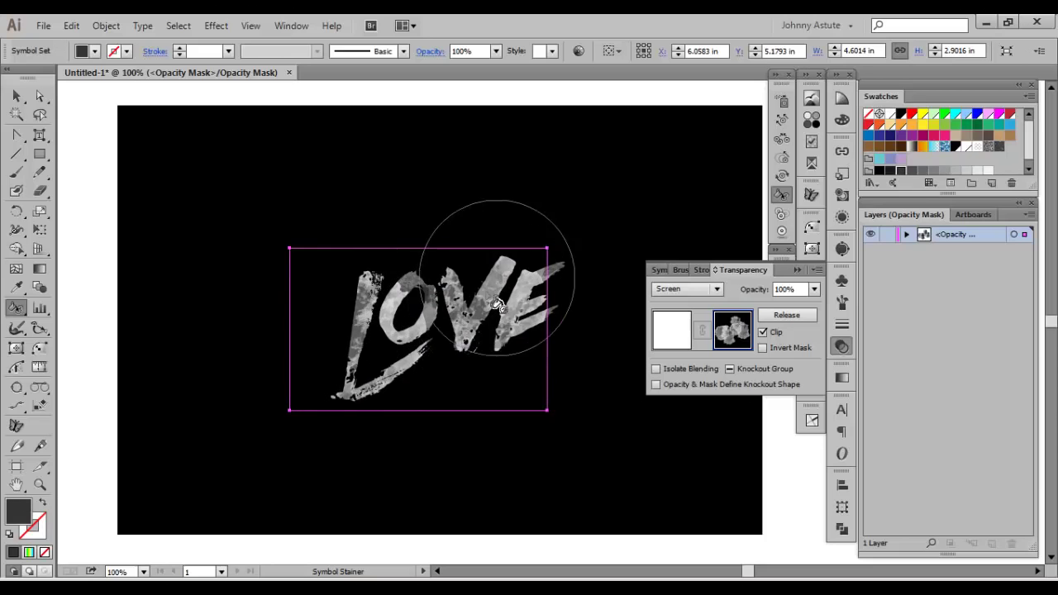
pyautogui.moveTo(496, 265)
pyautogui.mouseDown()
pyautogui.moveTo(490, 307)
pyautogui.moveTo(416, 387)
pyautogui.mouseUp()
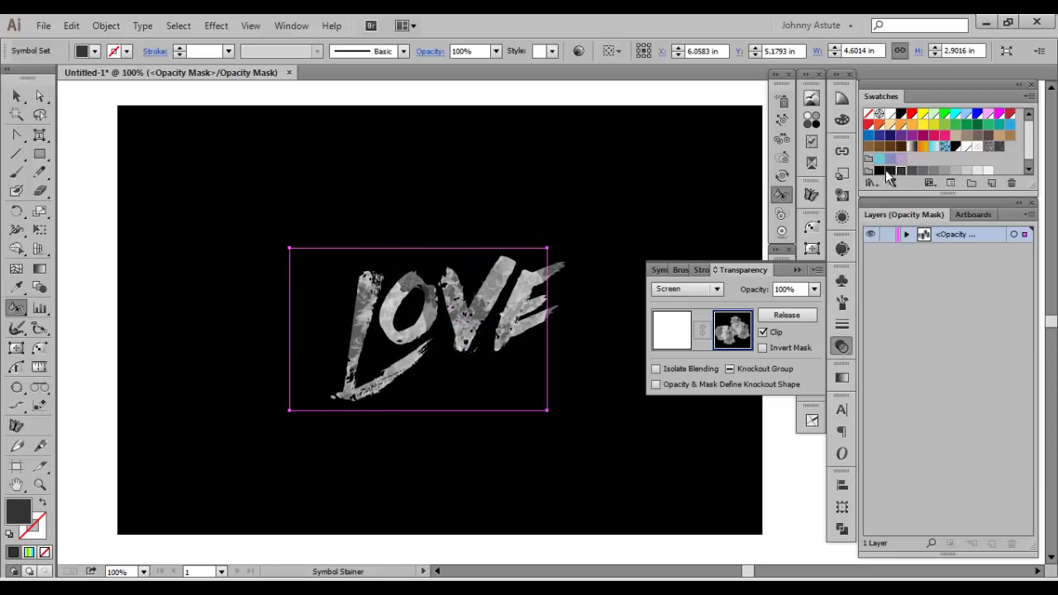
pyautogui.moveTo(488, 245)
pyautogui.mouseDown()
pyautogui.moveTo(463, 314)
pyautogui.moveTo(447, 290)
pyautogui.mouseUp()
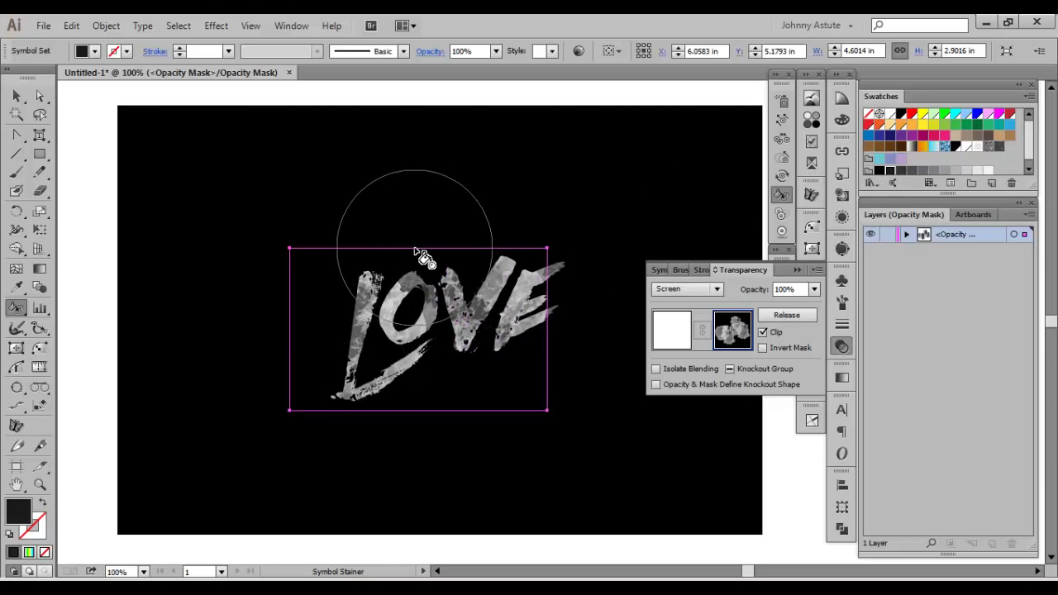
pyautogui.moveTo(331, 378)
pyautogui.mouseDown()
pyautogui.moveTo(331, 356)
pyautogui.moveTo(323, 376)
pyautogui.mouseUp()
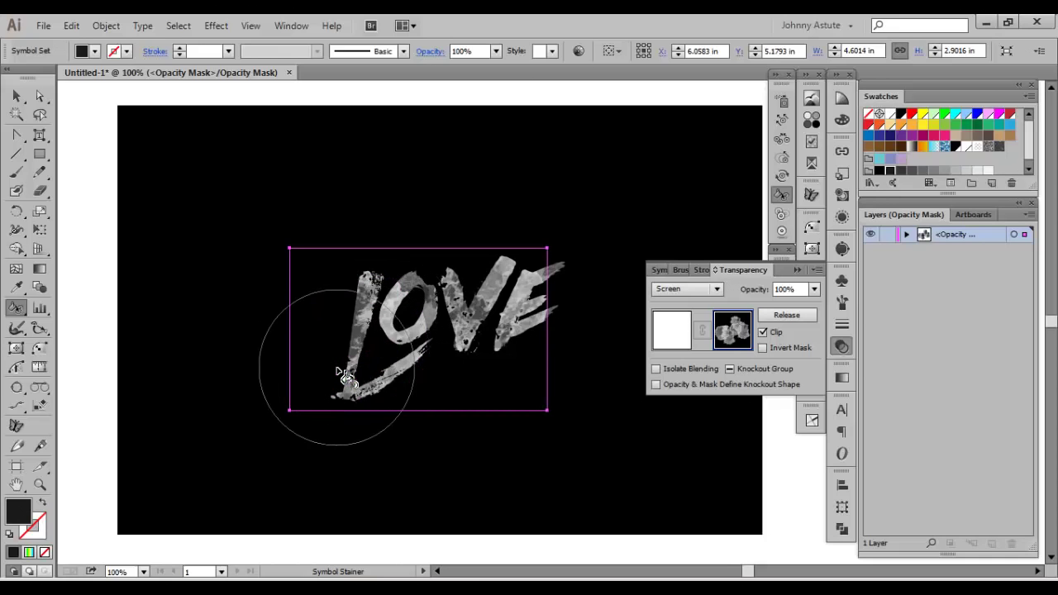
# Deselect the watercolor set and spray a single Salt 1 symbol over the letter E.
pyautogui.click(842, 281)
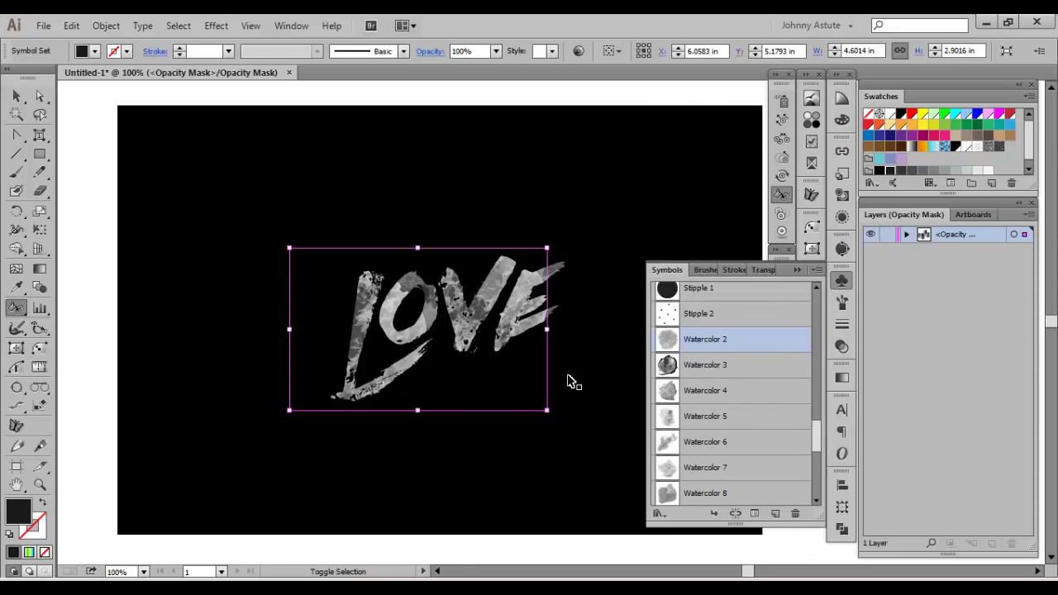
pyautogui.hotkey('ctrl', 'shift', 'a')
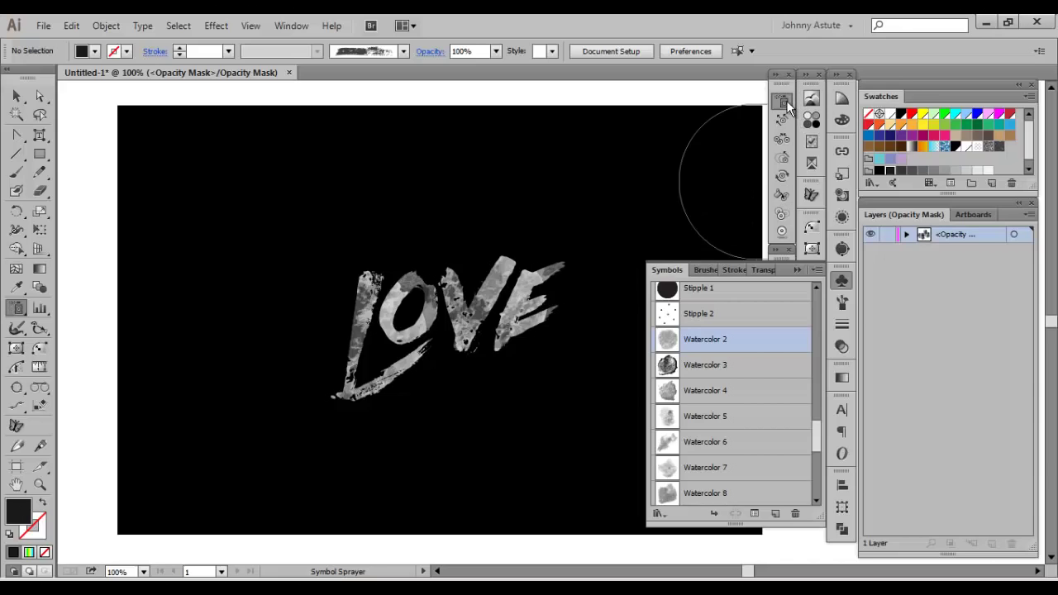
pyautogui.click(785, 100)
pyautogui.scroll(-1, 816, 447)
pyautogui.scroll(-9, 815, 447)
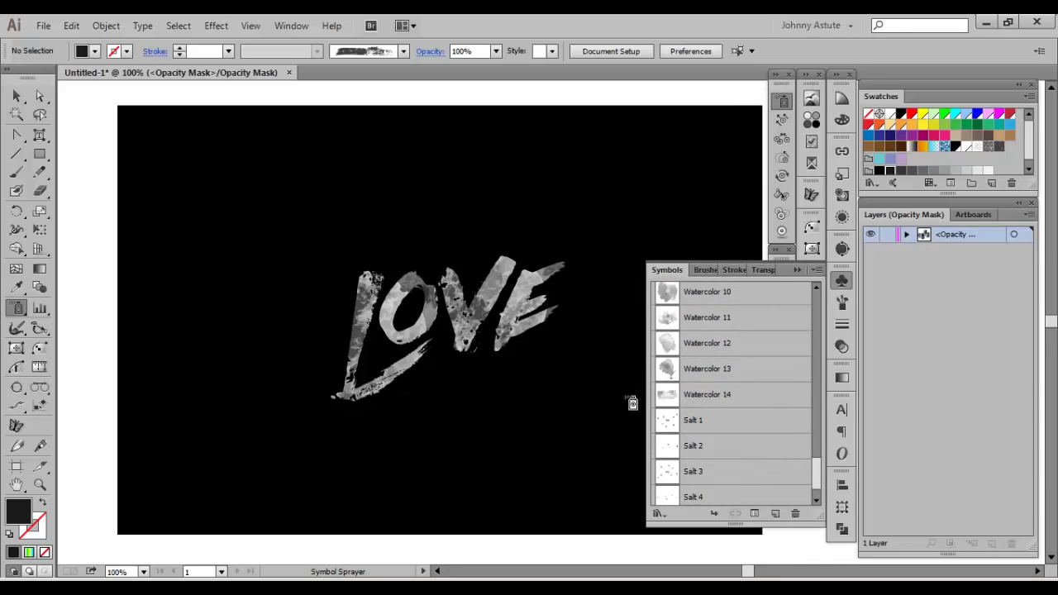
pyautogui.click(669, 427)
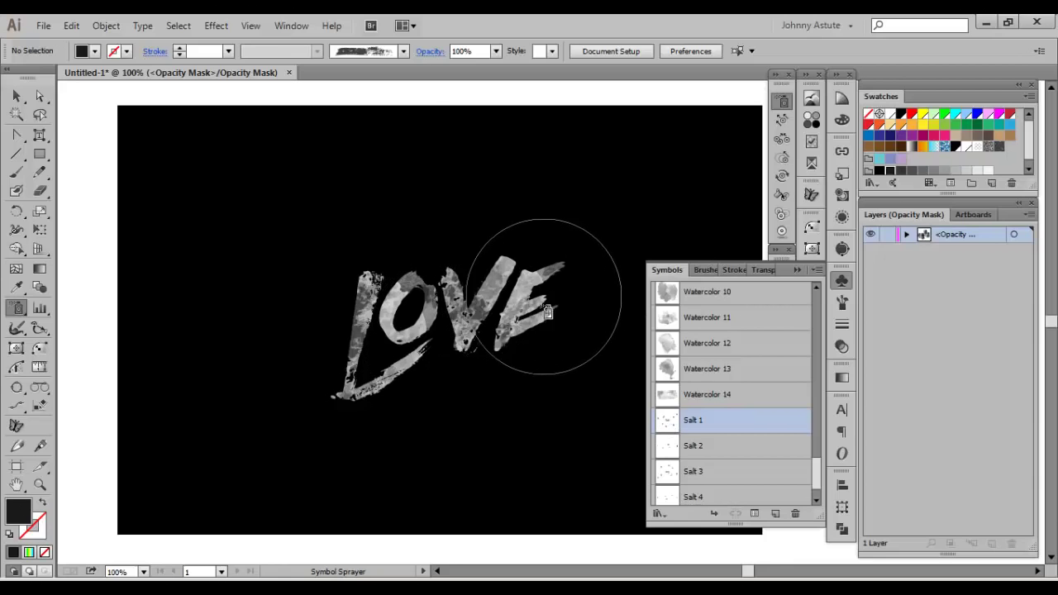
pyautogui.moveTo(543, 307); pyautogui.dragTo(529, 302)
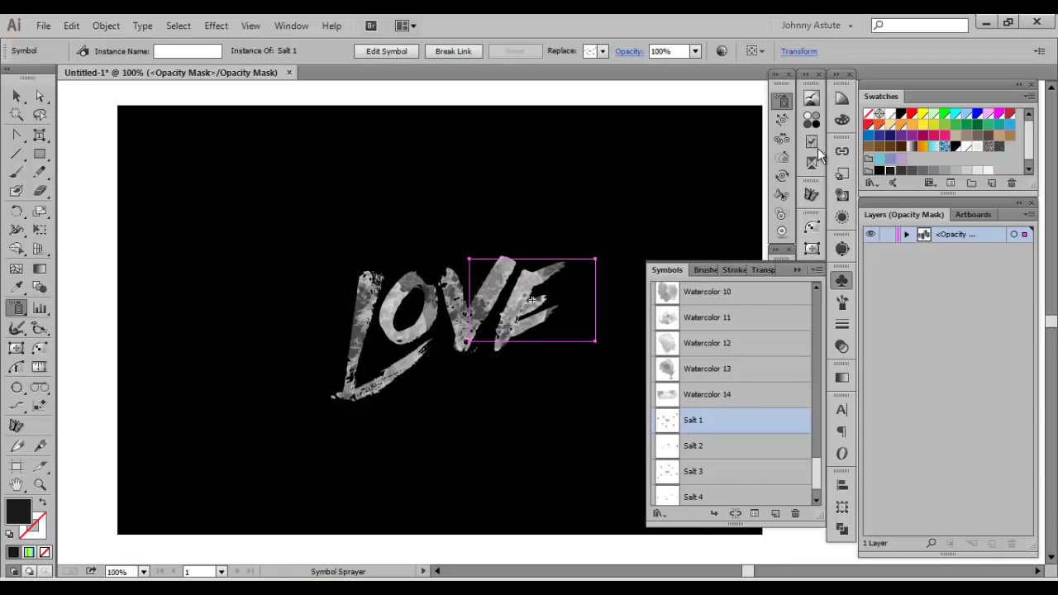
# Shrink the Salt 1 symbol over the letter E with the Symbol Sizer, set its blending mode to Multiply, and deselect it.
pyautogui.click(782, 157)
pyautogui.moveTo(533, 301); pyautogui.dragTo(534, 300)
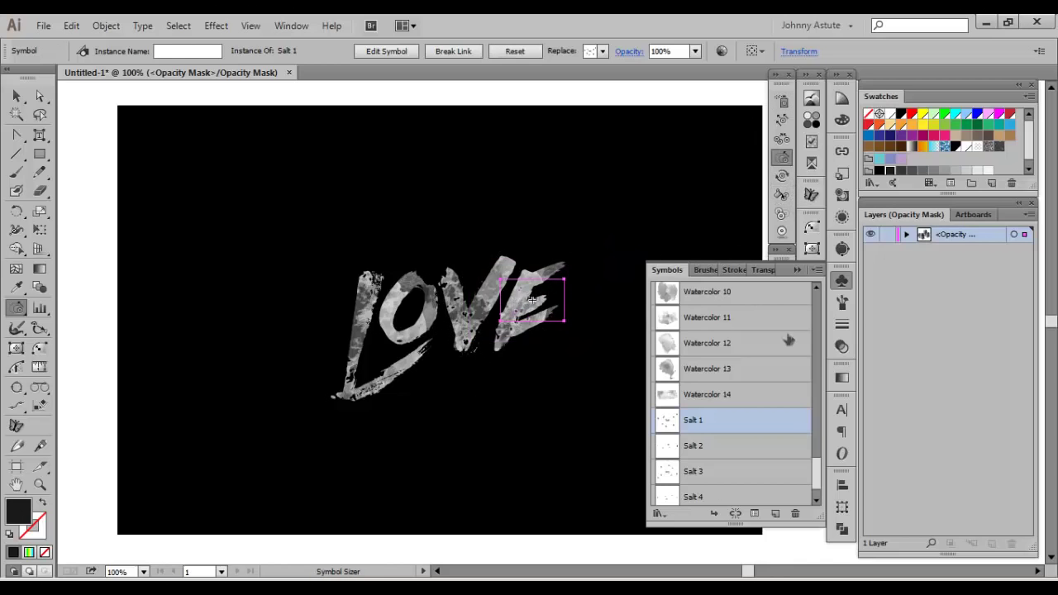
pyautogui.click(842, 343)
pyautogui.click(705, 293)
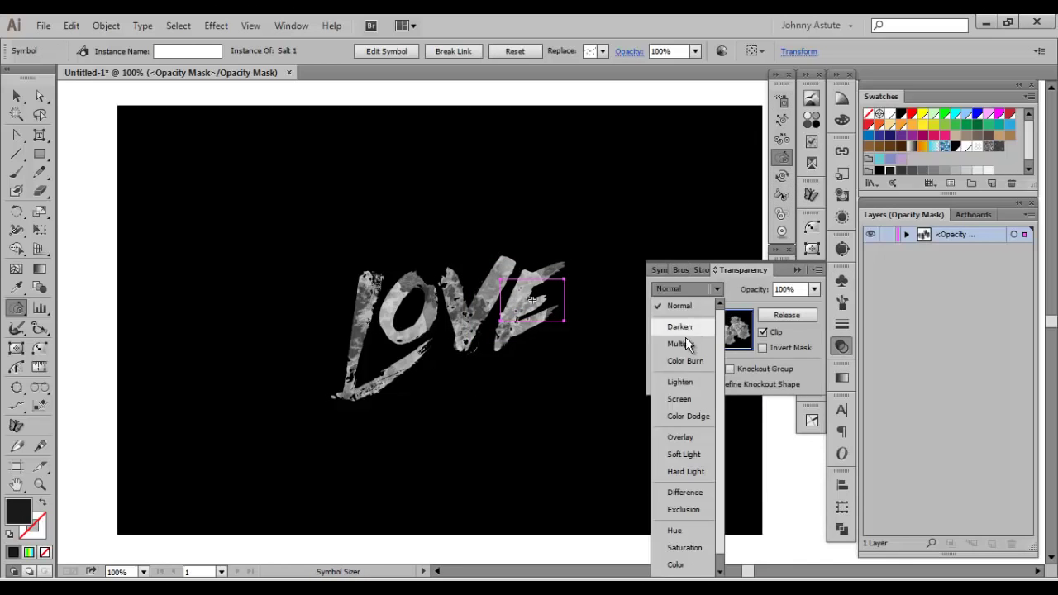
pyautogui.click(671, 329)
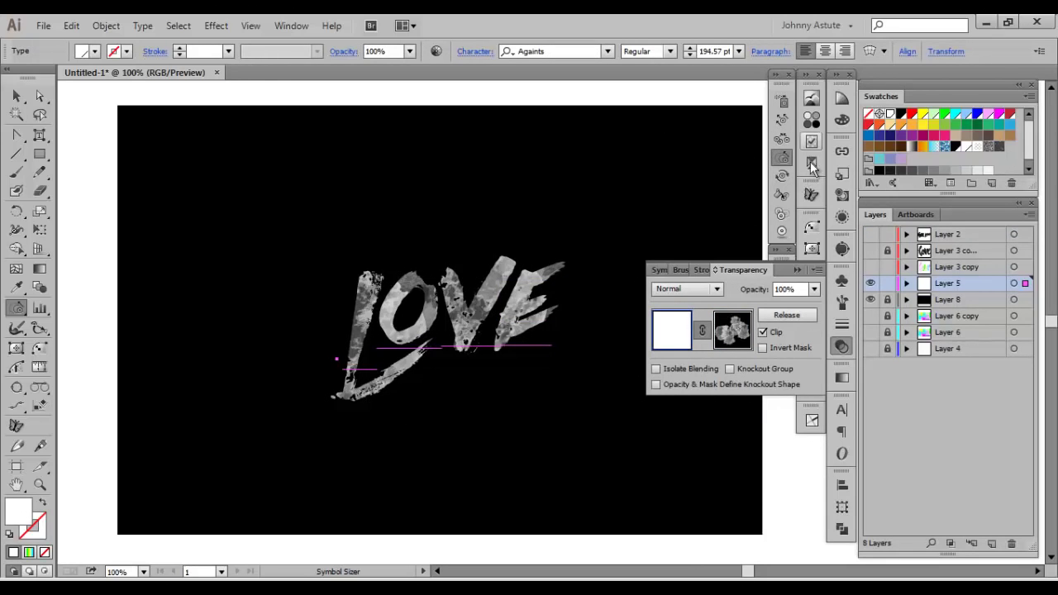
pyautogui.hotkey('ctrl', 'shift', 'a')
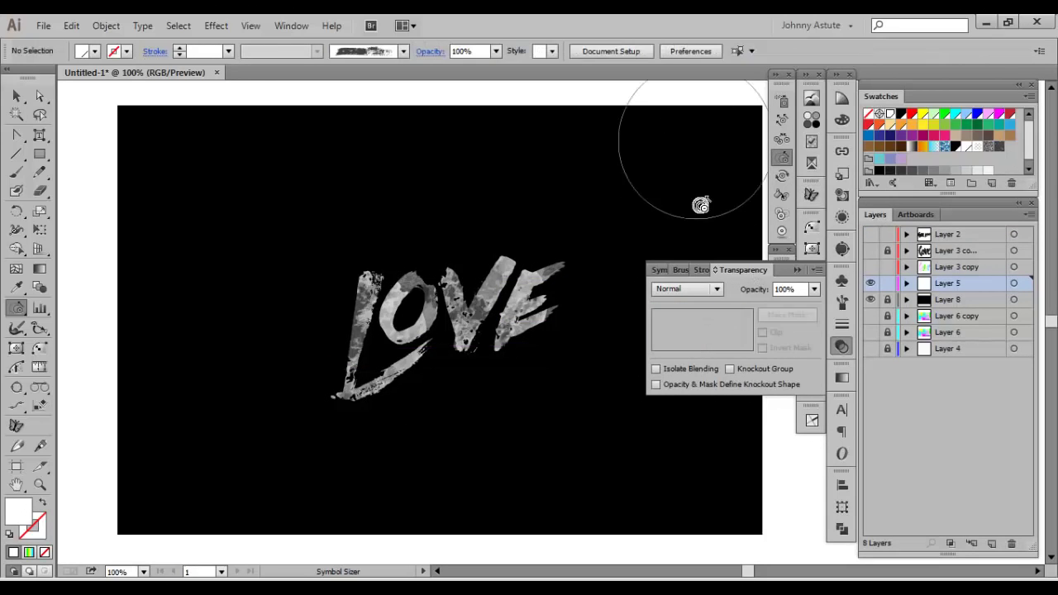
# Spray Salt 3 and Salt 2 symbols across the LOVE lettering with the Symbol Sprayer.
pyautogui.click(842, 282)
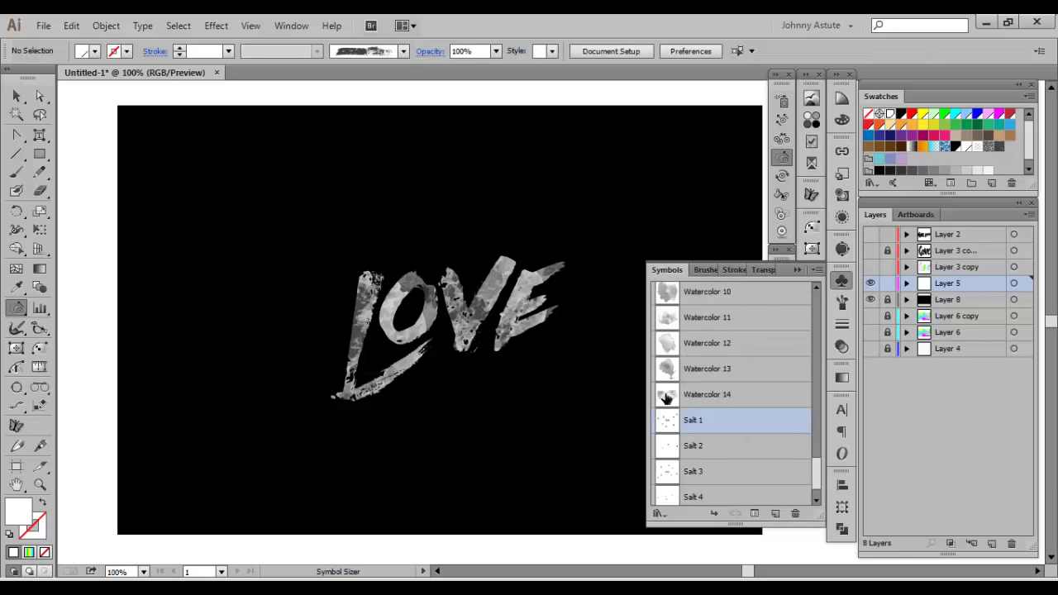
pyautogui.click(667, 473)
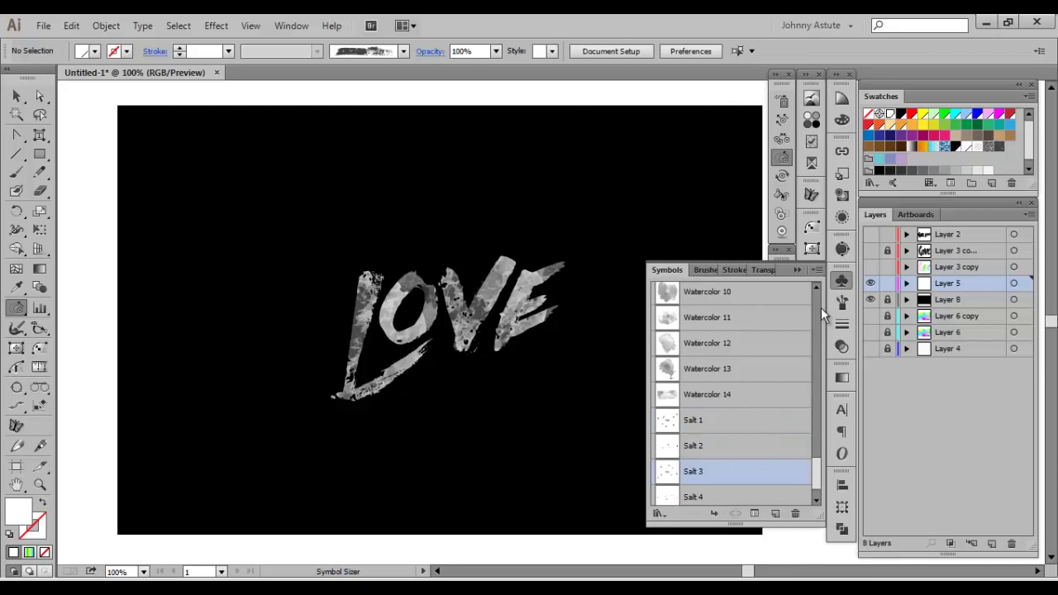
pyautogui.click(782, 100)
pyautogui.click(416, 329)
pyautogui.moveTo(416, 329); pyautogui.dragTo(342, 402)
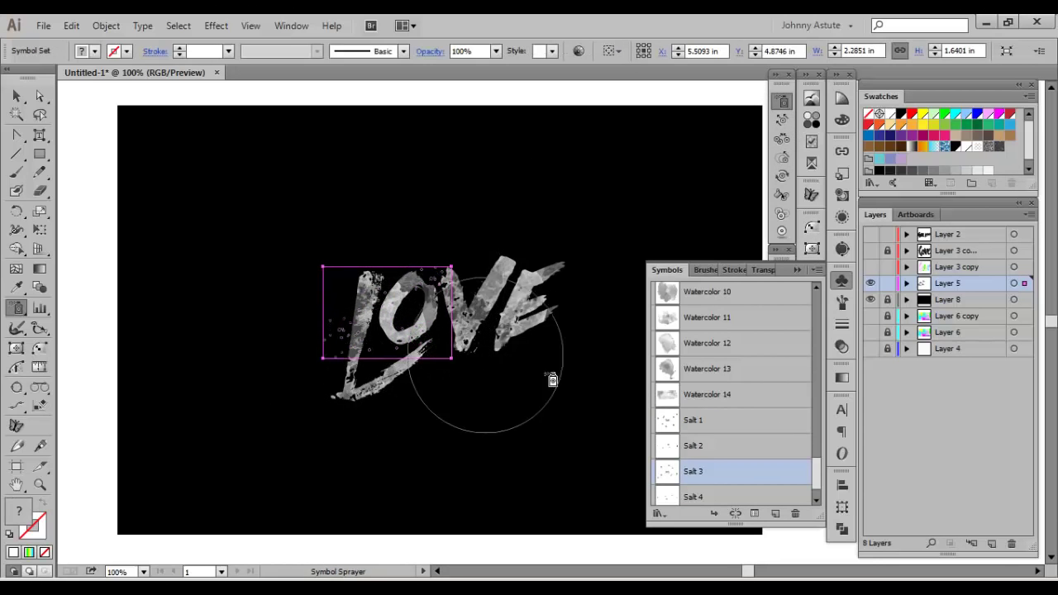
pyautogui.click(671, 447)
pyautogui.moveTo(437, 317)
pyautogui.mouseDown()
pyautogui.moveTo(487, 311)
pyautogui.moveTo(475, 354)
pyautogui.moveTo(436, 397)
pyautogui.moveTo(434, 354)
pyautogui.mouseUp()
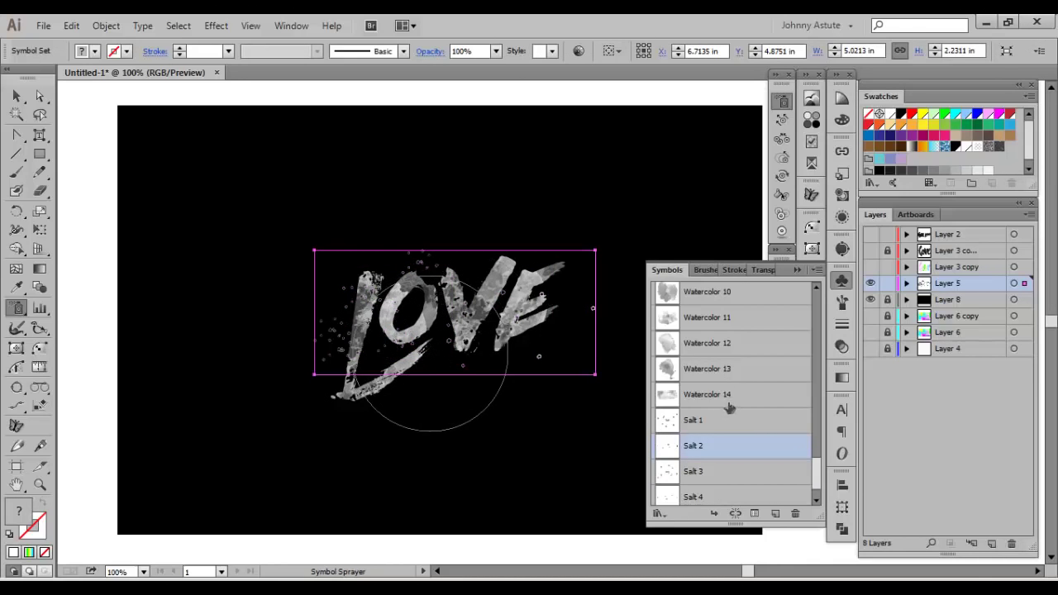
# Set the new salt symbol set's blending mode to Multiply and stain the symbols black with the Symbol Stainer.
pyautogui.click(842, 346)
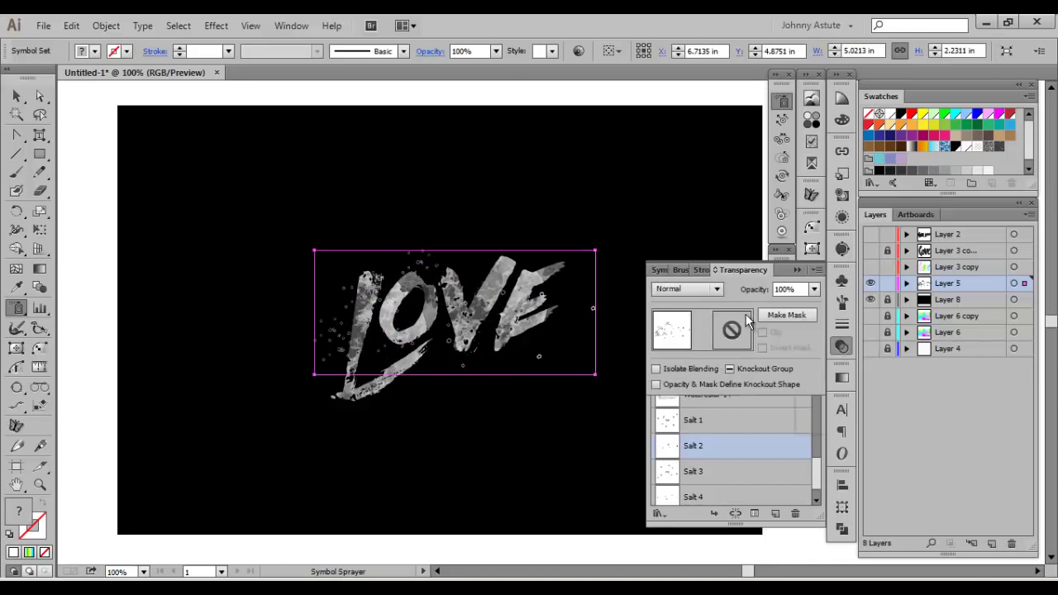
pyautogui.click(688, 289)
pyautogui.click(692, 341)
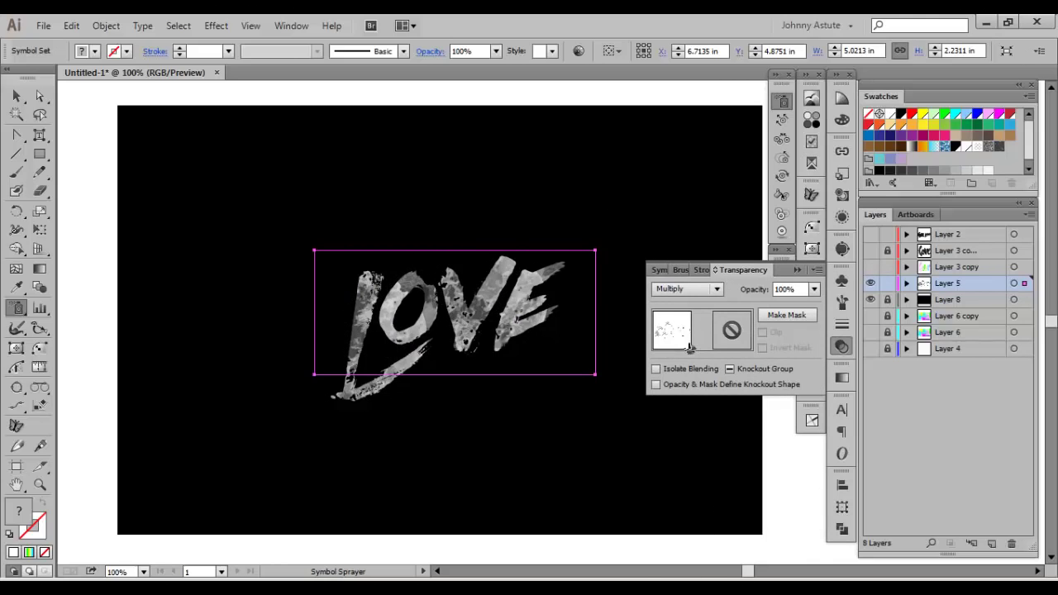
pyautogui.click(782, 194)
pyautogui.moveTo(538, 234)
pyautogui.mouseDown()
pyautogui.moveTo(350, 339)
pyautogui.moveTo(418, 329)
pyautogui.moveTo(355, 321)
pyautogui.mouseUp()
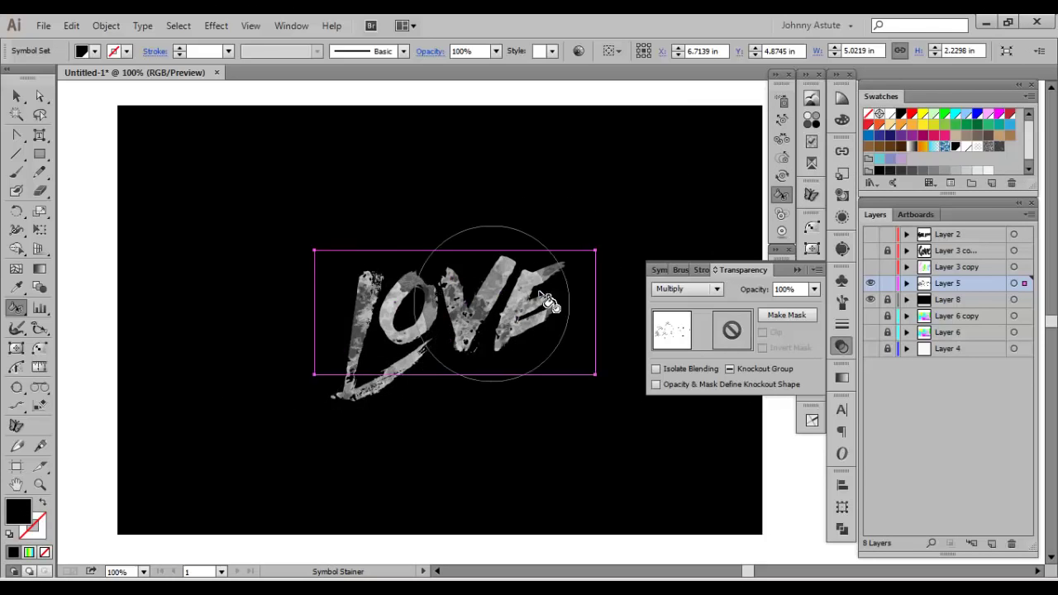
pyautogui.moveTo(546, 298)
pyautogui.mouseDown()
pyautogui.moveTo(555, 274)
pyautogui.moveTo(482, 252)
pyautogui.mouseUp()
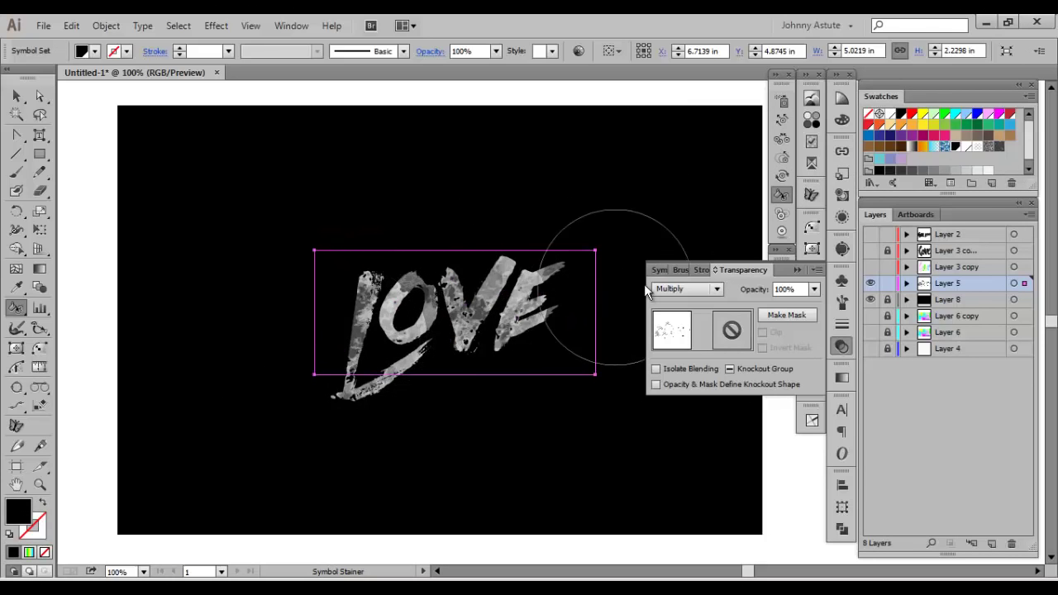
# Deselect the salt symbols and select the LOVE text to check its opacity mask.
pyautogui.click(842, 281)
pyautogui.click(16, 96)
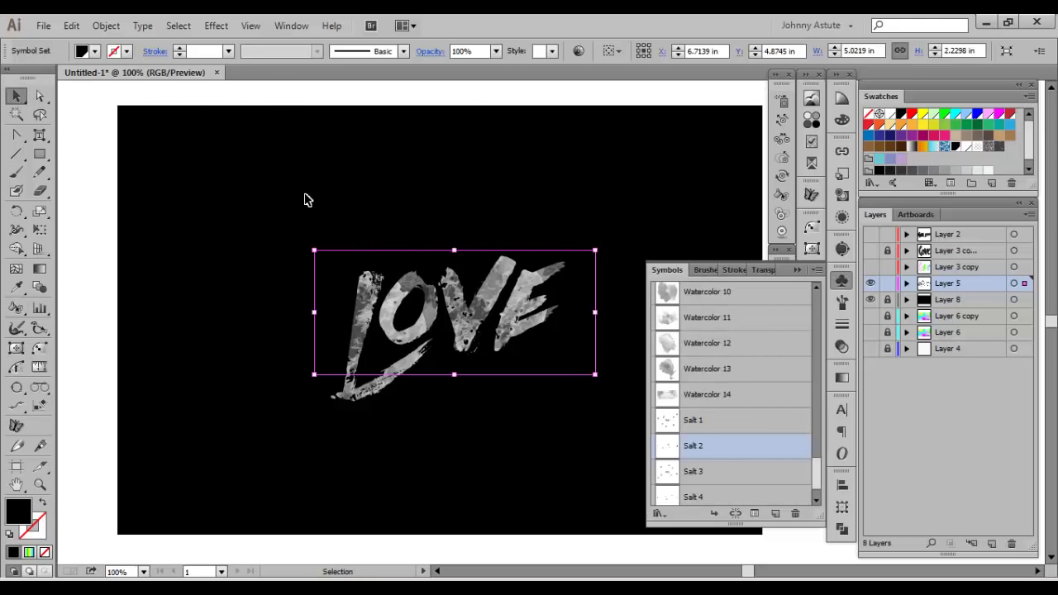
pyautogui.click(305, 200)
pyautogui.click(843, 347)
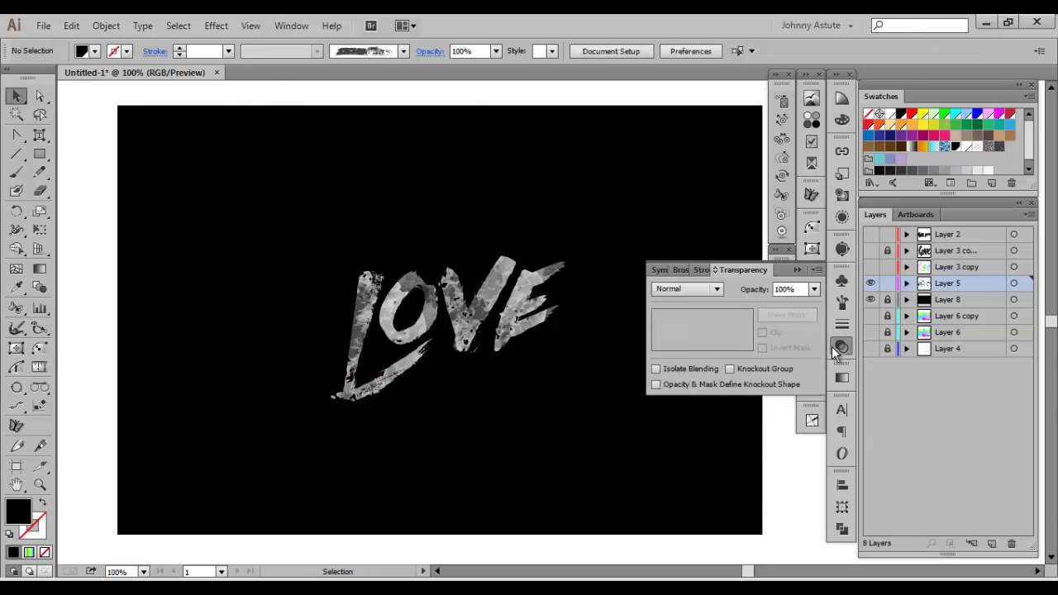
pyautogui.click(468, 306)
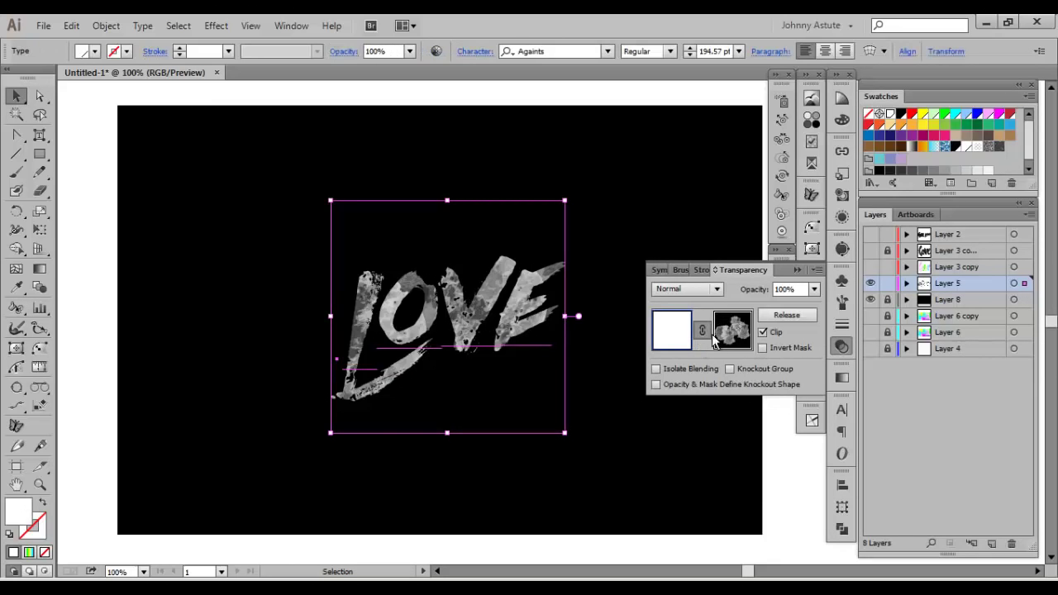
pyautogui.click(601, 202)
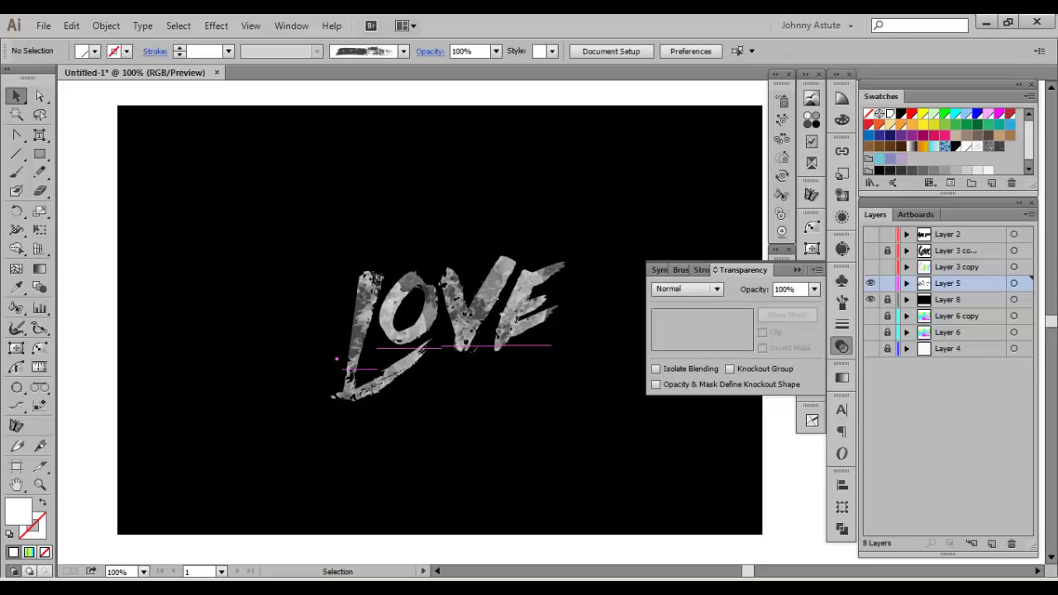
pyautogui.click(467, 314)
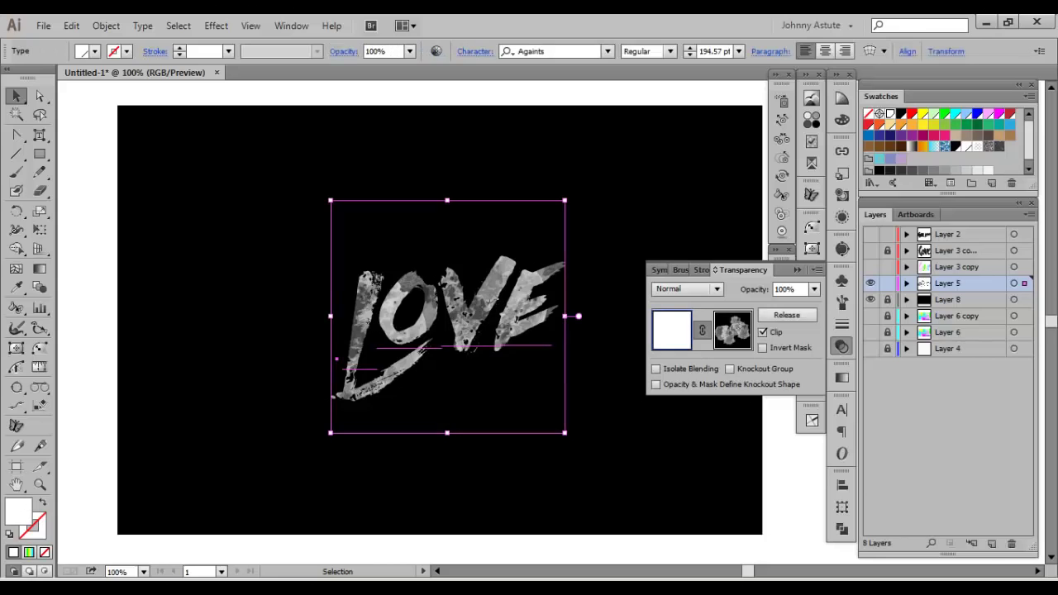
# Hide the black Layer 8 and cut the salt symbol set out of Layer 5.
pyautogui.click(874, 300)
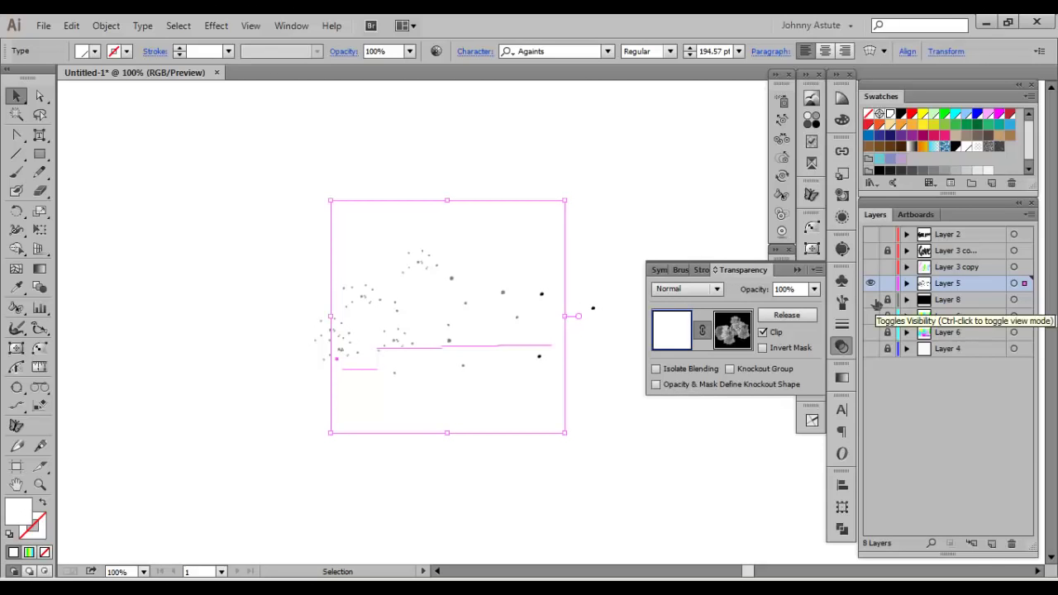
pyautogui.click(906, 284)
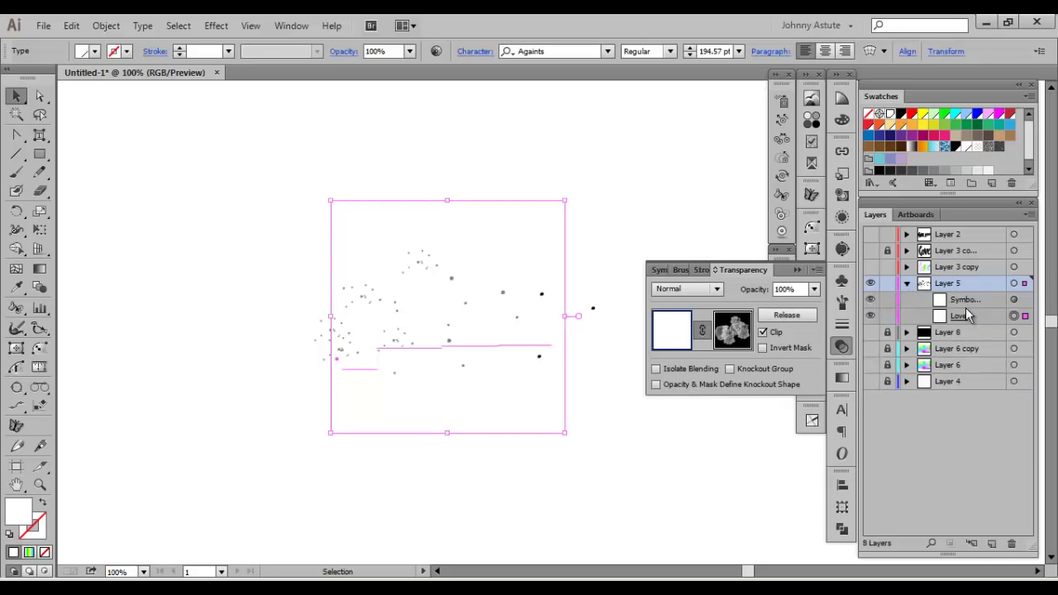
pyautogui.click(1024, 302)
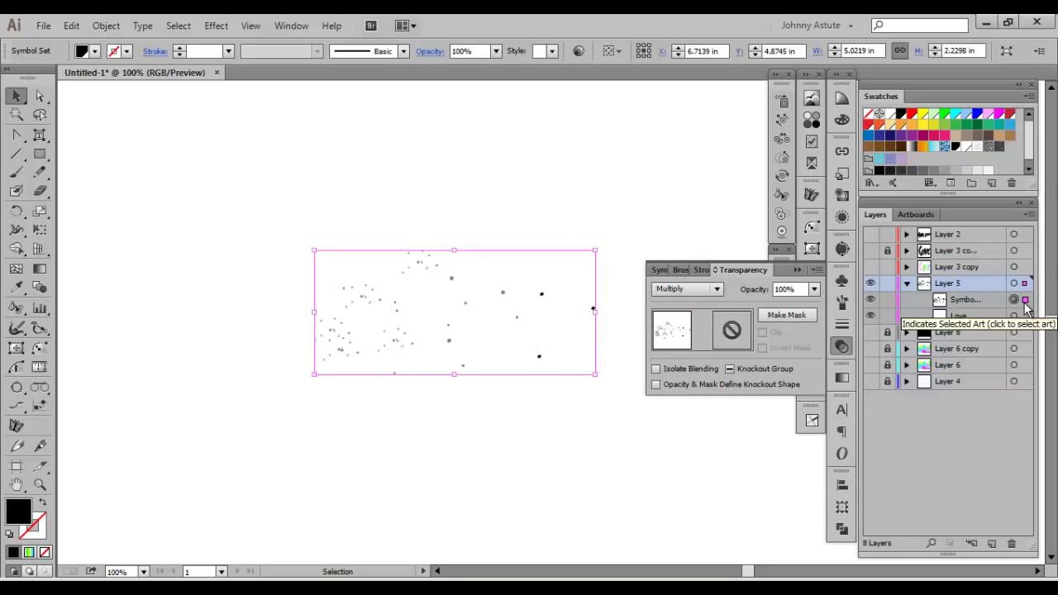
pyautogui.press('Delete')
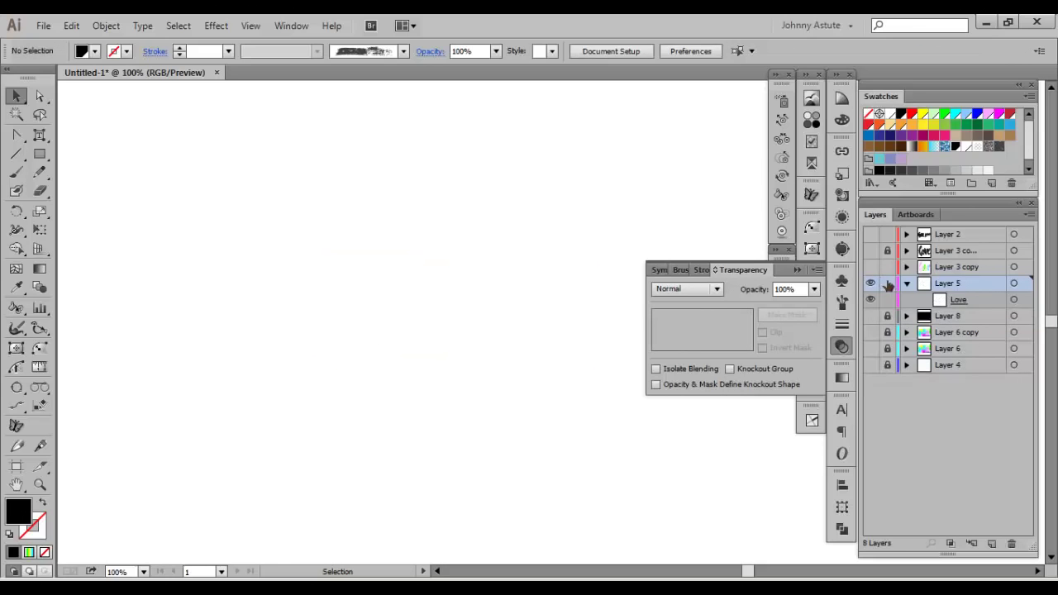
pyautogui.click(908, 284)
# Show Layer 8 again and paste the cut salt symbol set in place inside the LOVE text's opacity mask.
pyautogui.click(468, 323)
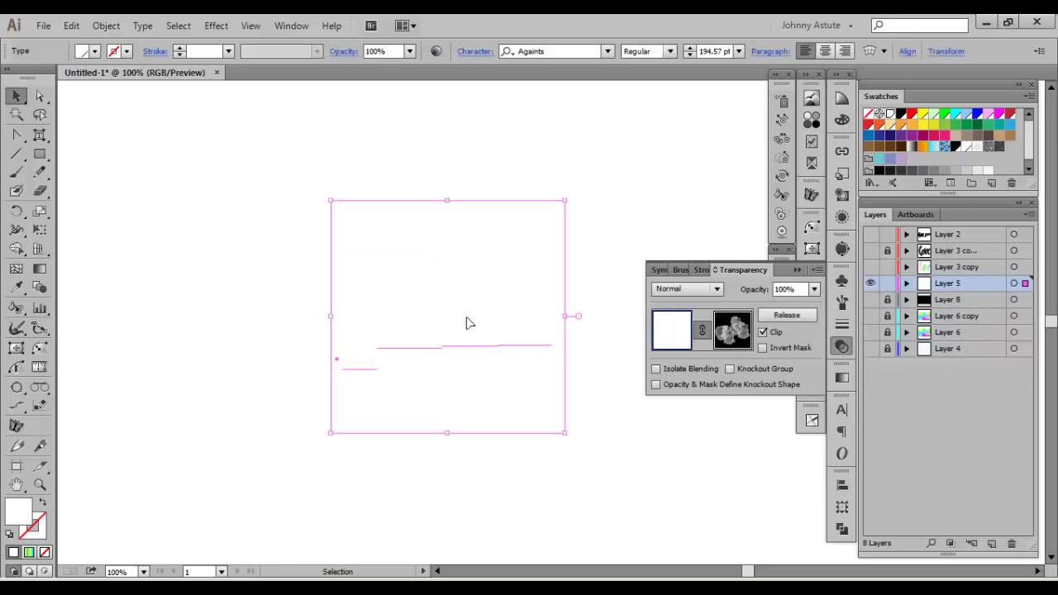
pyautogui.click(731, 339)
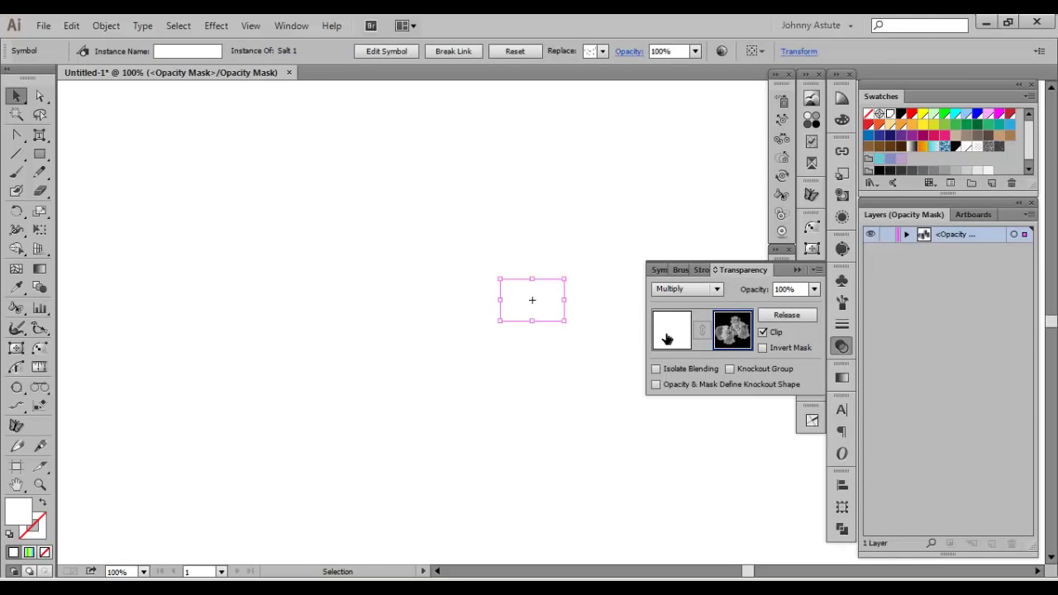
pyautogui.click(672, 329)
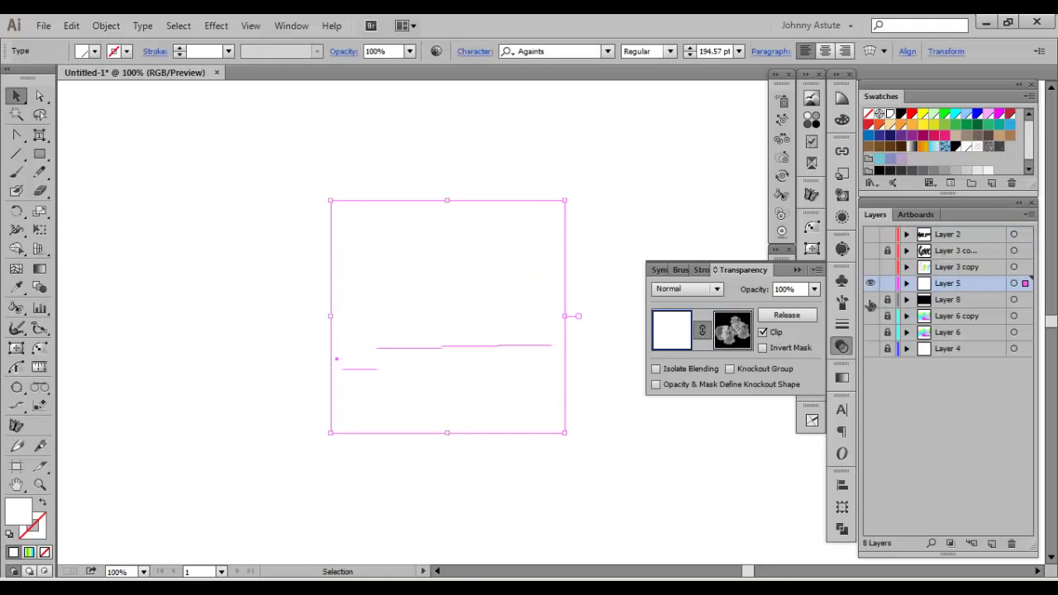
pyautogui.click(871, 301)
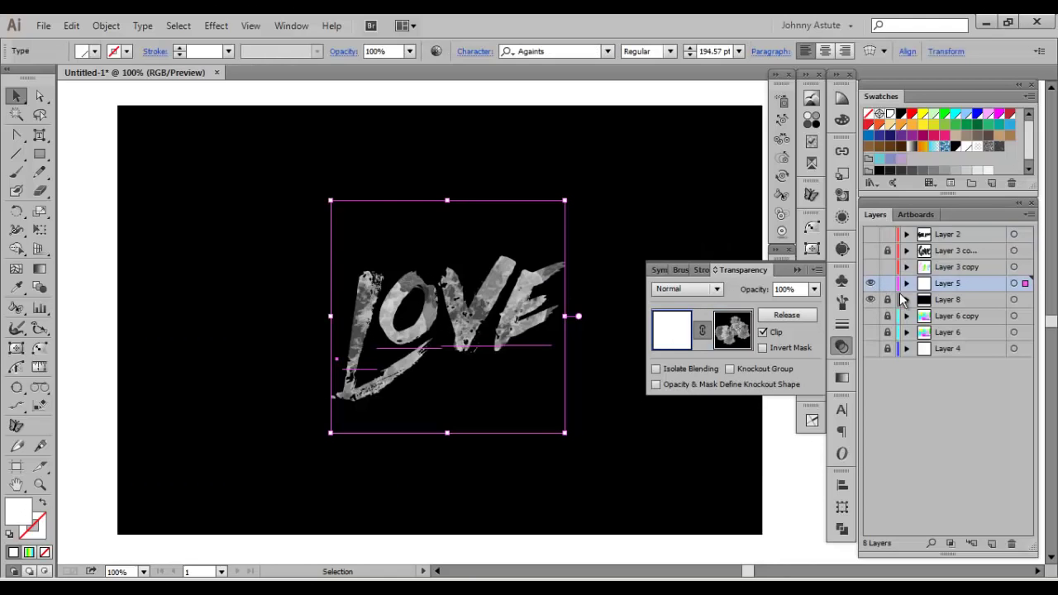
pyautogui.click(762, 331)
pyautogui.click(732, 329)
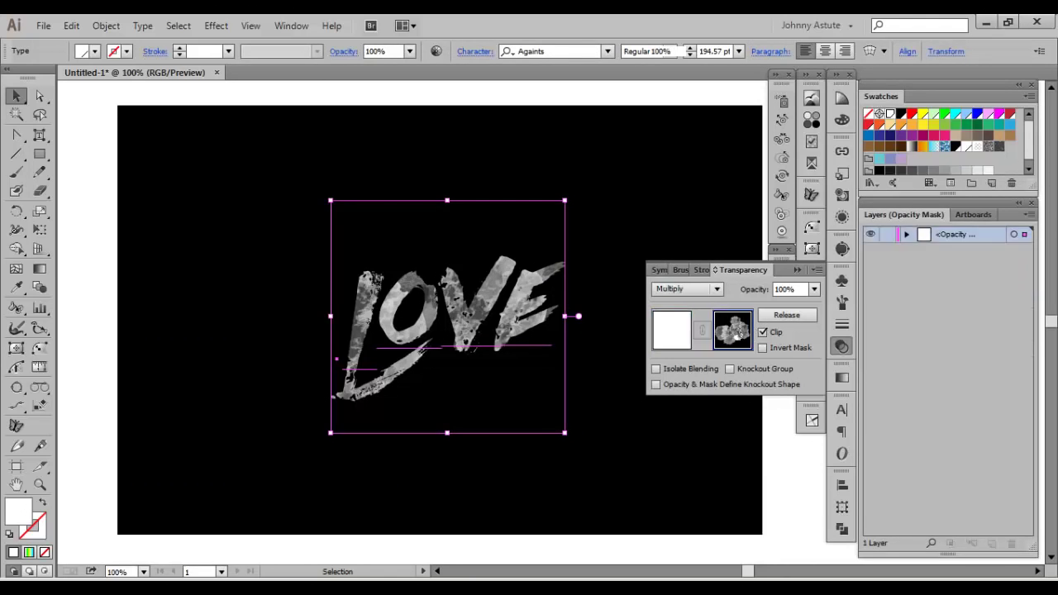
pyautogui.click(531, 300)
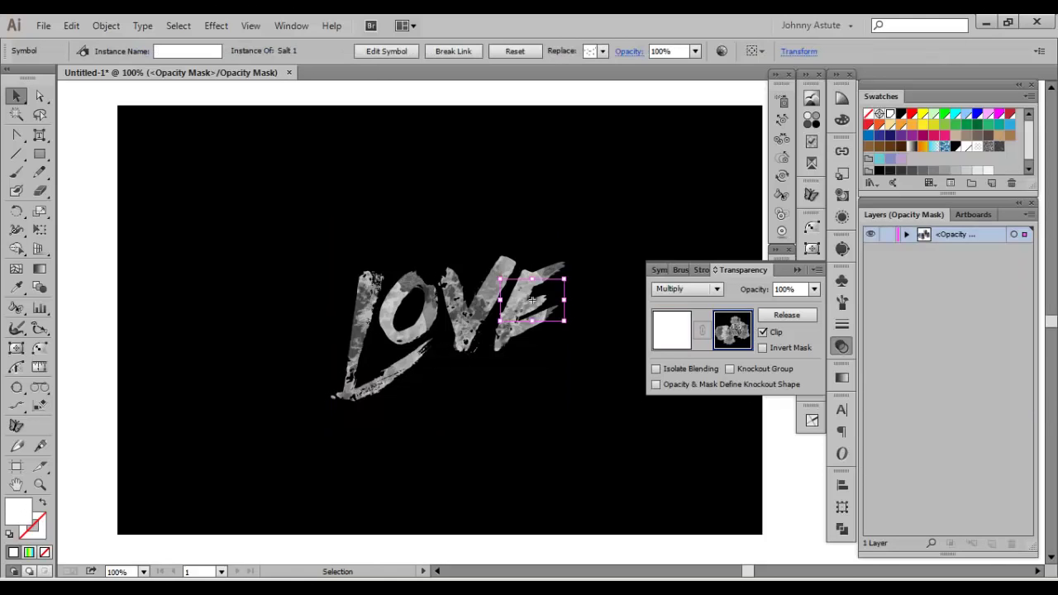
pyautogui.click(467, 238)
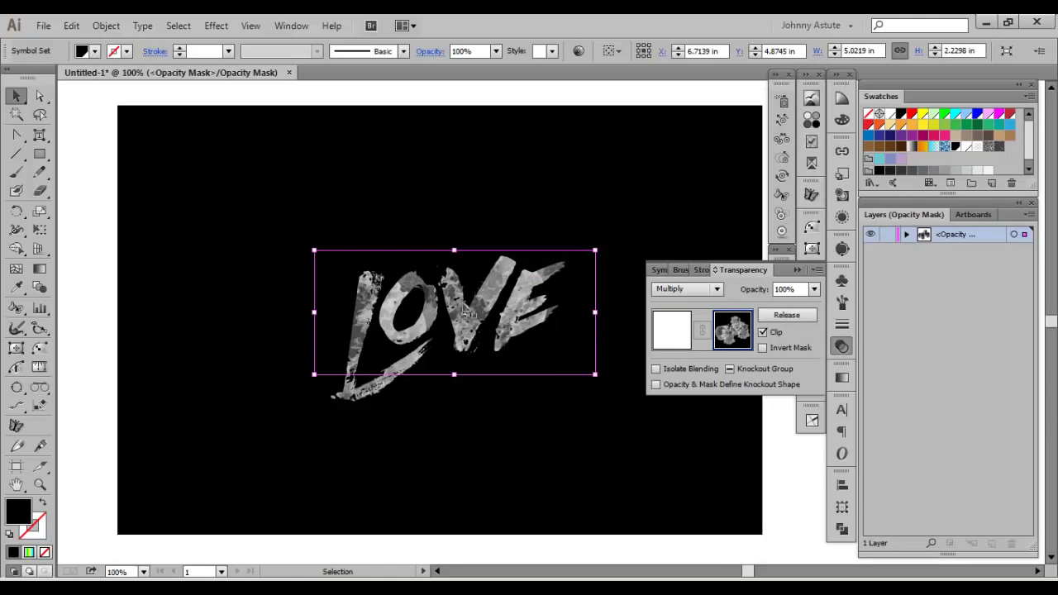
# Reposition the Screen-blended watercolor symbol sets over the lettering inside the LOVE text's opacity mask.
pyautogui.click(413, 405)
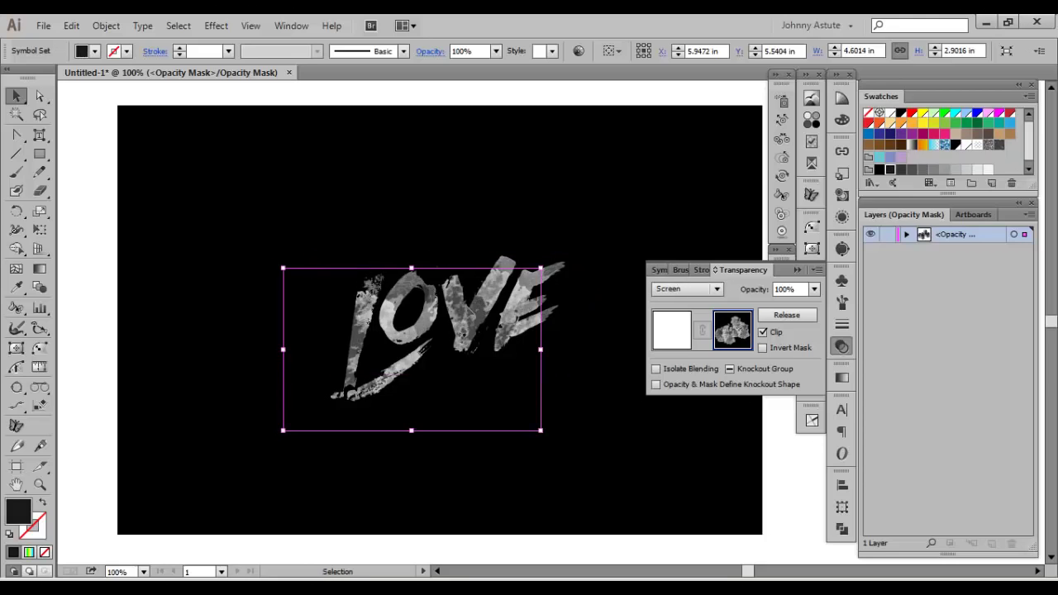
pyautogui.moveTo(473, 306); pyautogui.dragTo(484, 213)
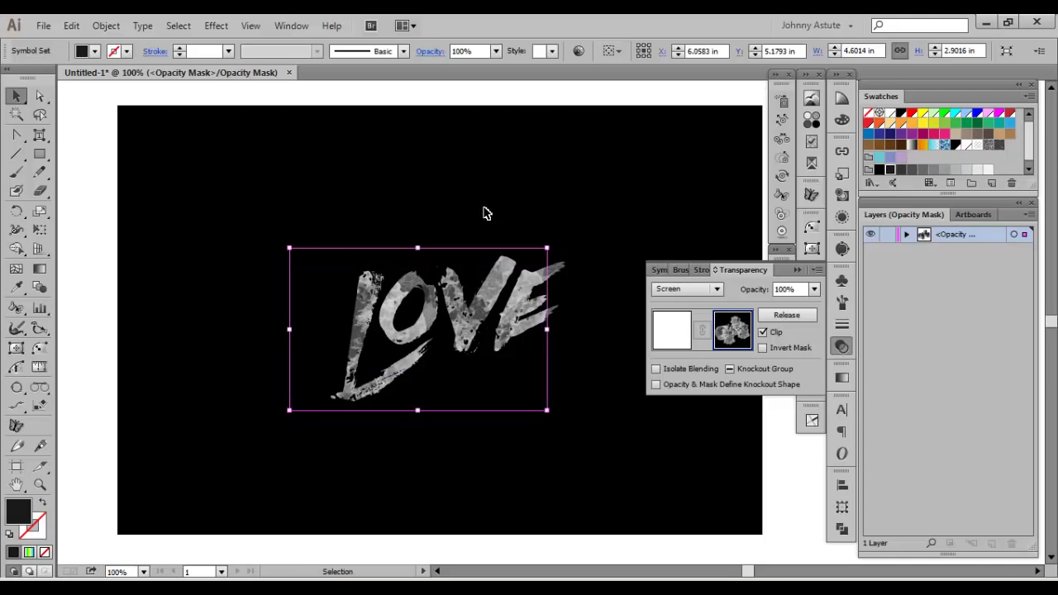
pyautogui.click(907, 235)
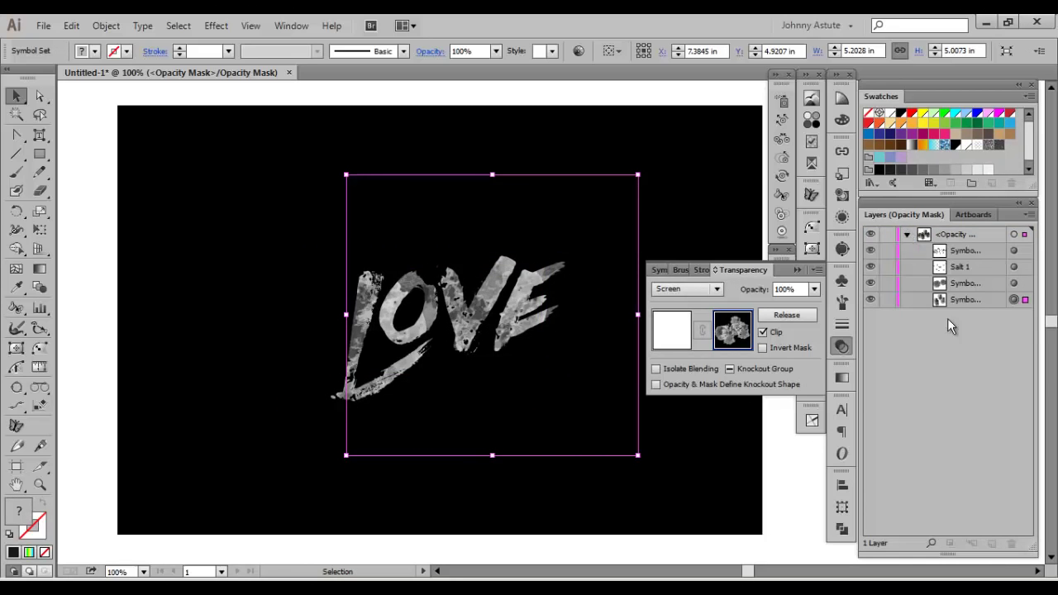
pyautogui.click(1015, 266)
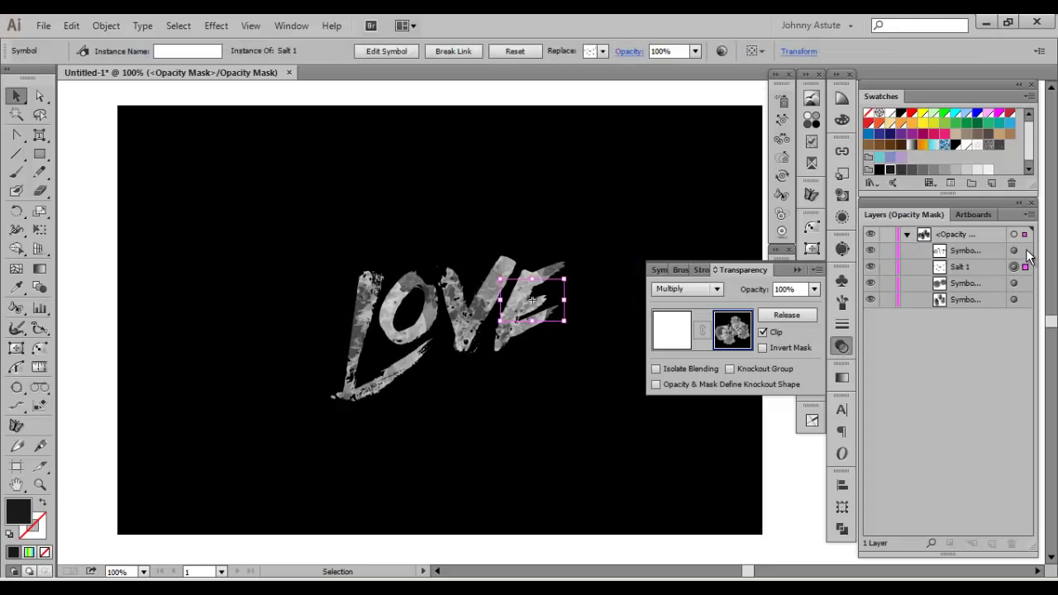
pyautogui.click(563, 295)
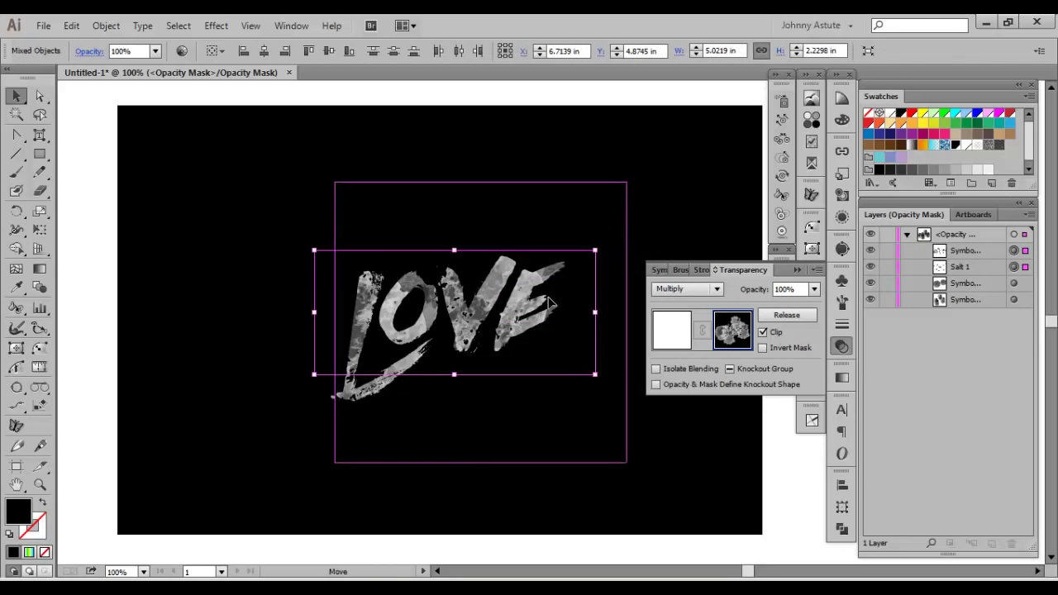
pyautogui.click(550, 304)
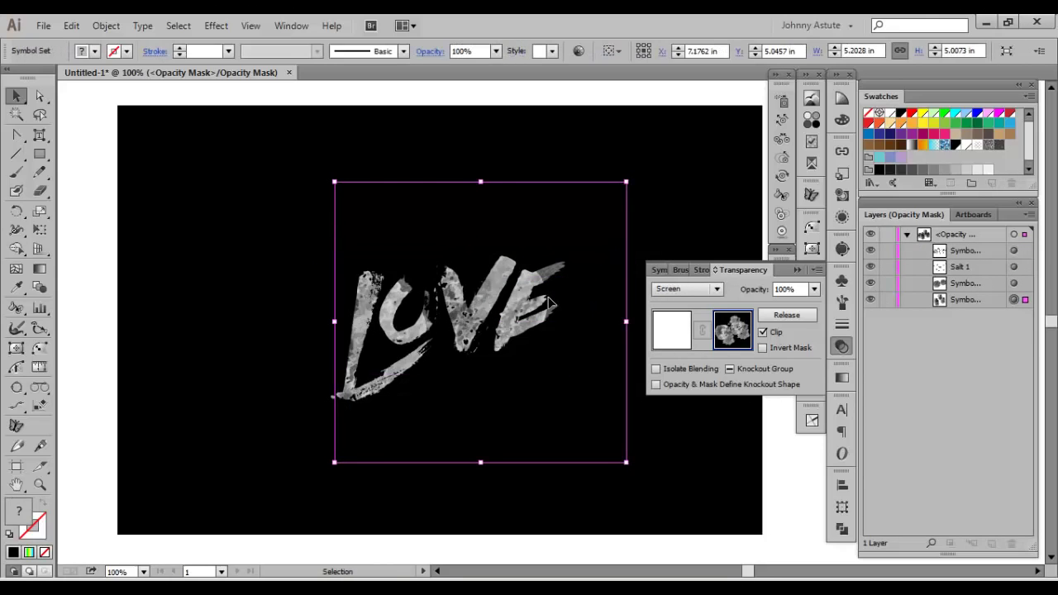
# Nudge the topmost Multiply salt symbol set down and slightly left within the opacity mask.
pyautogui.click(1015, 250)
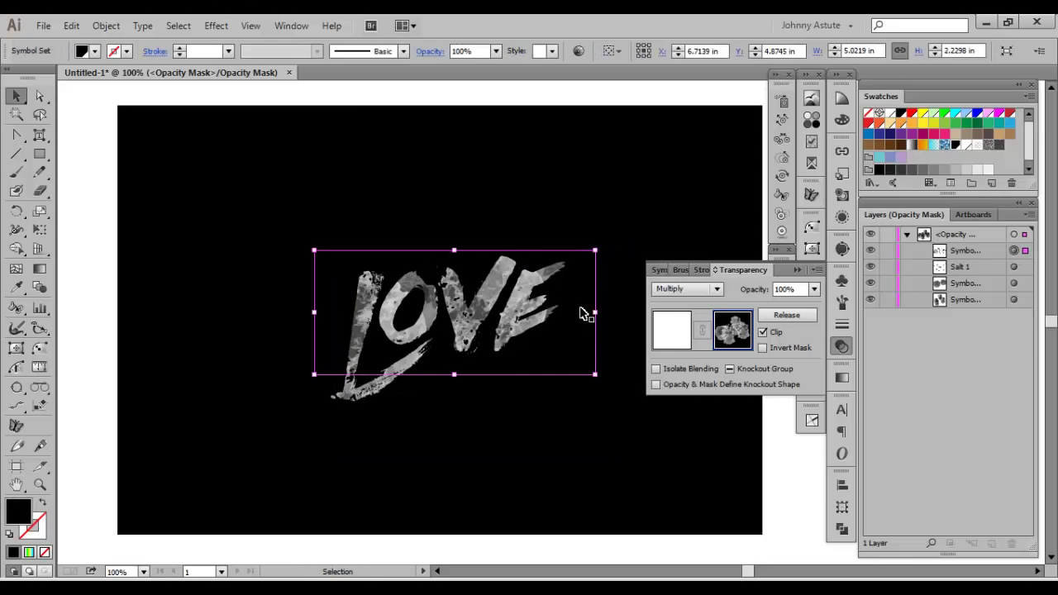
pyautogui.hotkey('shift', 'Down')
pyautogui.hotkey('shift', 'Left')
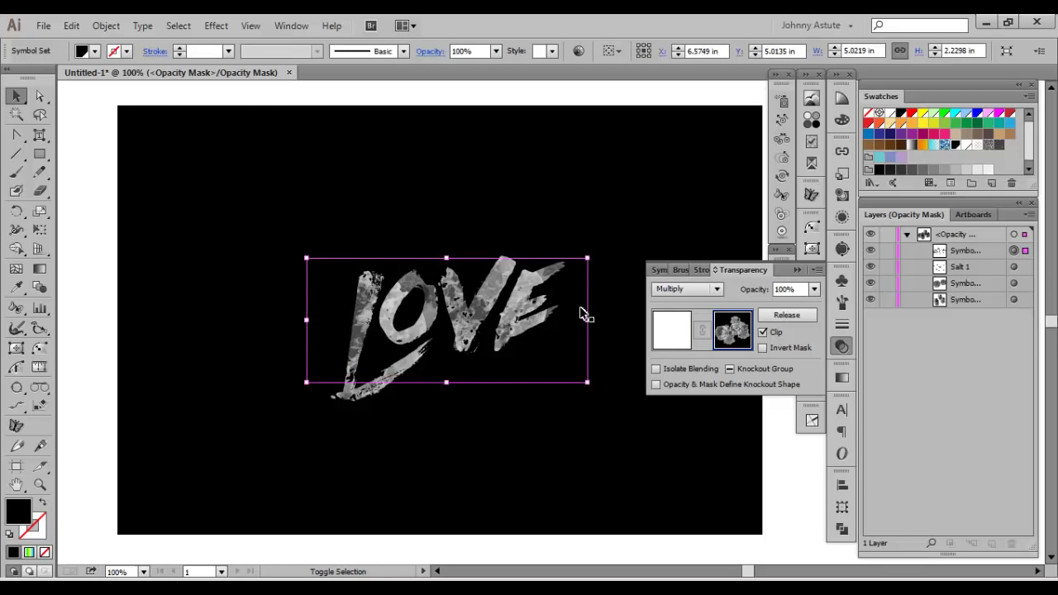
pyautogui.hotkey('shift', 'Down')
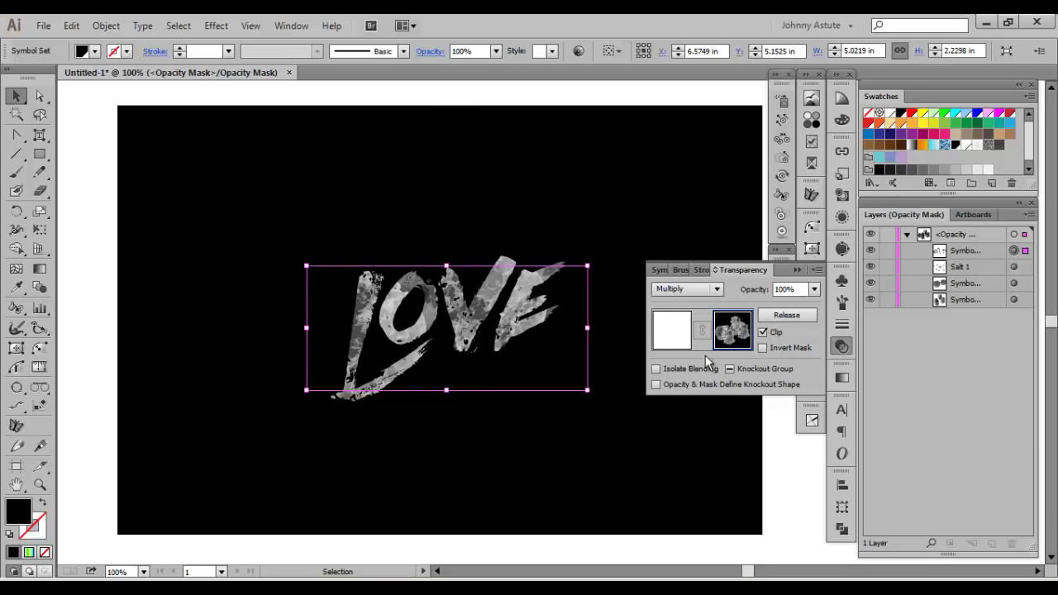
# Exit the opacity mask, hide the black Layer 8, and deselect the LOVE text.
pyautogui.click(674, 331)
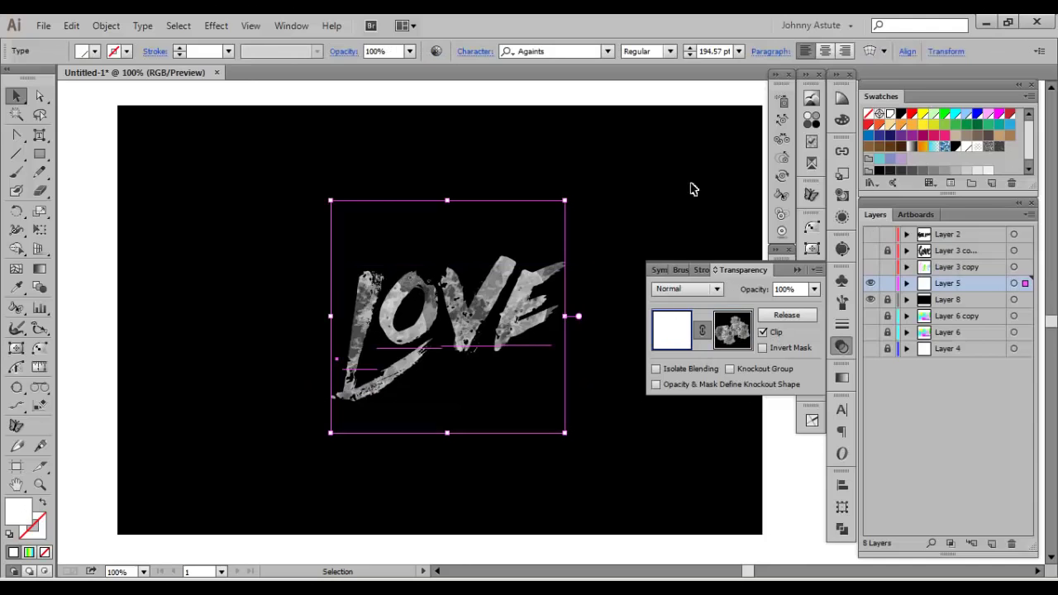
pyautogui.click(871, 300)
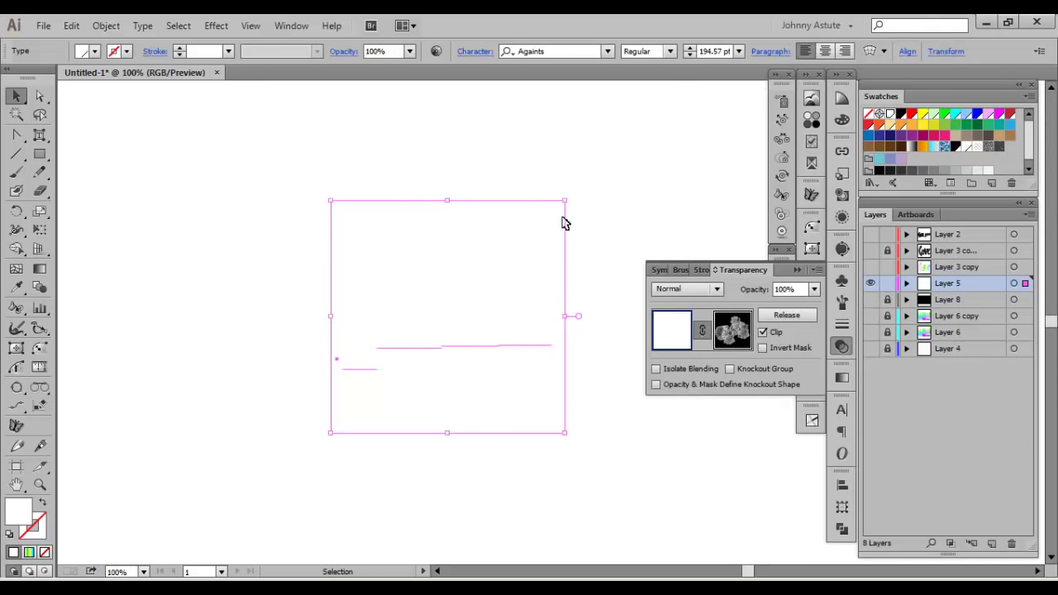
pyautogui.click(405, 179)
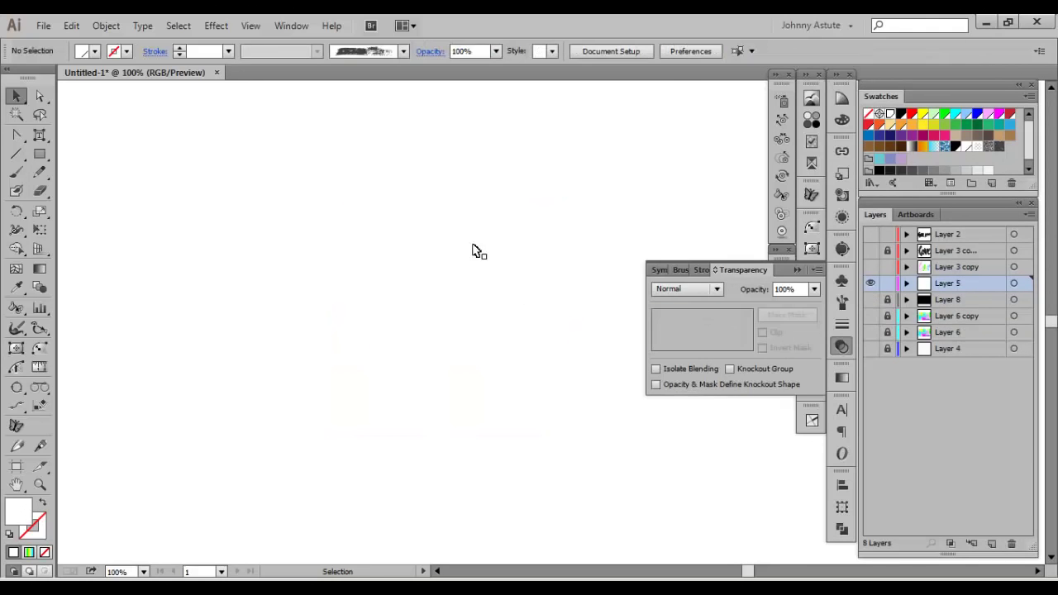
# Show the transparency grid and copy the masked LOVE text on Layer 5.
pyautogui.press('ctrl')
pyautogui.hotkey('ctrl', 'shift', 'd')
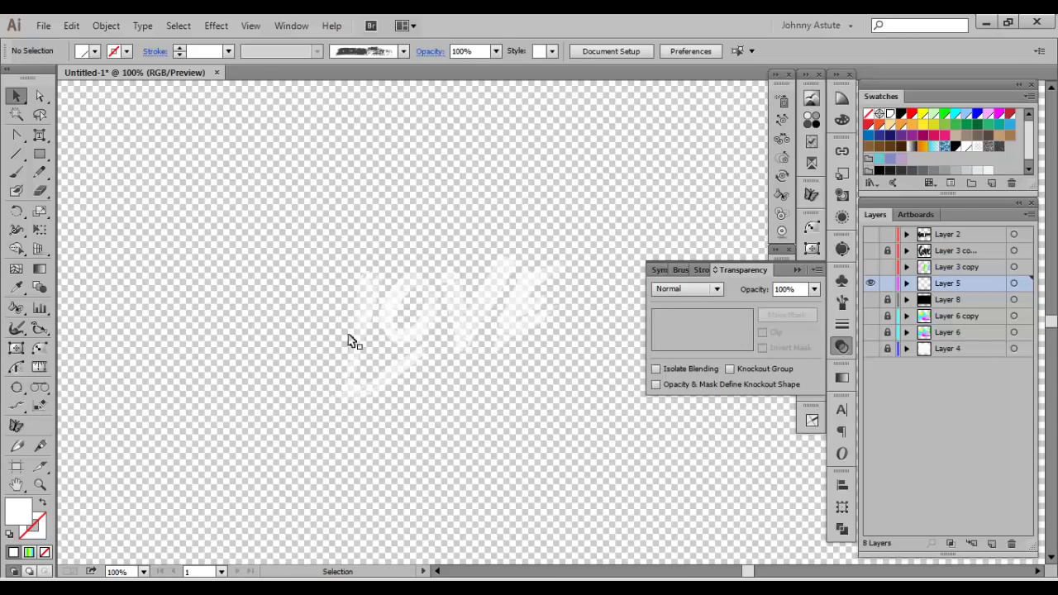
pyautogui.click(487, 311)
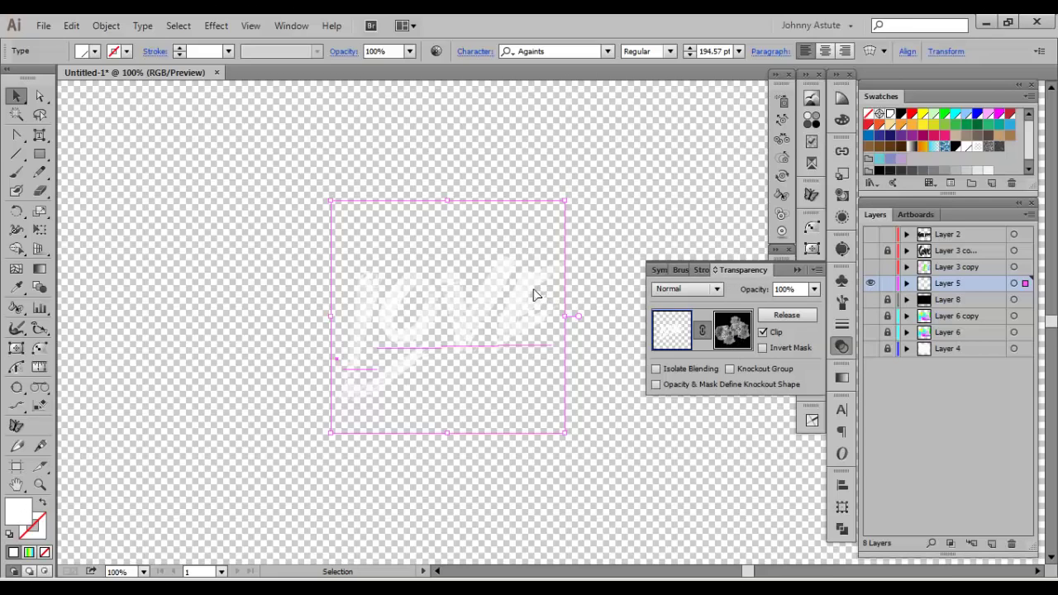
pyautogui.press('a')
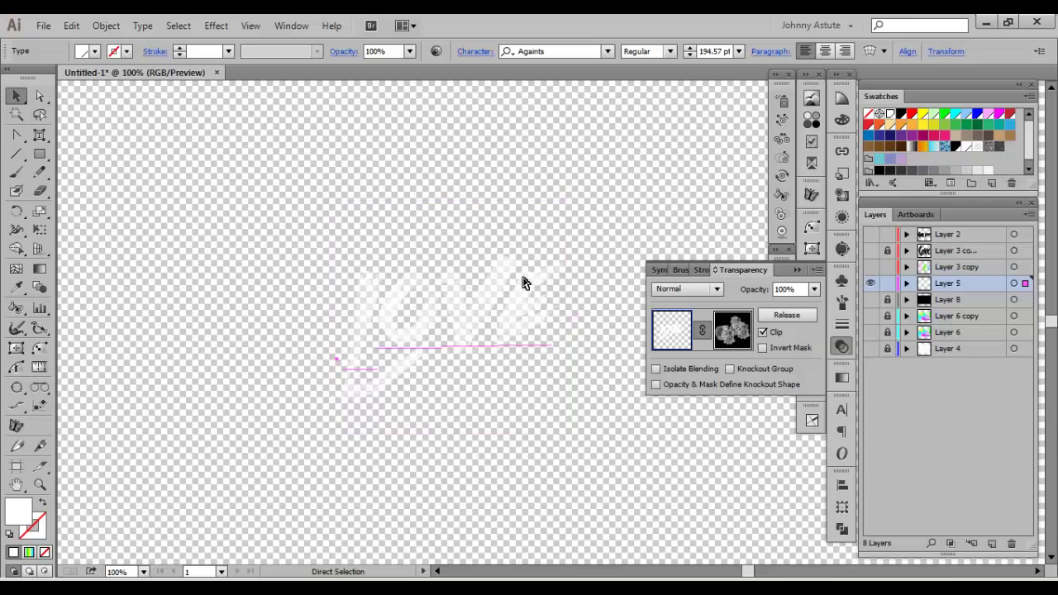
# Hide Layer 5 and the transparency grid, and show and unlock Layer 6.
pyautogui.click(873, 291)
pyautogui.click(870, 332)
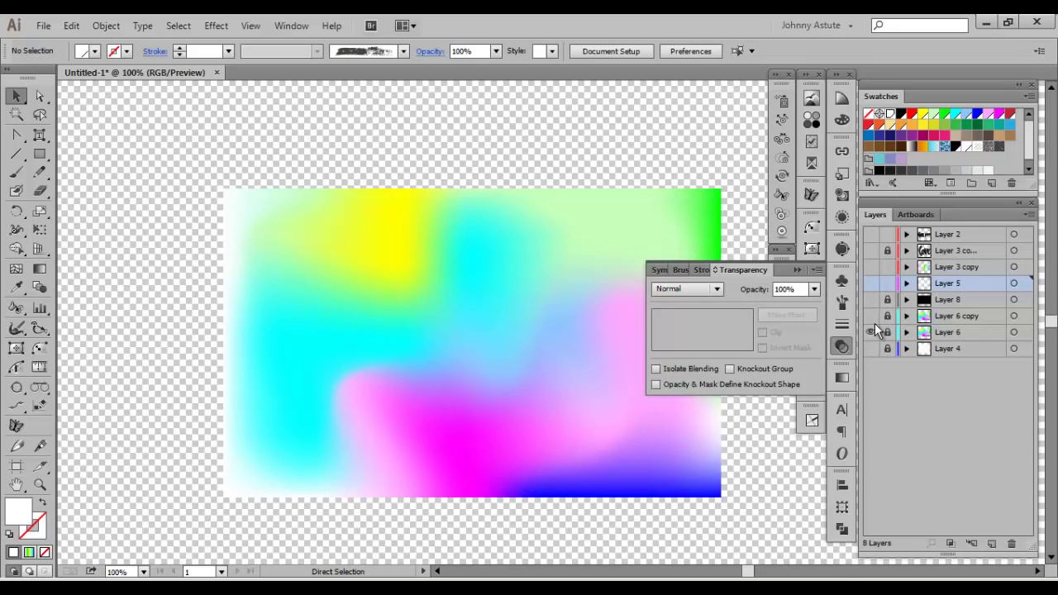
pyautogui.hotkey('shift', 'ctrl', 'd')
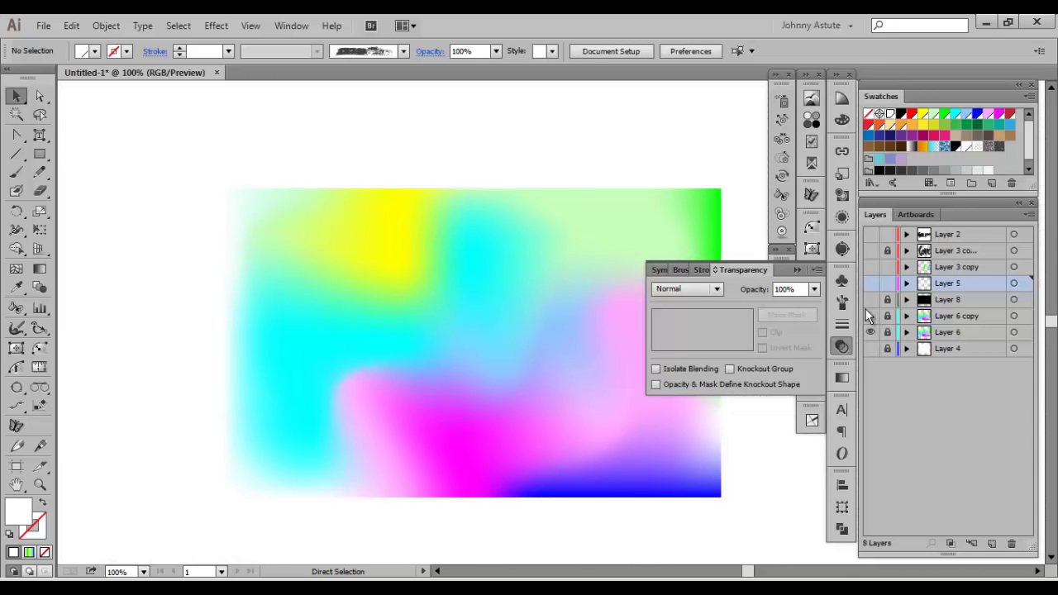
pyautogui.click(890, 333)
# Create an opacity mask on Layer 6's gradient mesh and paste the LOVE text into it.
pyautogui.click(515, 307)
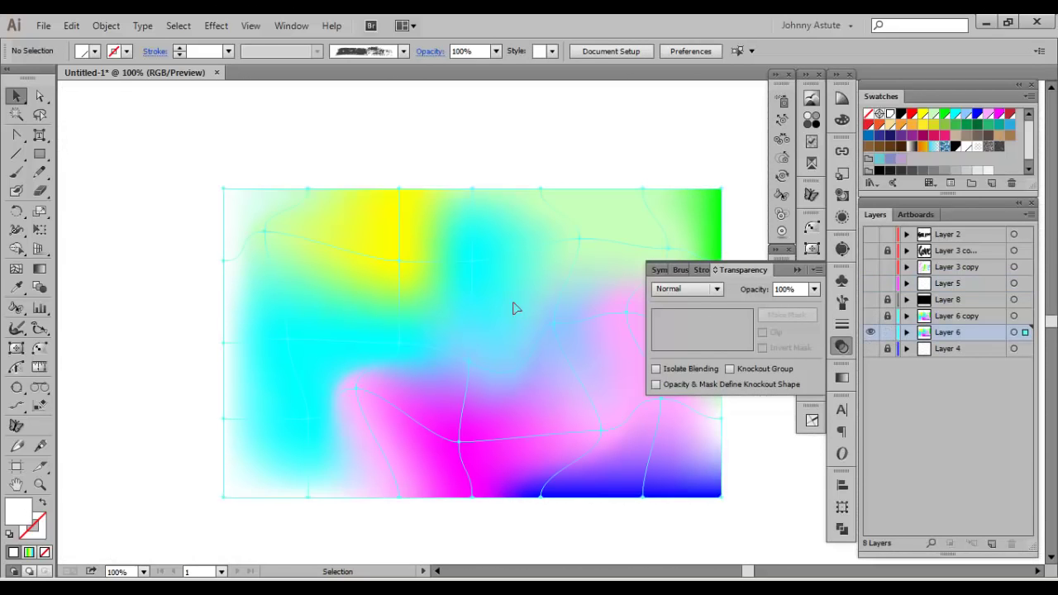
pyautogui.click(786, 317)
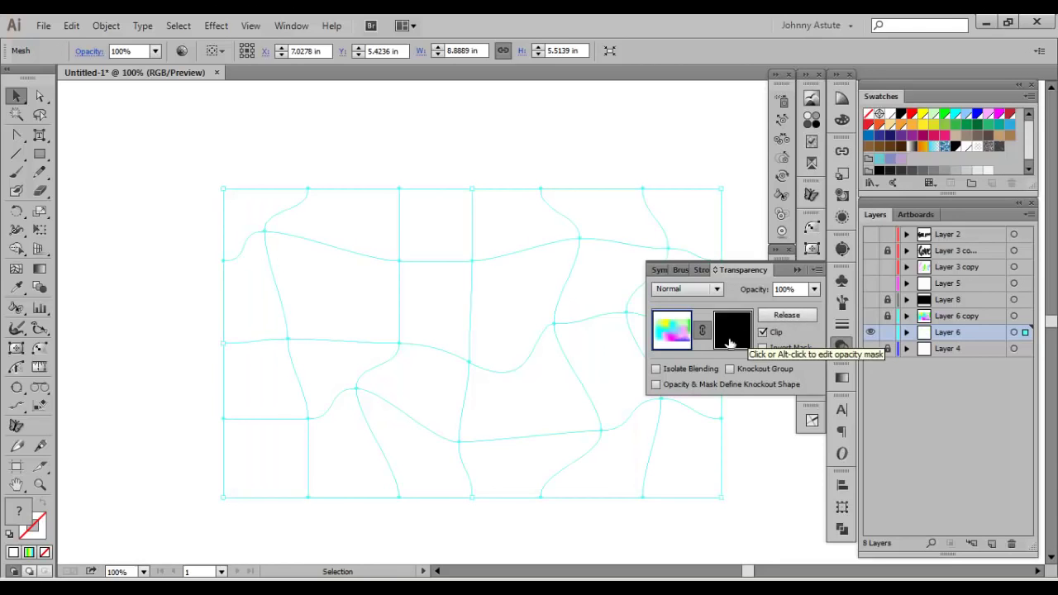
pyautogui.click(736, 332)
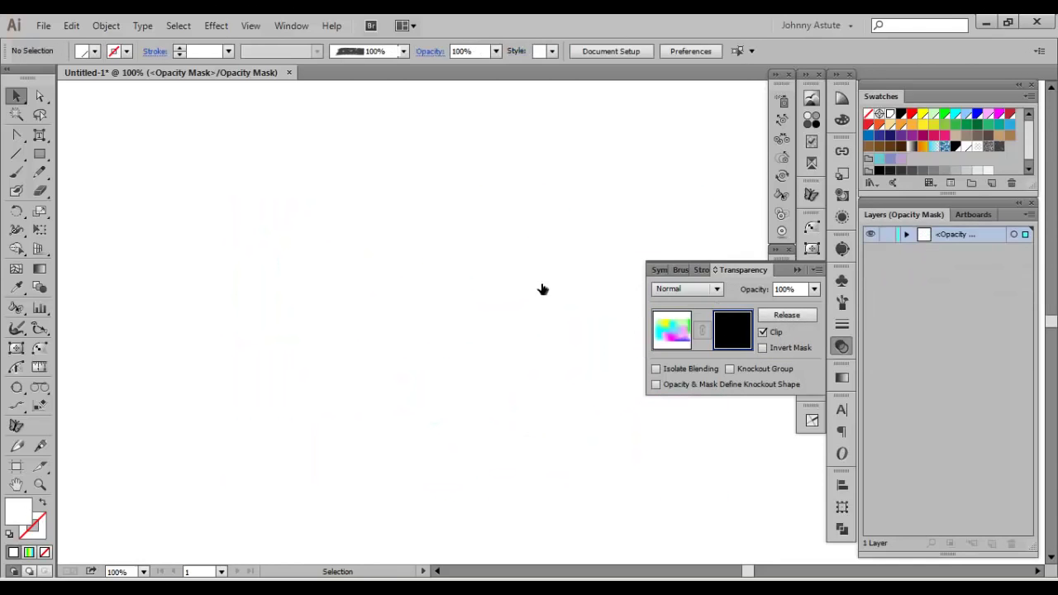
pyautogui.hotkey('ctrl', 'v')
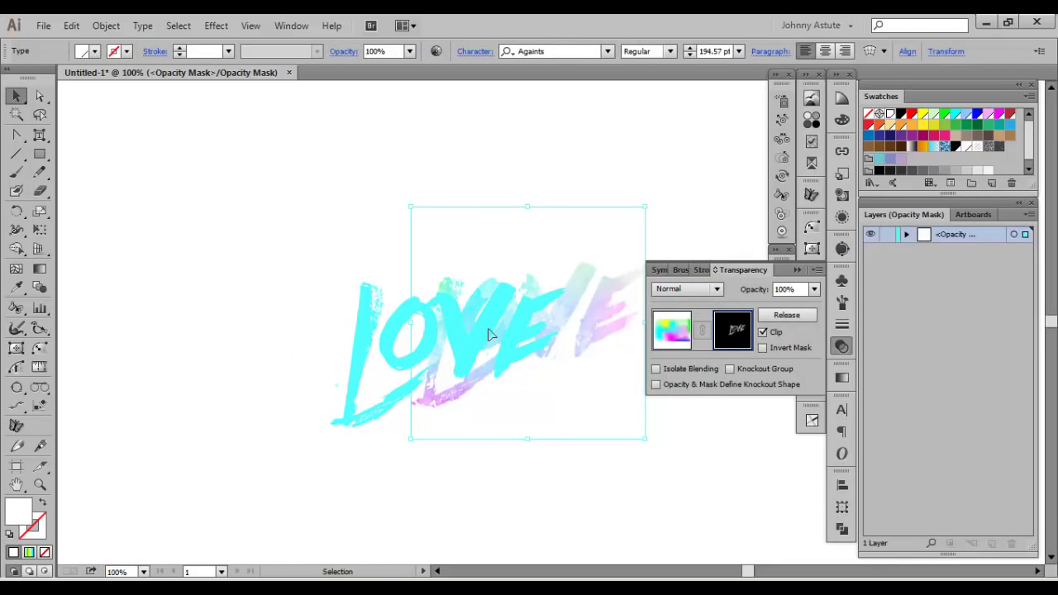
# Move the LOVE text within the mask to reveal the yellow, cyan and pink mesh colors, and exit the mask.
pyautogui.moveTo(489, 334); pyautogui.dragTo(509, 306)
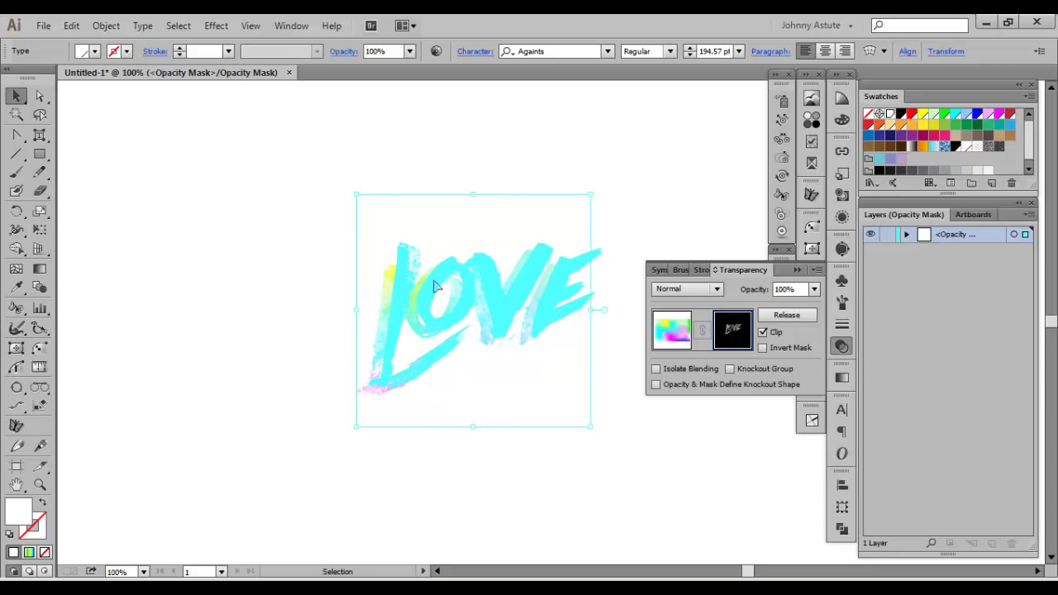
pyautogui.moveTo(435, 285); pyautogui.dragTo(463, 332)
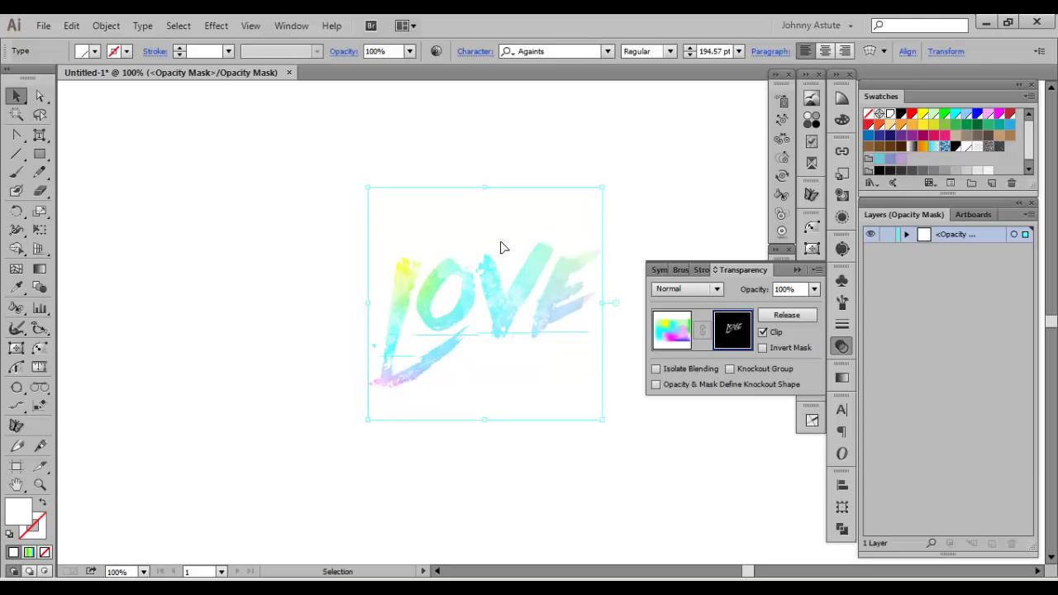
pyautogui.moveTo(506, 301); pyautogui.dragTo(496, 300)
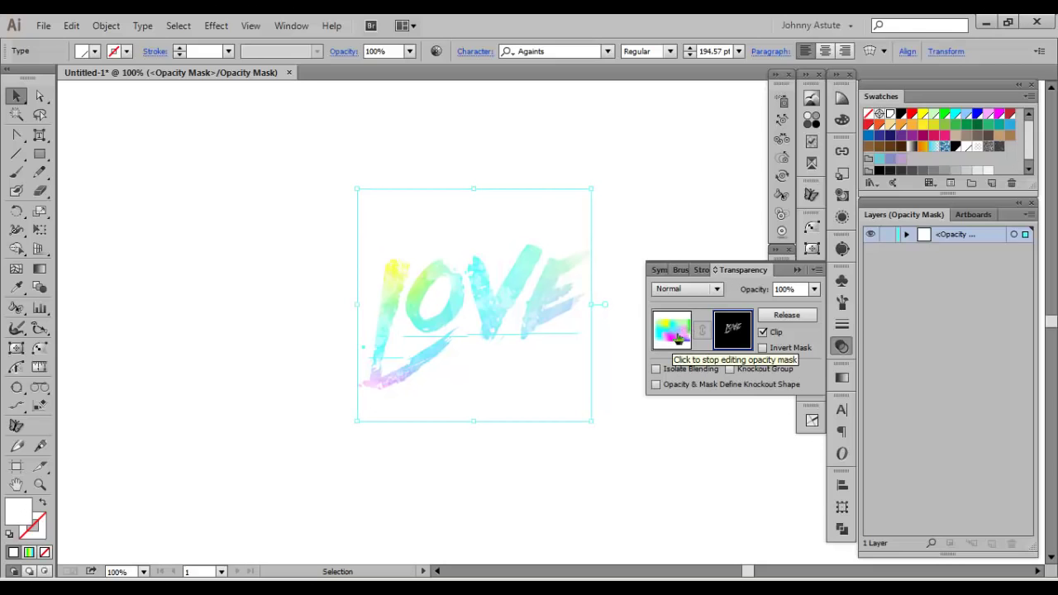
pyautogui.click(678, 335)
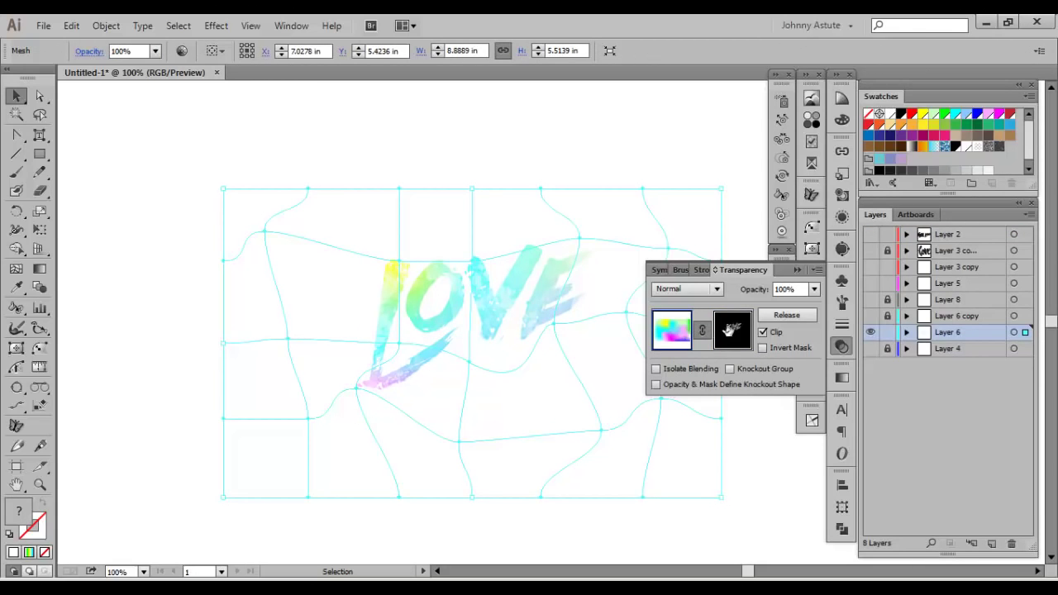
# Cut the LOVE text from the gradient mesh's opacity mask, undo the removal, and exit the mask.
pyautogui.click(729, 330)
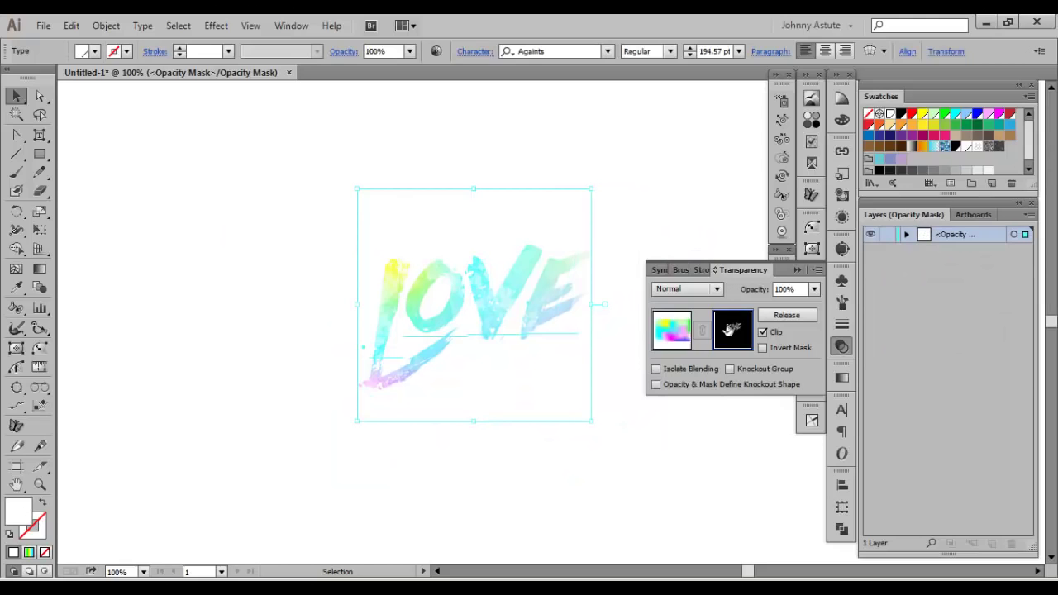
pyautogui.click(501, 310)
pyautogui.hotkey('ctrl', 'a')
pyautogui.press('Delete')
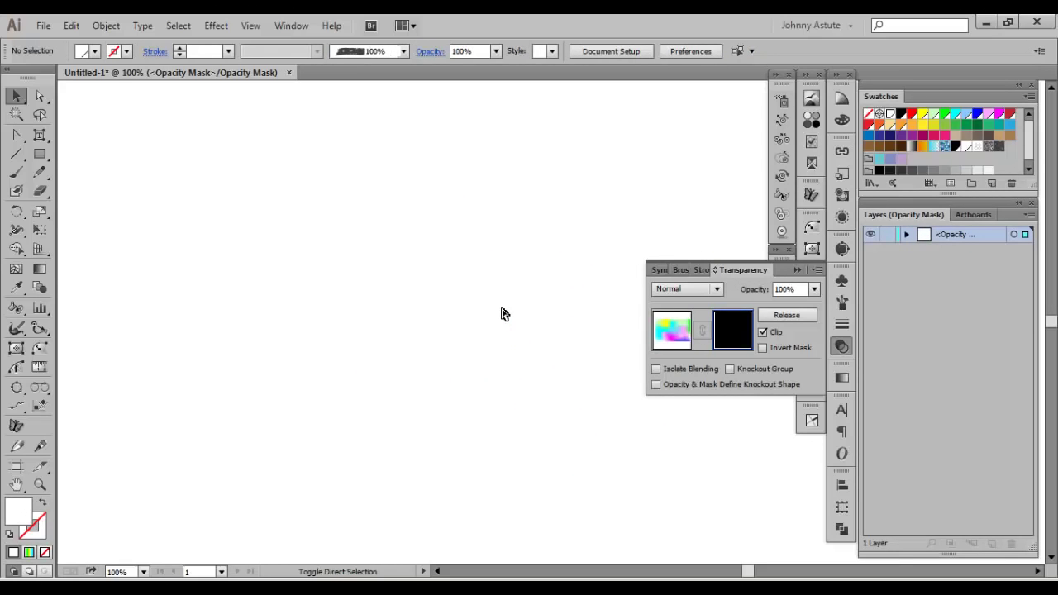
pyautogui.hotkey('ctrl', 'z')
pyautogui.press('ctrl')
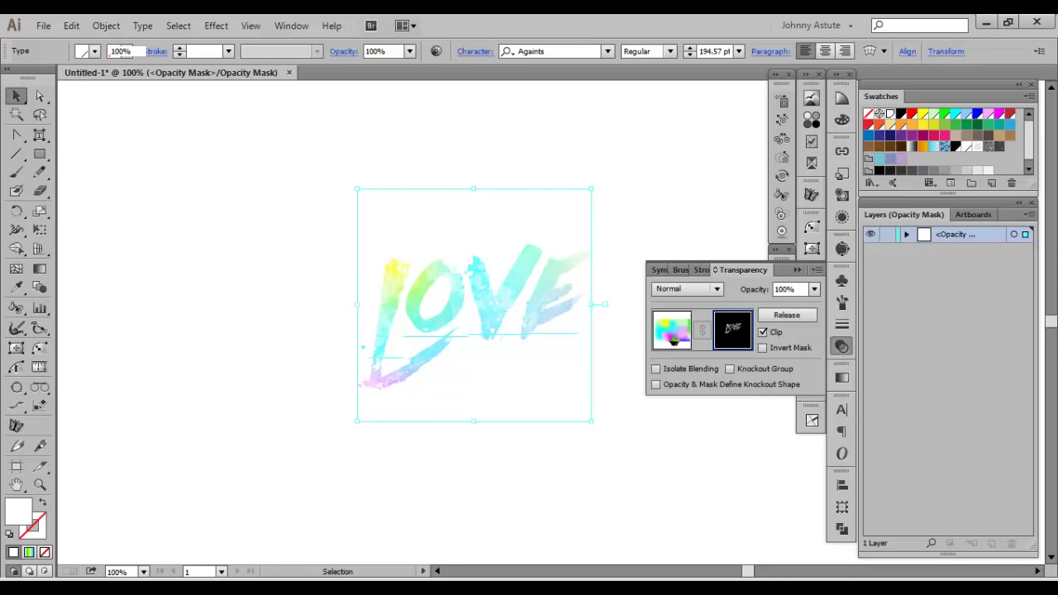
pyautogui.click(672, 329)
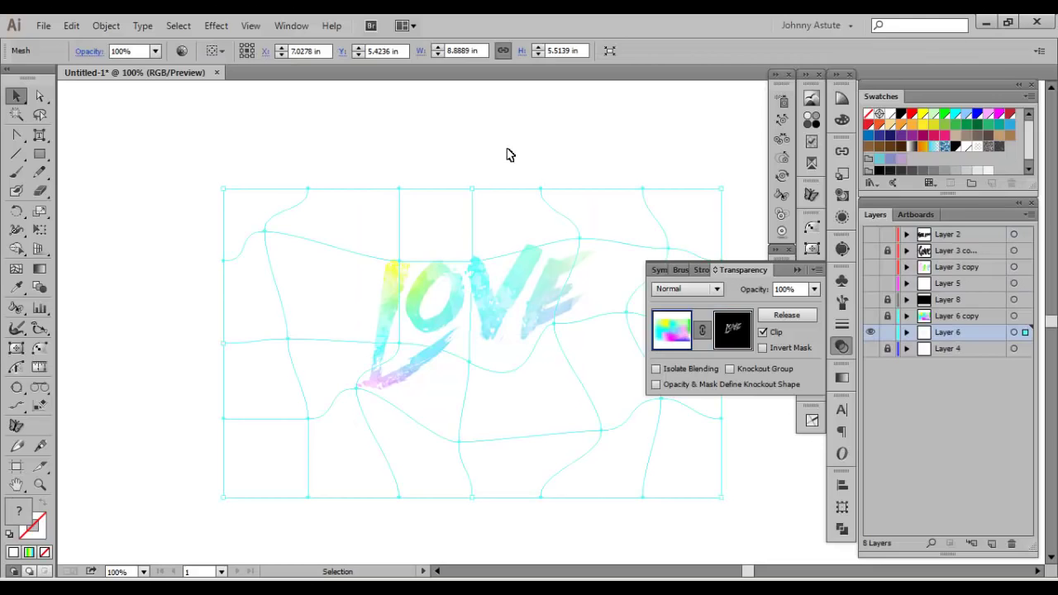
pyautogui.click(550, 165)
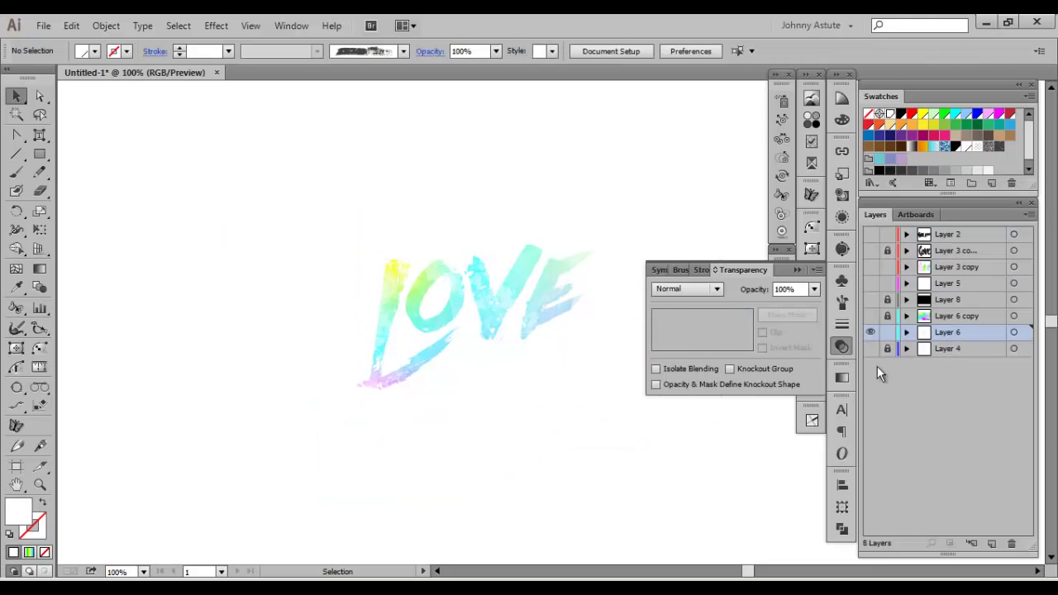
# Show and unlock Layer 6 copy, lock Layer 6, and add a new layer above Layer 6 copy.
pyautogui.click(870, 316)
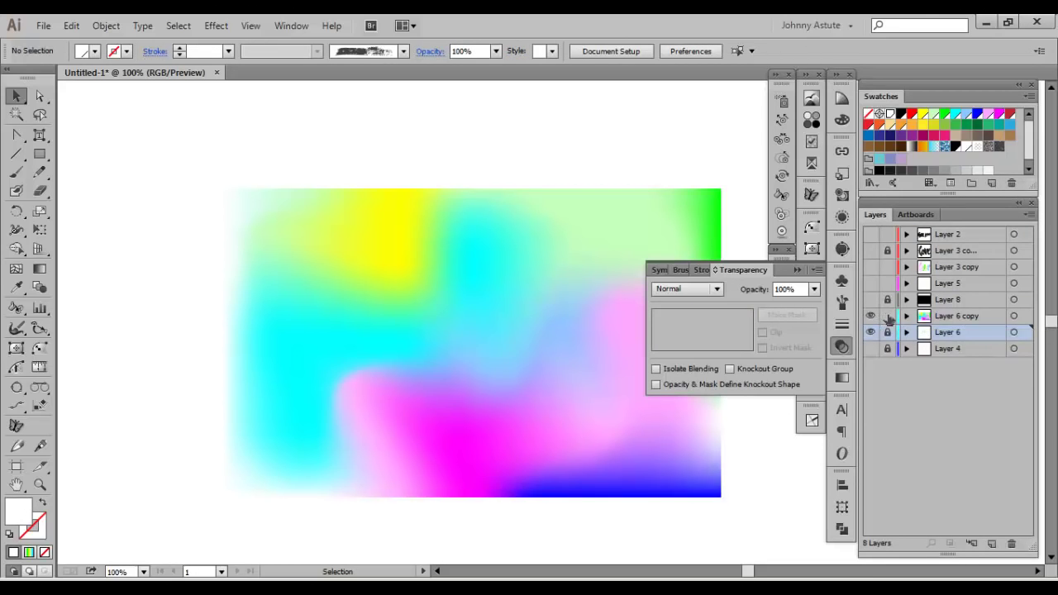
pyautogui.click(514, 303)
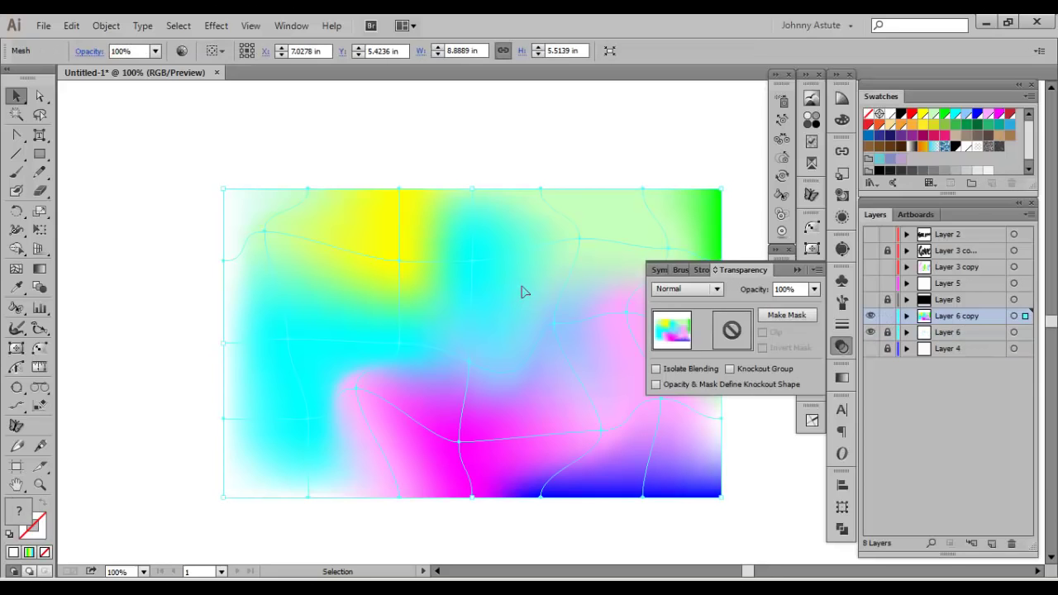
pyautogui.hotkey('ctrl', 'l')
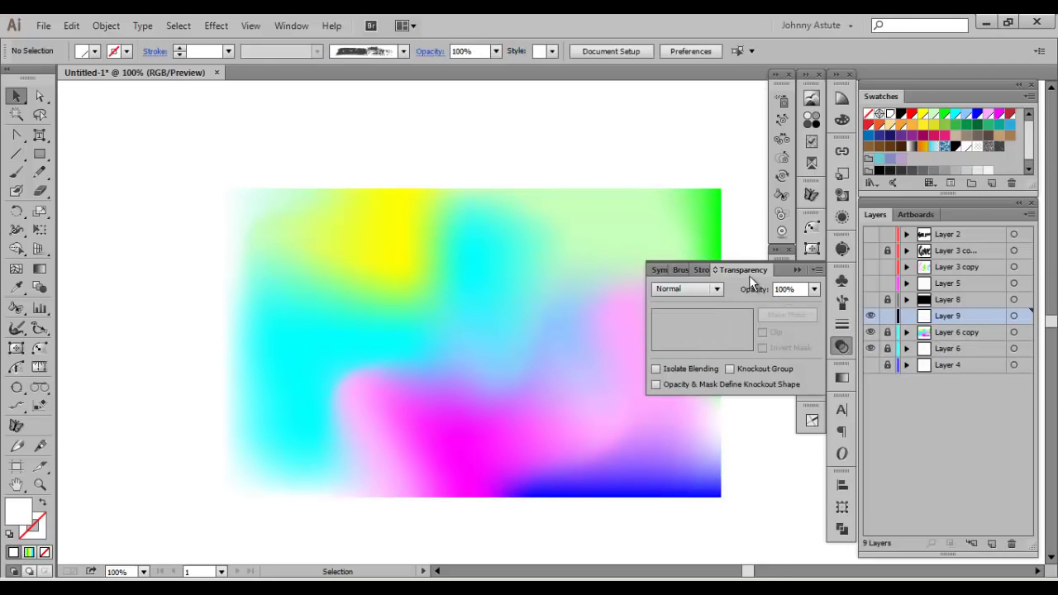
# Paste the LOVE text in place on the new layer, release its opacity mask, and select all the released artwork.
pyautogui.hotkey('ctrl', 'v')
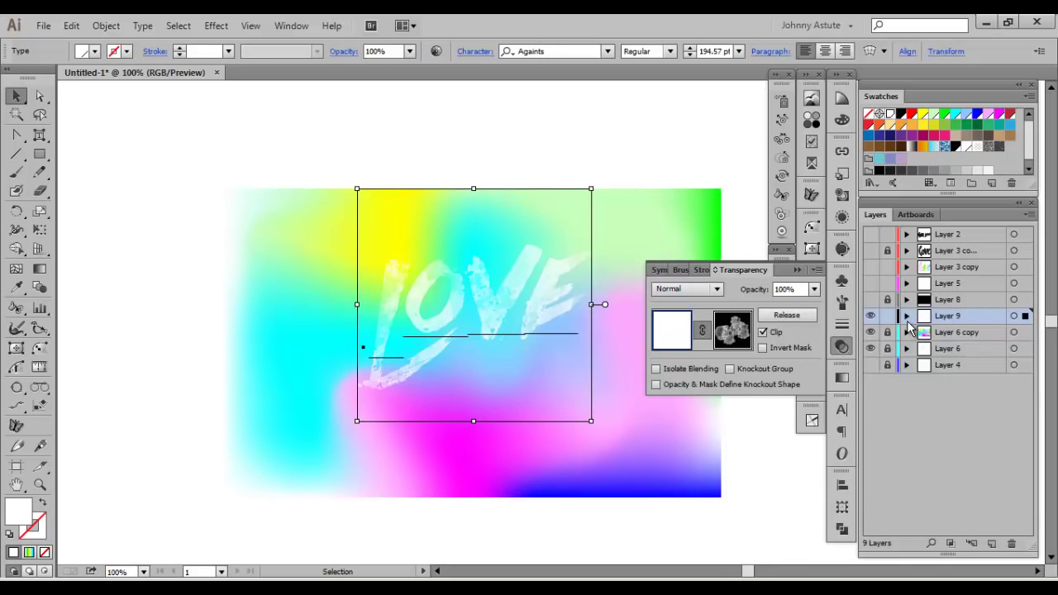
pyautogui.click(790, 320)
pyautogui.hotkey('ctrl', 'a')
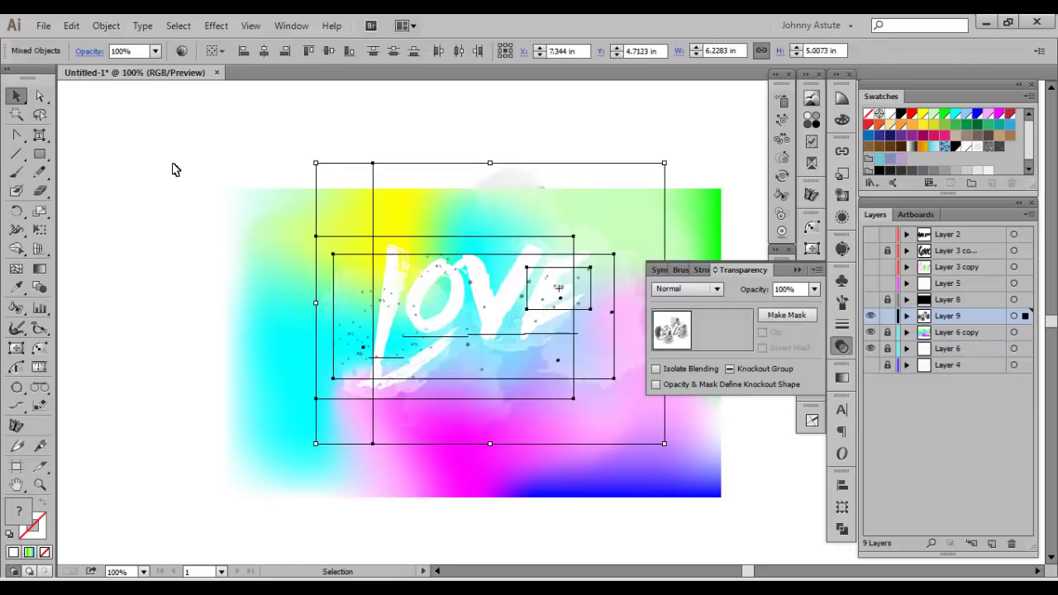
# Select only the white LOVE text among the released artwork on Layer 9 and cut it.
pyautogui.click(171, 168)
pyautogui.click(409, 220)
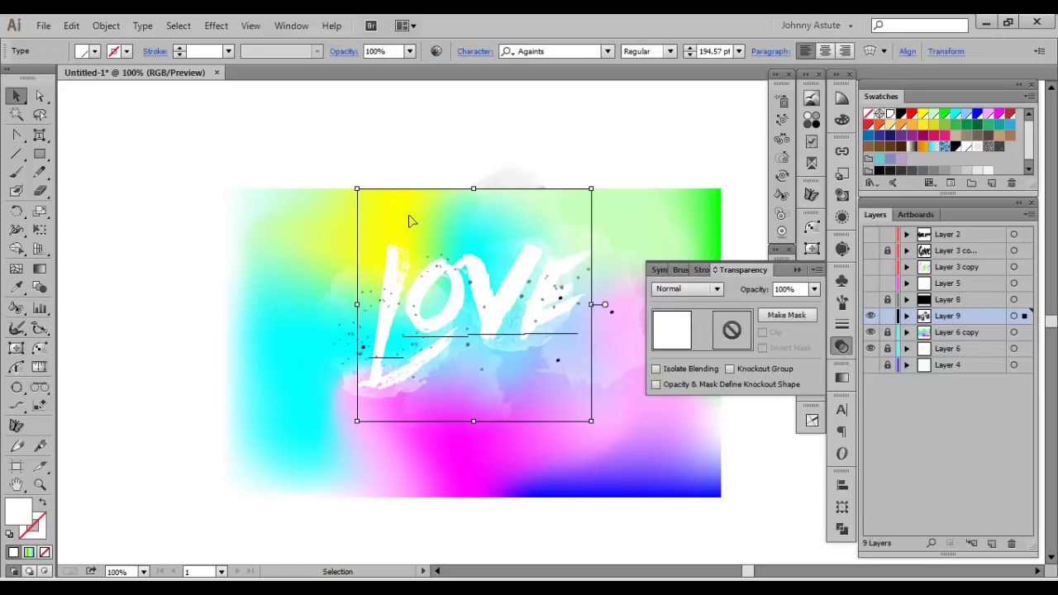
pyautogui.press('Delete')
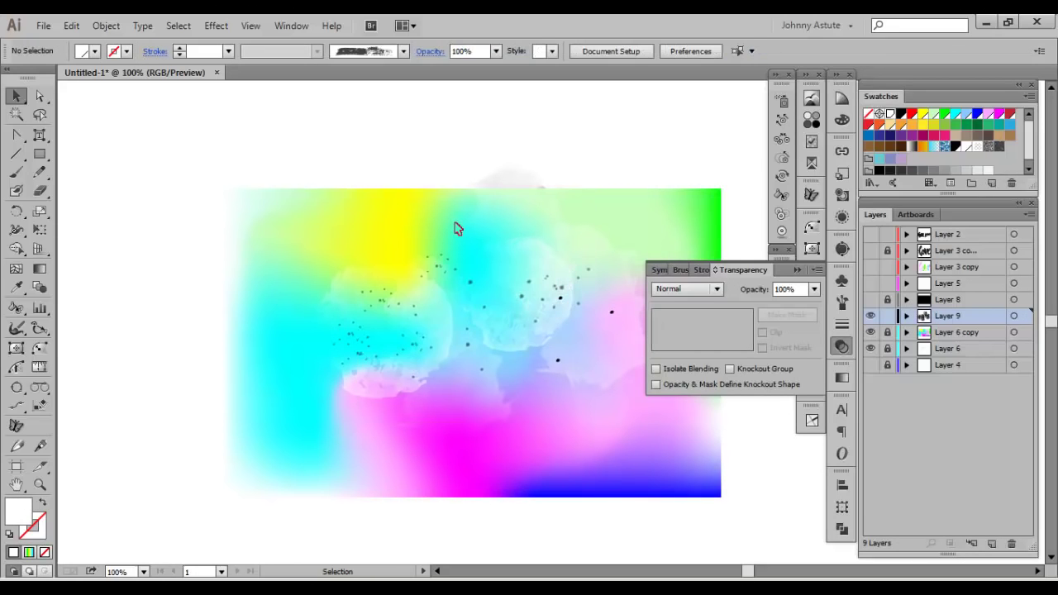
pyautogui.hotkey('ctrl', 'z')
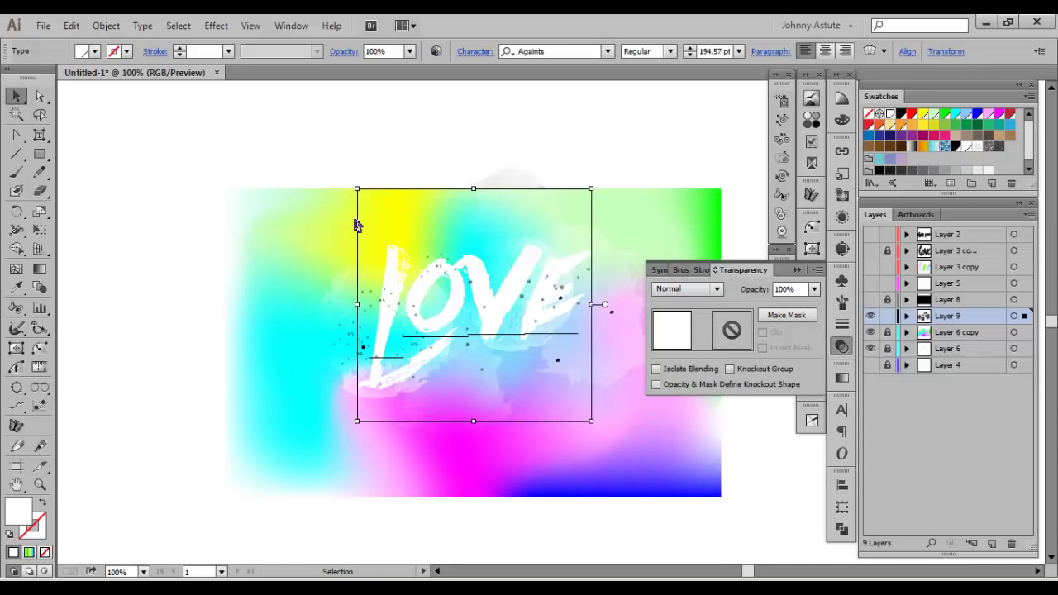
pyautogui.hotkey('ctrl', 'x')
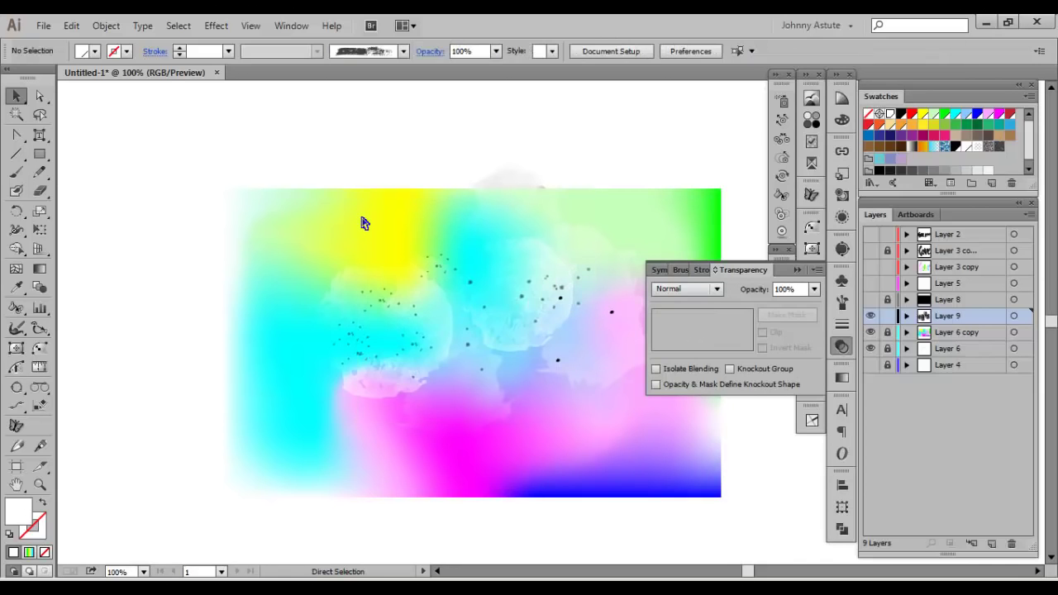
# Delete the remaining watercolor and salt artwork from Layer 9 and paste the LOVE text back in place.
pyautogui.hotkey('ctrl', 'a')
pyautogui.press('Delete')
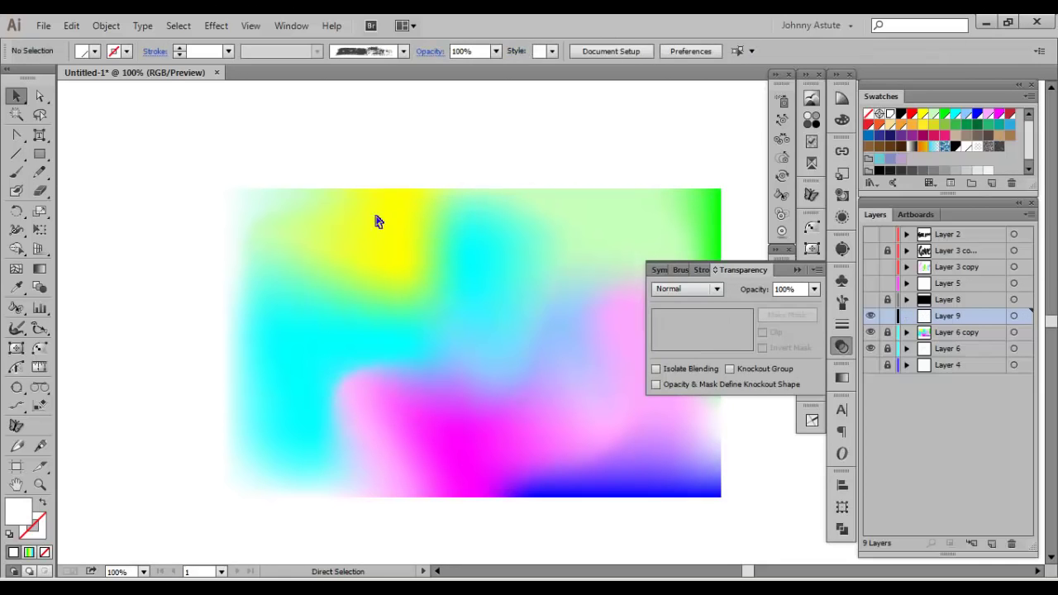
pyautogui.hotkey('ctrl', 'f')
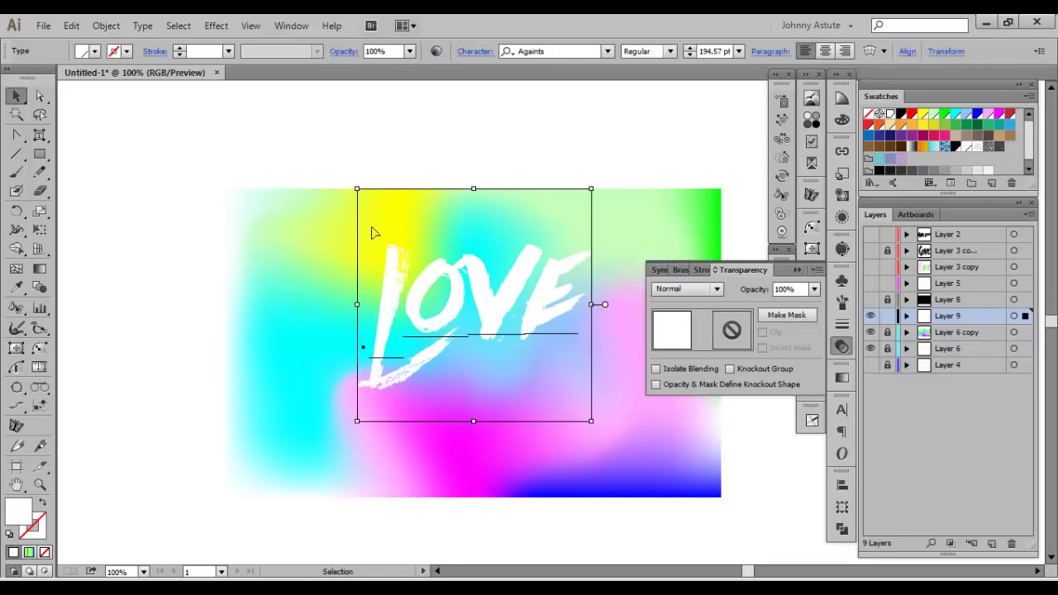
# Fill the pasted LOVE text with black.
pyautogui.click(290, 229)
pyautogui.click(447, 284)
pyautogui.click(902, 114)
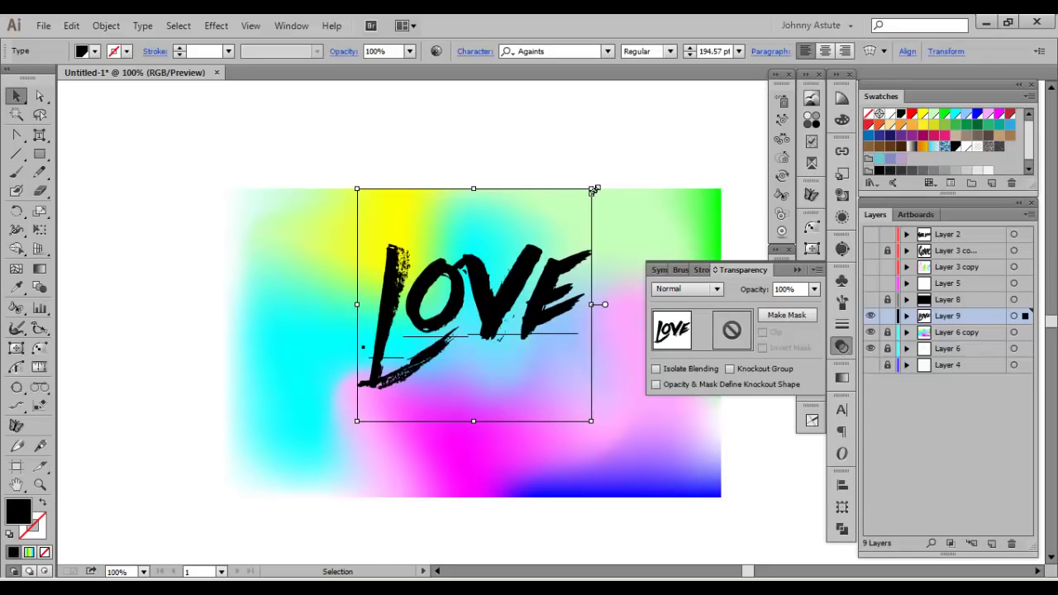
# Apply a white Inner Glow to the LOVE text with Screen mode, 100% opacity, 0.04 in blur and the Edge option.
pyautogui.click(216, 25)
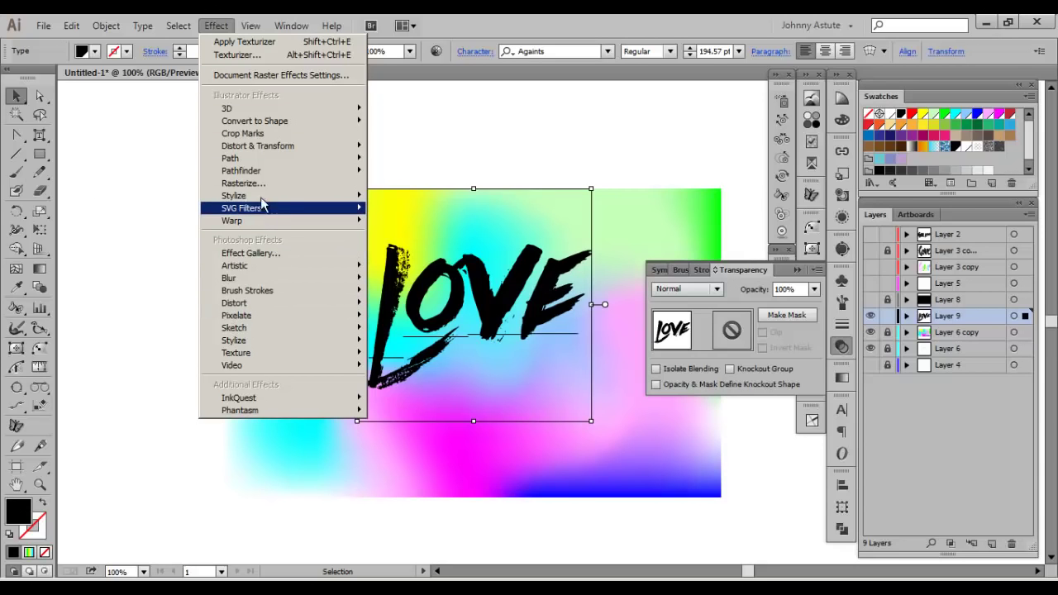
pyautogui.moveTo(256, 199)
pyautogui.click(142, 222)
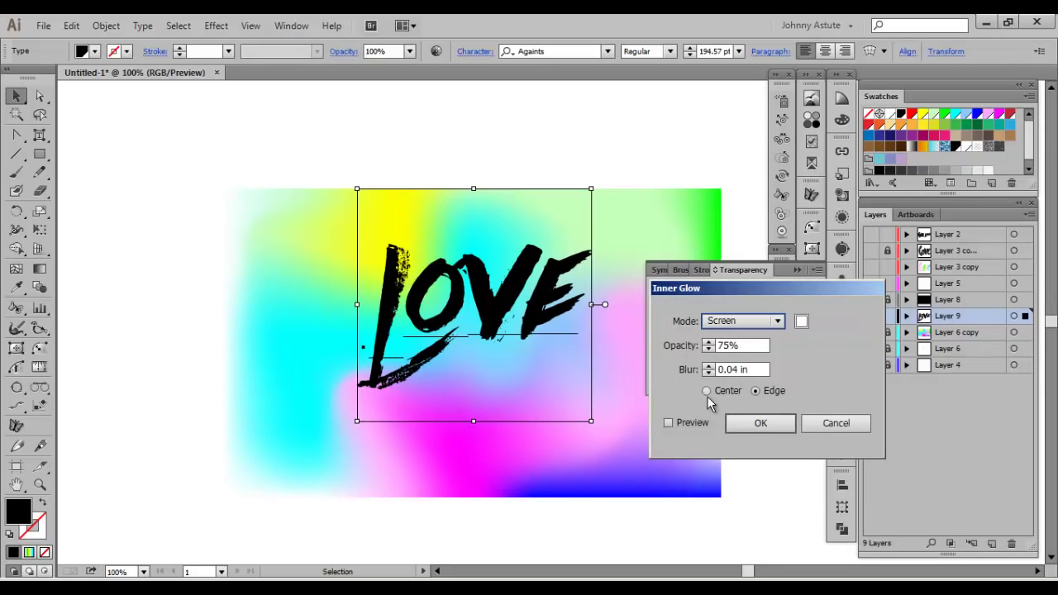
pyautogui.click(670, 422)
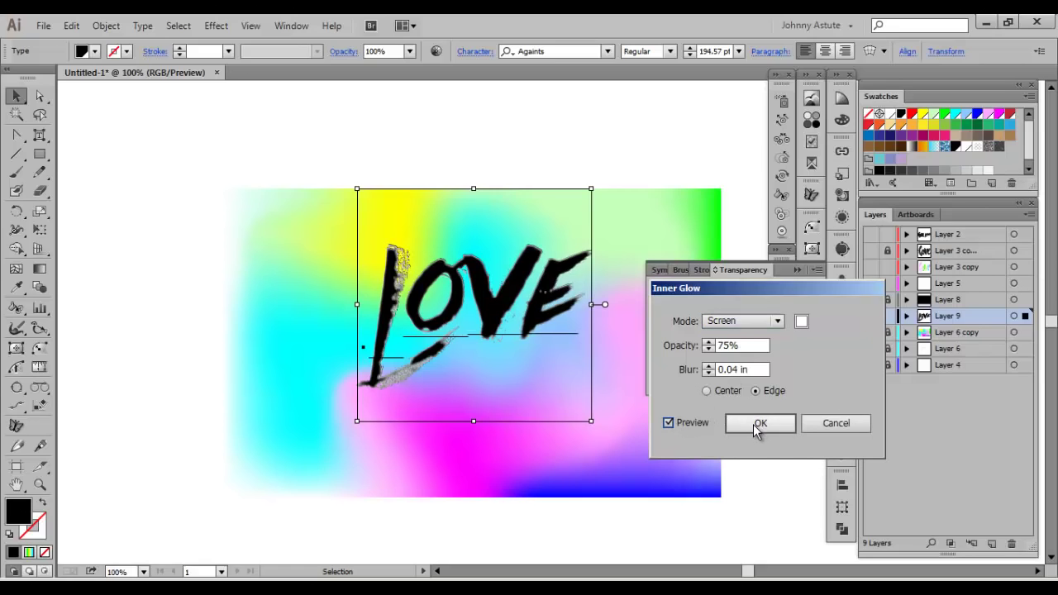
pyautogui.moveTo(732, 341); pyautogui.dragTo(651, 342)
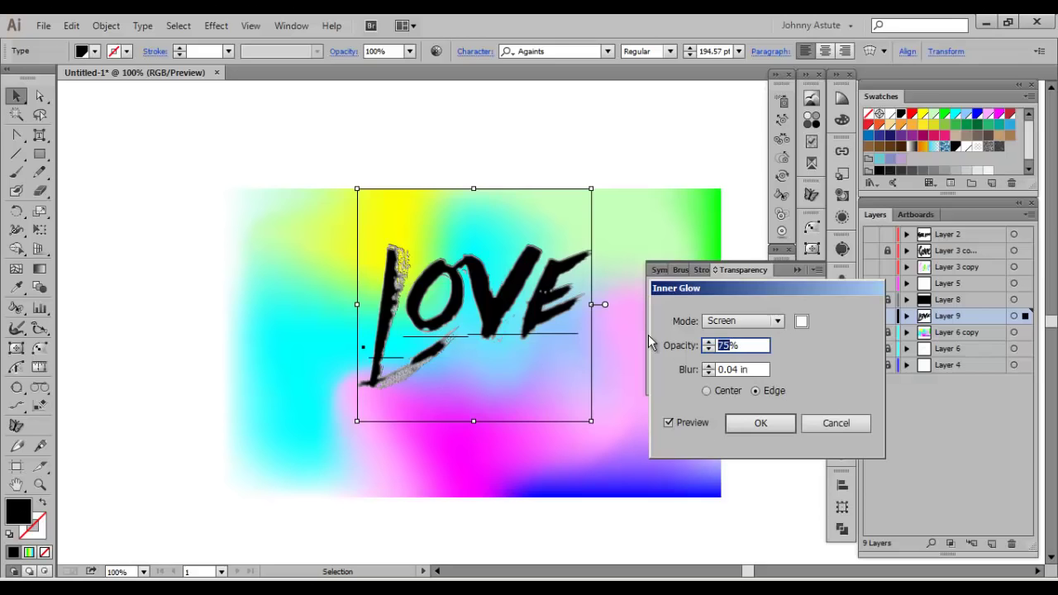
pyautogui.write('100')
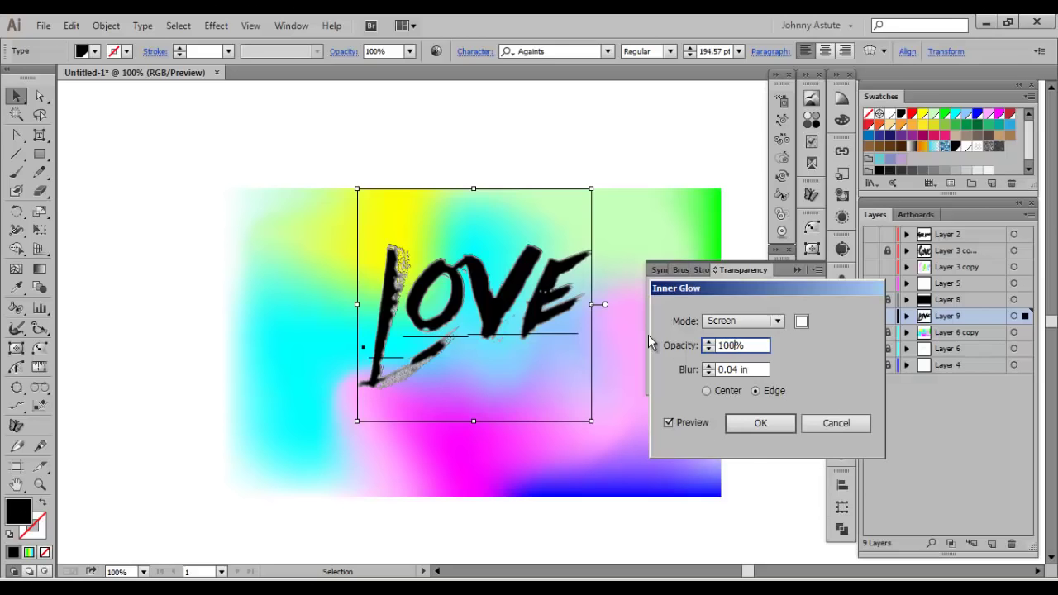
pyautogui.click(747, 425)
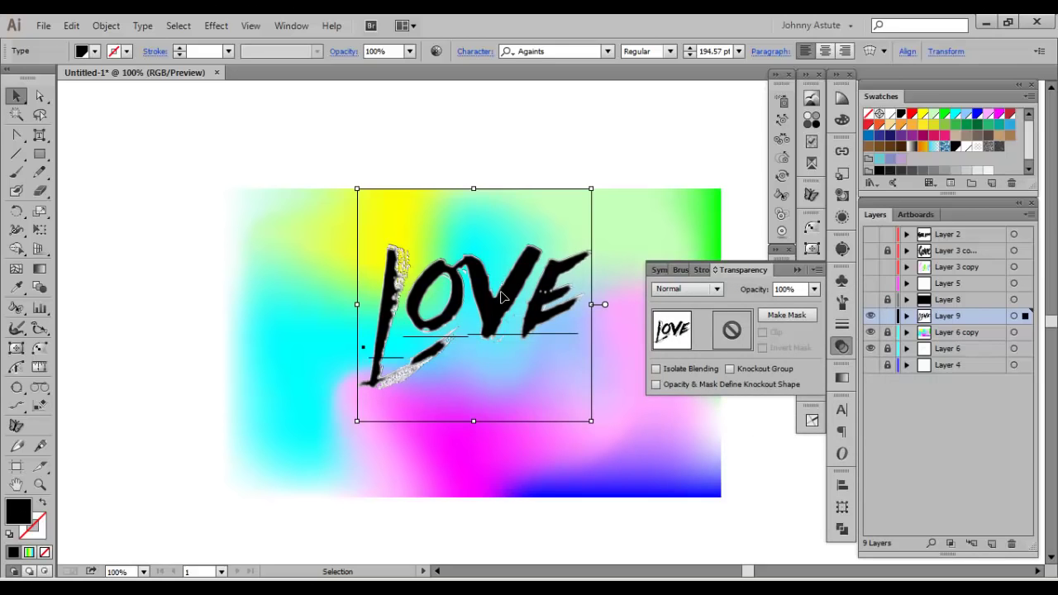
# Cut the glowing LOVE text, unlock Layer 6 copy and Layer 6, and lock Layer 9.
pyautogui.press('Delete')
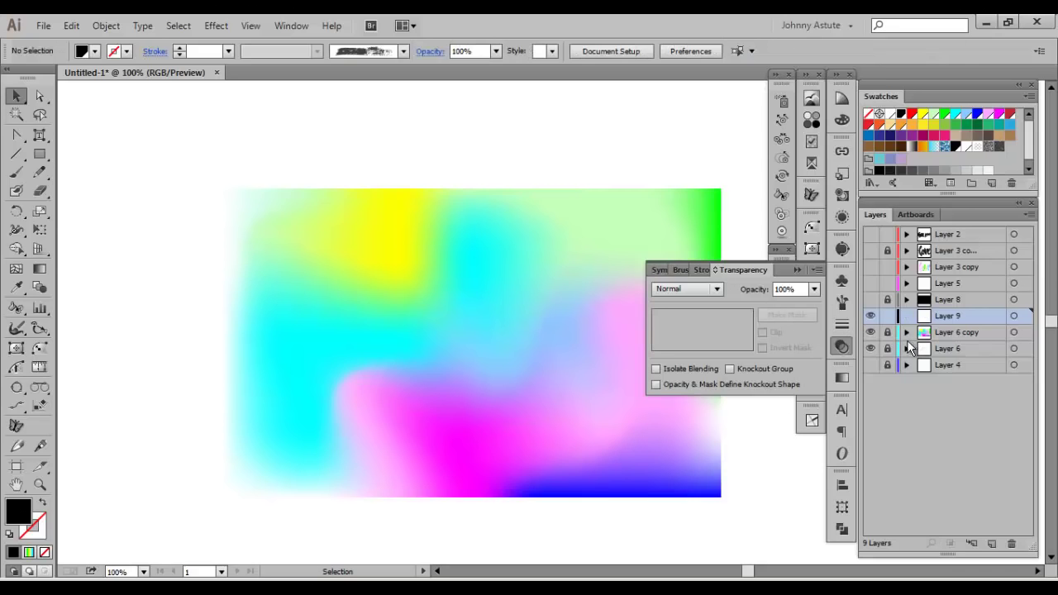
pyautogui.click(889, 333)
pyautogui.click(889, 349)
pyautogui.click(888, 316)
# Make an opacity mask on the Layer 6 copy gradient mesh and paste the glowing LOVE text in place inside it.
pyautogui.click(584, 331)
pyautogui.click(786, 316)
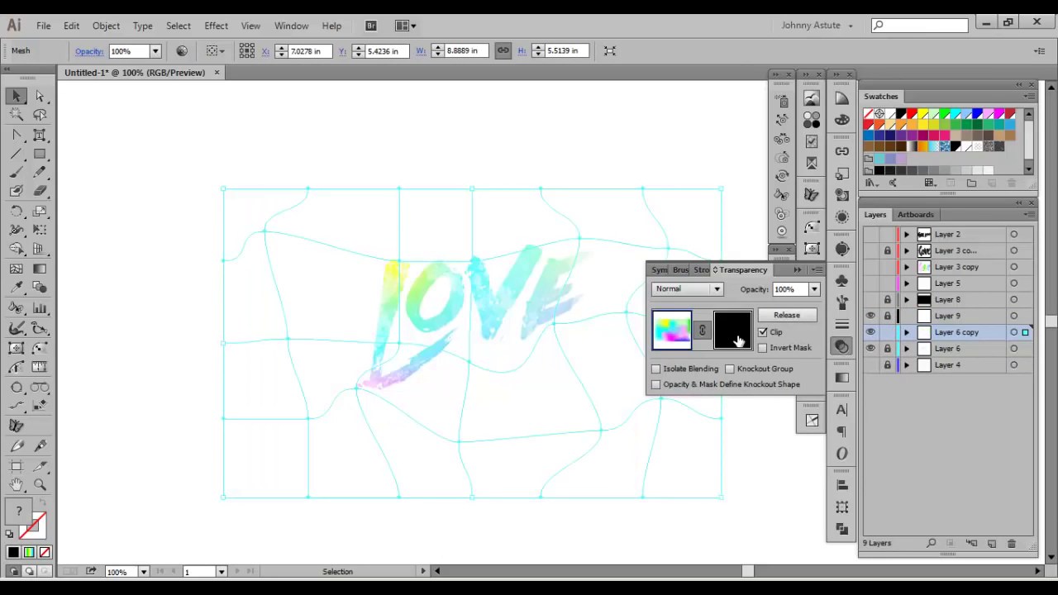
pyautogui.click(733, 331)
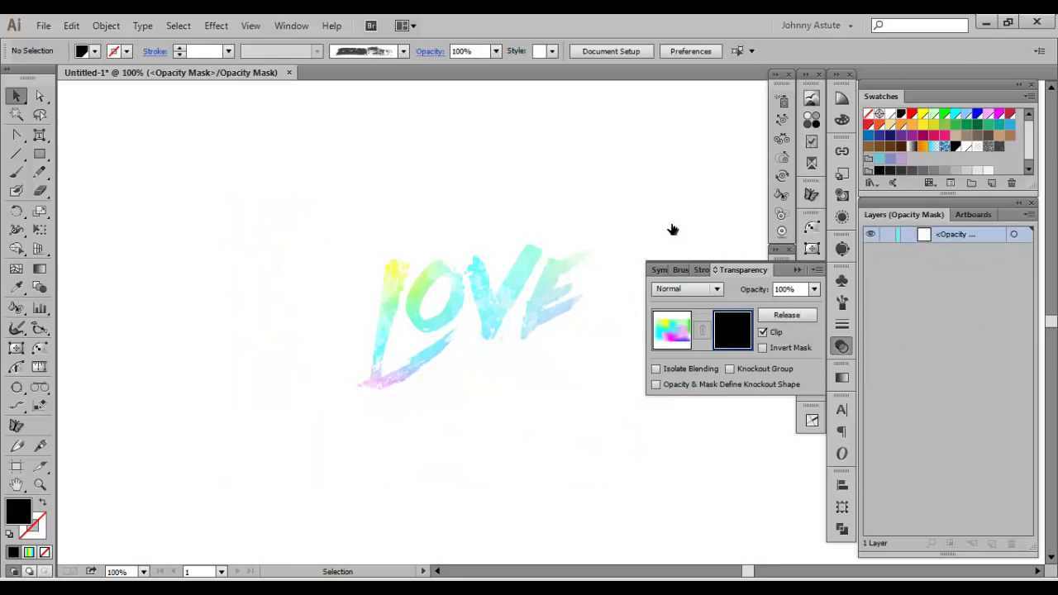
pyautogui.hotkey('ctrl', 'f')
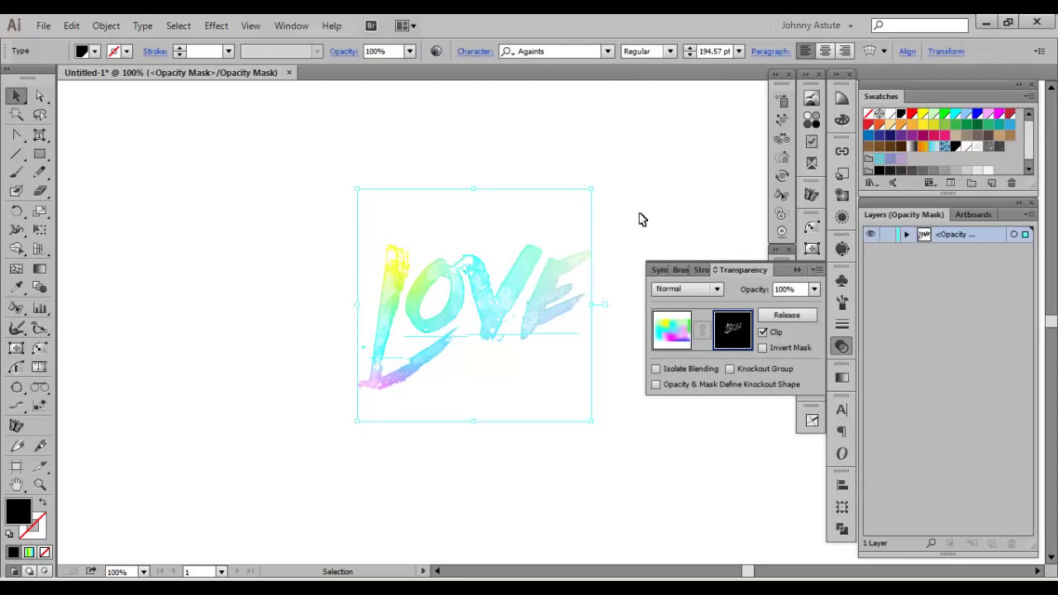
pyautogui.click(643, 220)
pyautogui.moveTo(480, 206); pyautogui.dragTo(525, 224)
pyautogui.hotkey('ctrl', '+')
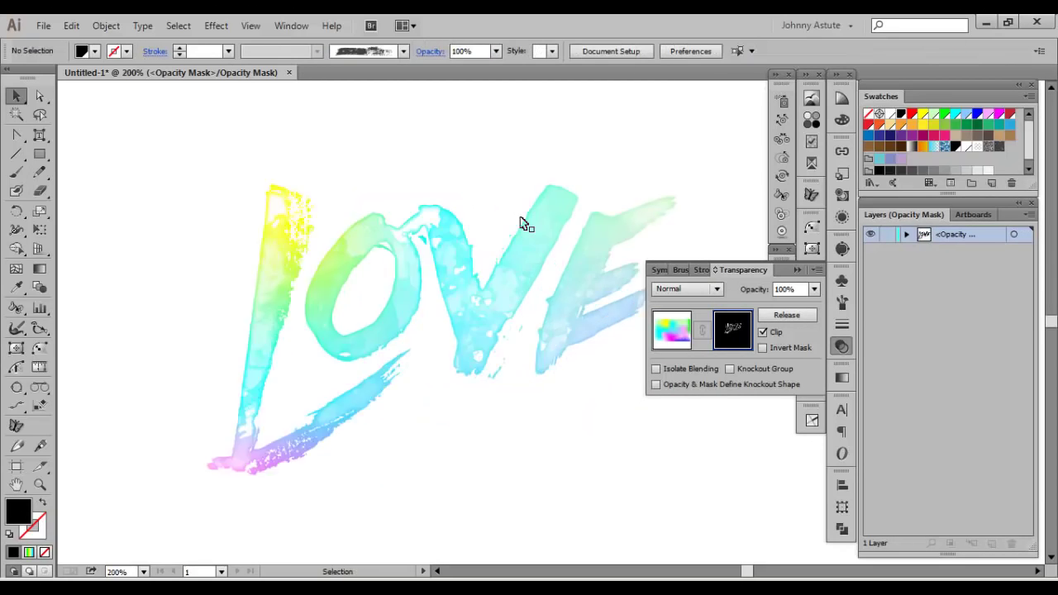
pyautogui.moveTo(439, 215); pyautogui.dragTo(406, 323)
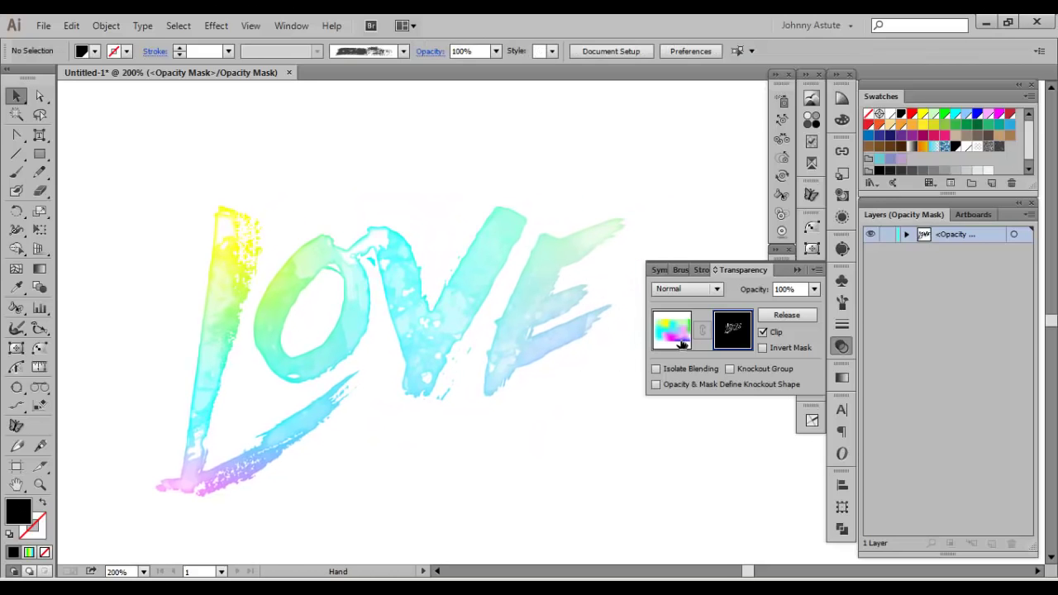
# Exit the opacity mask and lock Layer 6 and Layer 6 copy.
pyautogui.click(682, 342)
pyautogui.click(888, 348)
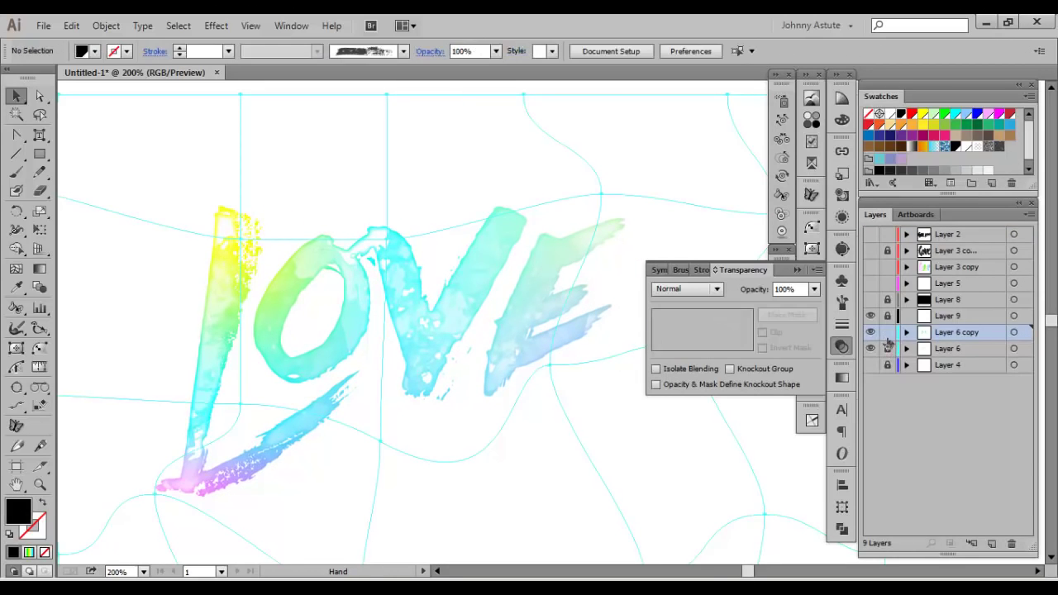
pyautogui.click(888, 335)
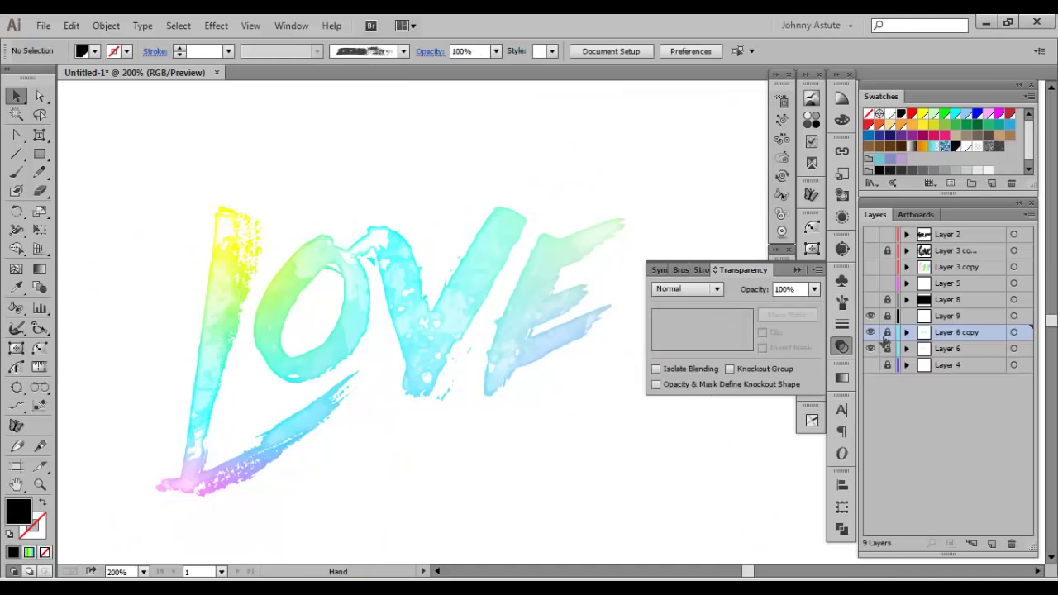
# Close the transparency settings and browse the symbol list for the Watercolor symbols.
pyautogui.click(842, 347)
pyautogui.scroll(-1, 662, 302)
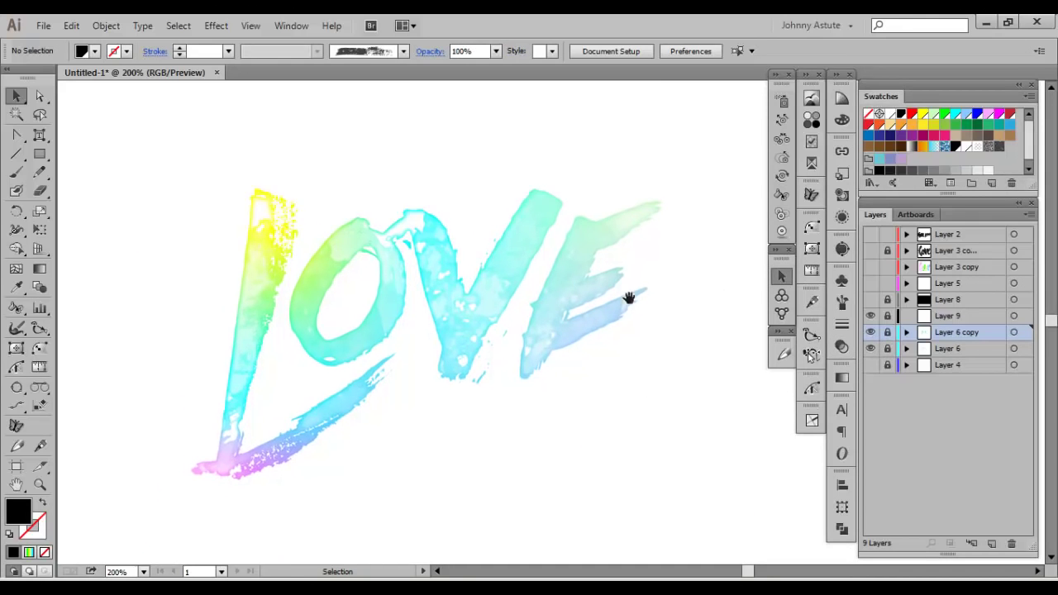
pyautogui.click(842, 282)
pyautogui.moveTo(813, 465); pyautogui.dragTo(817, 480)
pyautogui.moveTo(814, 479); pyautogui.dragTo(808, 444)
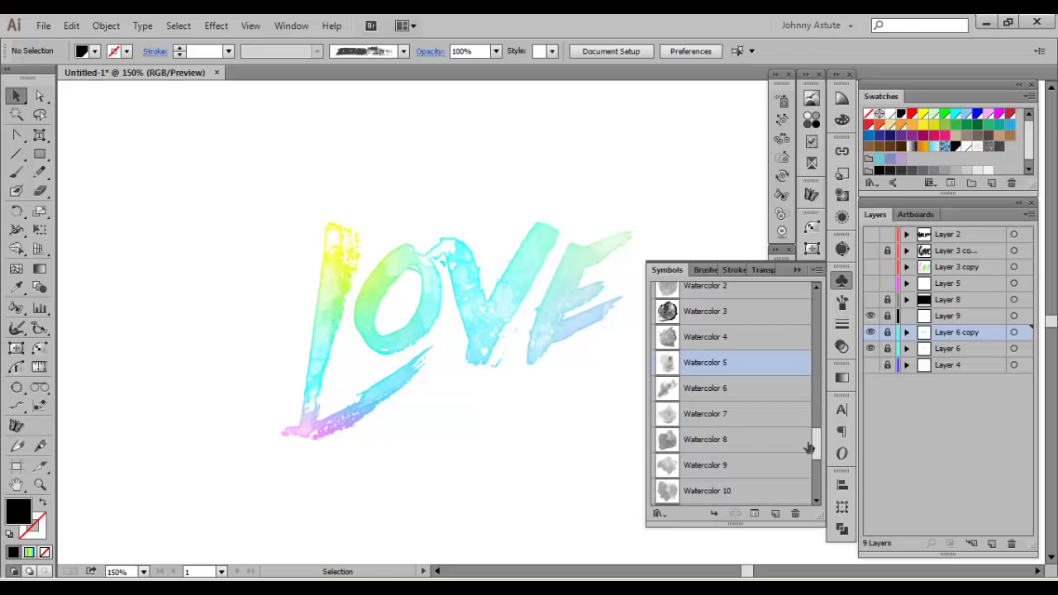